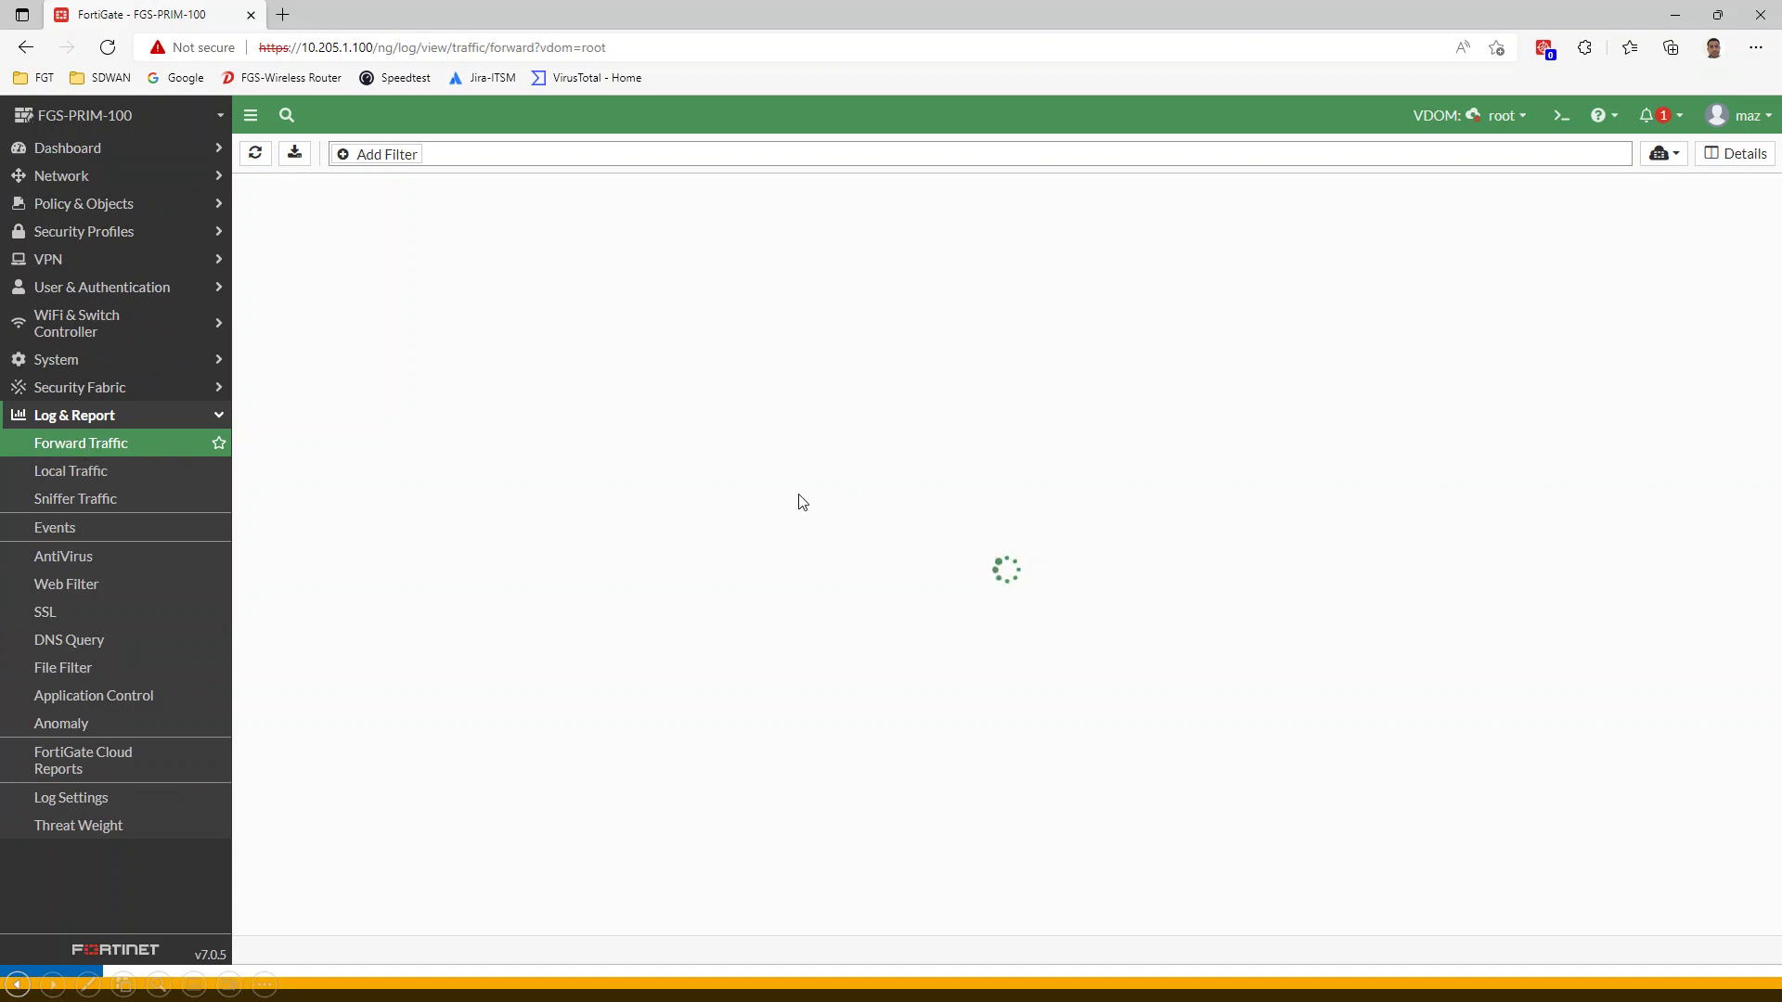
Switch the Forward Traffic log source from Memory to FortiGate Cloud and back to Memory
click(1662, 153)
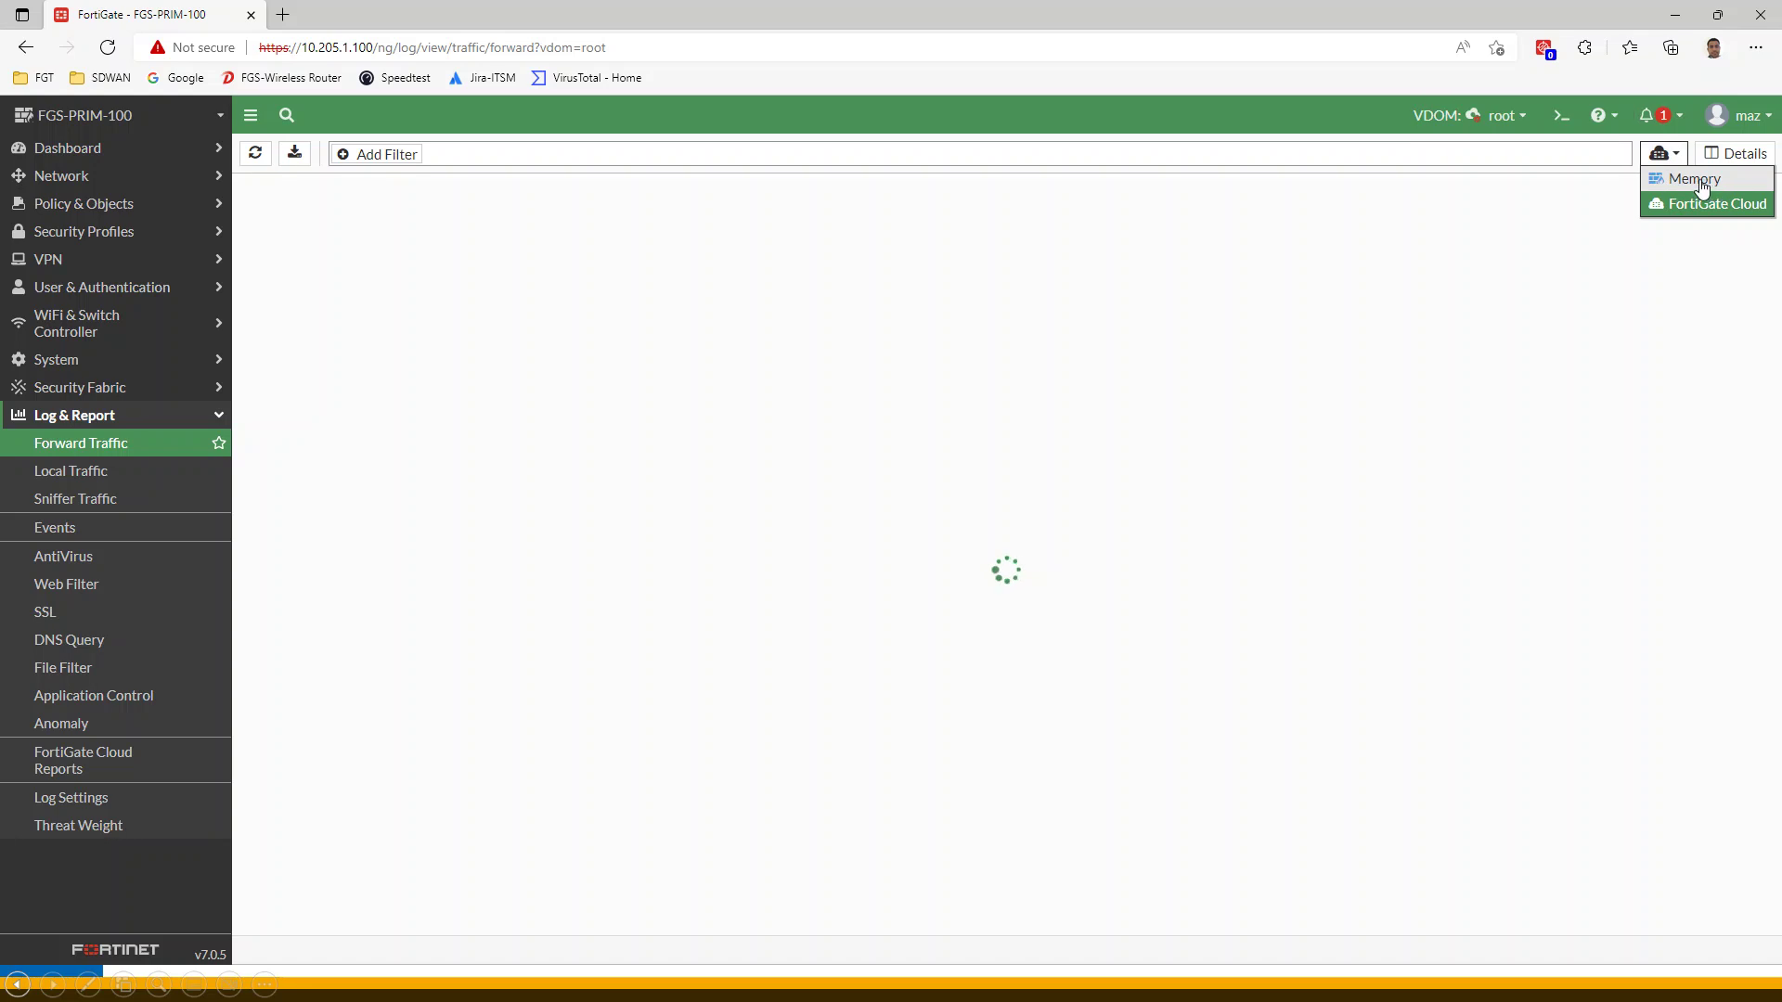
click(1690, 180)
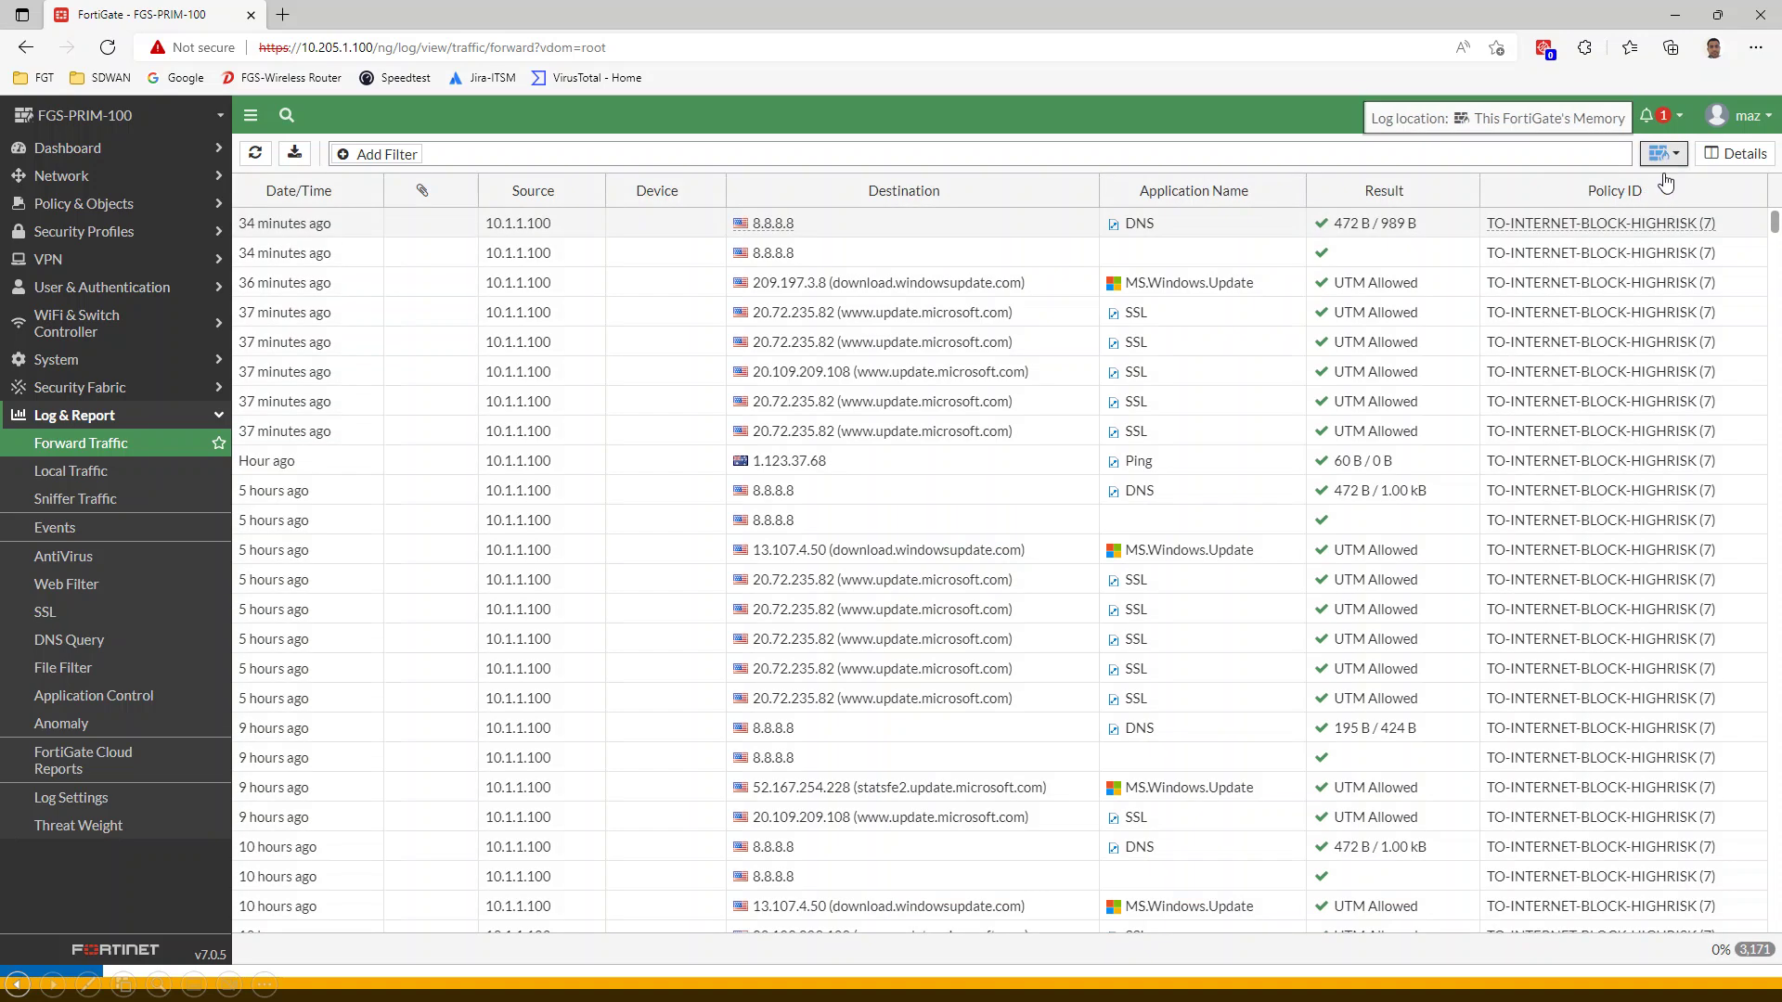
click(1682, 158)
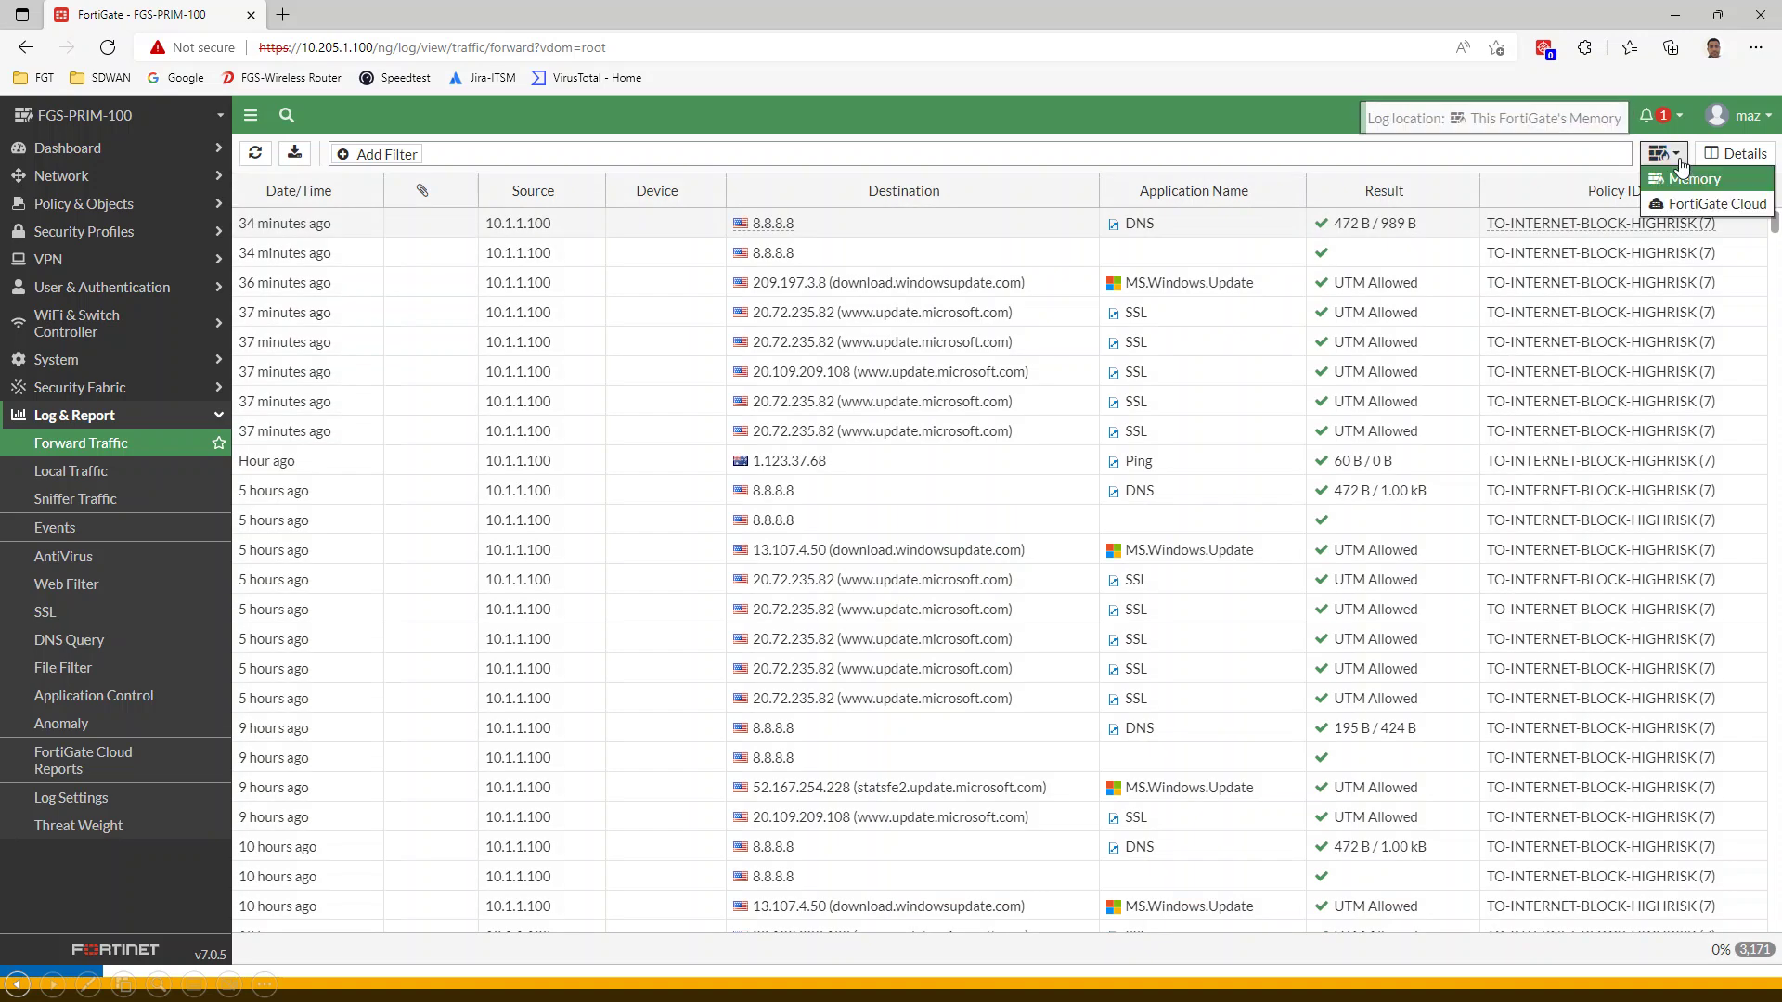
click(1708, 208)
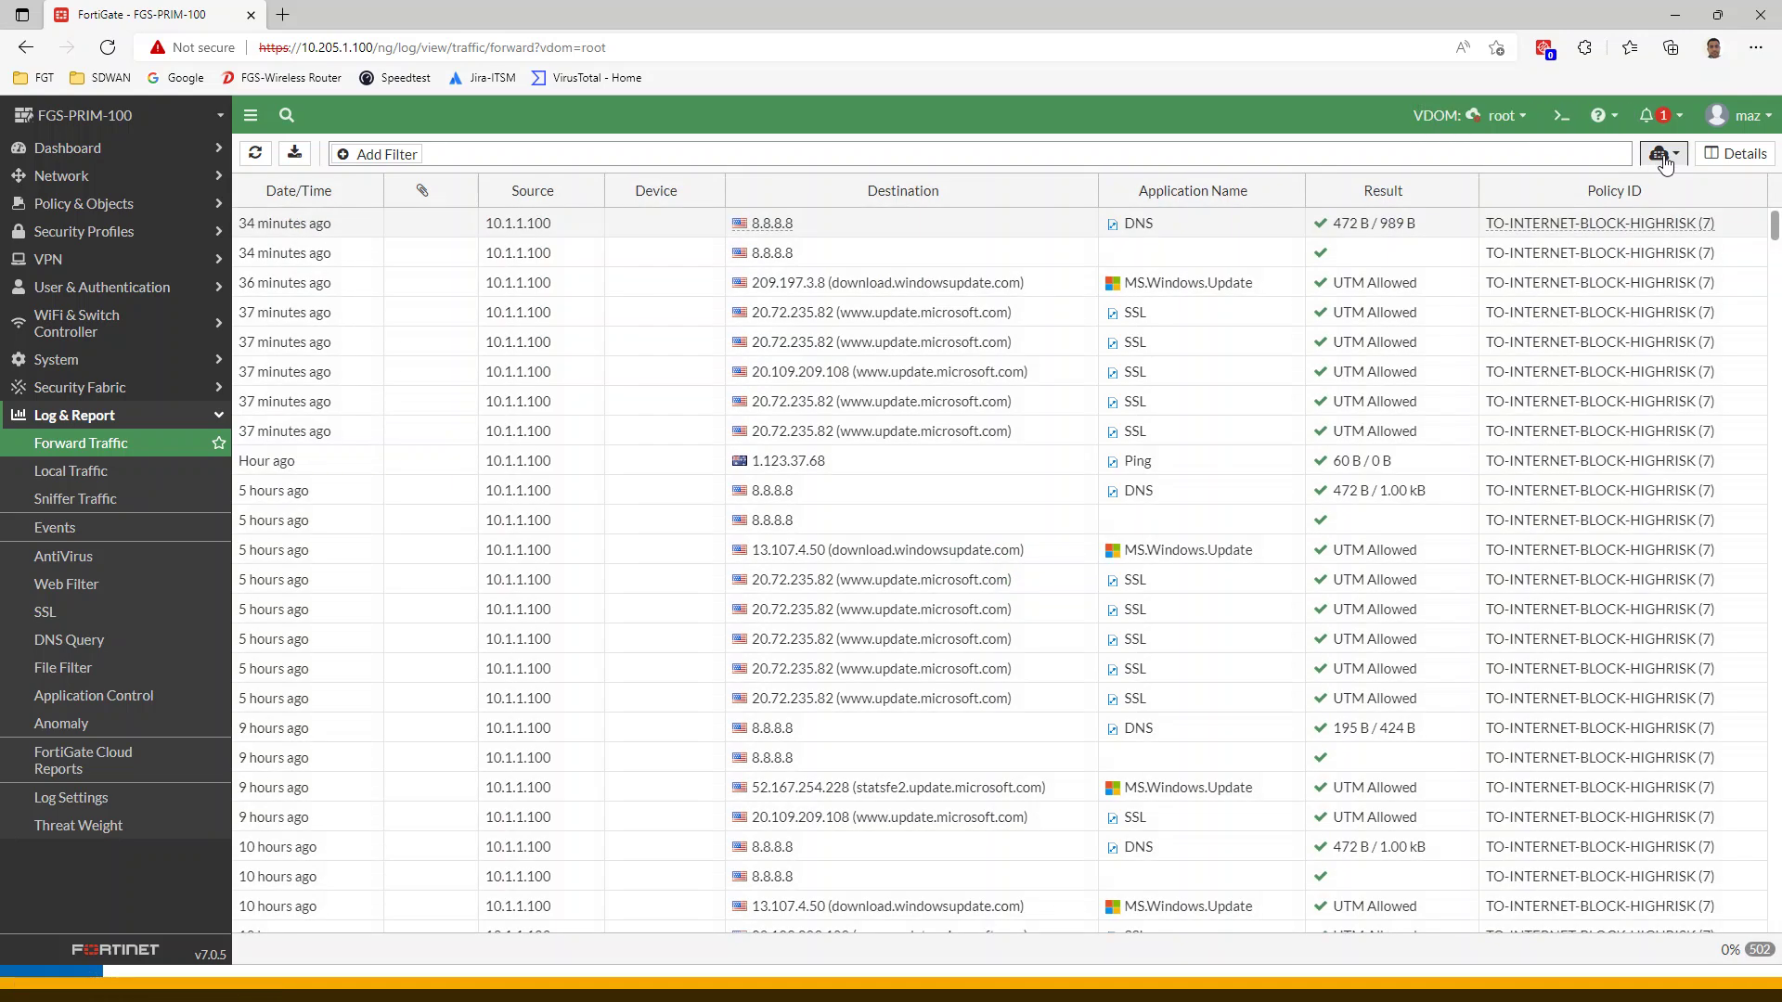
click(1663, 158)
click(1693, 180)
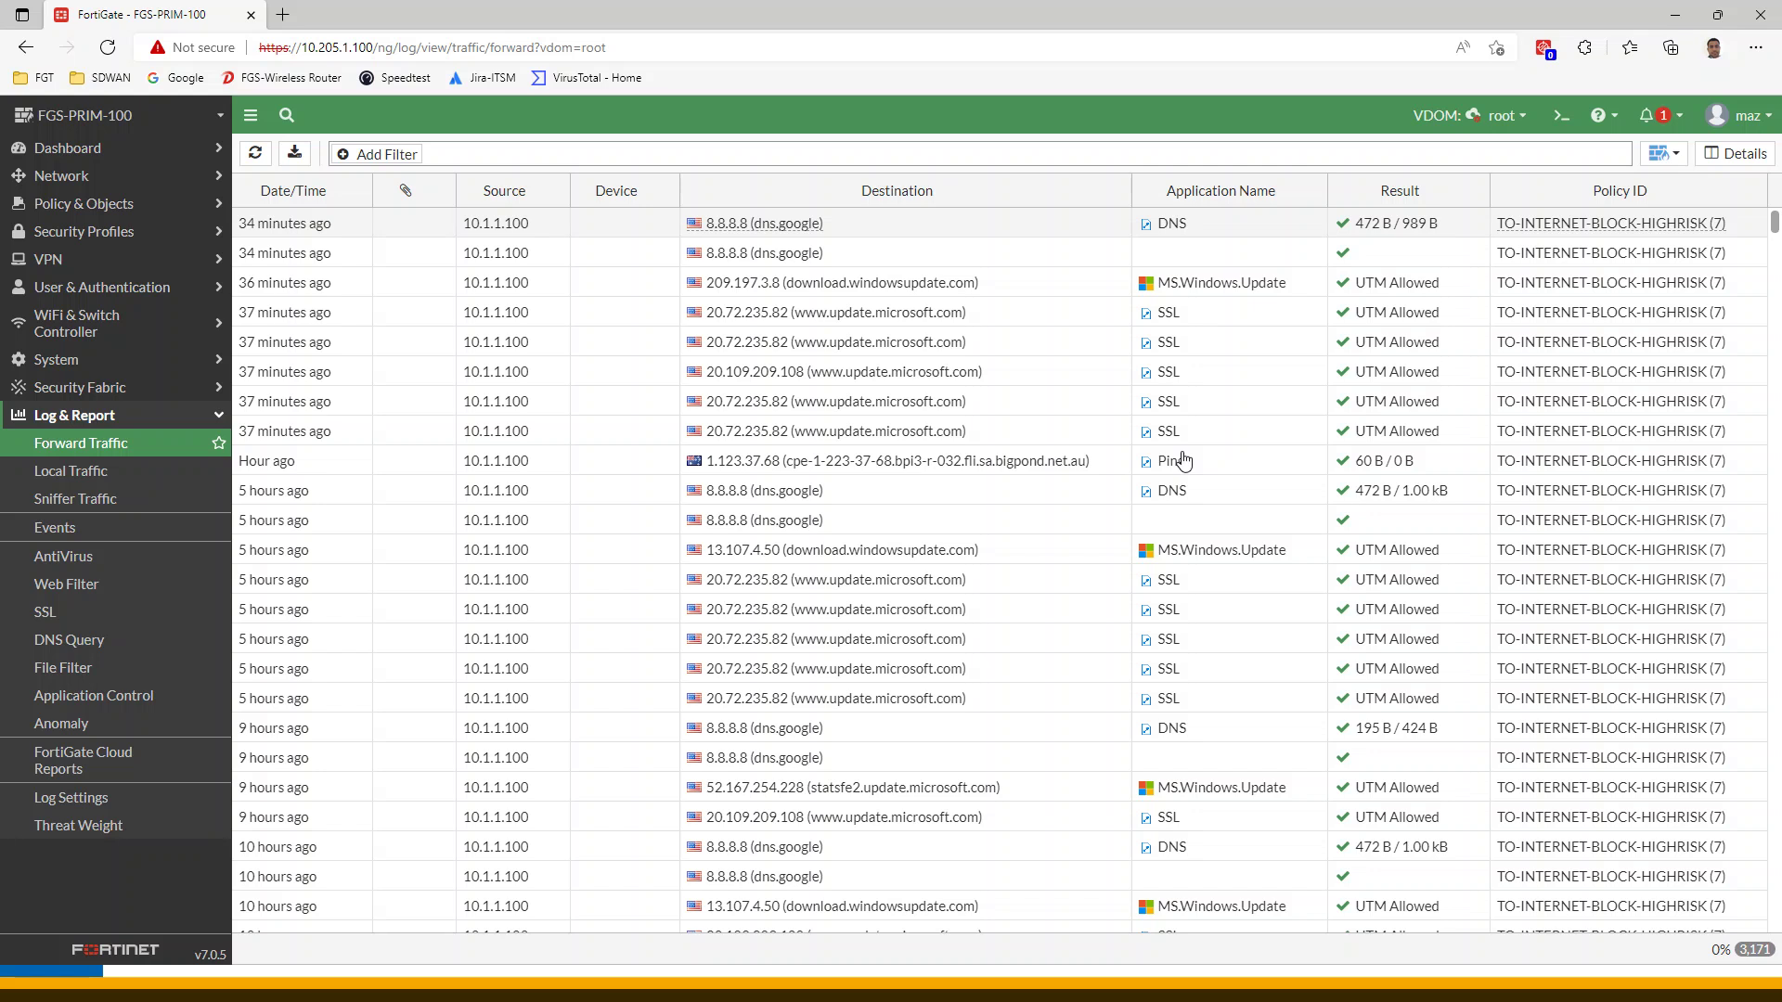
mouse_move(958, 614)
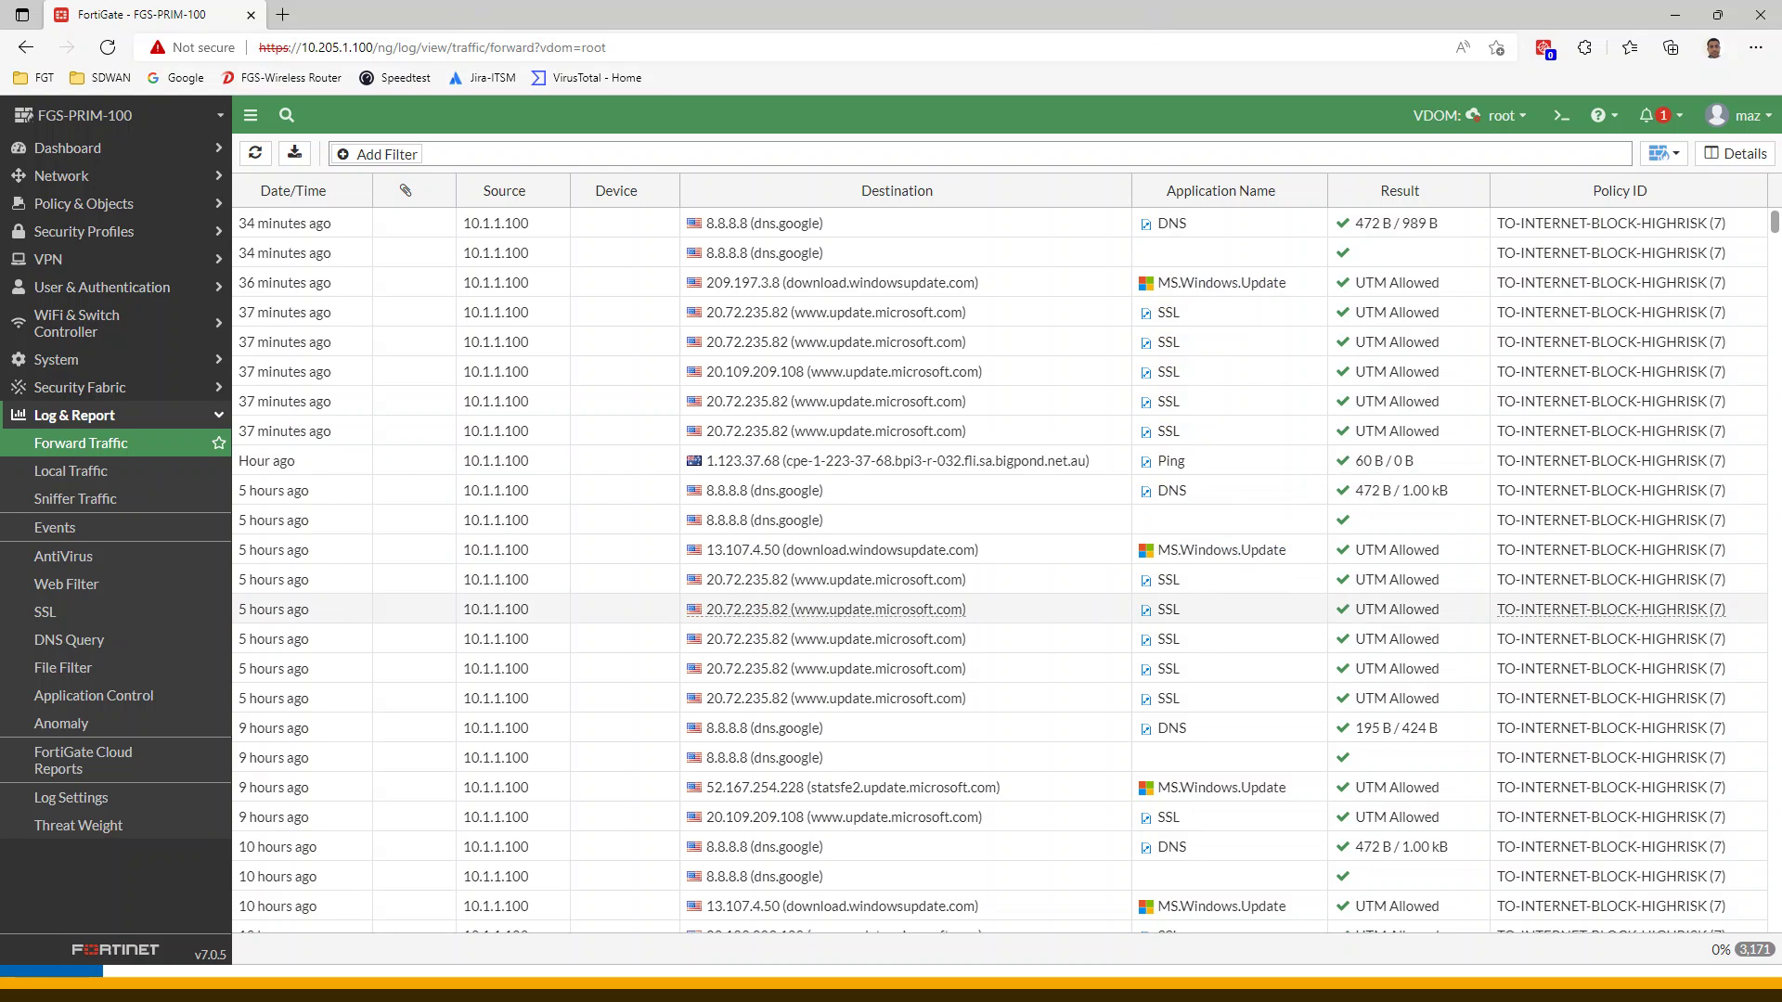
Switch to the Global VDOM and set the Memory widget's time range to 24 hours
click(1517, 119)
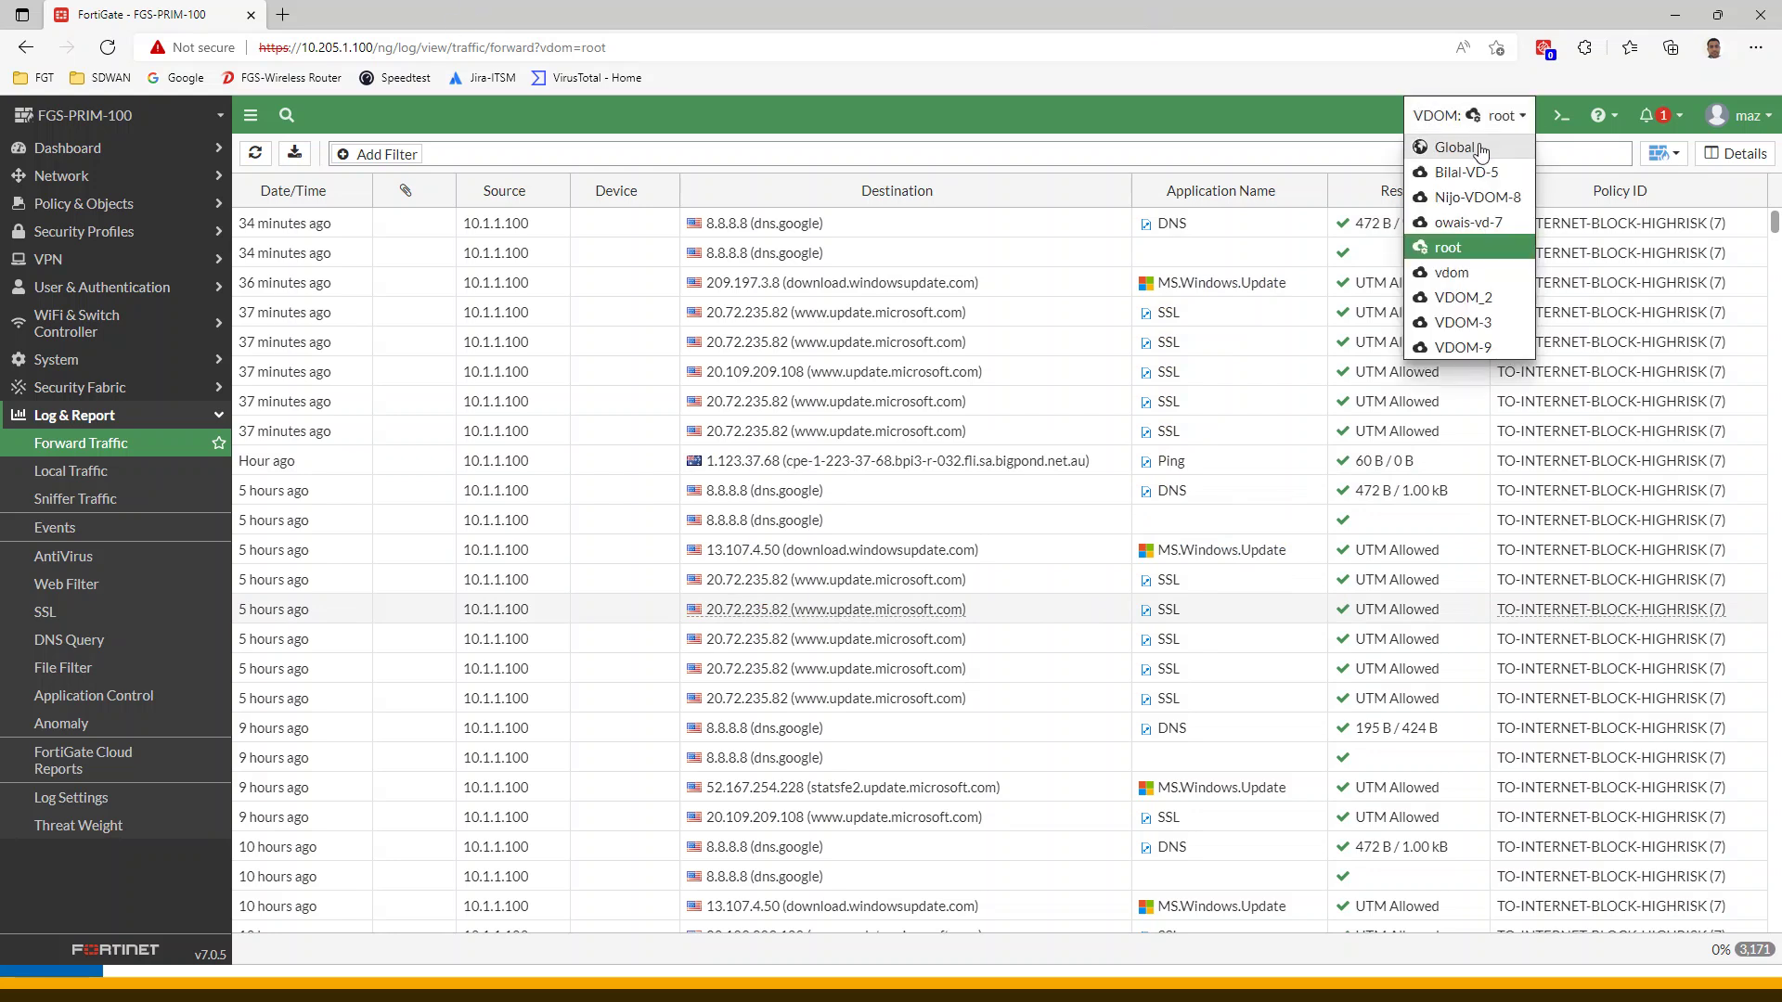
click(1478, 149)
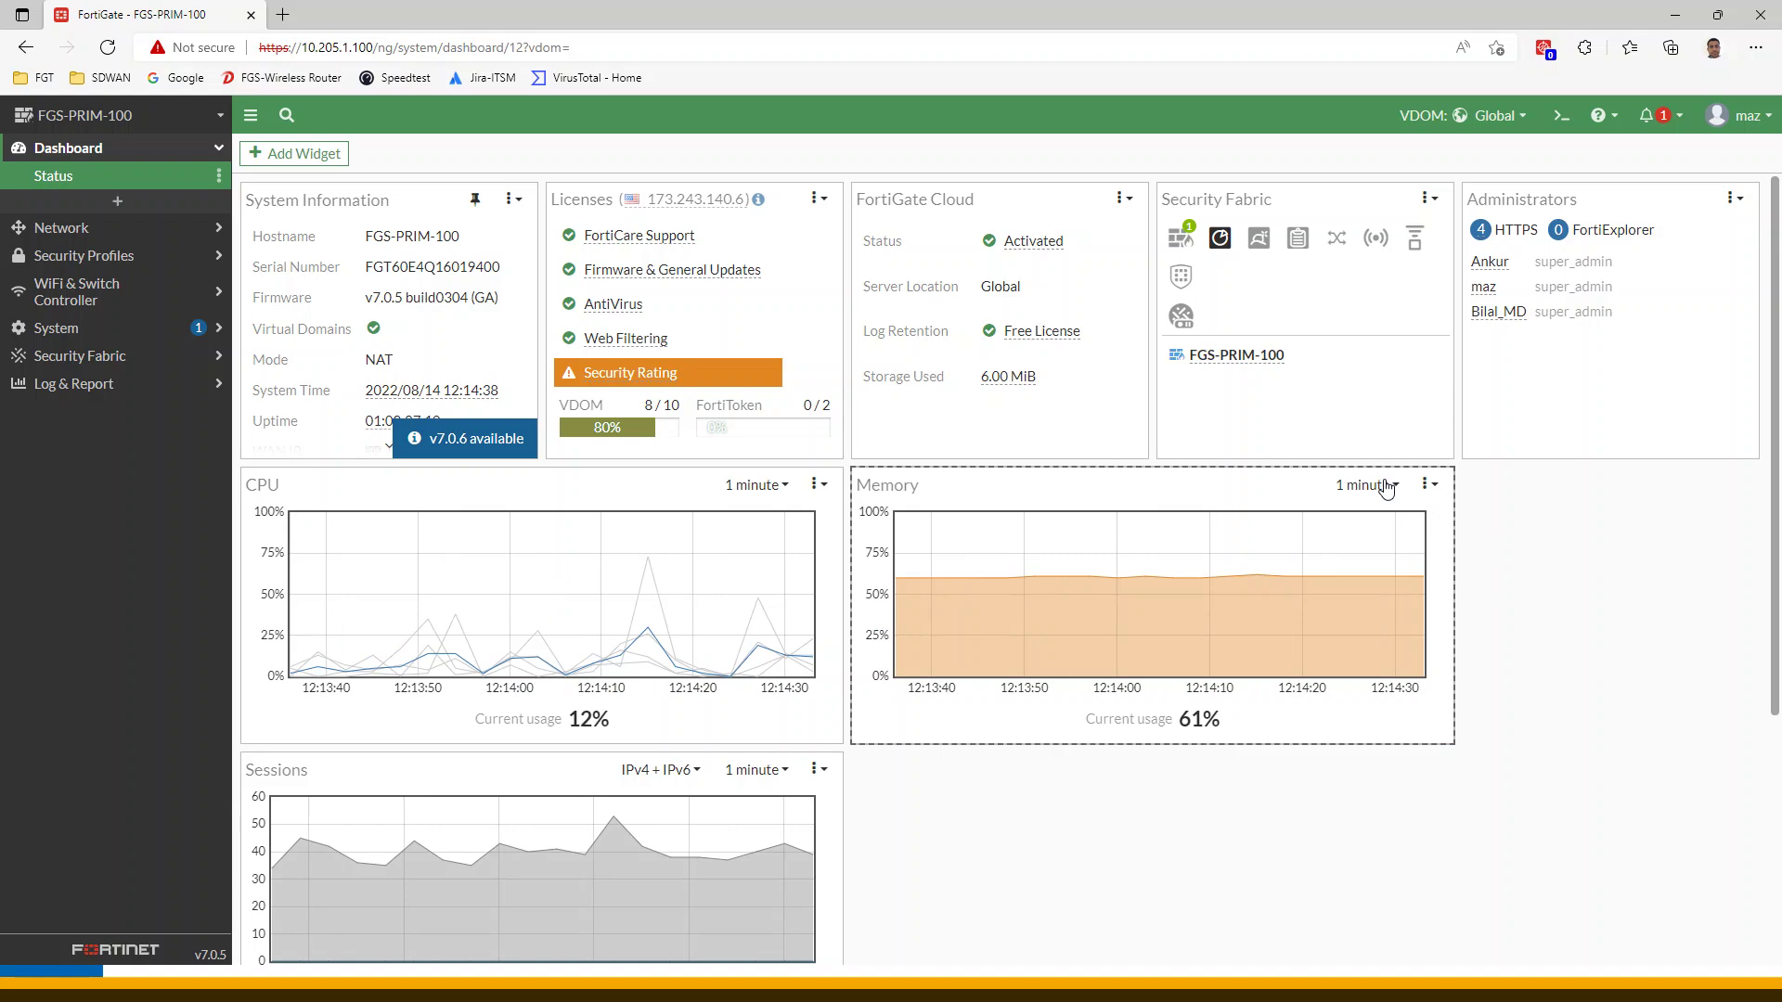
click(1386, 486)
click(1372, 636)
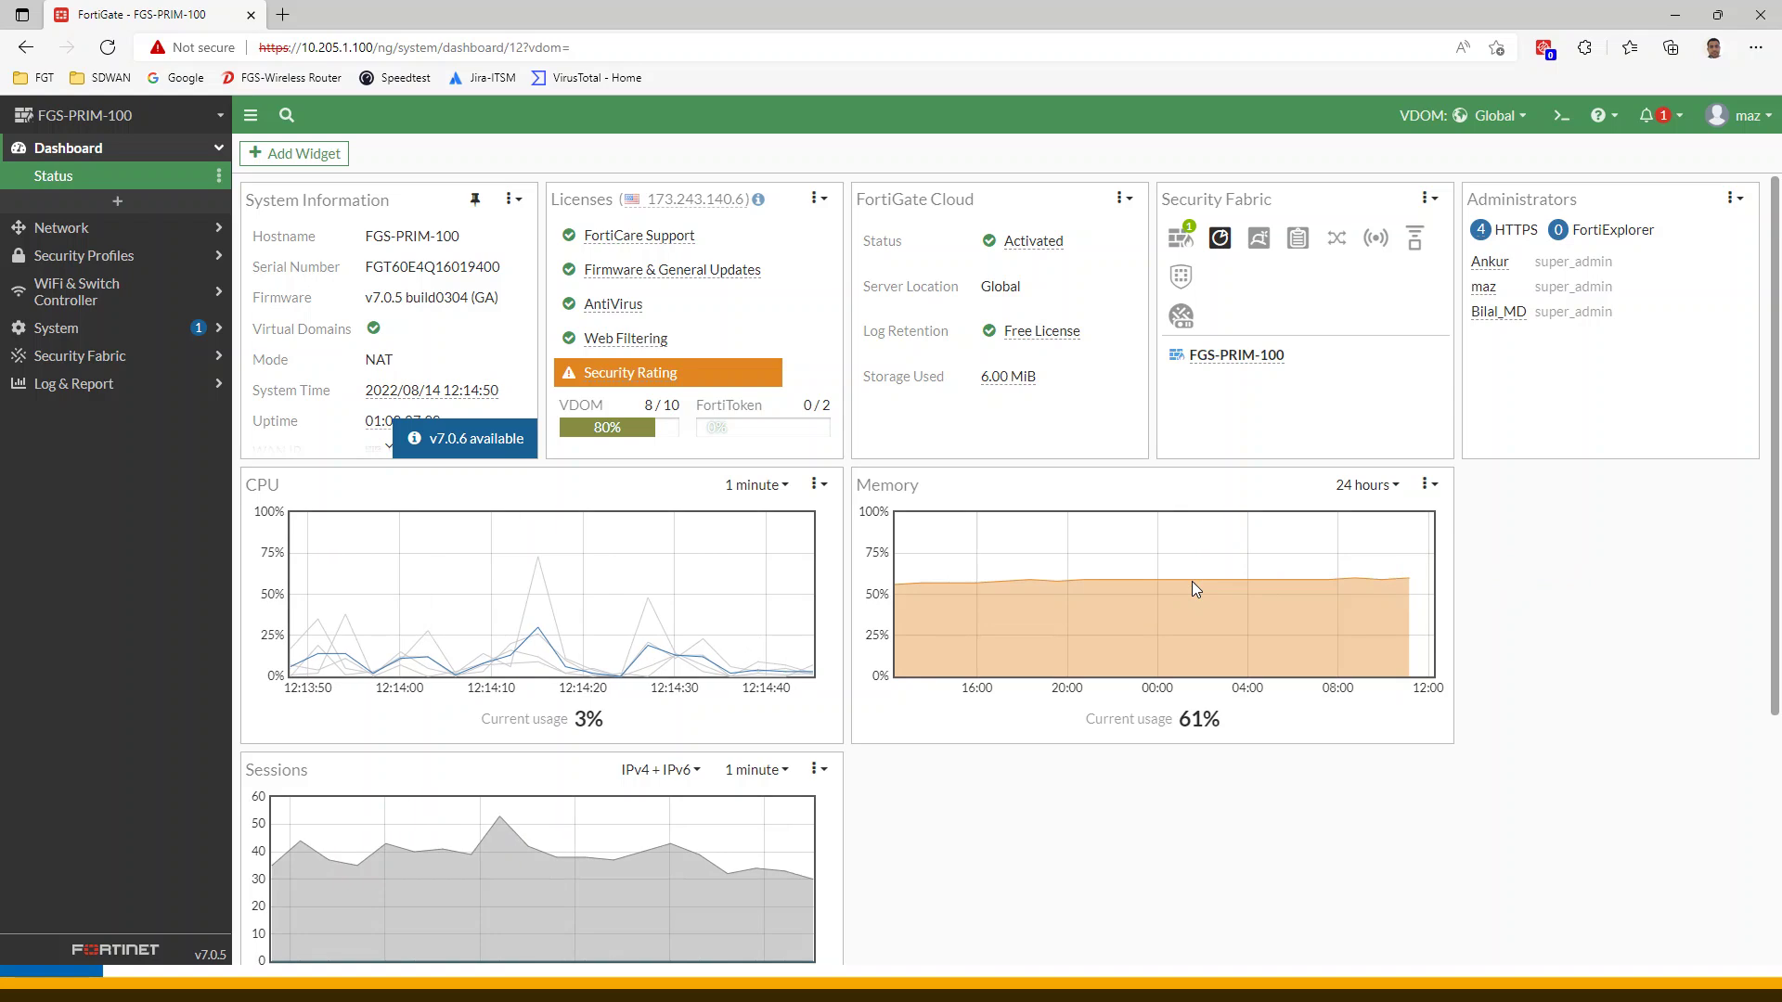
Set the Sessions widget's time range to 24 hours as well
scroll(871, 828, down, 3)
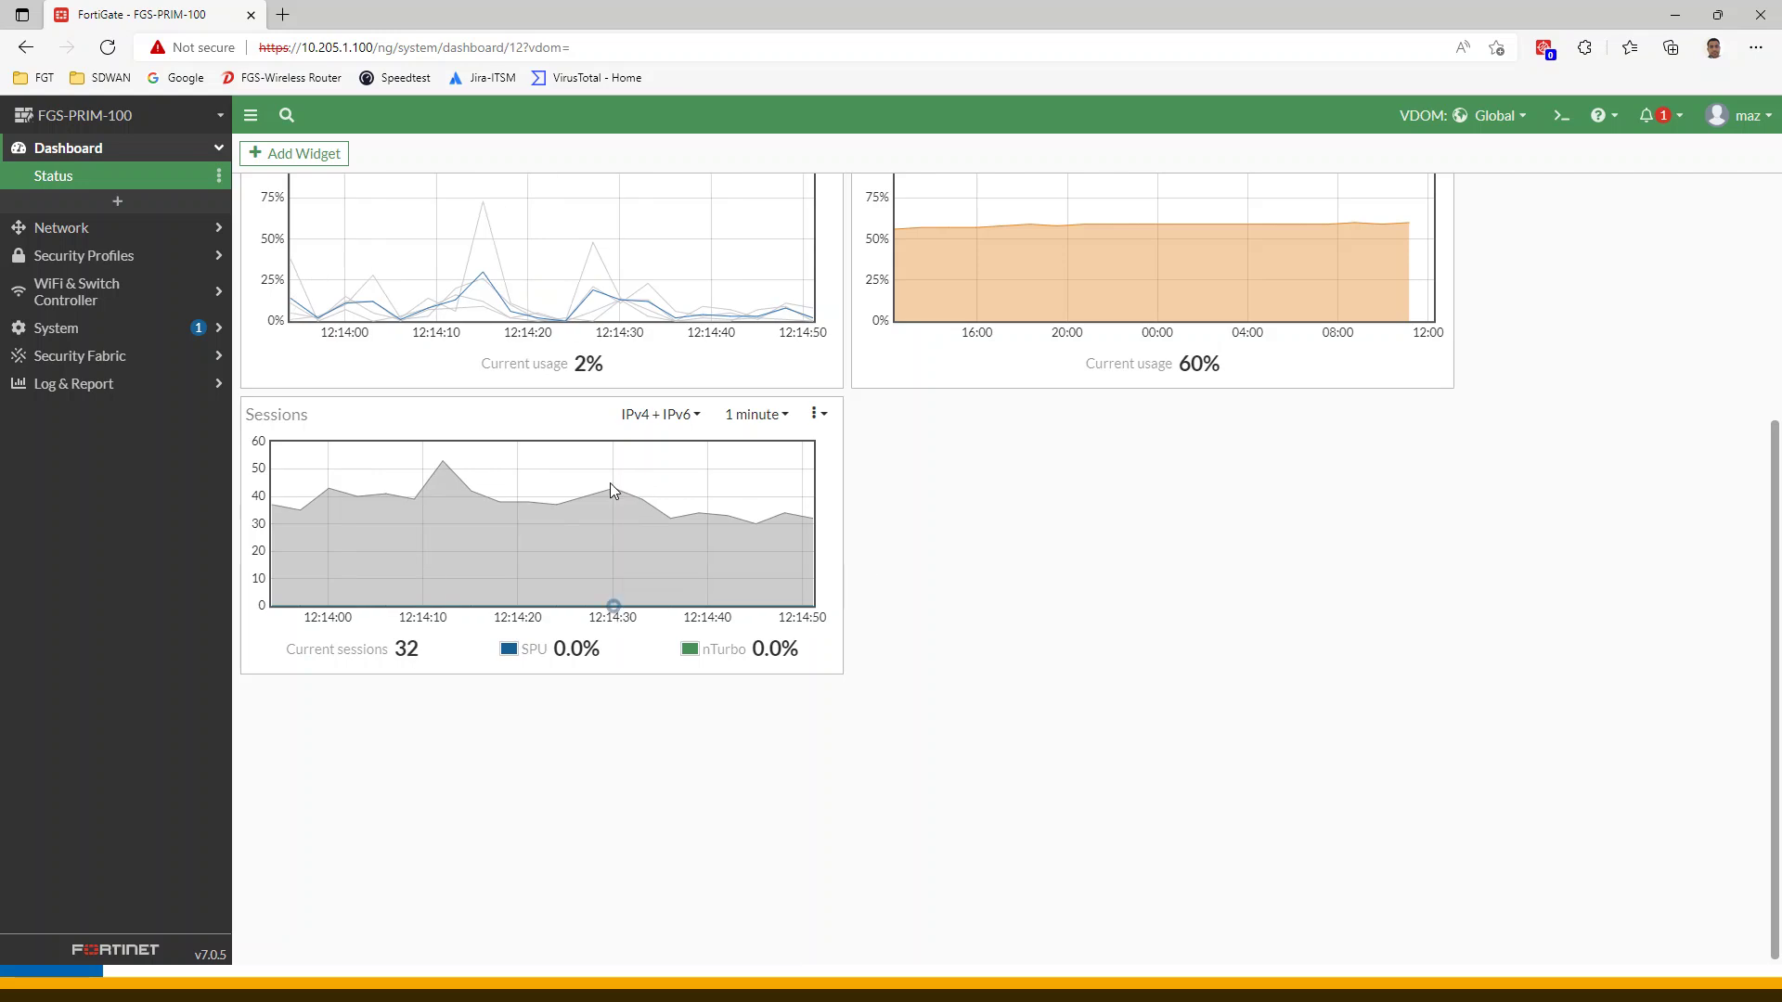
click(774, 418)
click(752, 563)
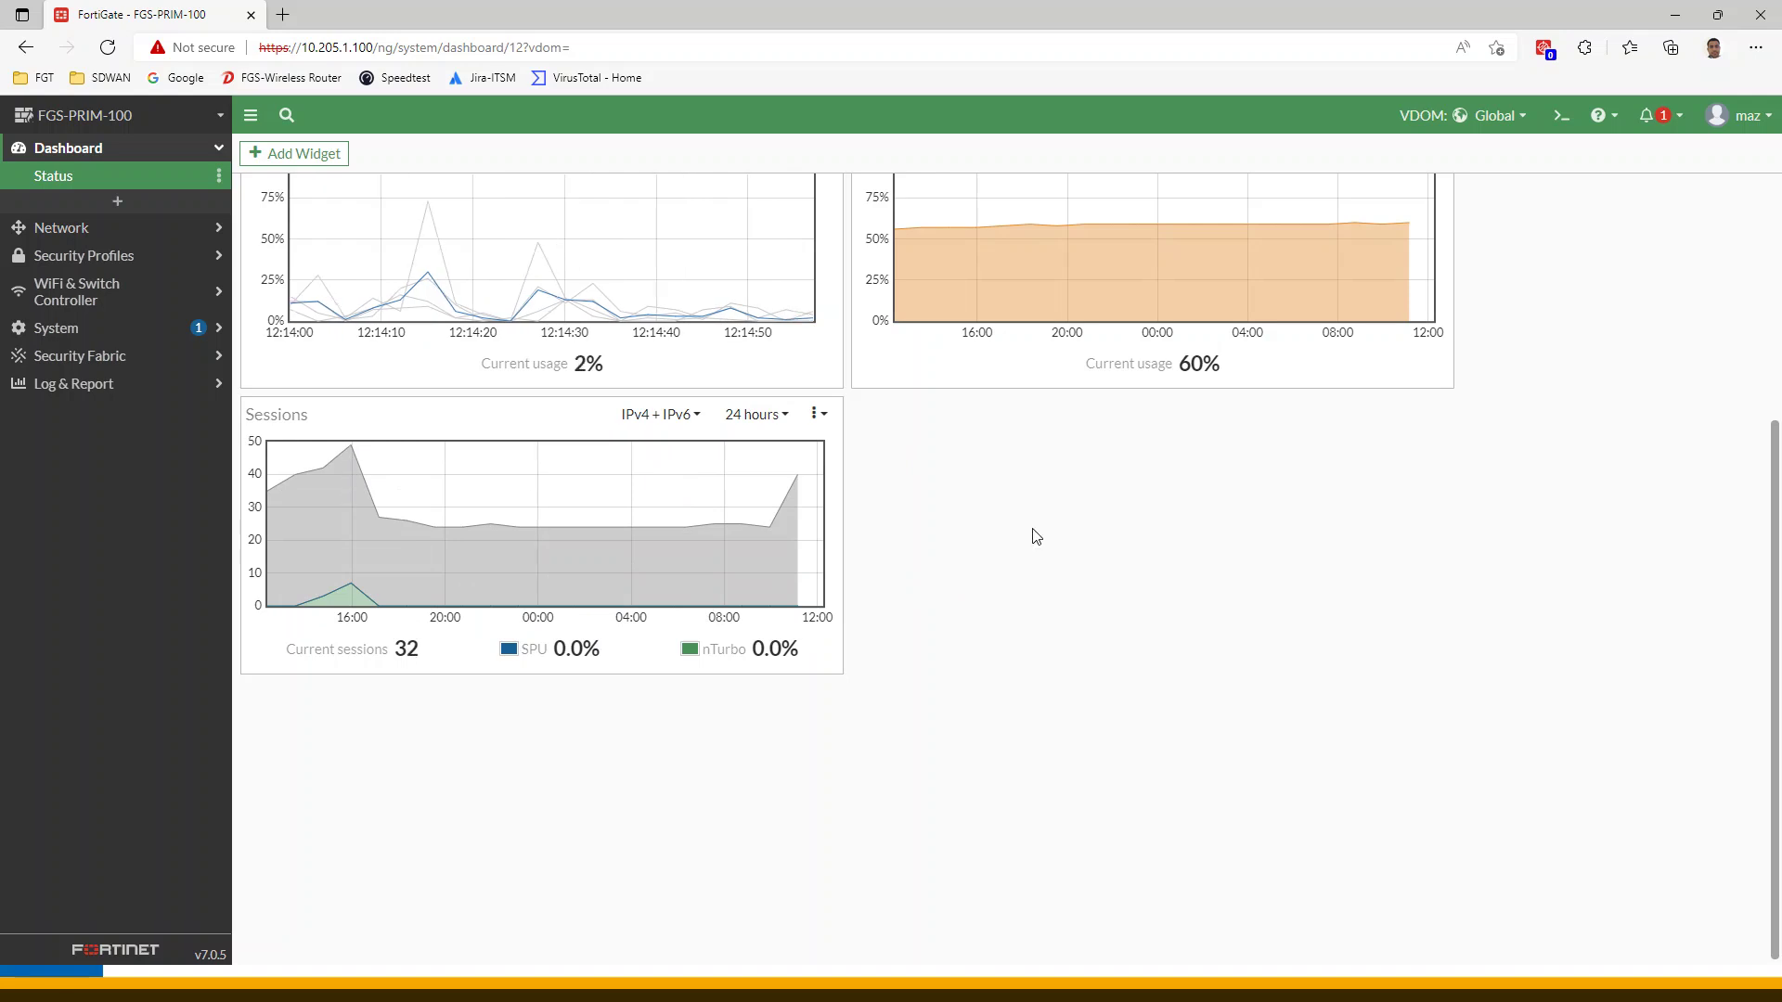
scroll(1026, 560, up, 5)
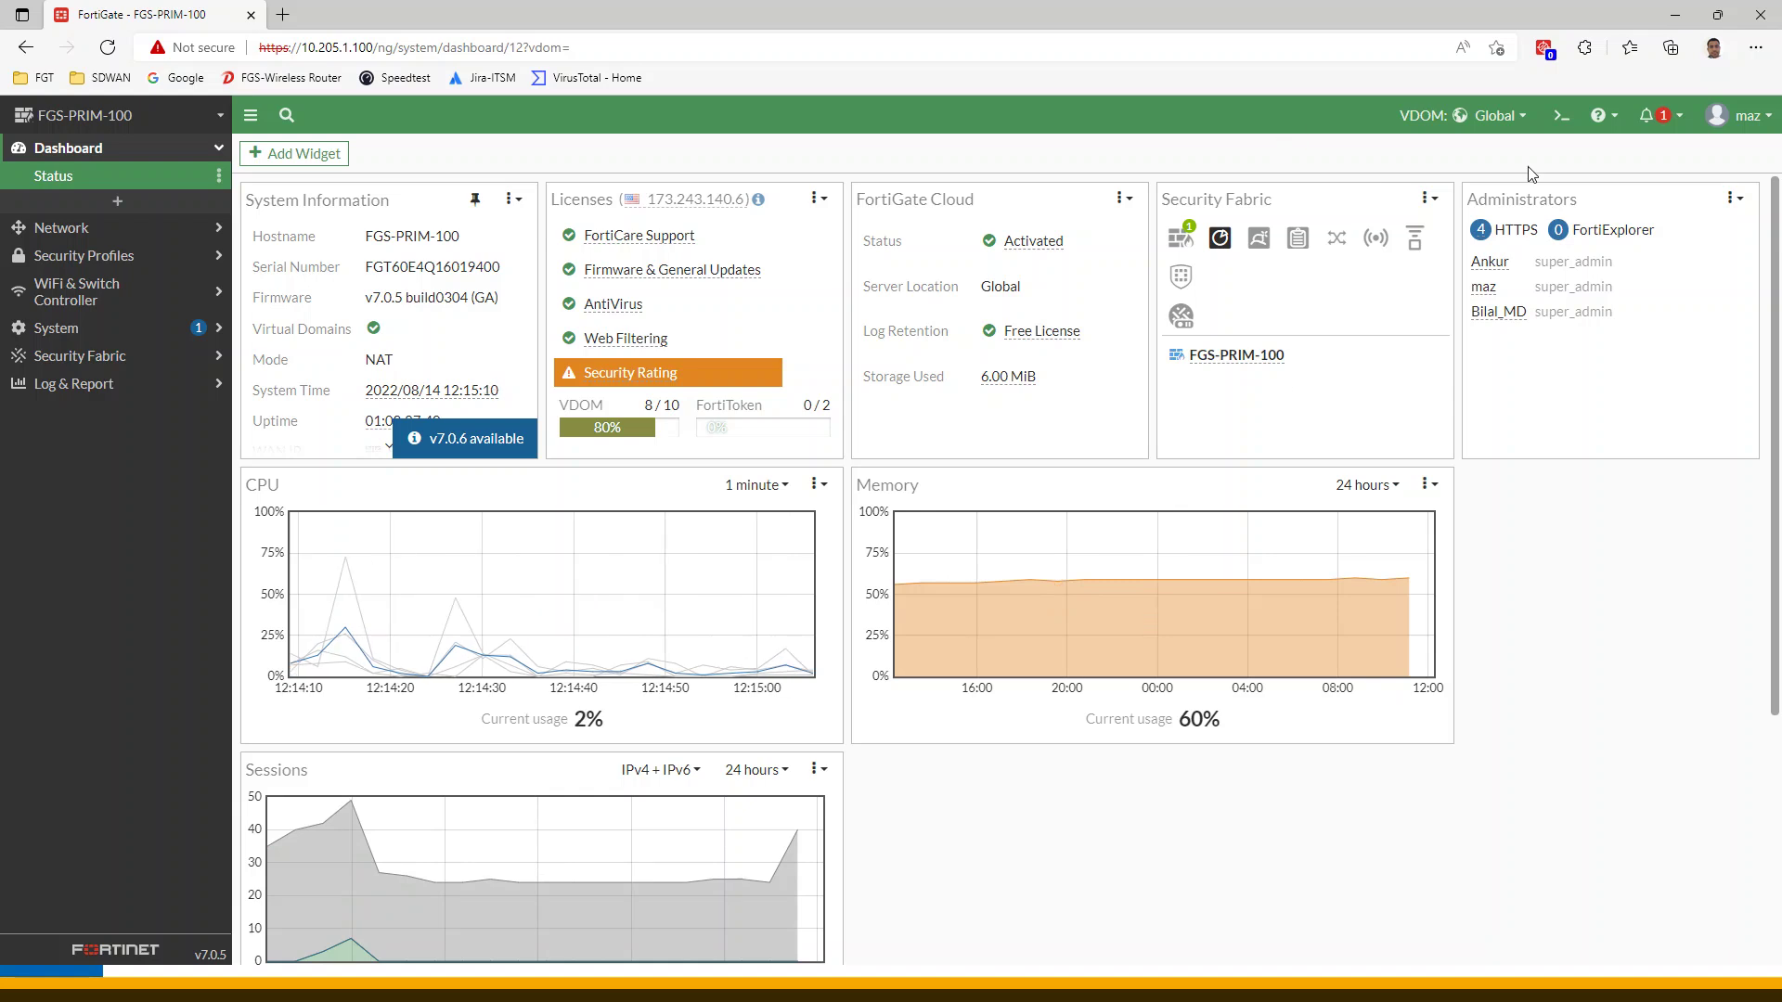
click(1462, 115)
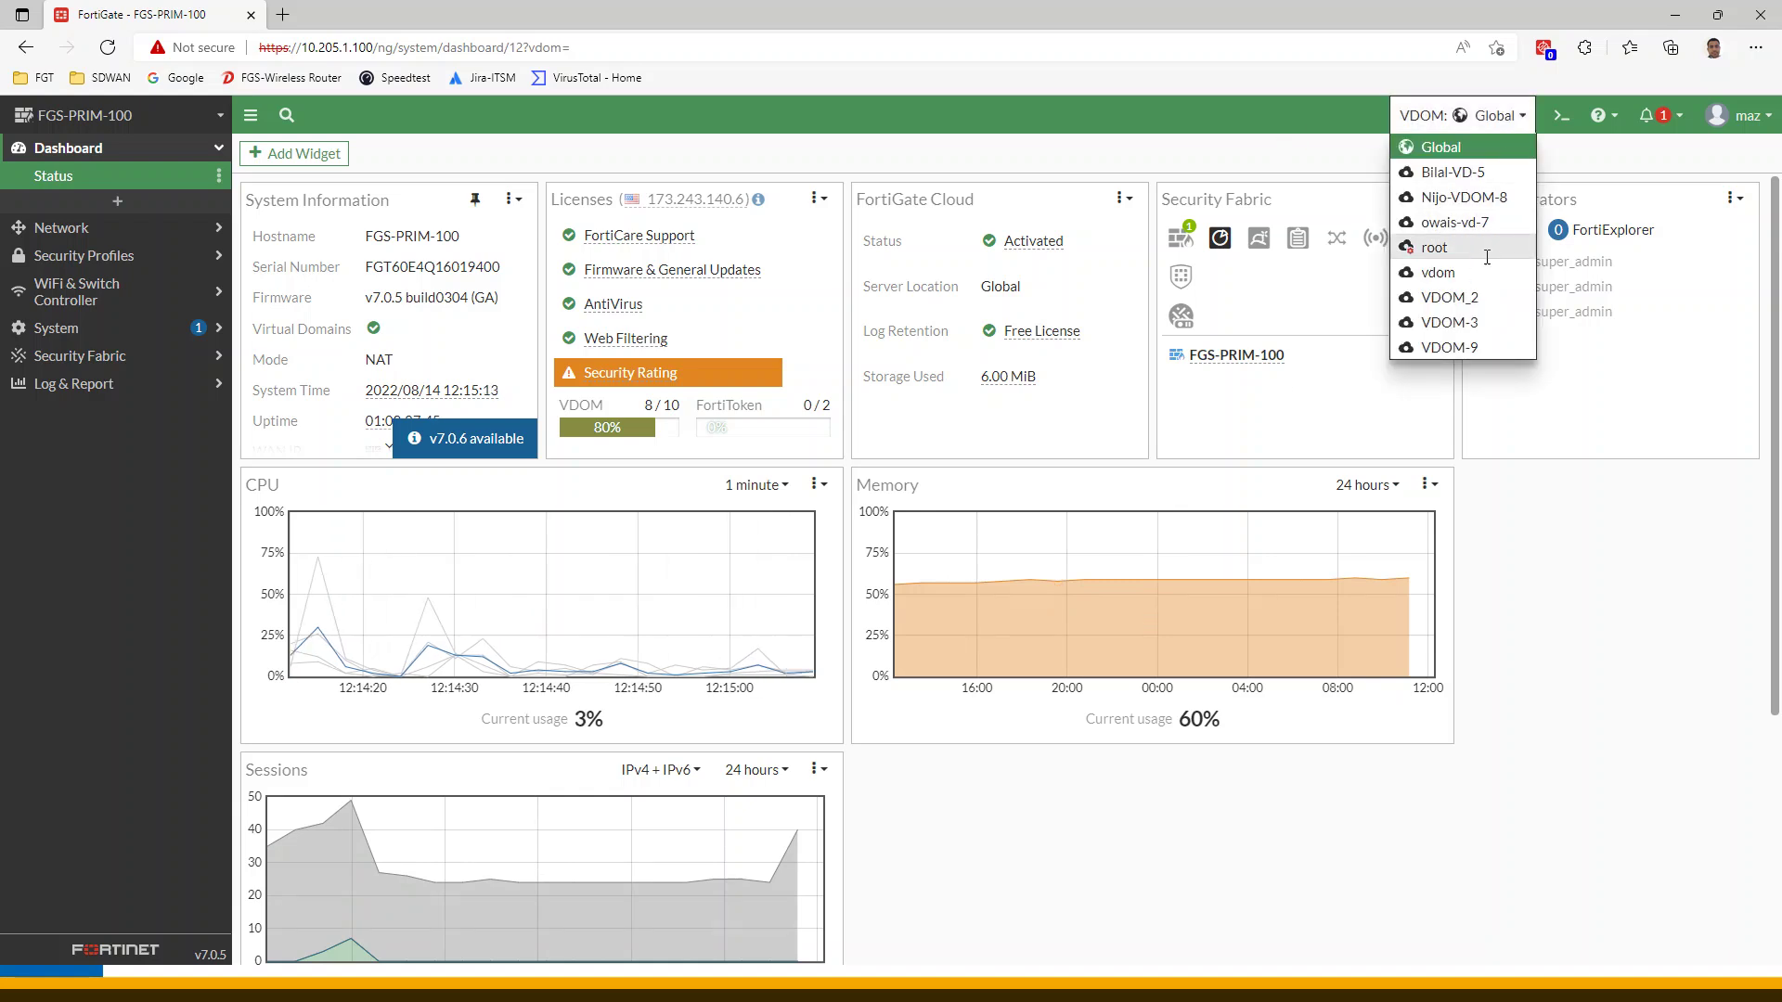
Return to the root VDOM and open the '30 - FN- Fortinet - NSE4 - SNMP' workbook PDF
click(1452, 246)
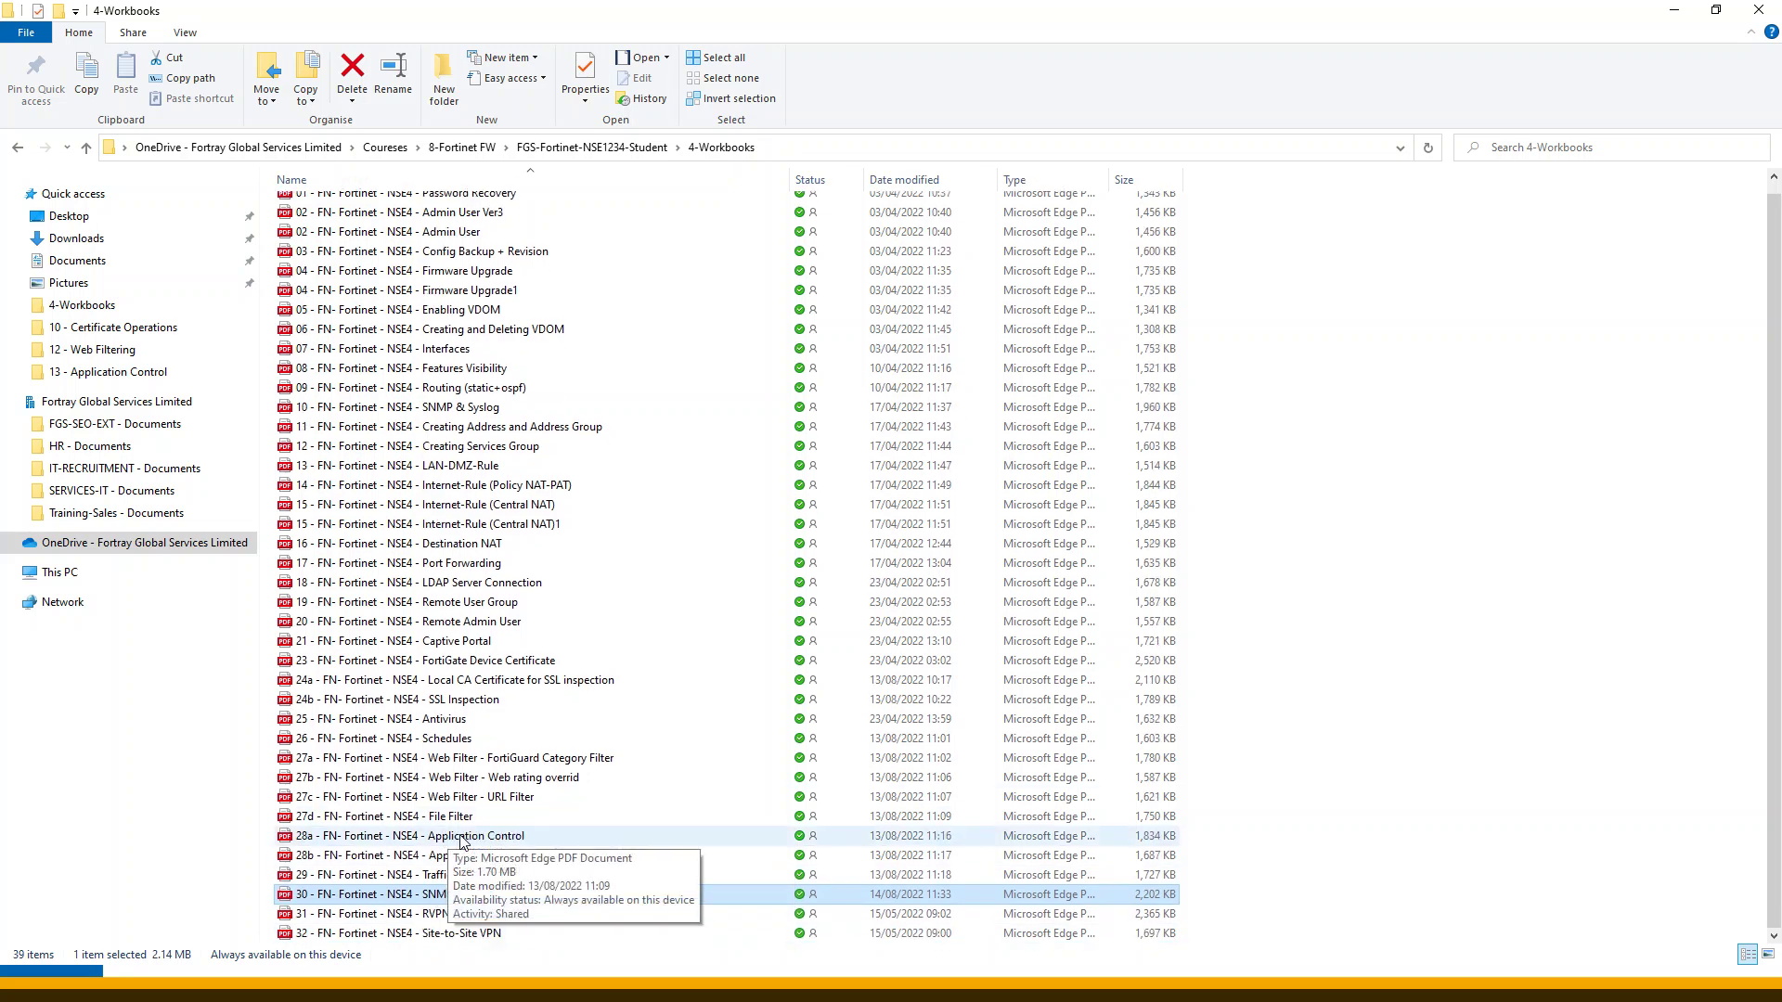
double_click(427, 896)
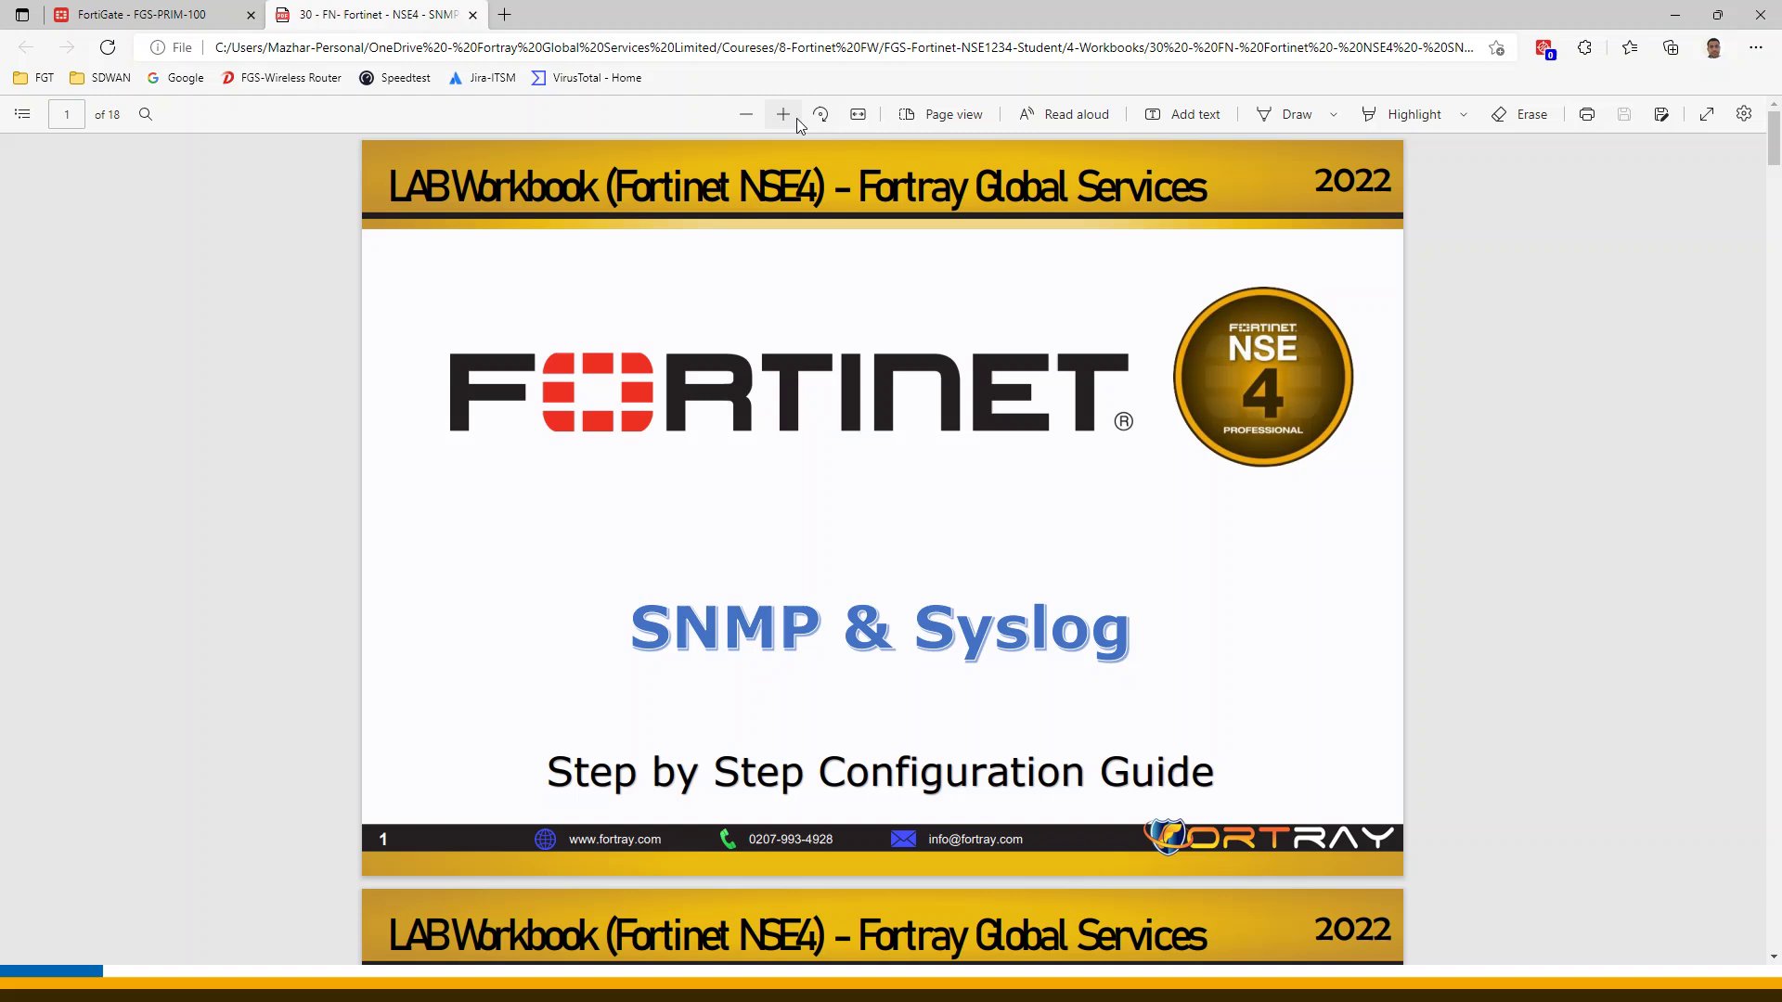
Jump via the contents to LAB Task: SNMP & SYSLOG and scroll to page 11, step 9.2
scroll(1082, 457, up, 1)
scroll(1129, 505, down, 6)
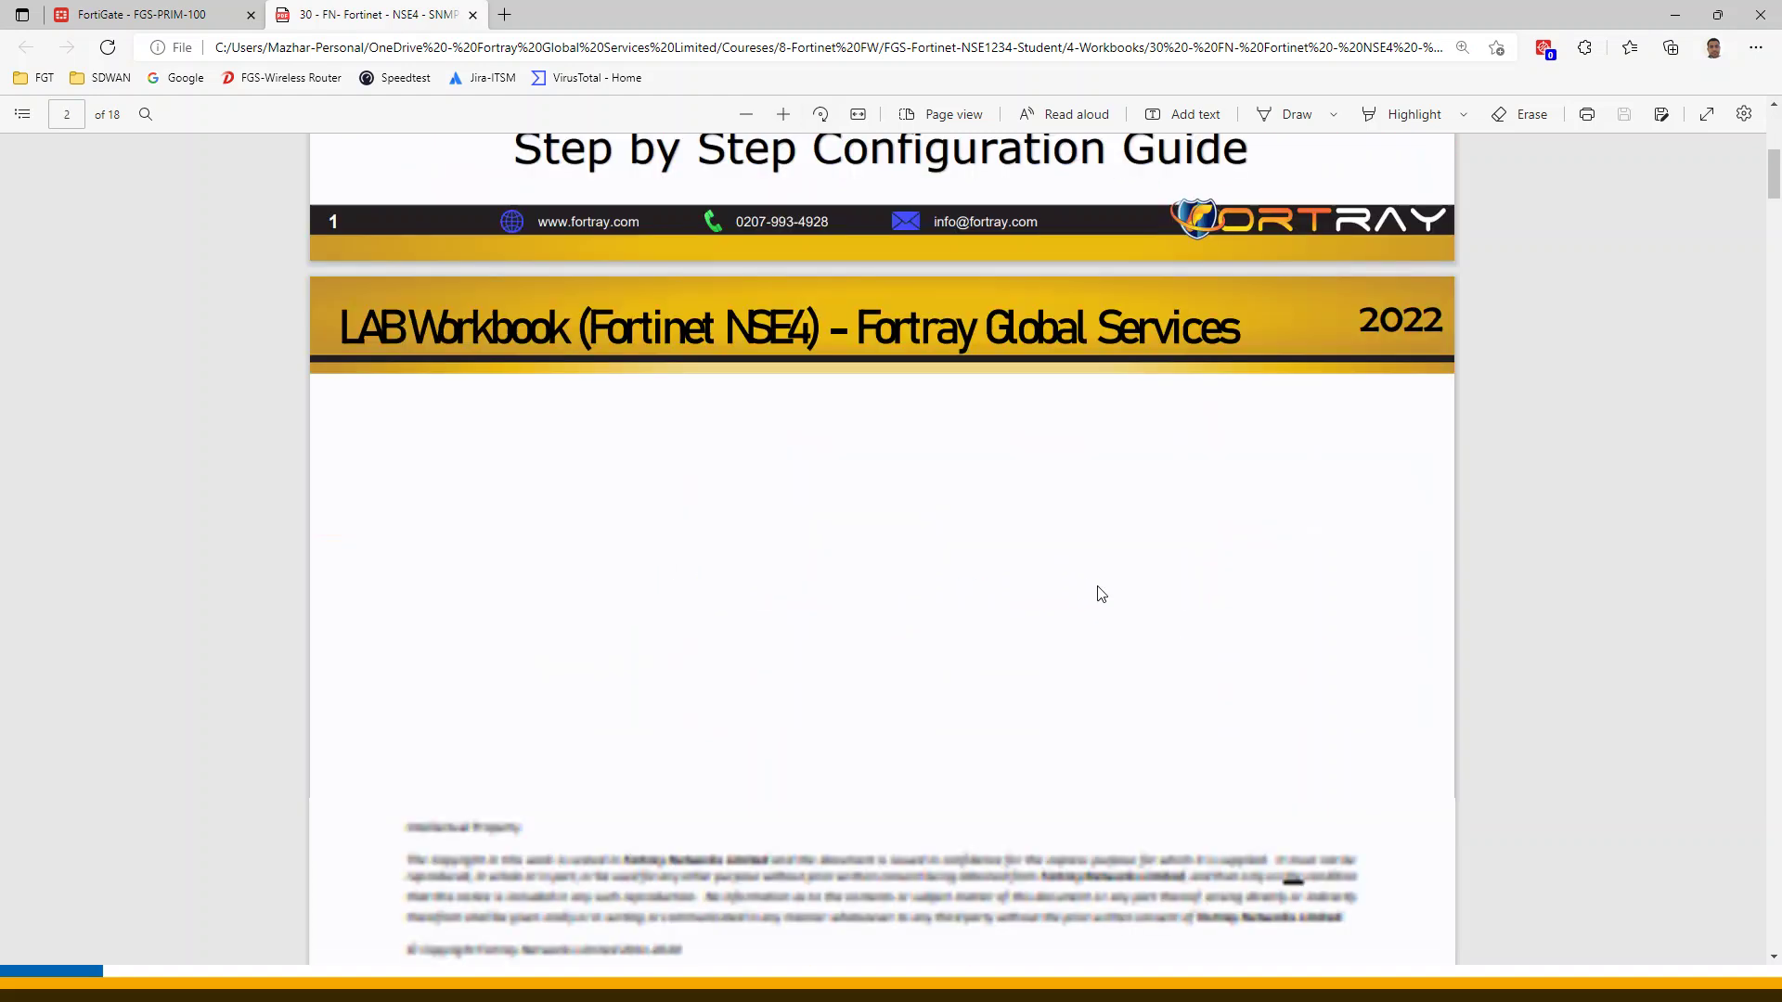
scroll(1100, 594, down, 10)
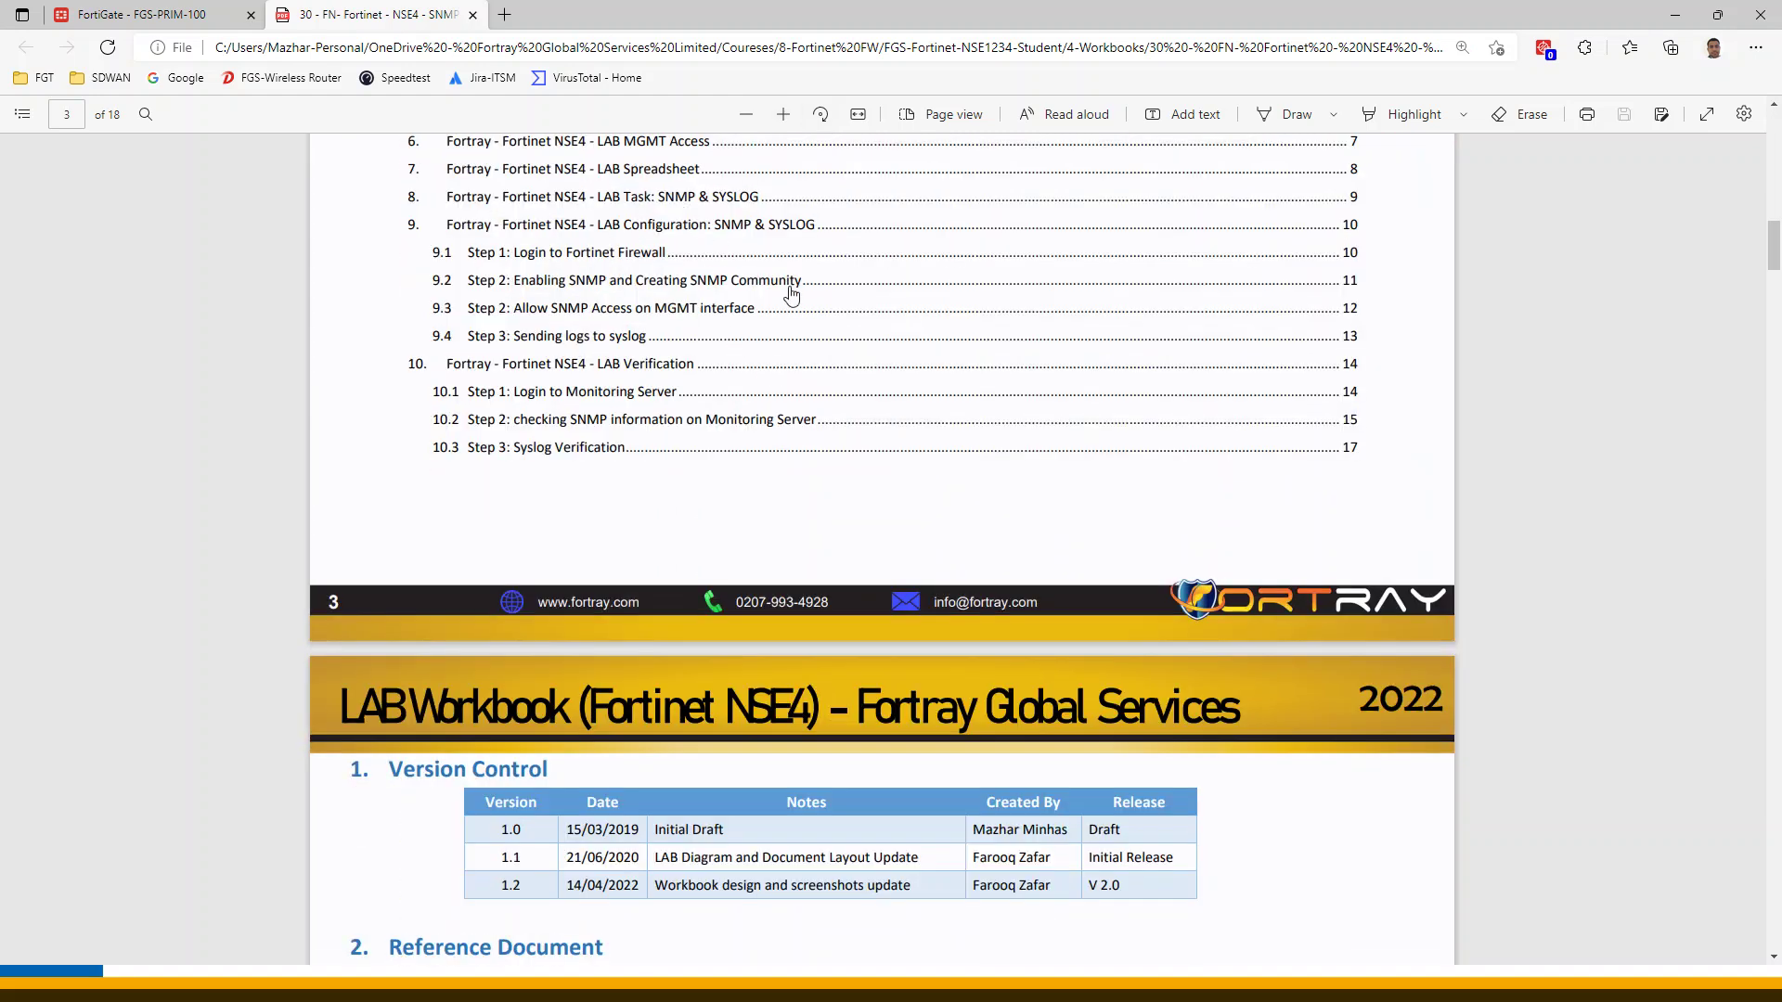
click(678, 194)
scroll(893, 476, down, 10)
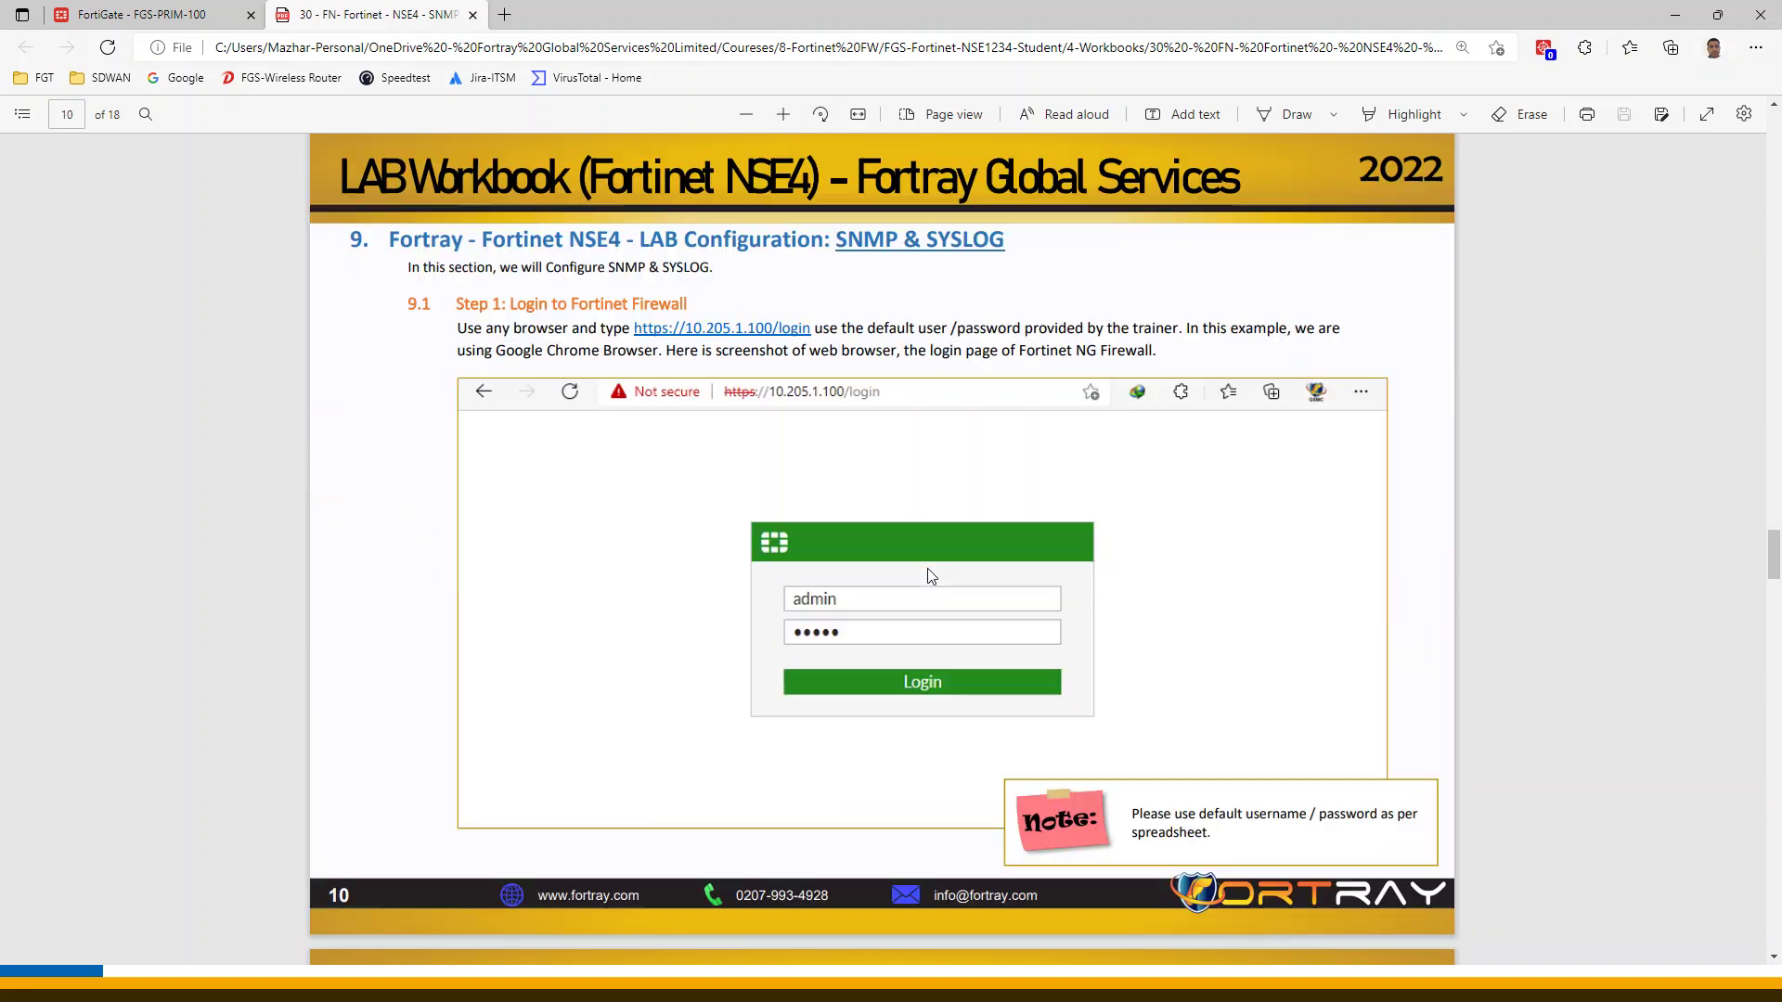
scroll(889, 526, down, 7)
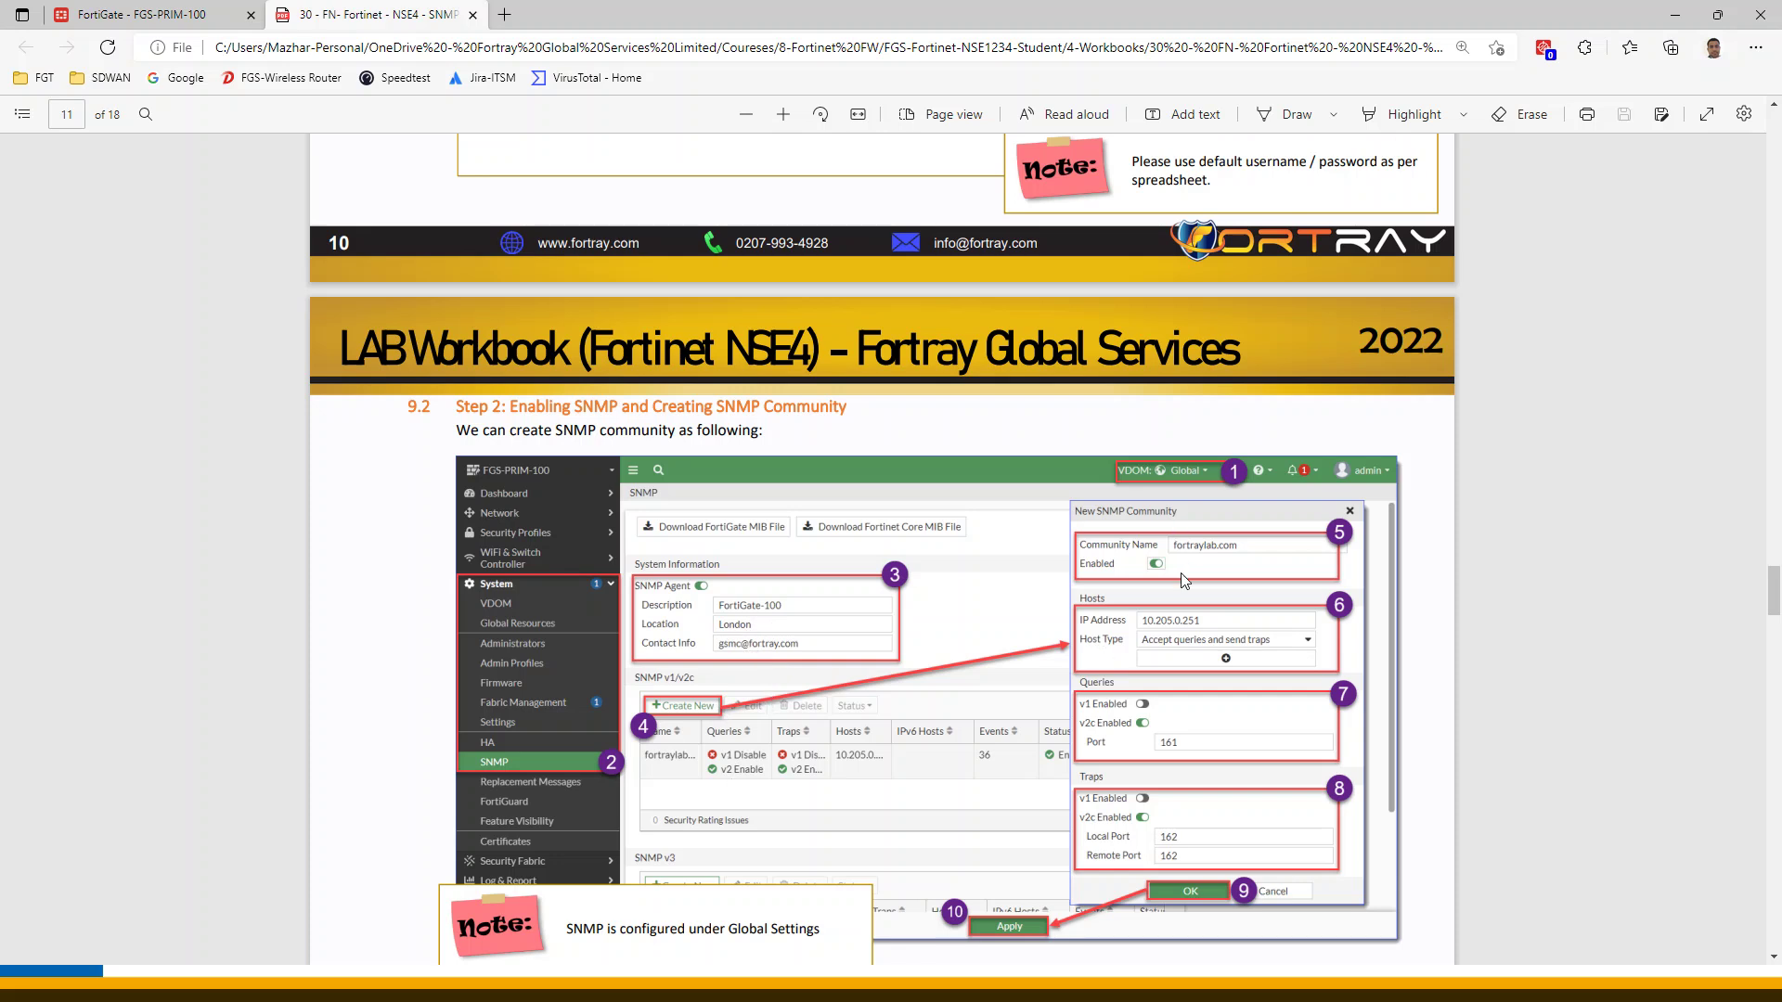
Scroll past the SNMP access step on page 12 to step 9.4 'Sending logs to syslog' on page 13
scroll(1021, 691, down, 5)
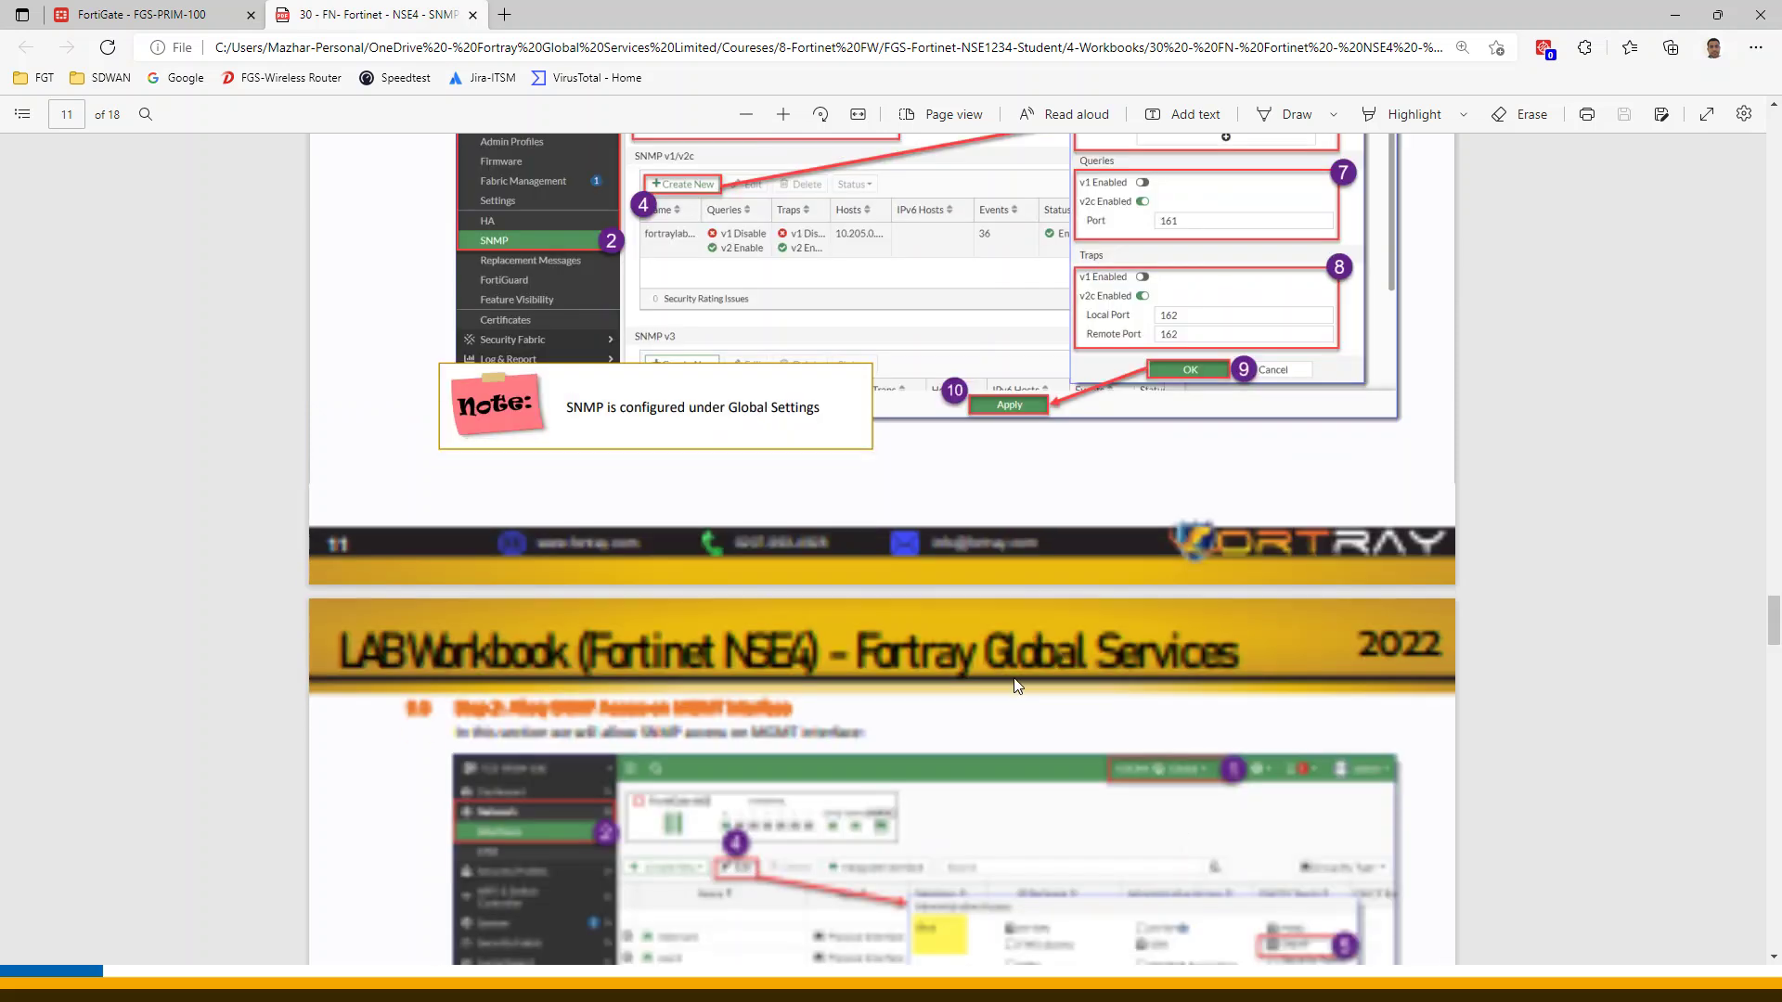
scroll(1030, 696, up, 4)
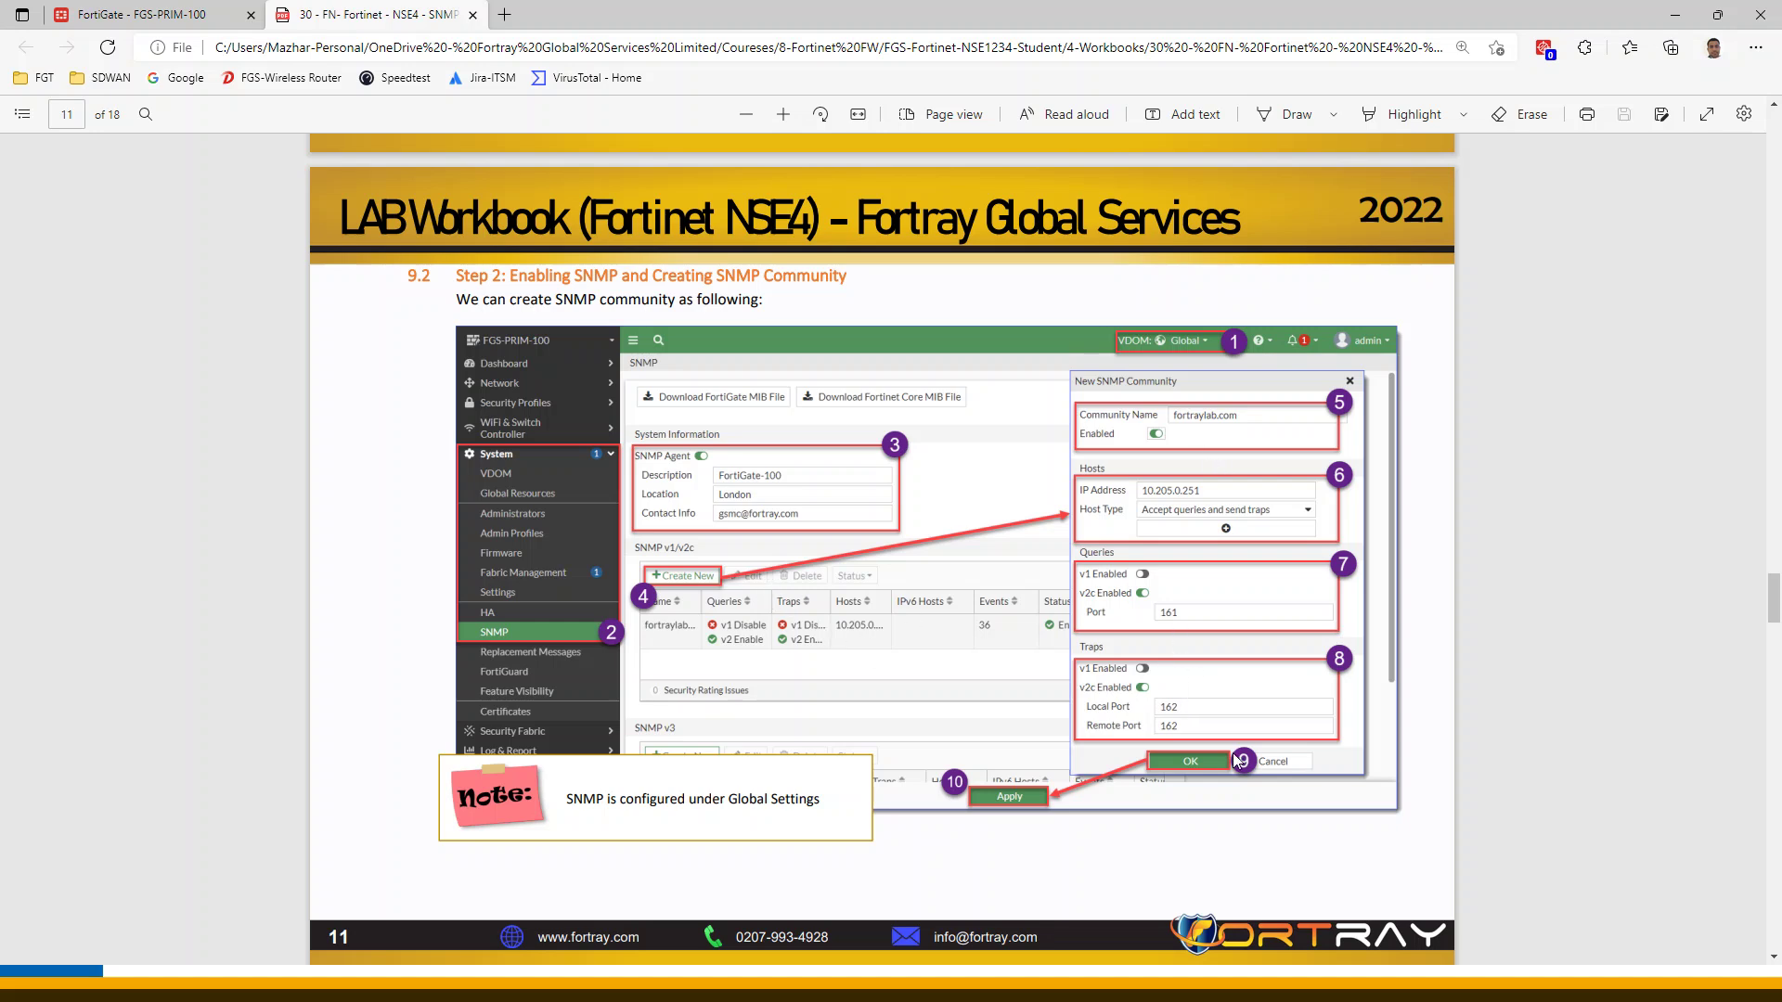
scroll(724, 601, down, 3)
scroll(724, 601, down, 5)
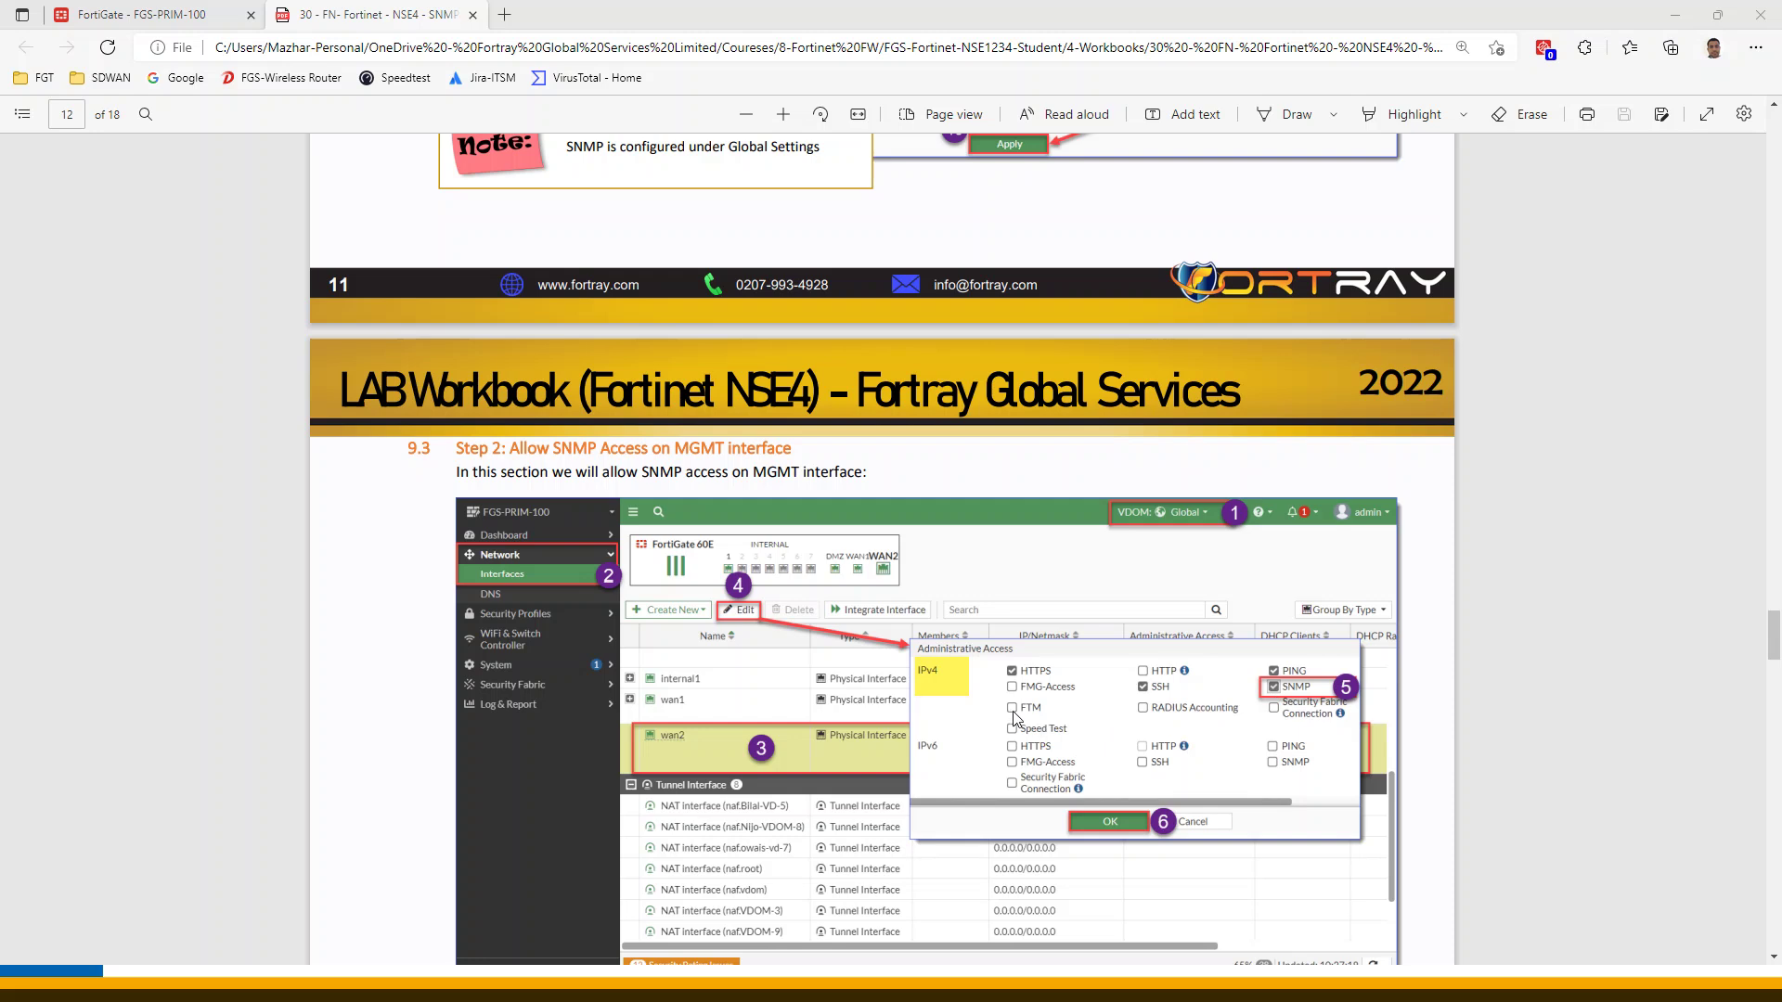
scroll(1075, 708, down, 10)
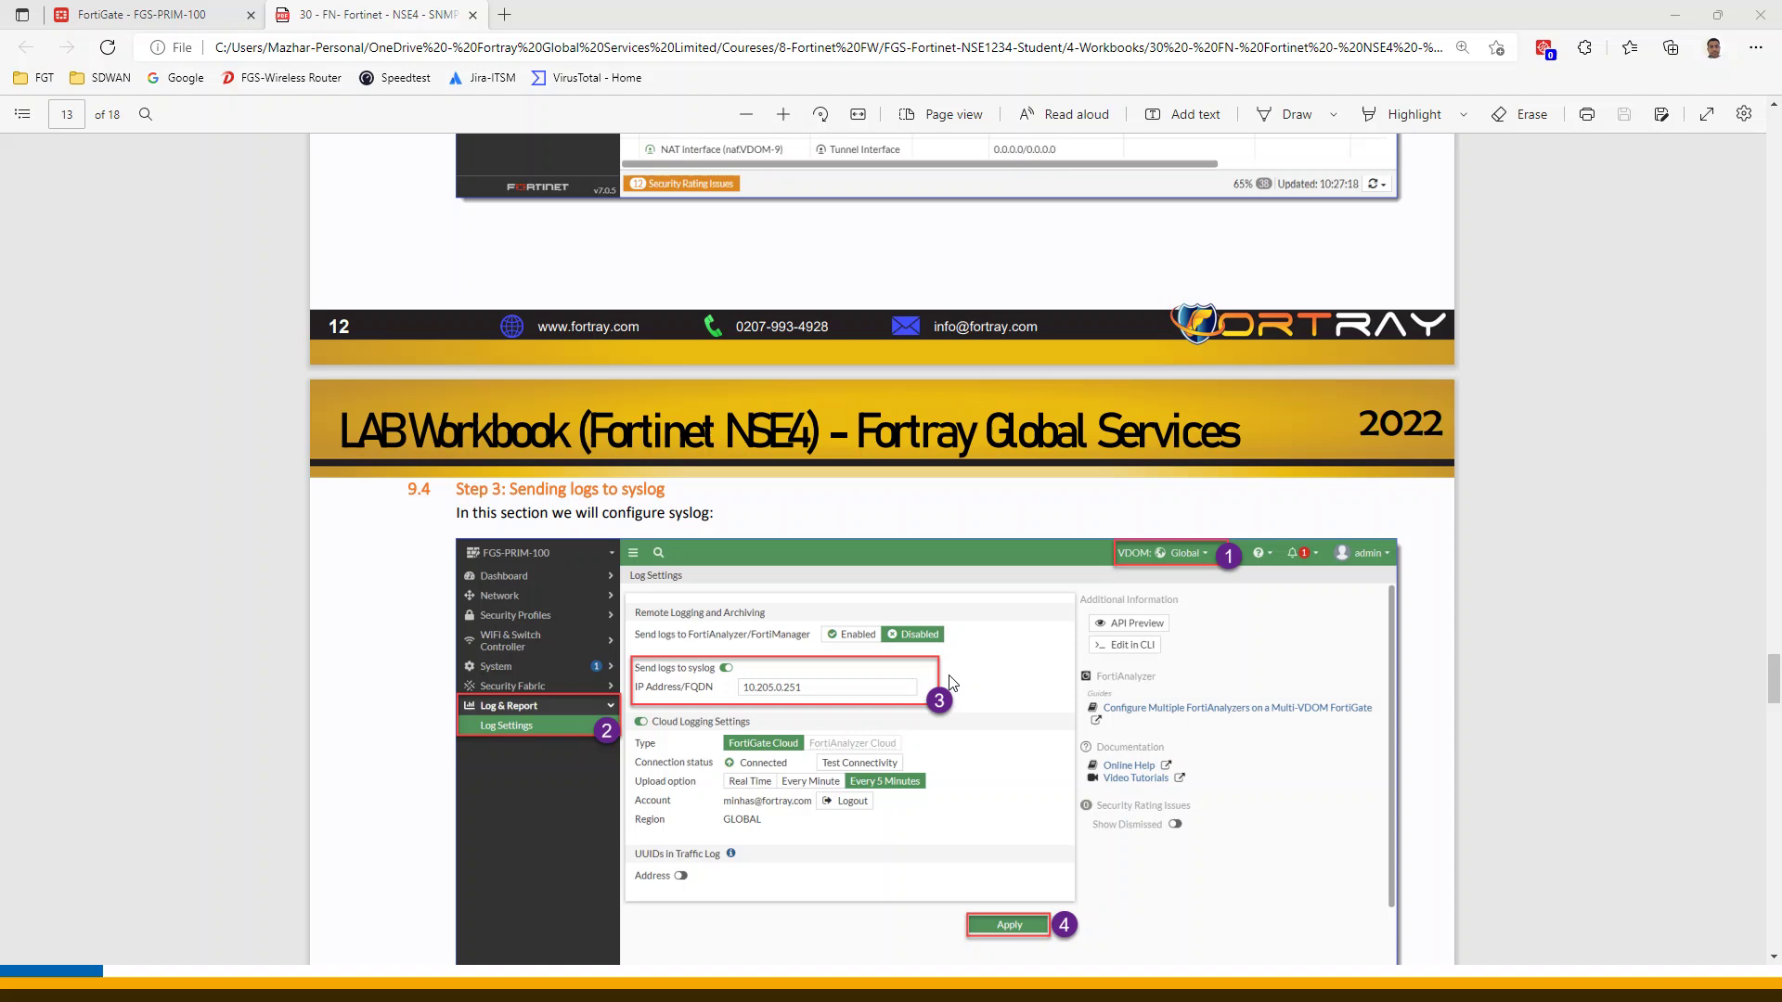
Scroll back and forth through the workbook's LAB Spreadsheet SNMP server table and configuration steps
scroll(956, 683, down, 10)
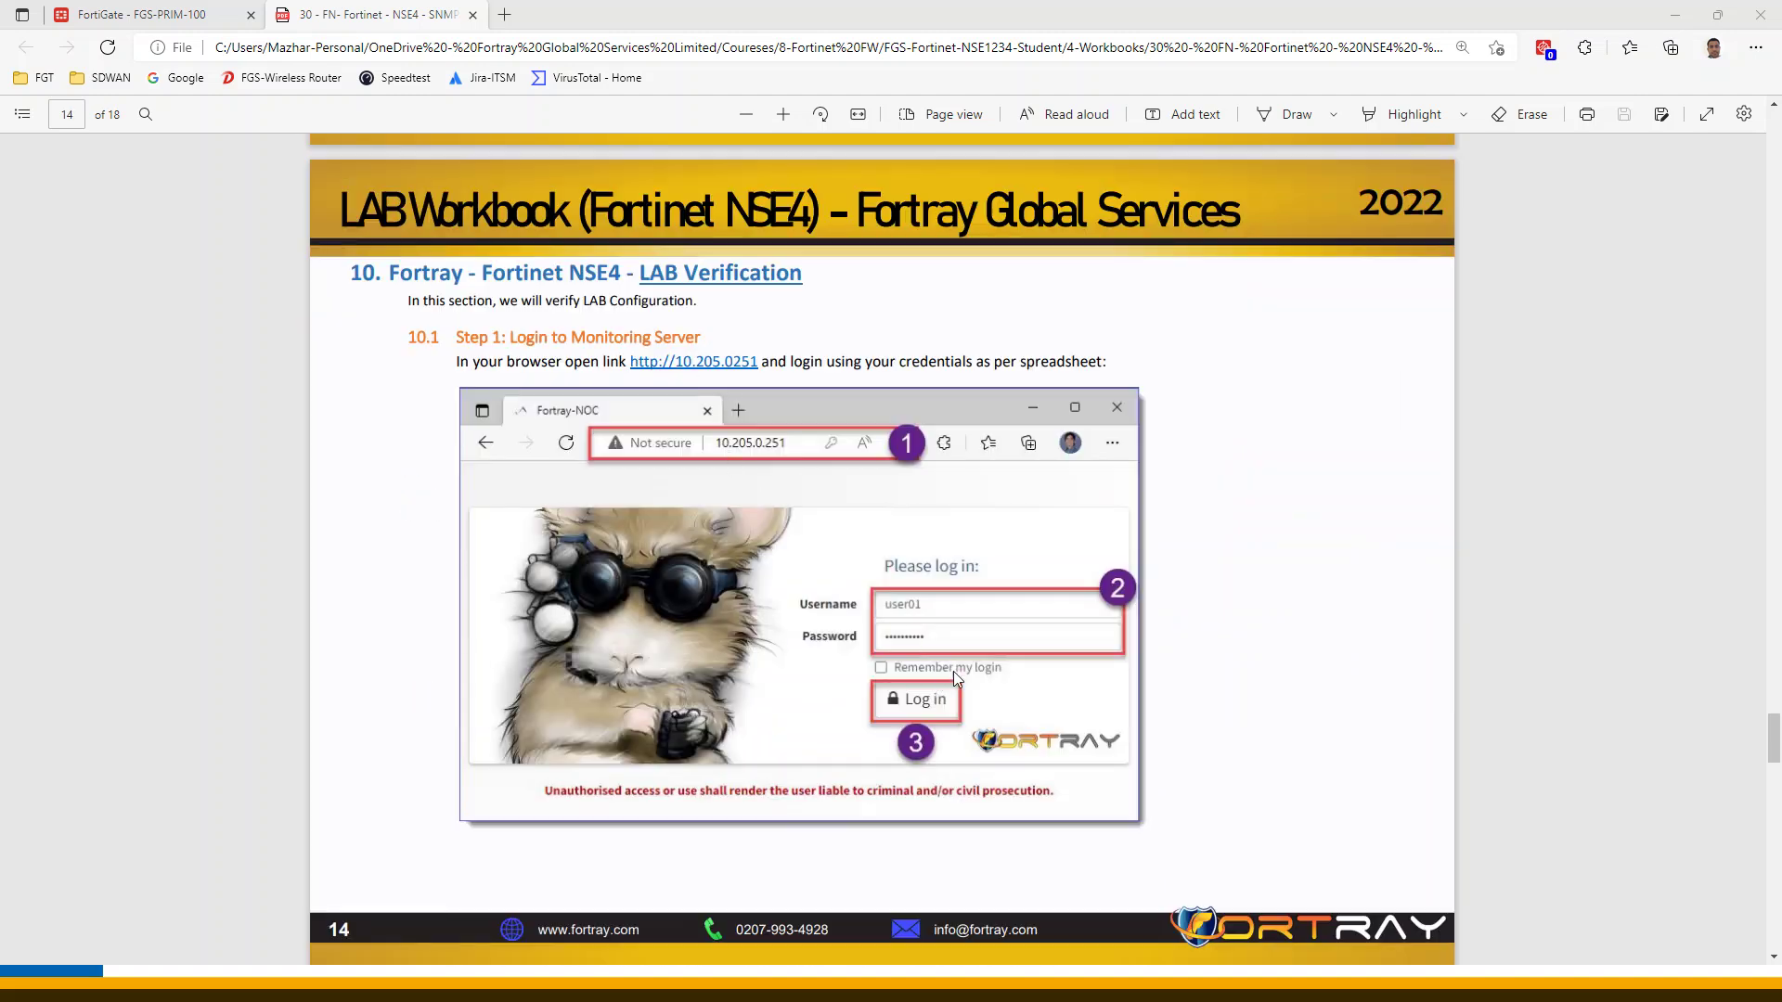
scroll(919, 664, up, 20)
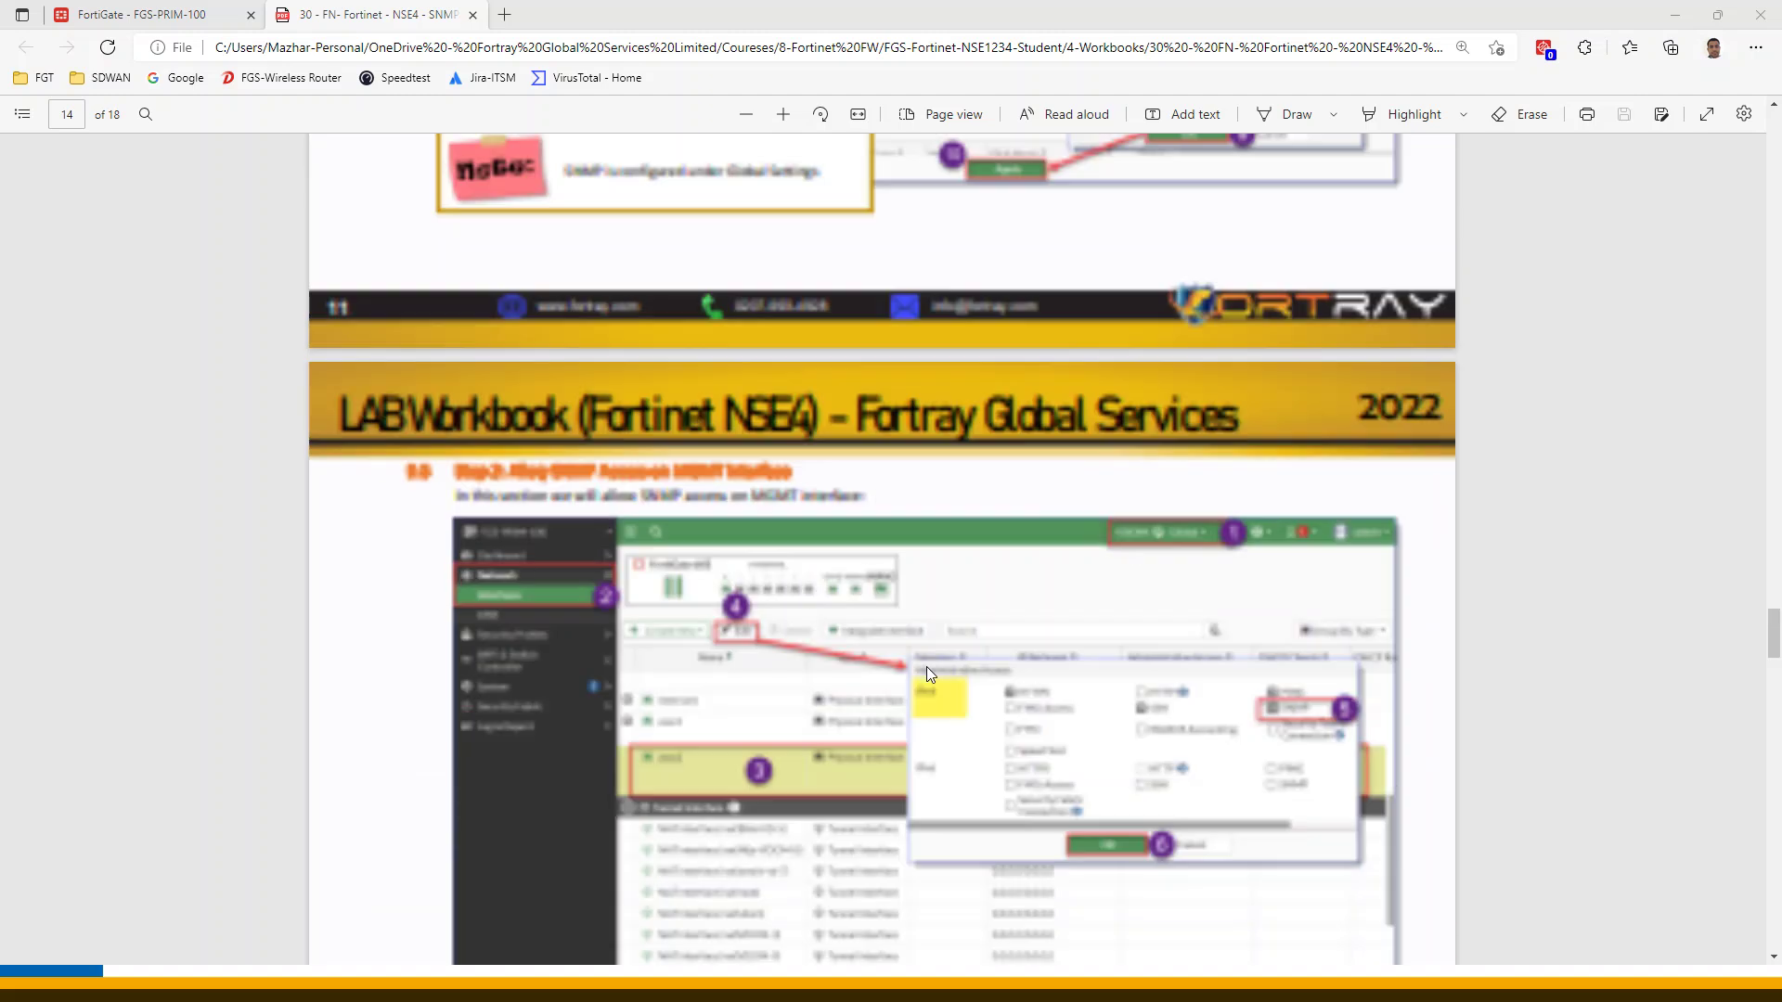
scroll(931, 675, up, 15)
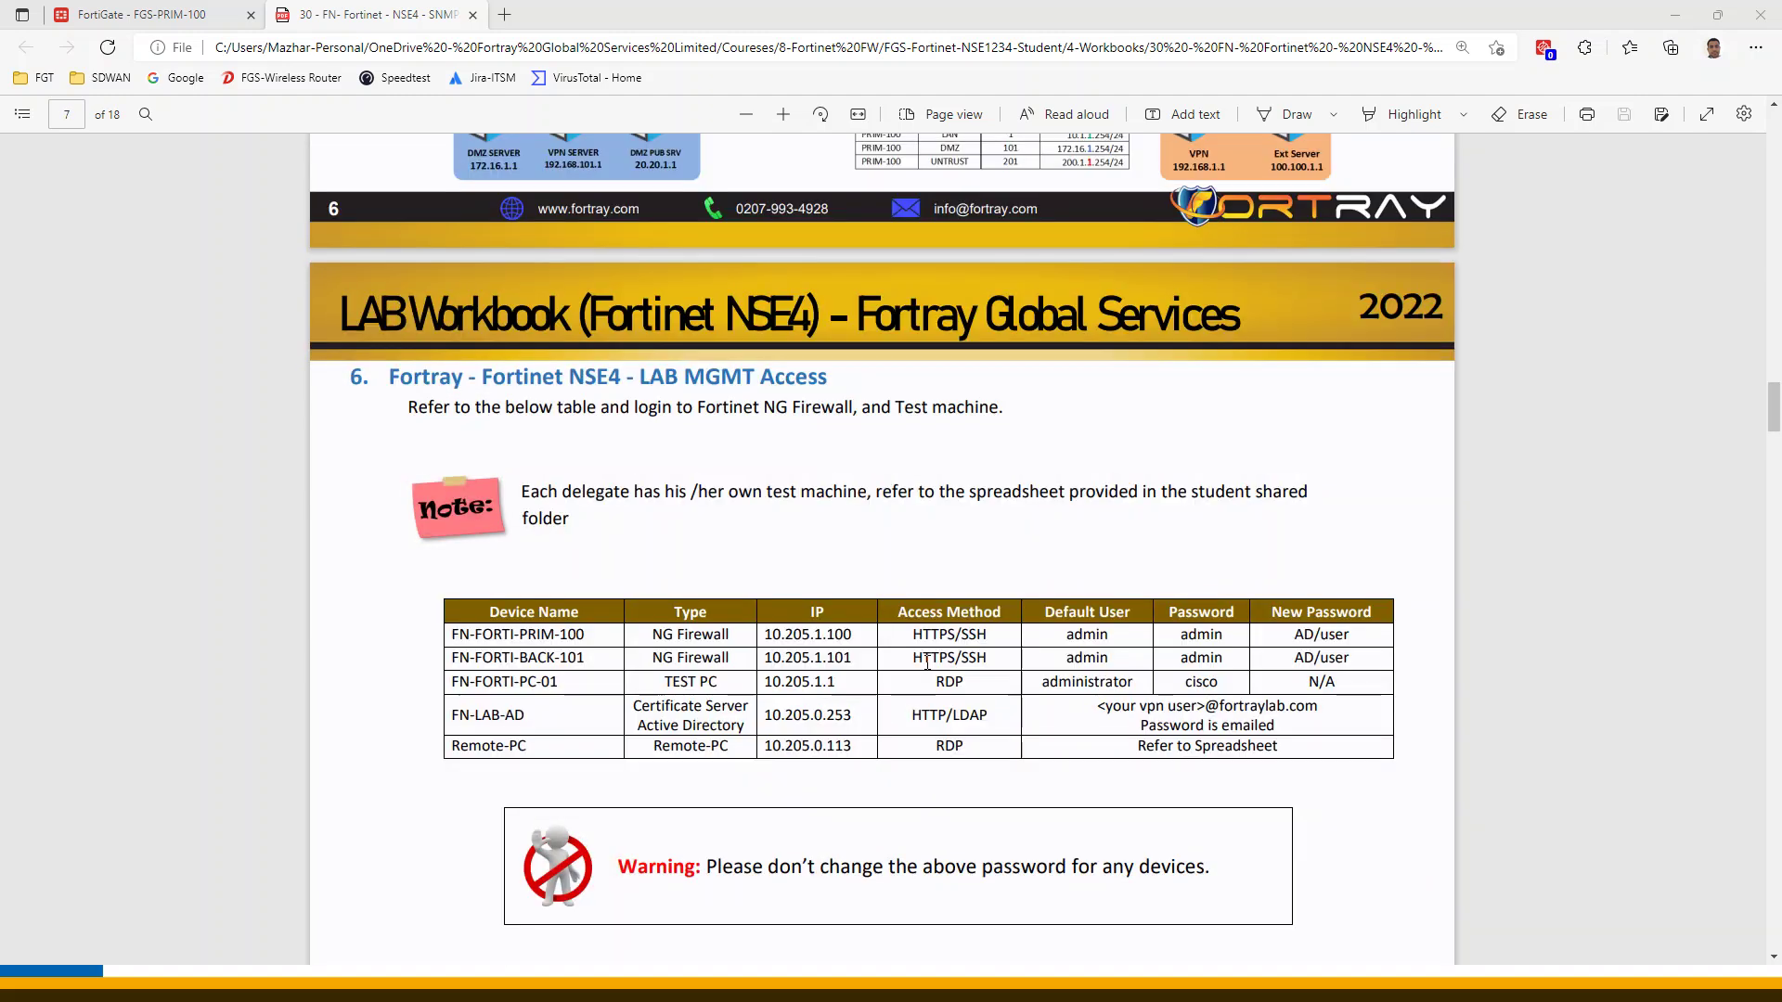
scroll(924, 660, up, 20)
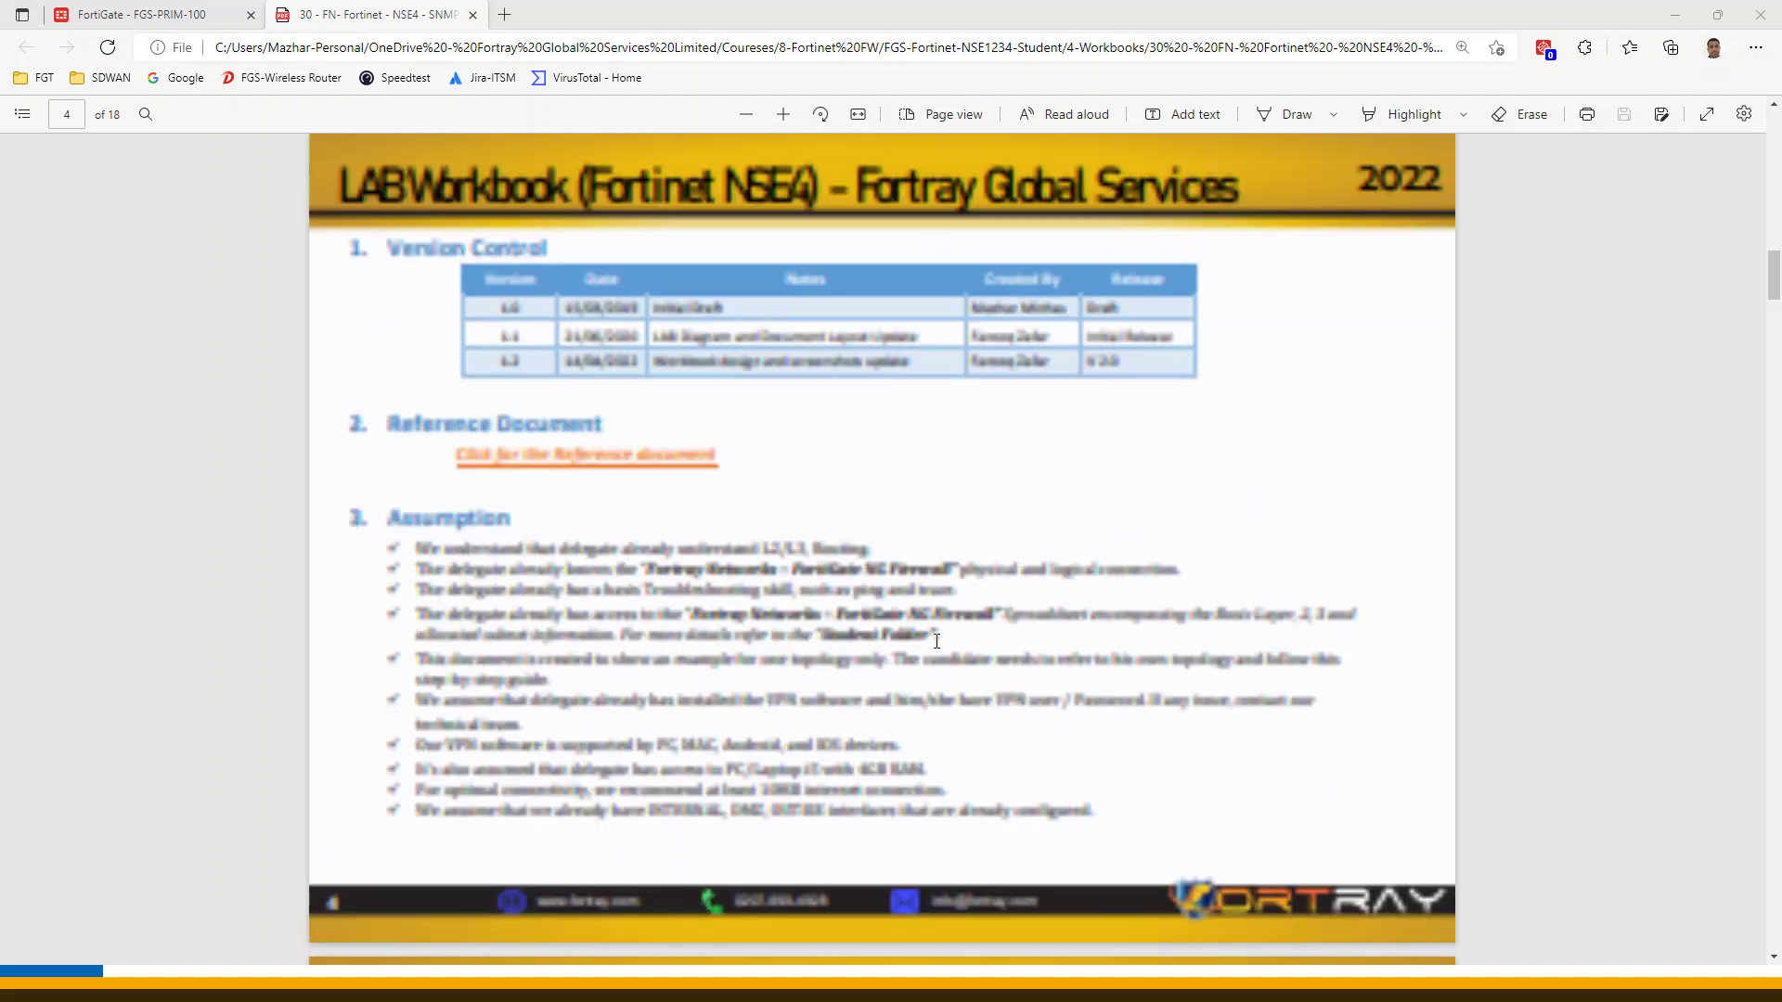
scroll(922, 514, up, 10)
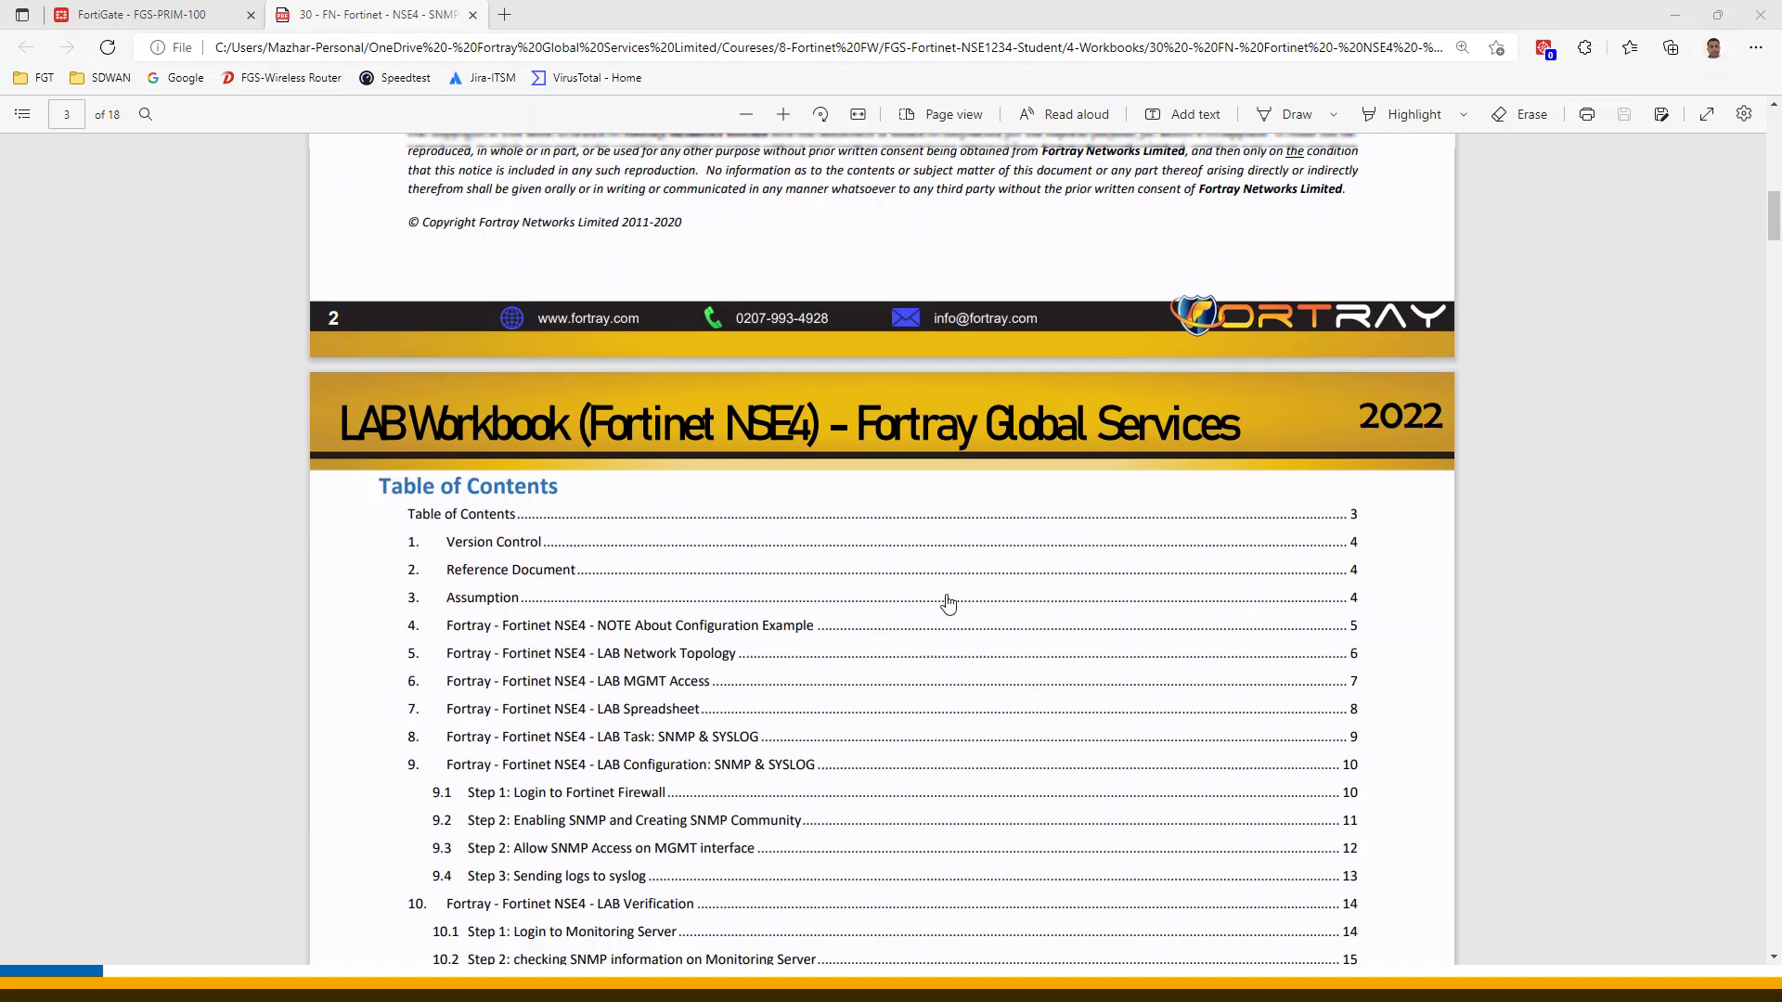
scroll(1058, 712, down, 20)
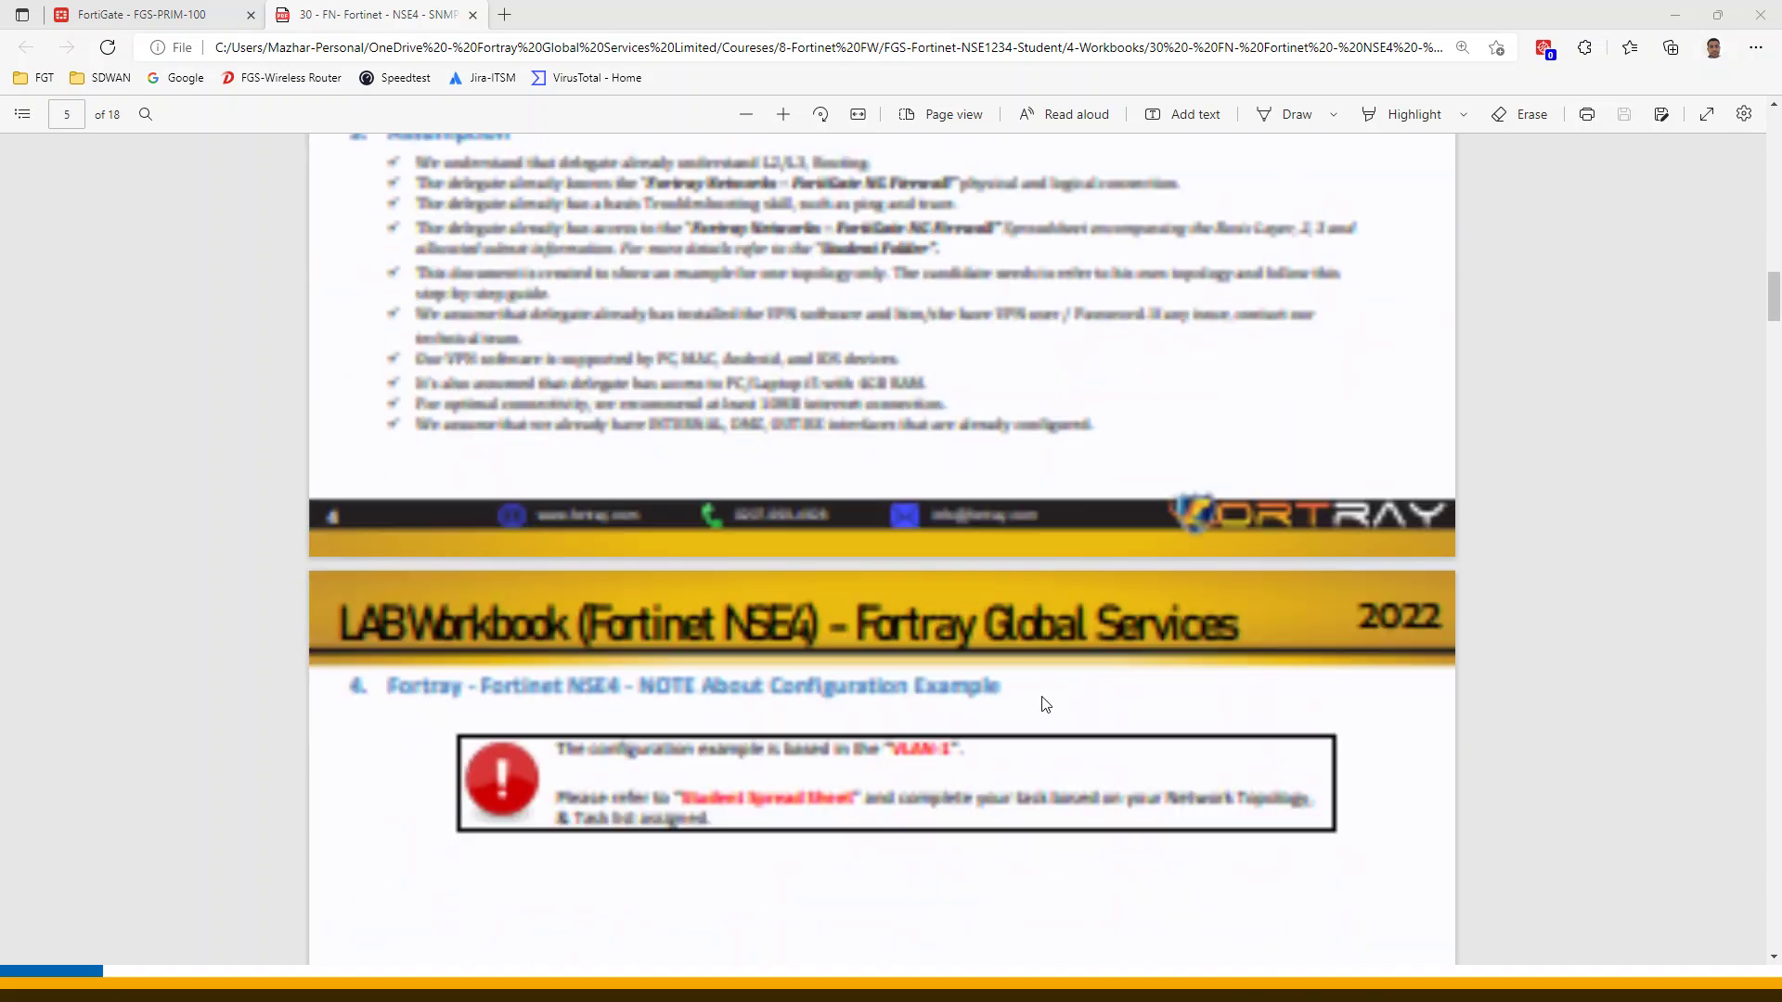
scroll(1041, 709, down, 15)
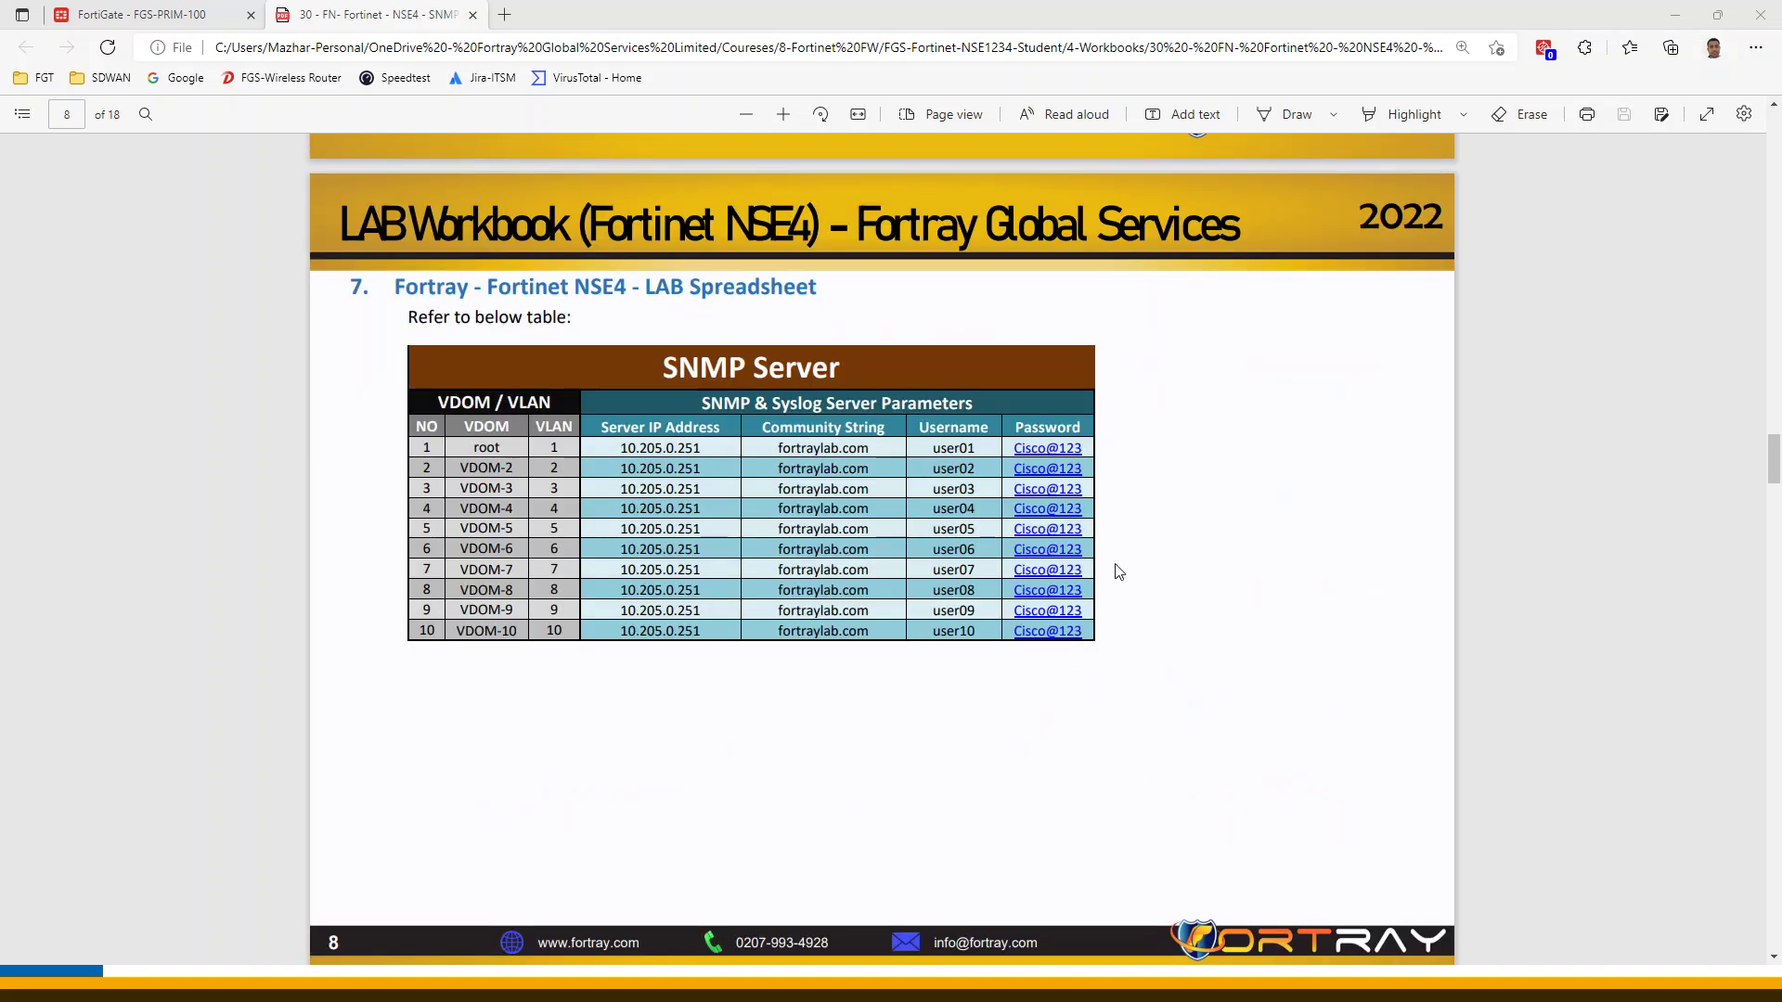
scroll(1118, 572, down, 15)
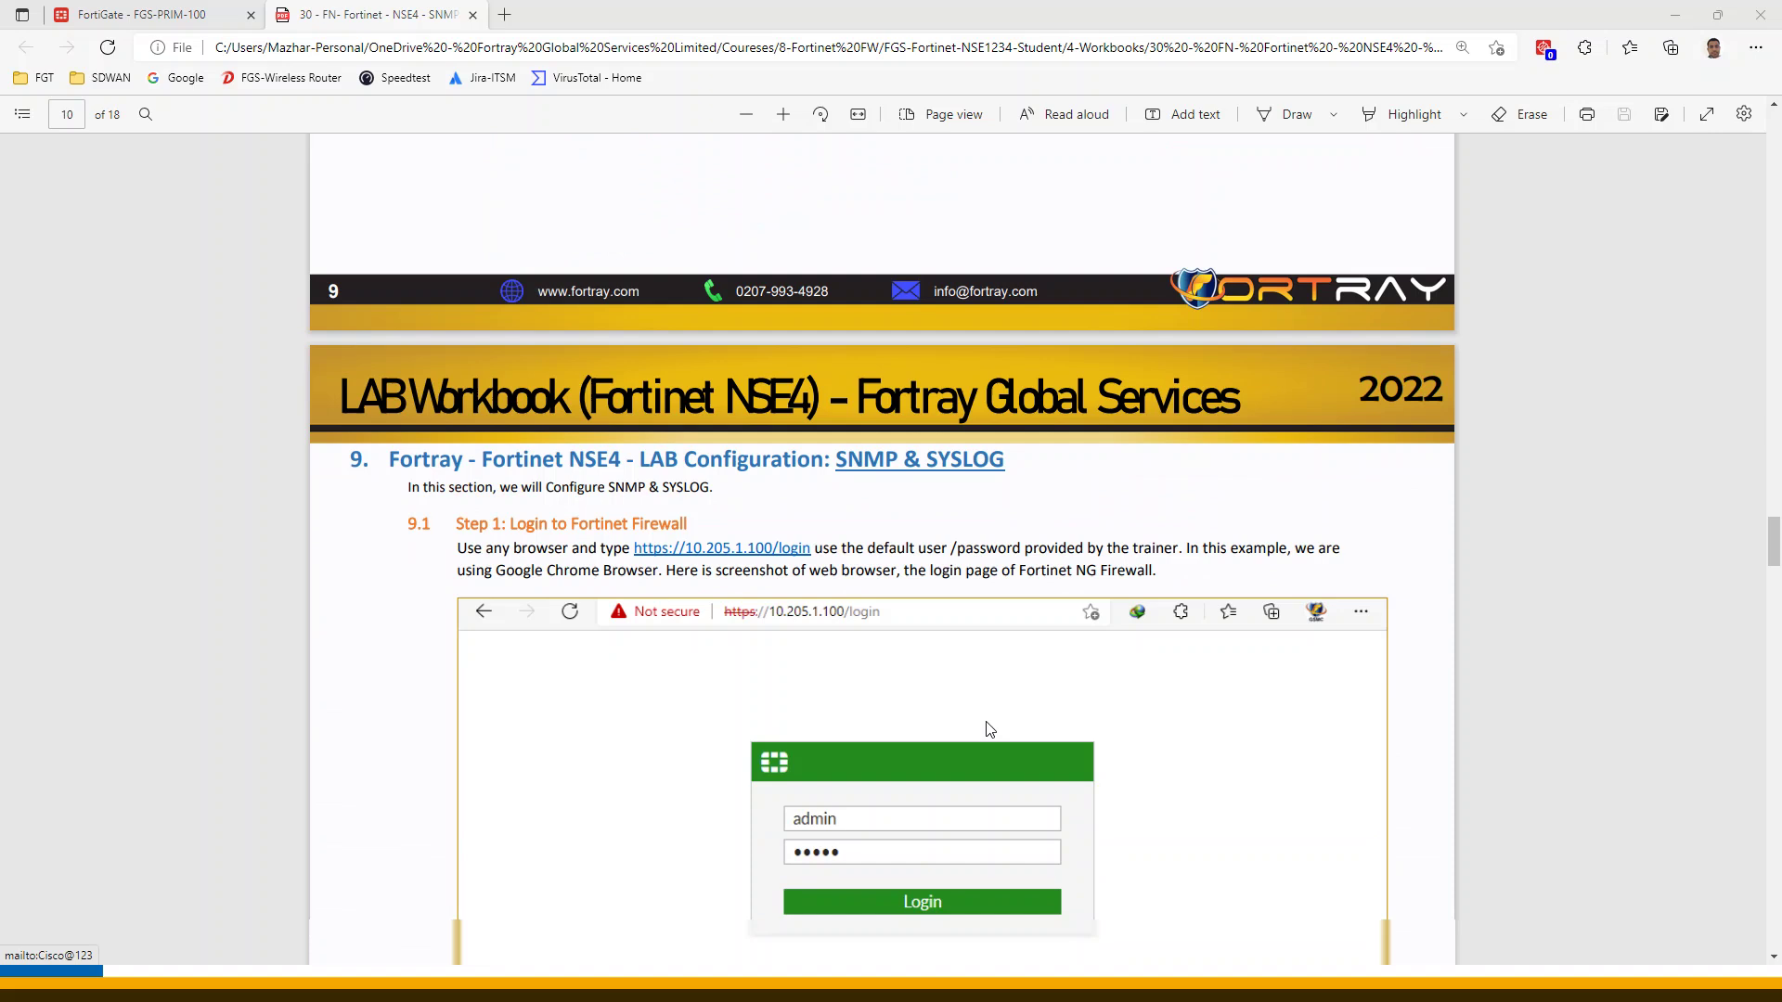
scroll(989, 729, down, 20)
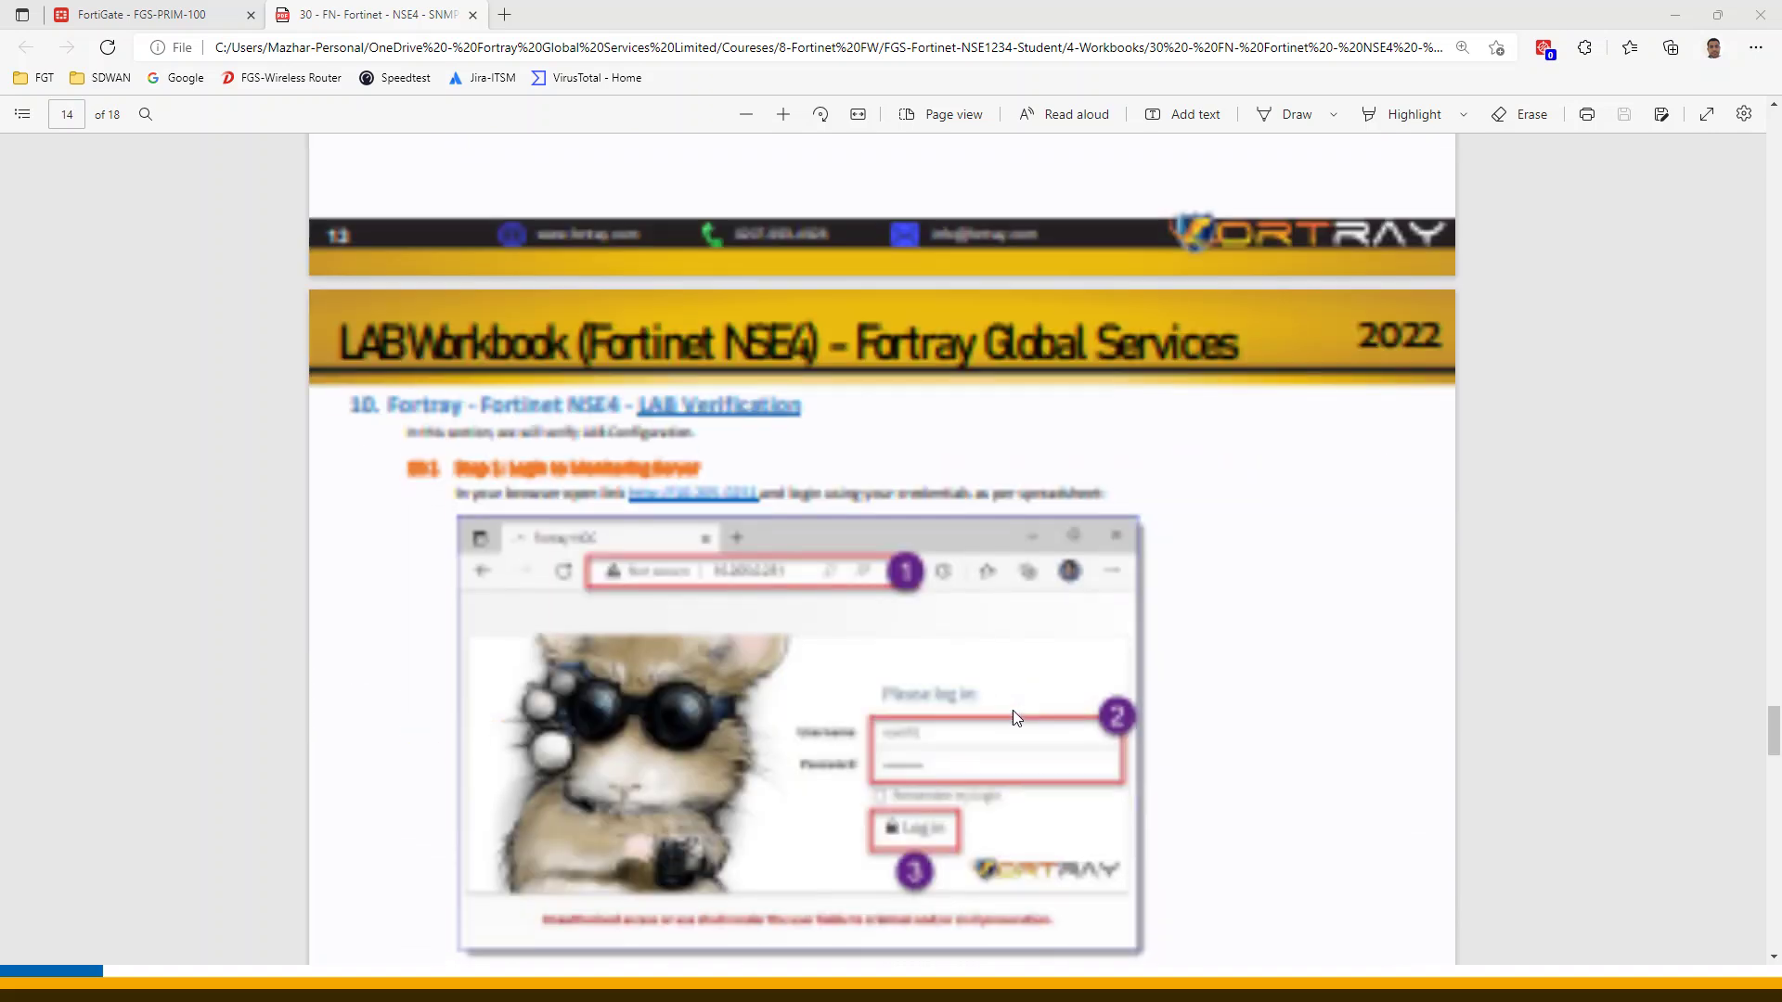
scroll(1010, 714, down, 4)
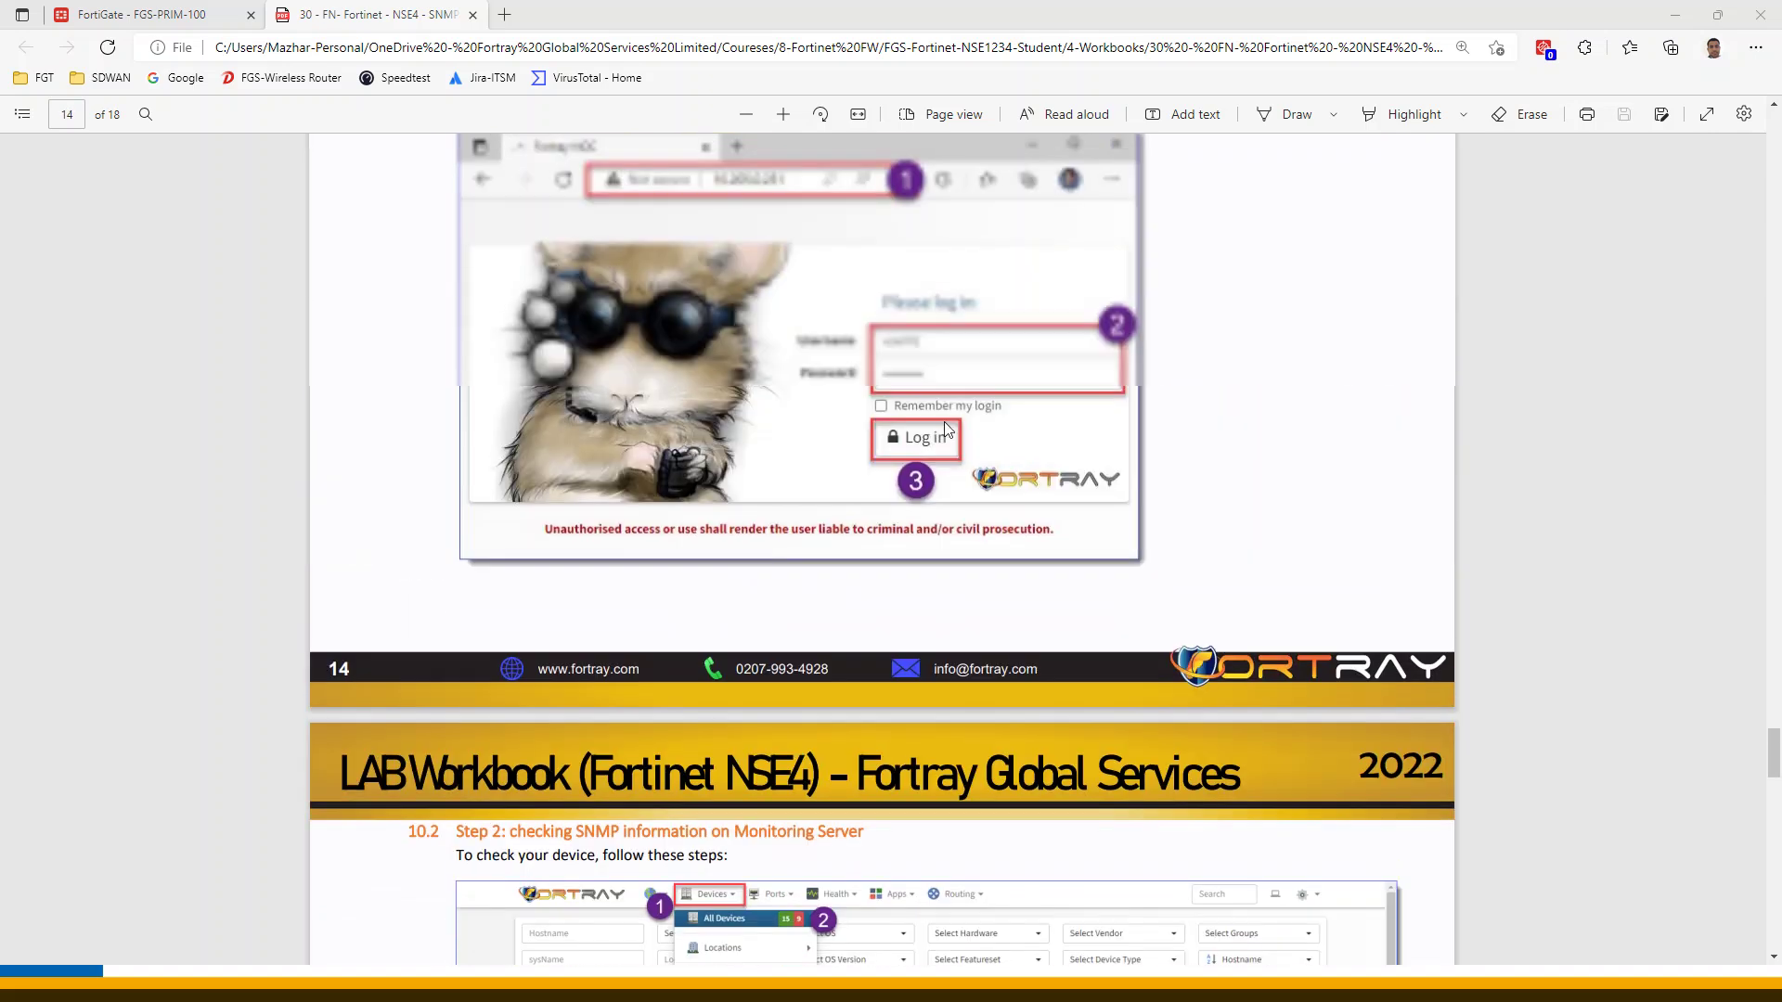
scroll(1002, 597, down, 4)
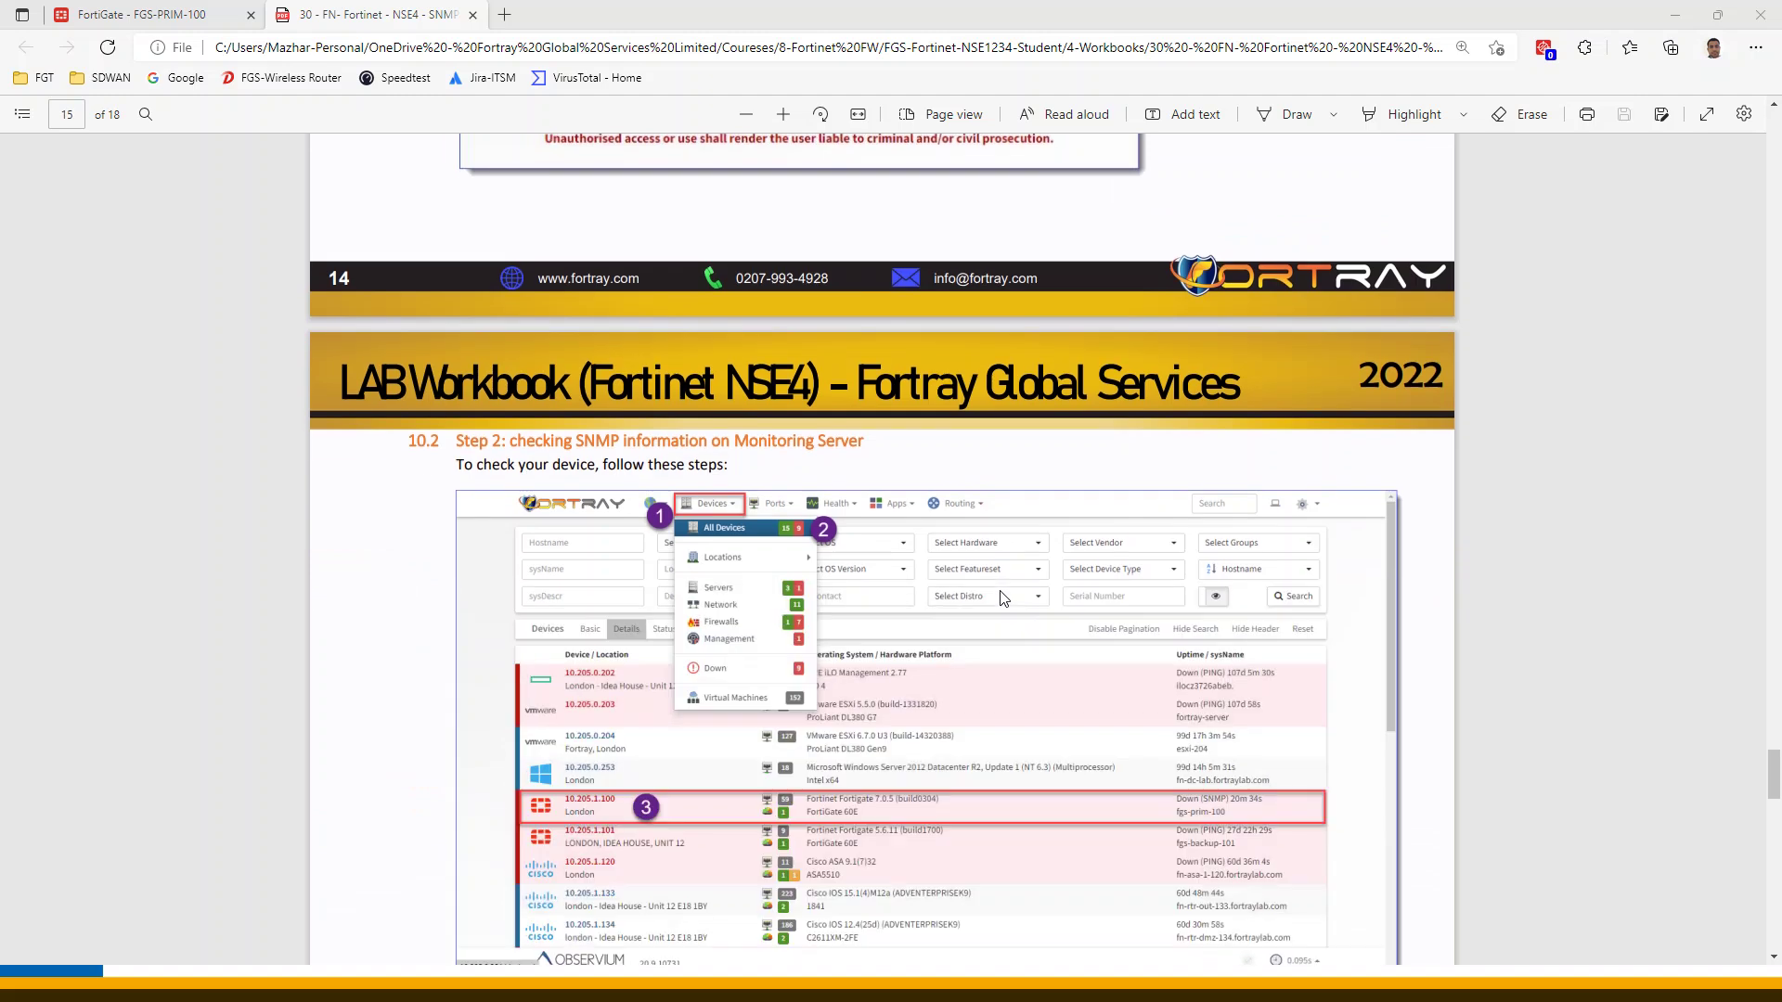
scroll(1018, 627, up, 20)
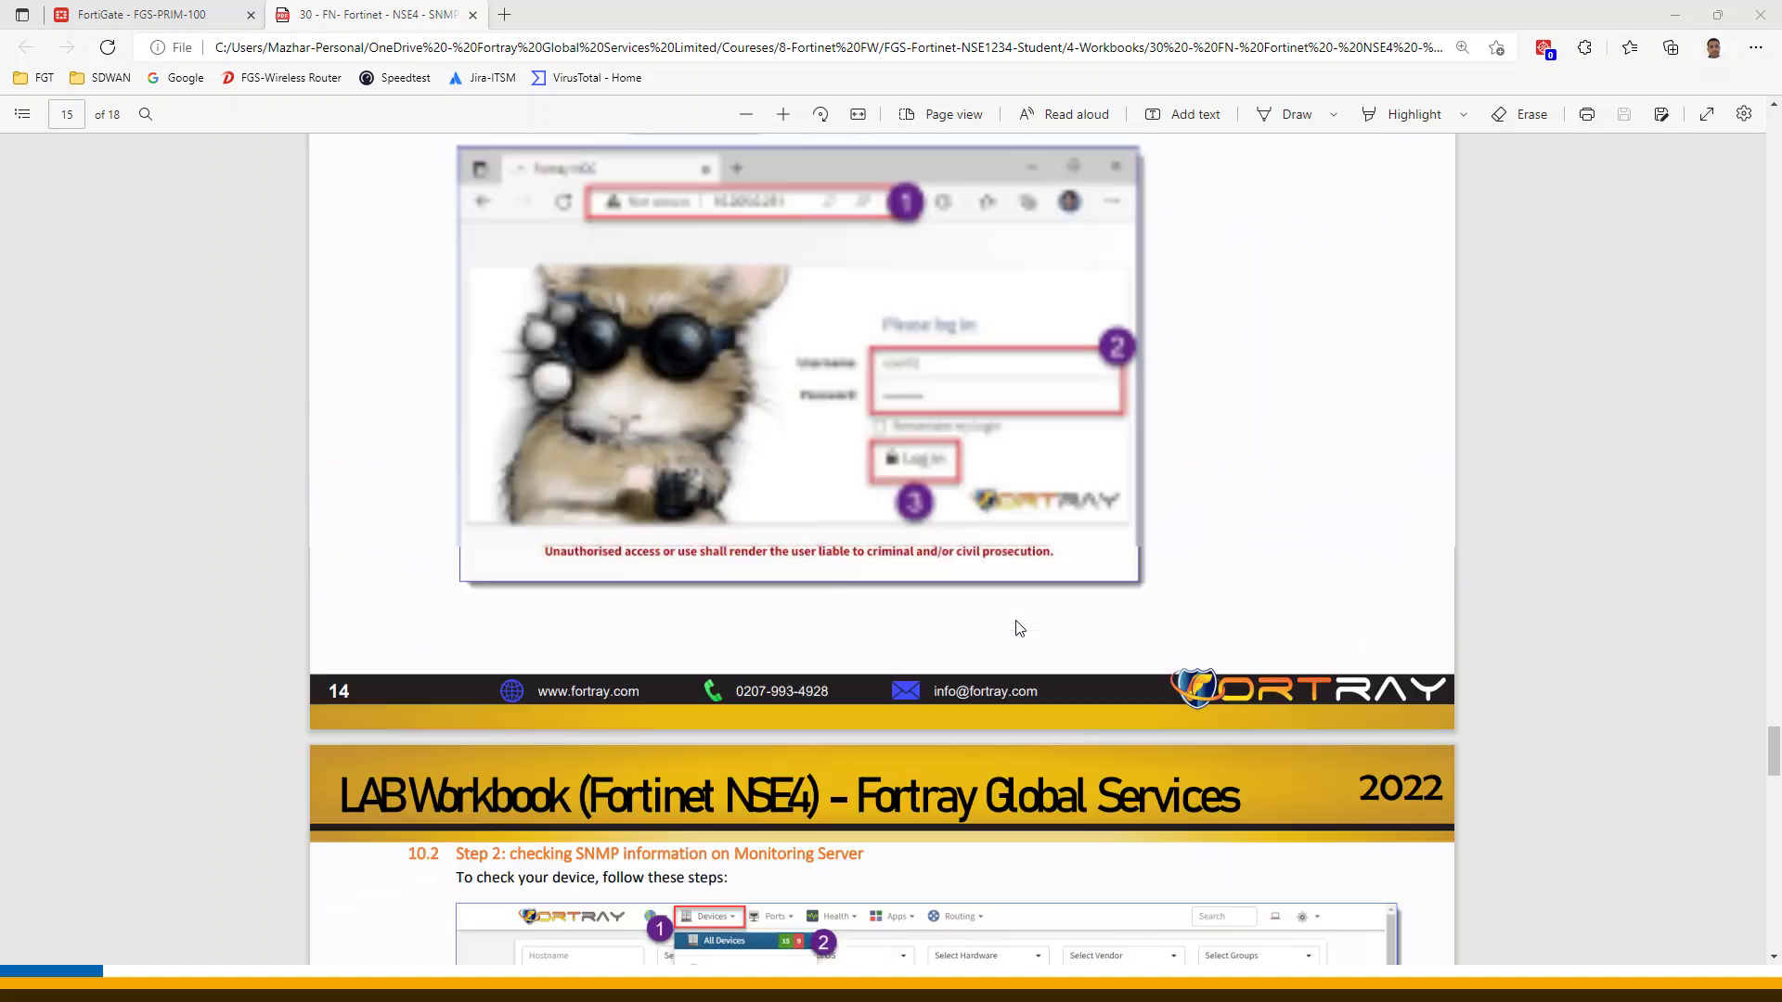
scroll(1018, 628, up, 10)
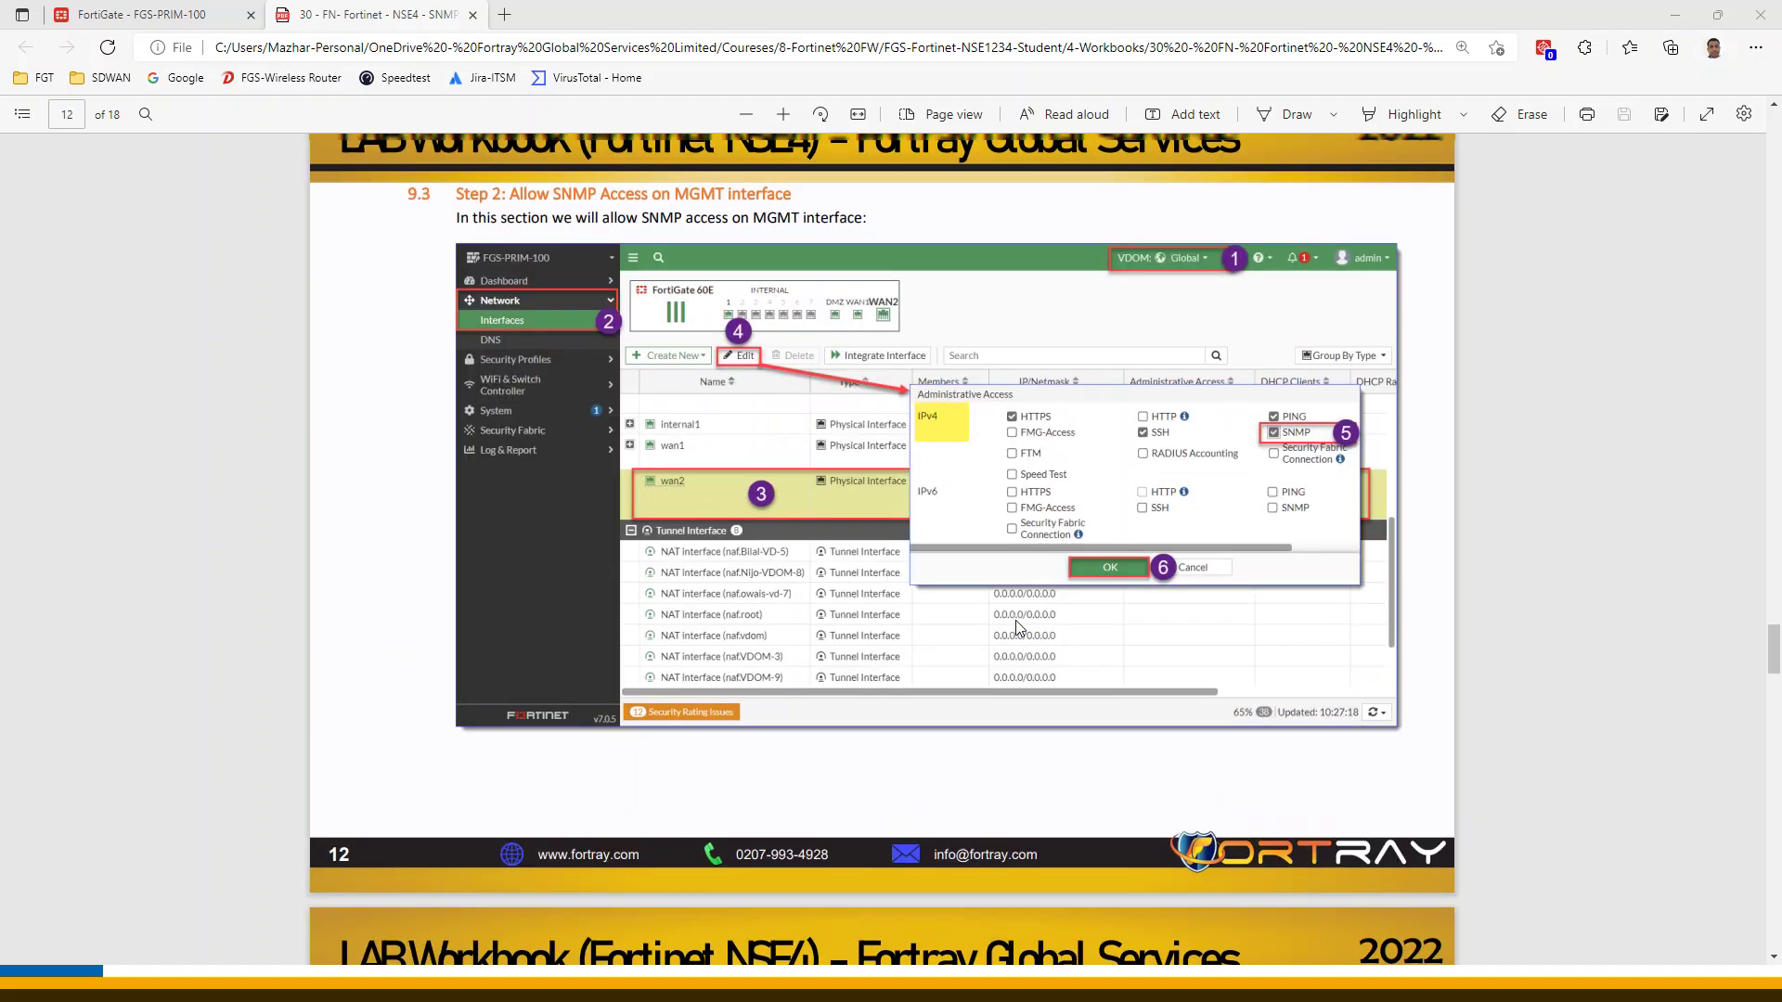
scroll(1015, 629, up, 10)
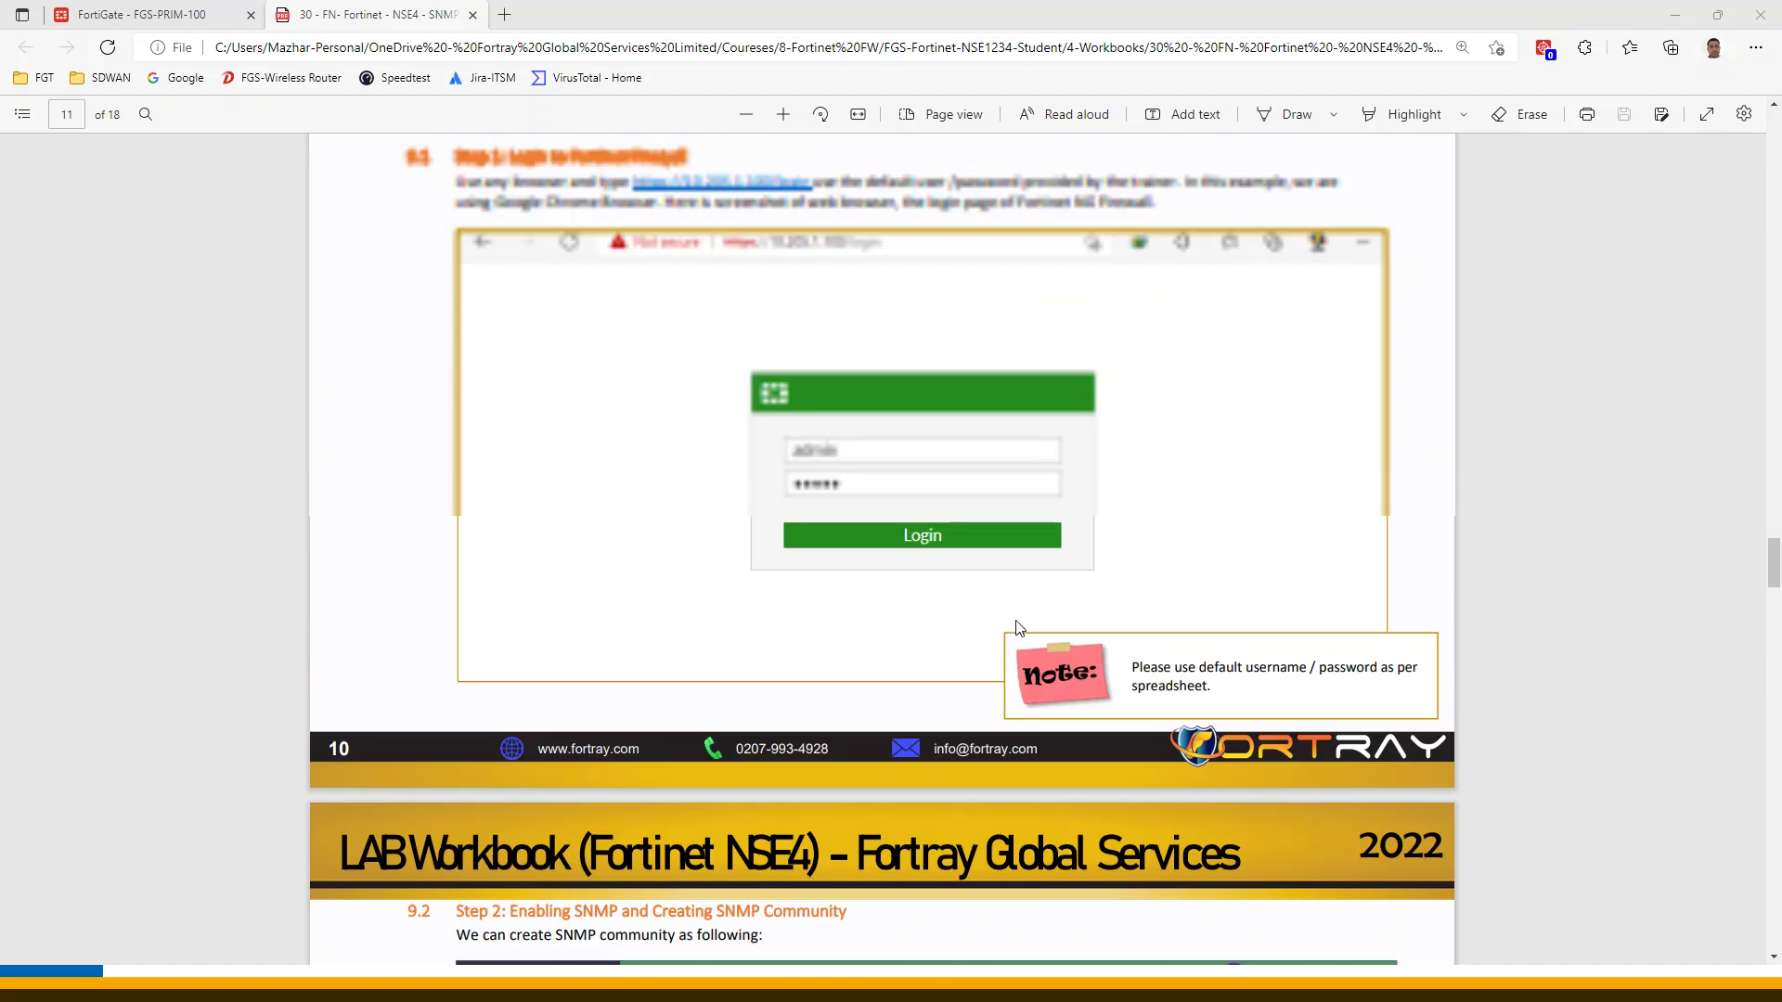
scroll(1015, 628, up, 8)
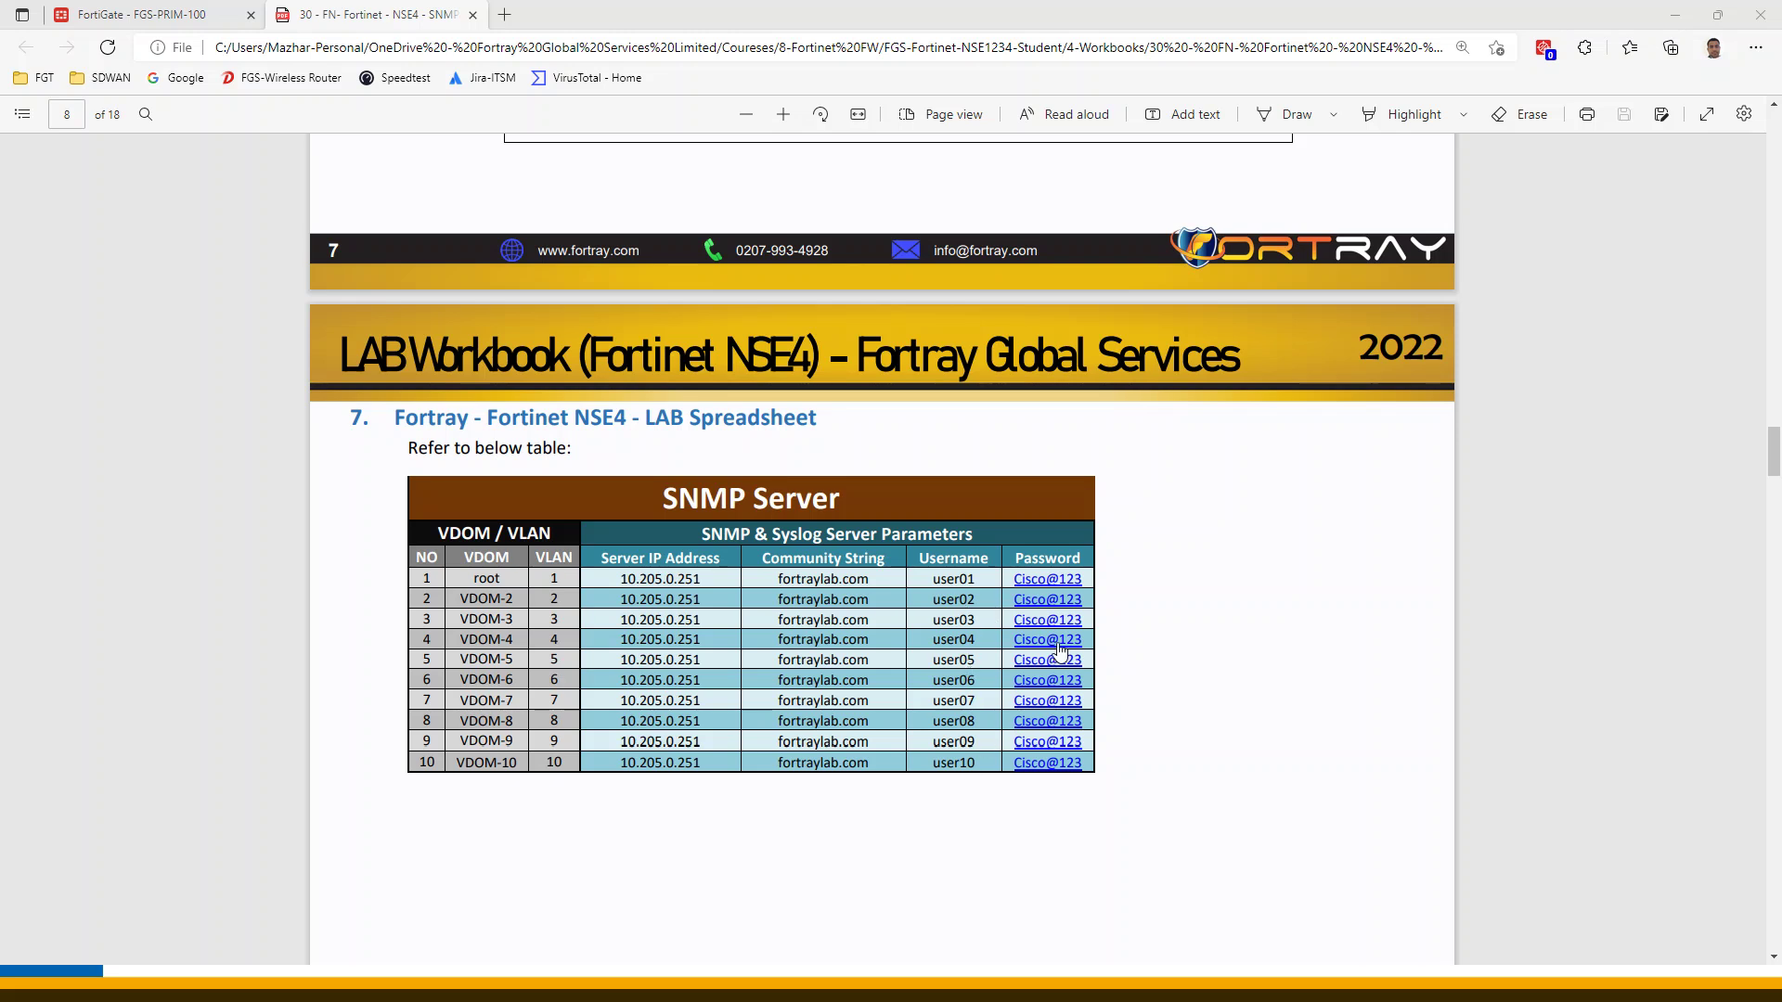
Scroll to section 10 'LAB Verification' on page 14, then return to the FortiGate dashboard
scroll(1141, 634, down, 20)
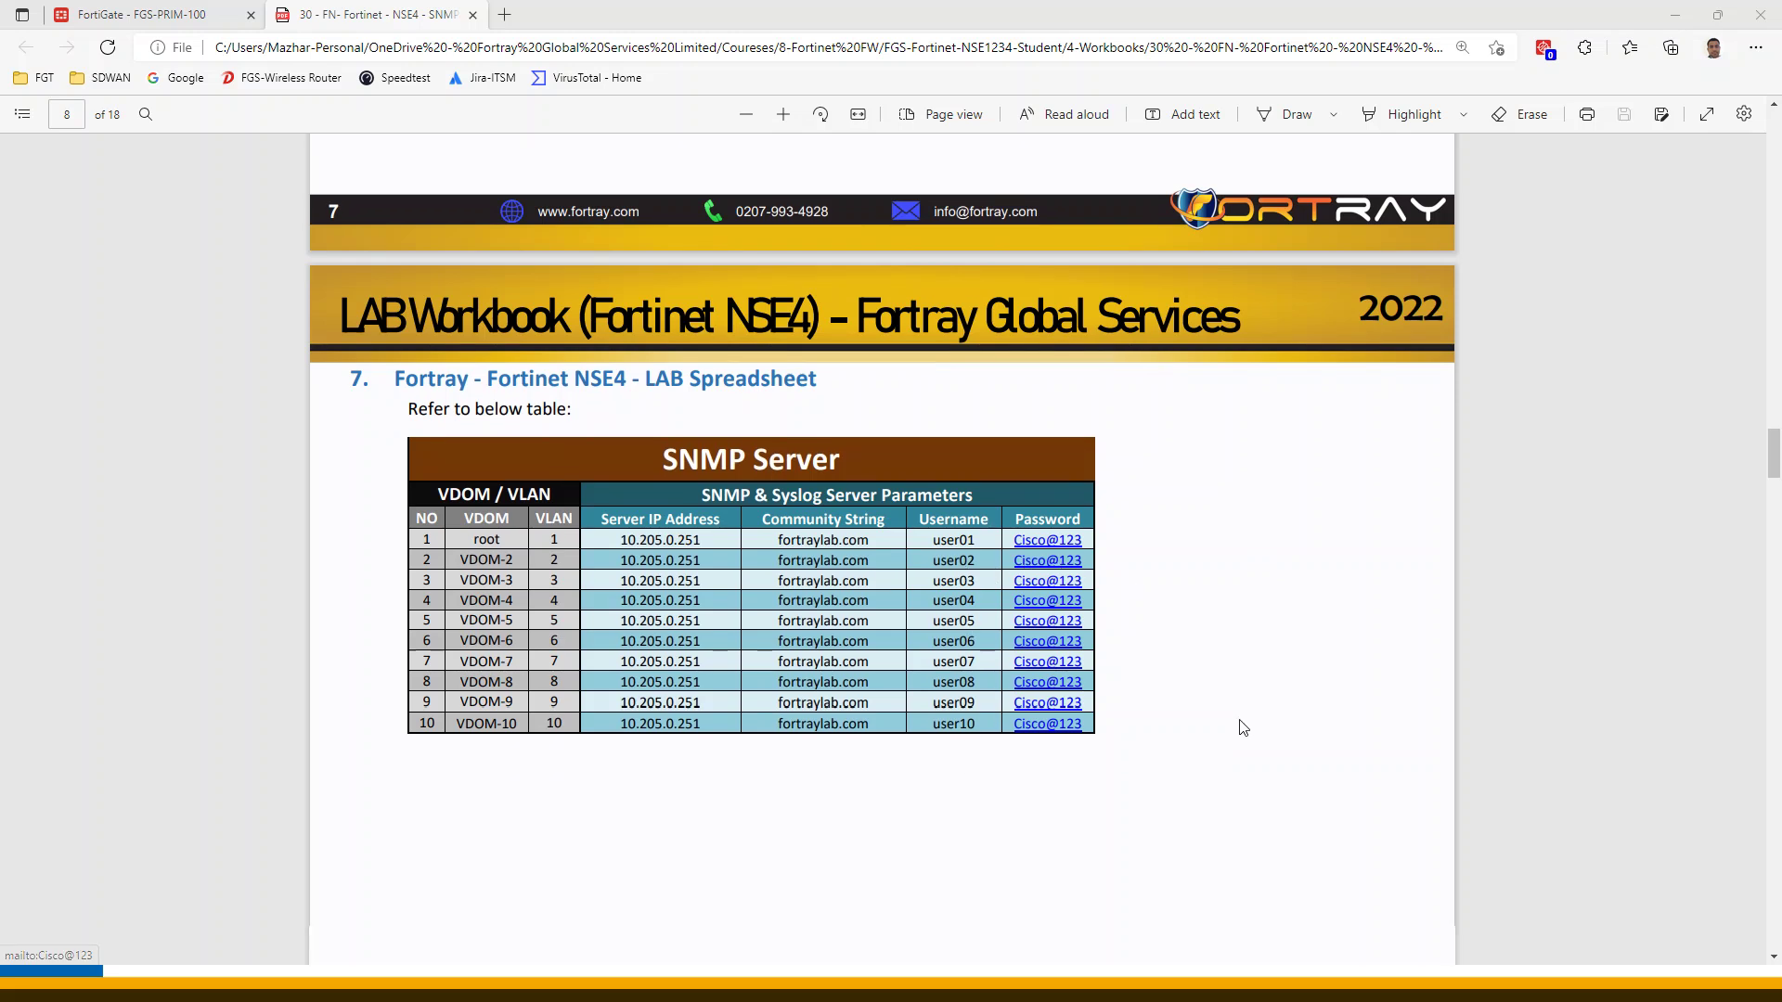
scroll(1193, 759, down, 7)
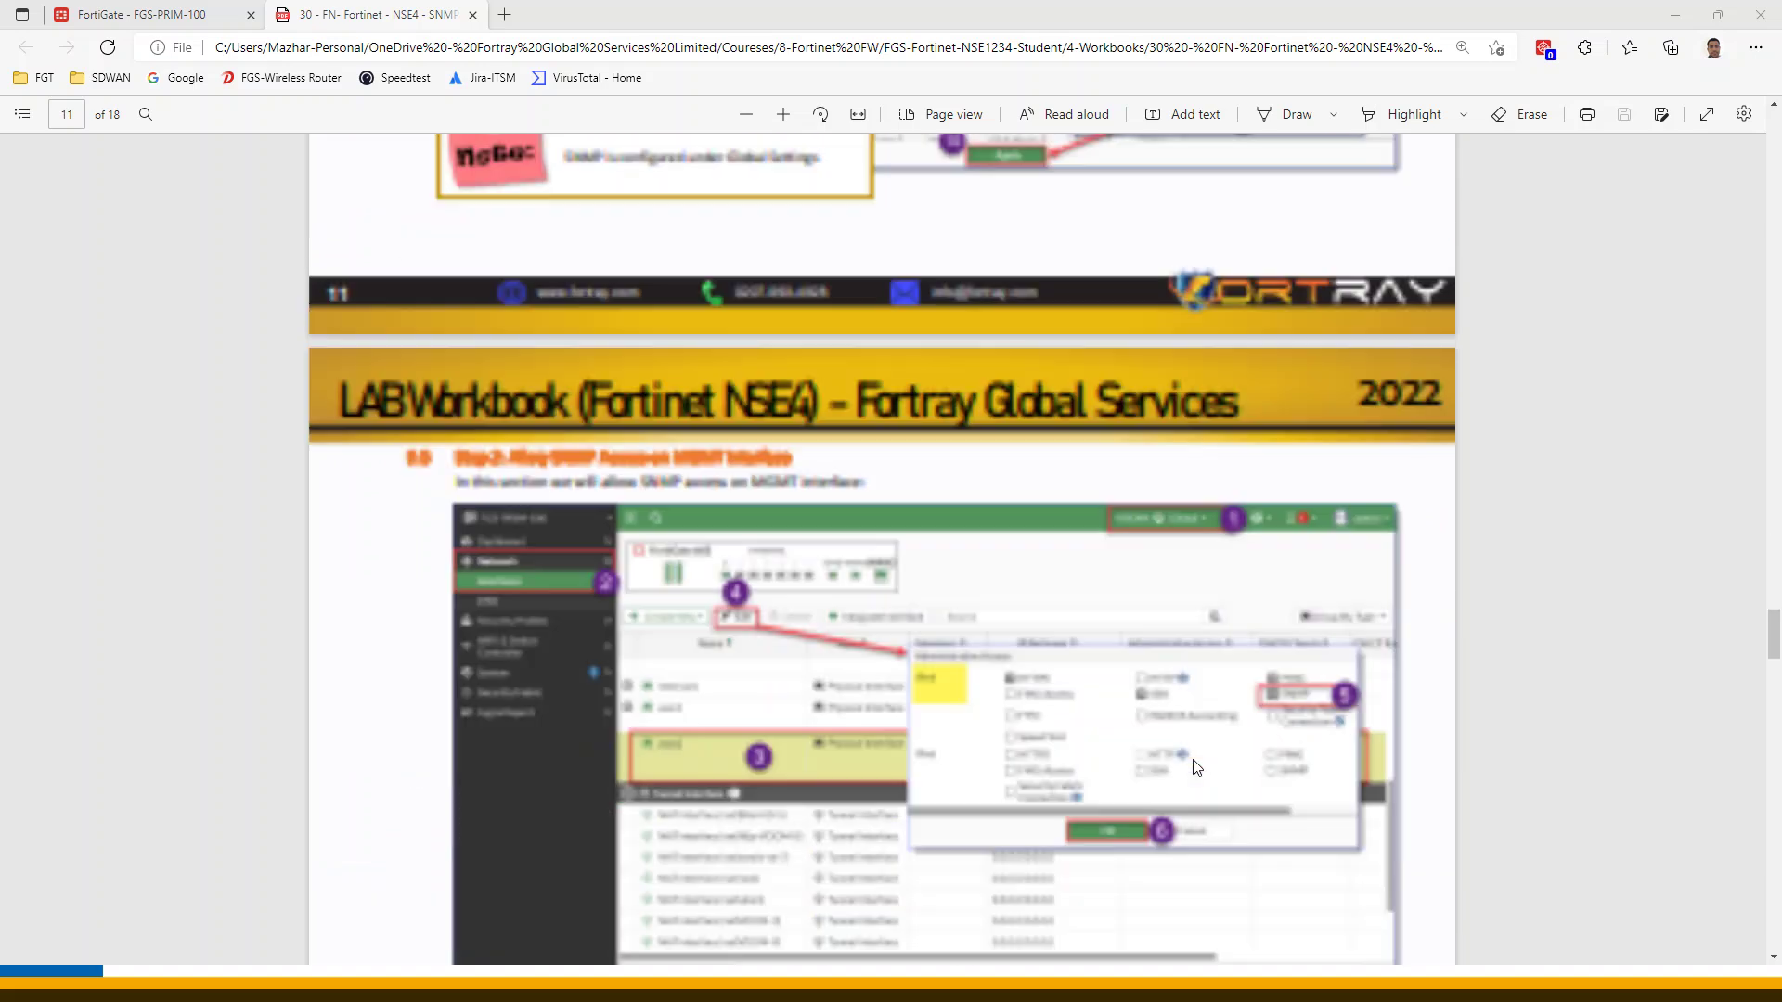
scroll(1205, 772, down, 10)
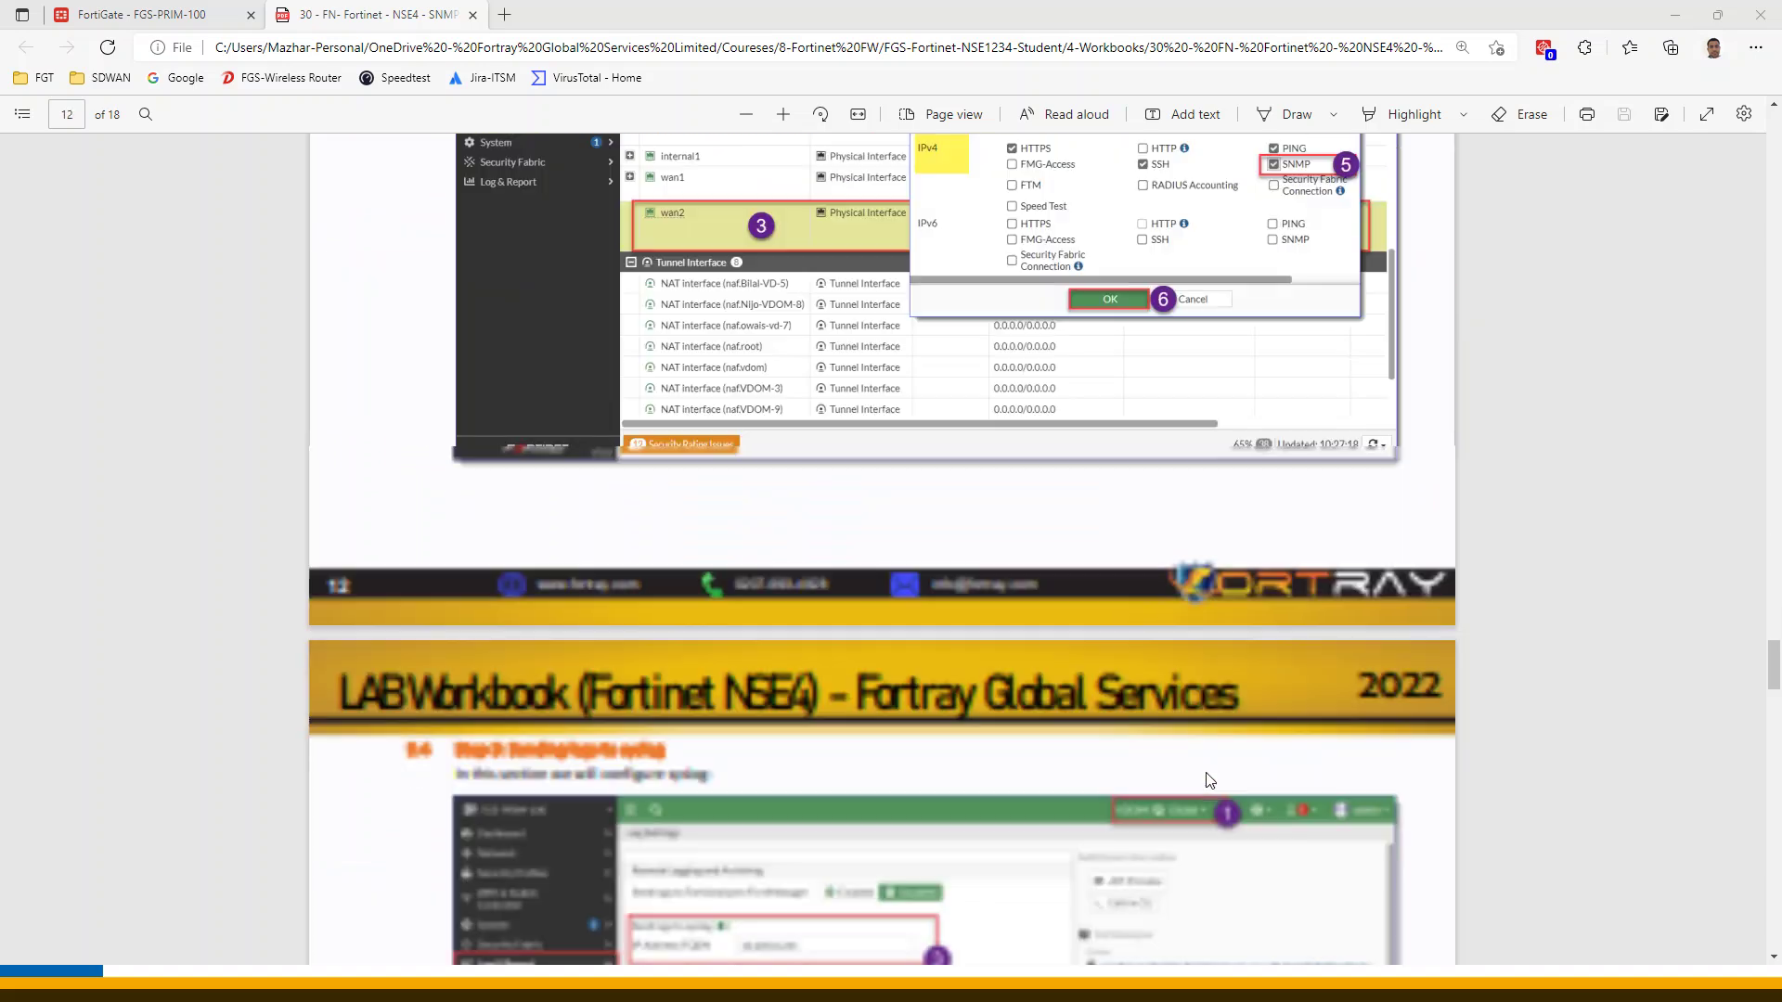
scroll(932, 711, down, 10)
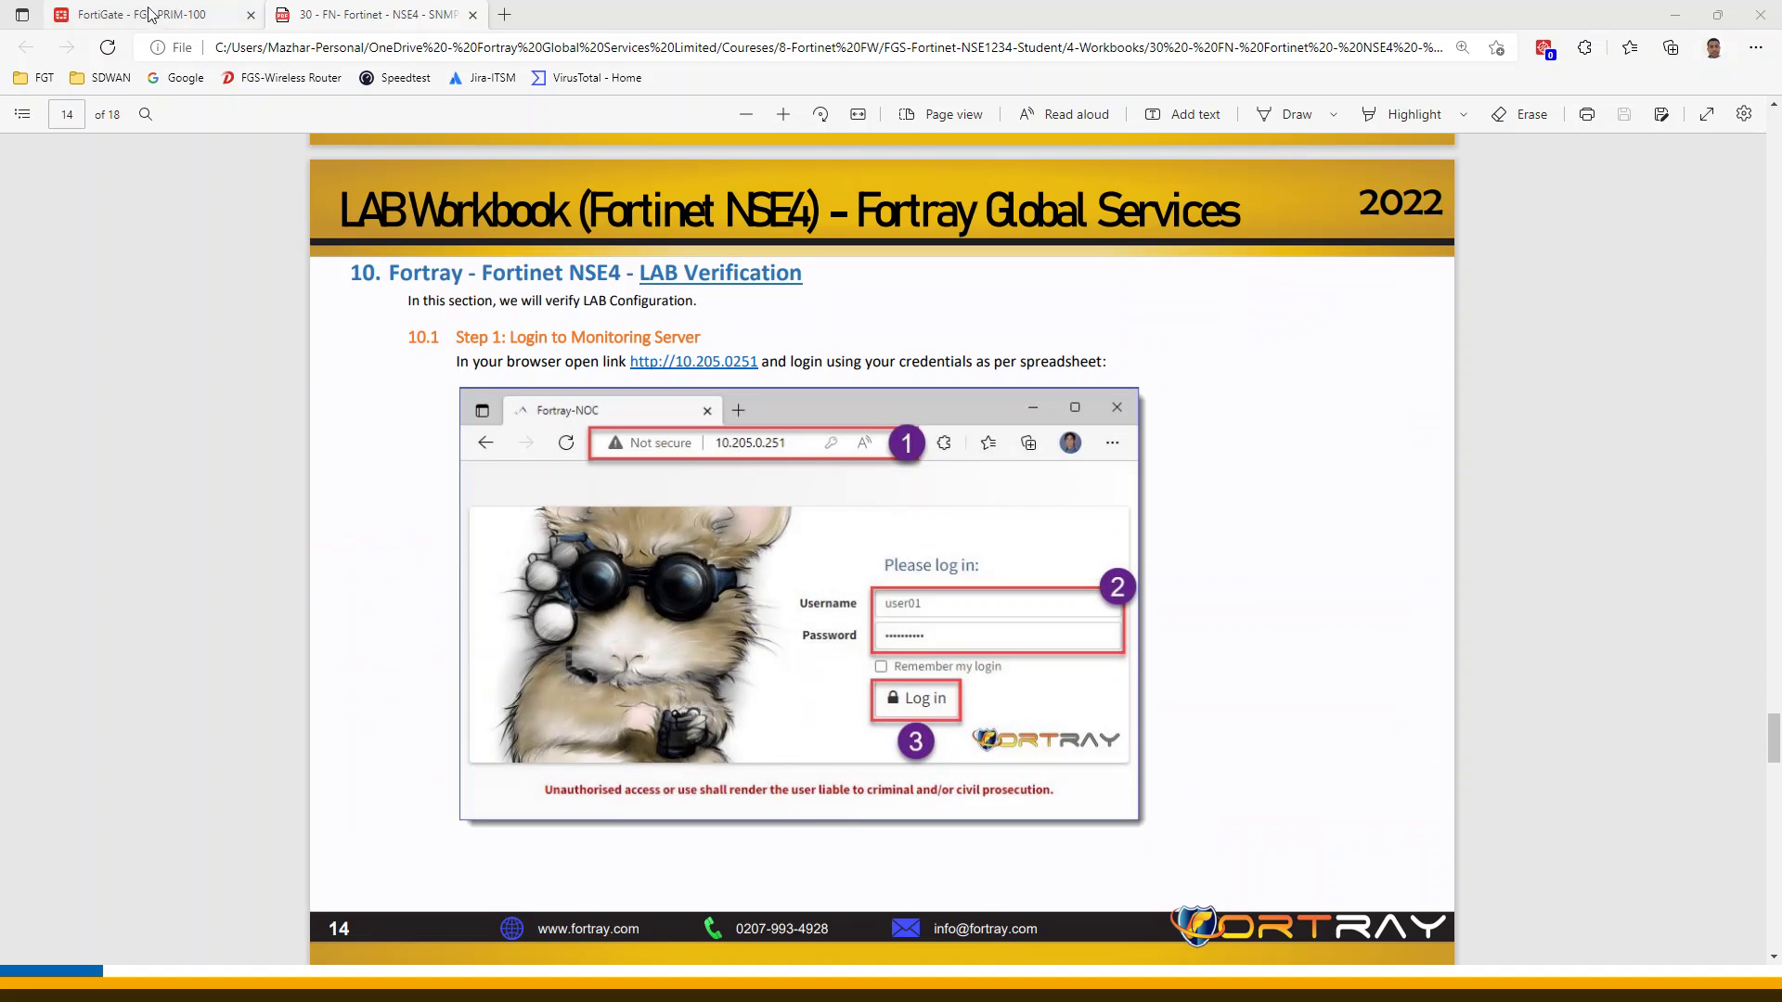
click(180, 12)
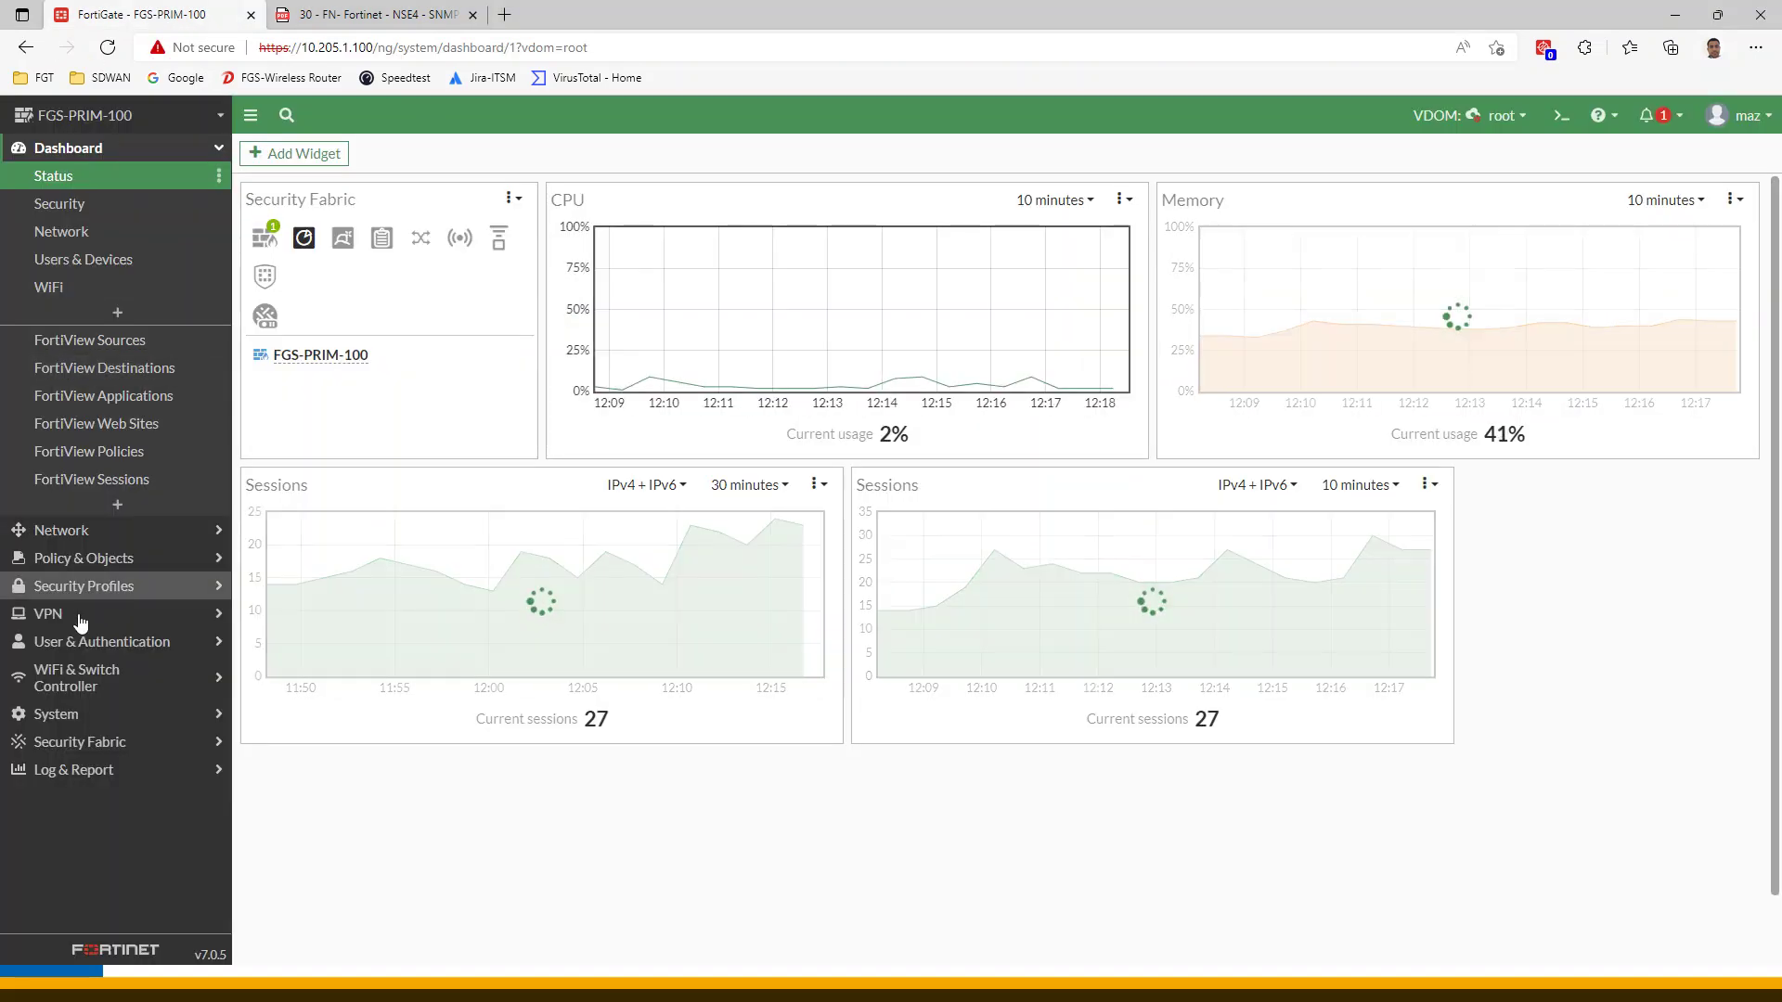
Switch to the Global VDOM and open System > SNMP
click(1488, 118)
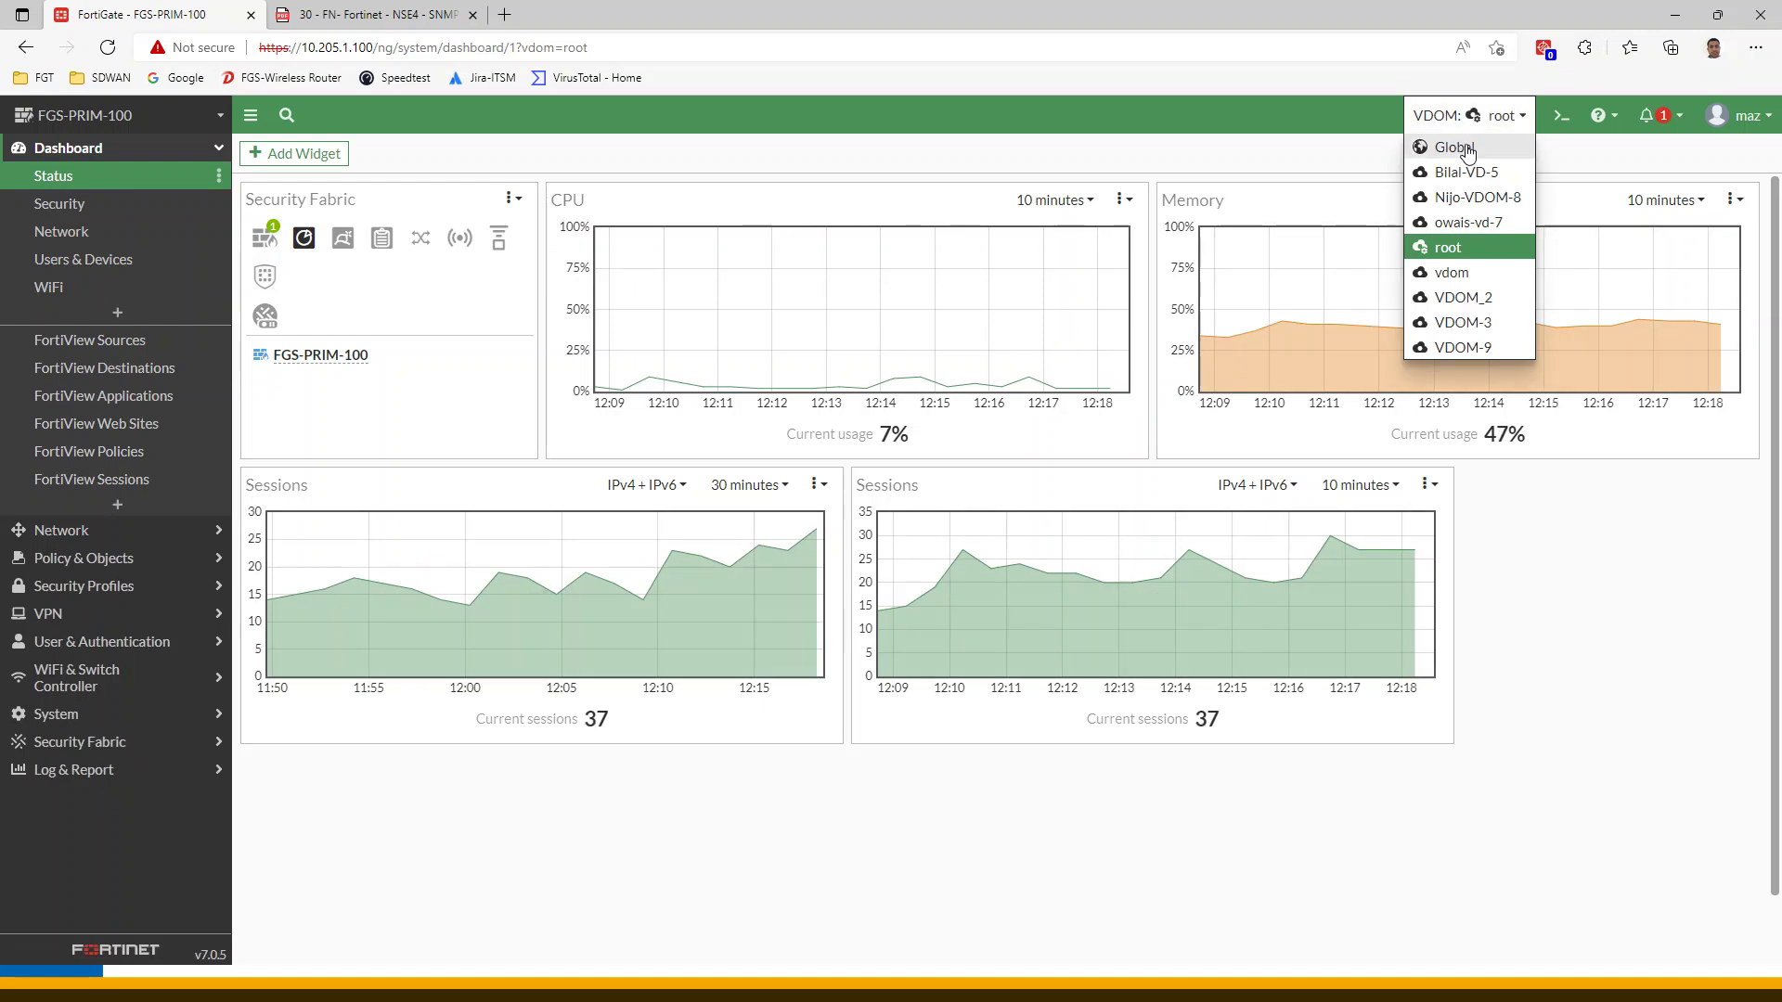
click(1452, 147)
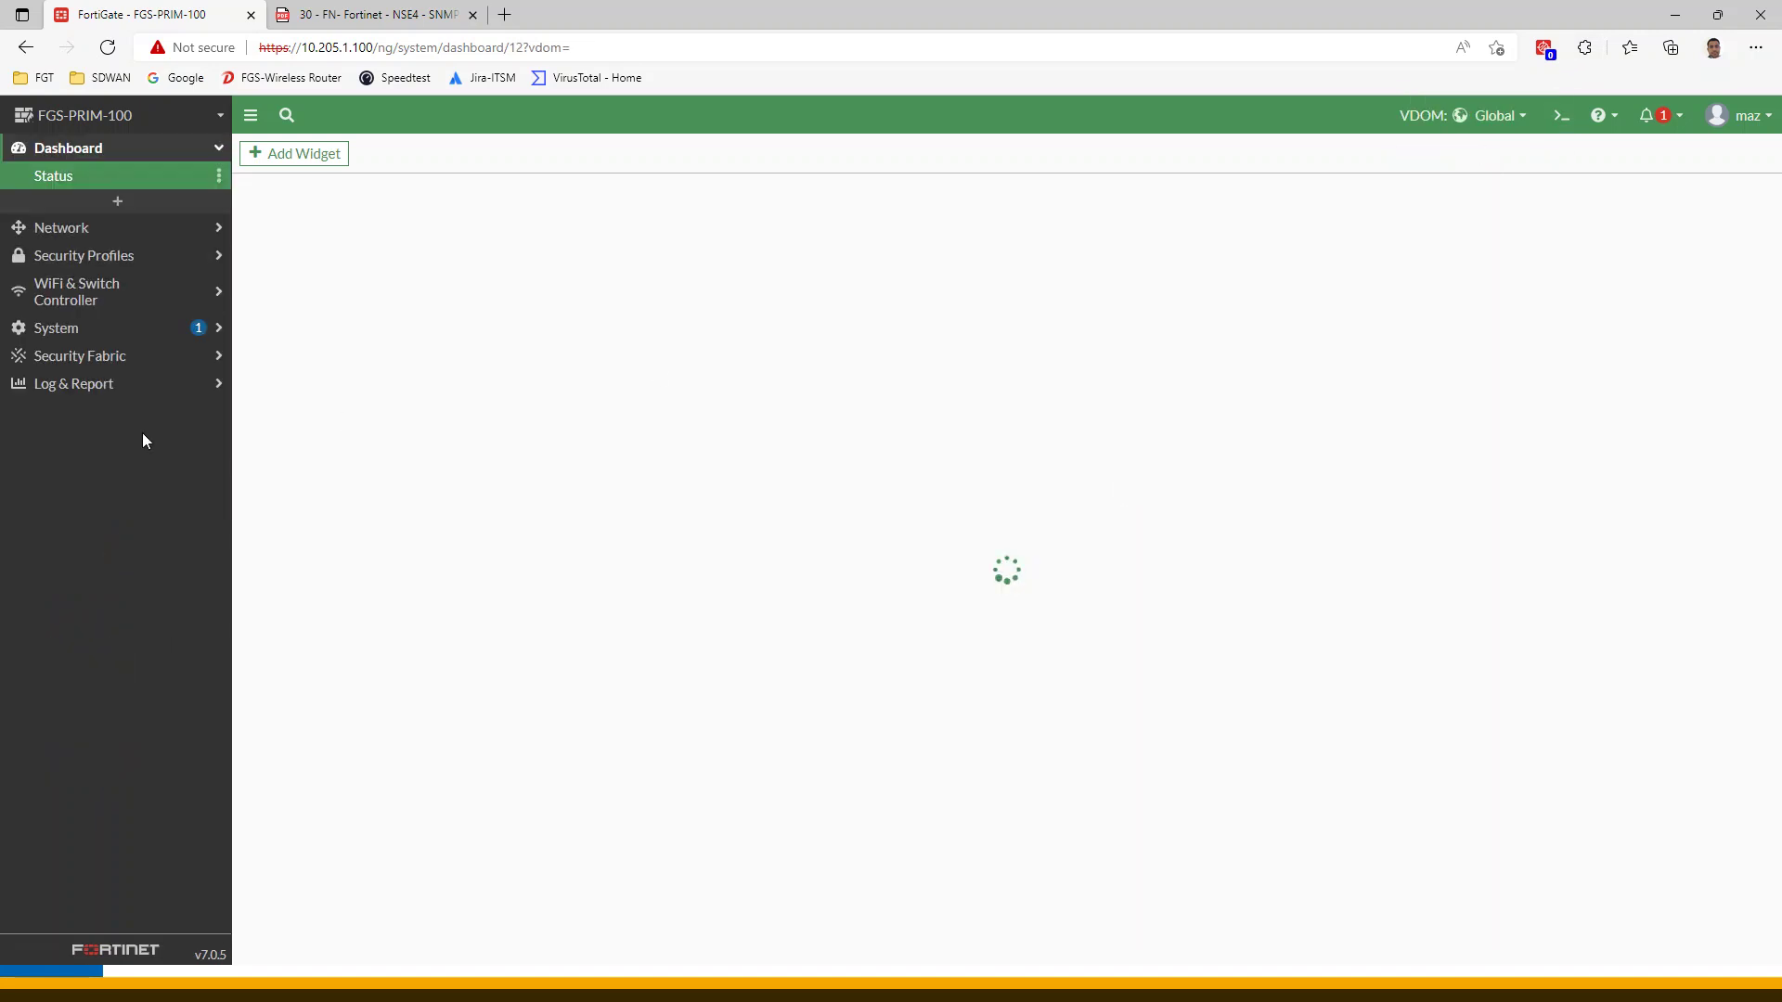
click(79, 328)
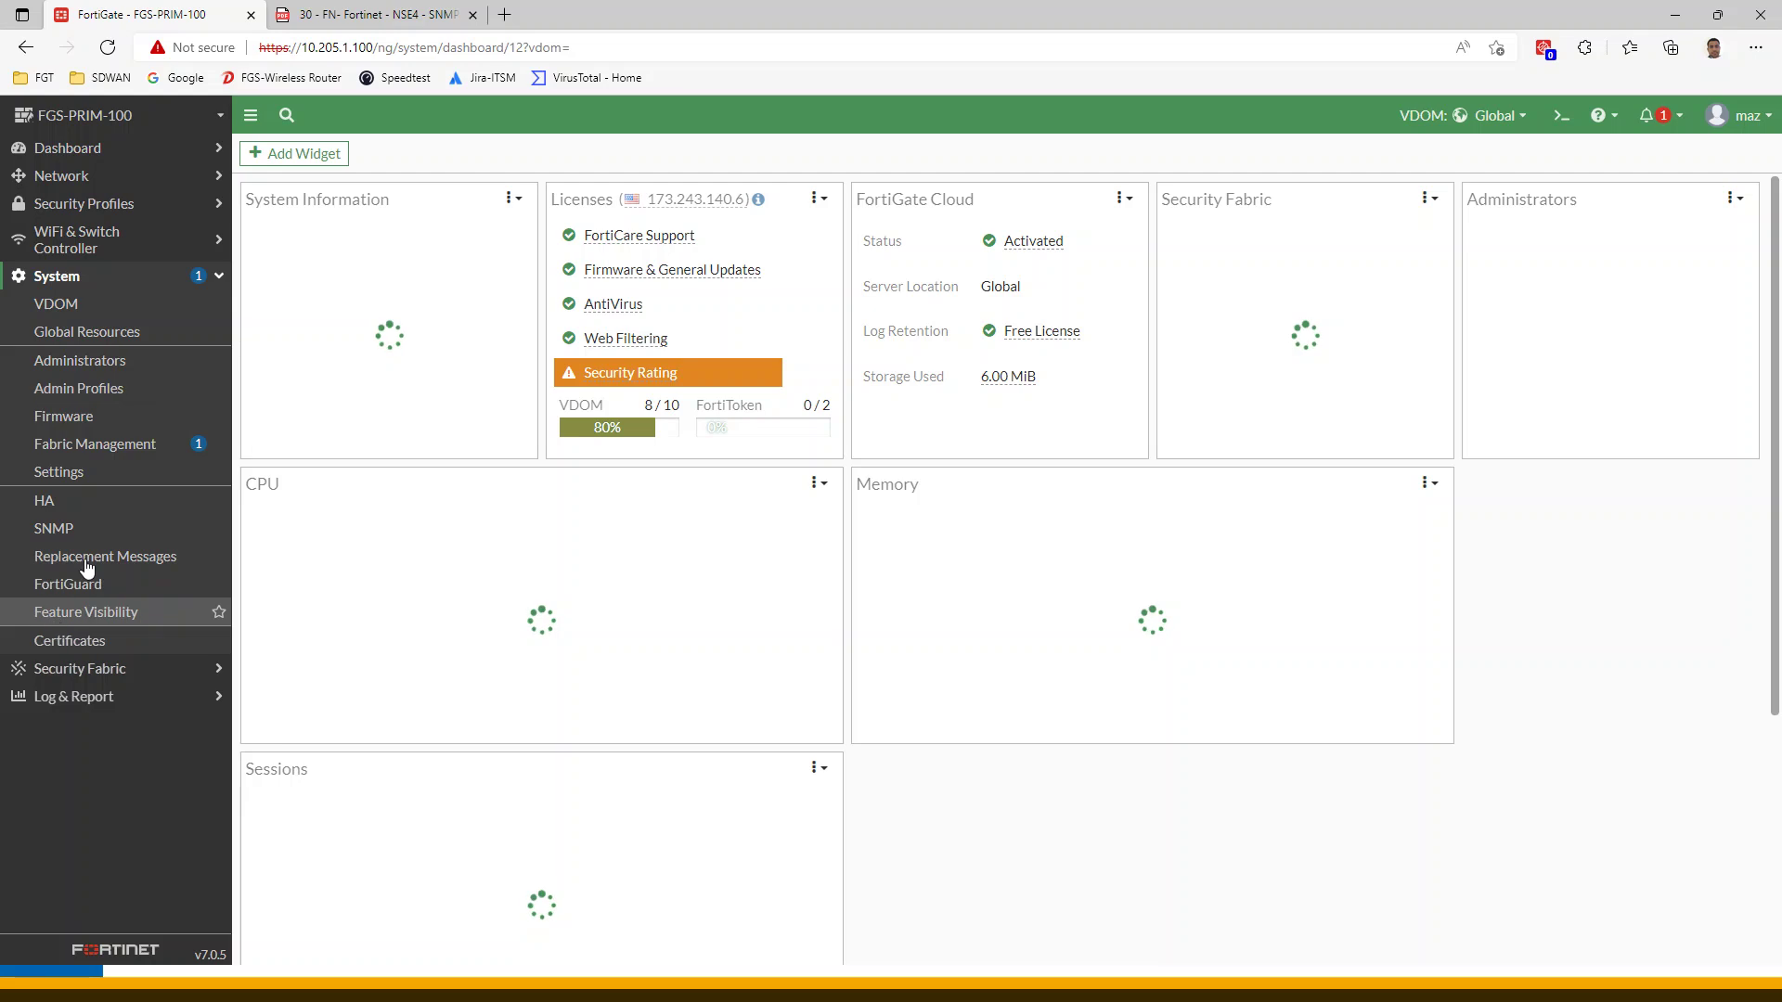
click(54, 528)
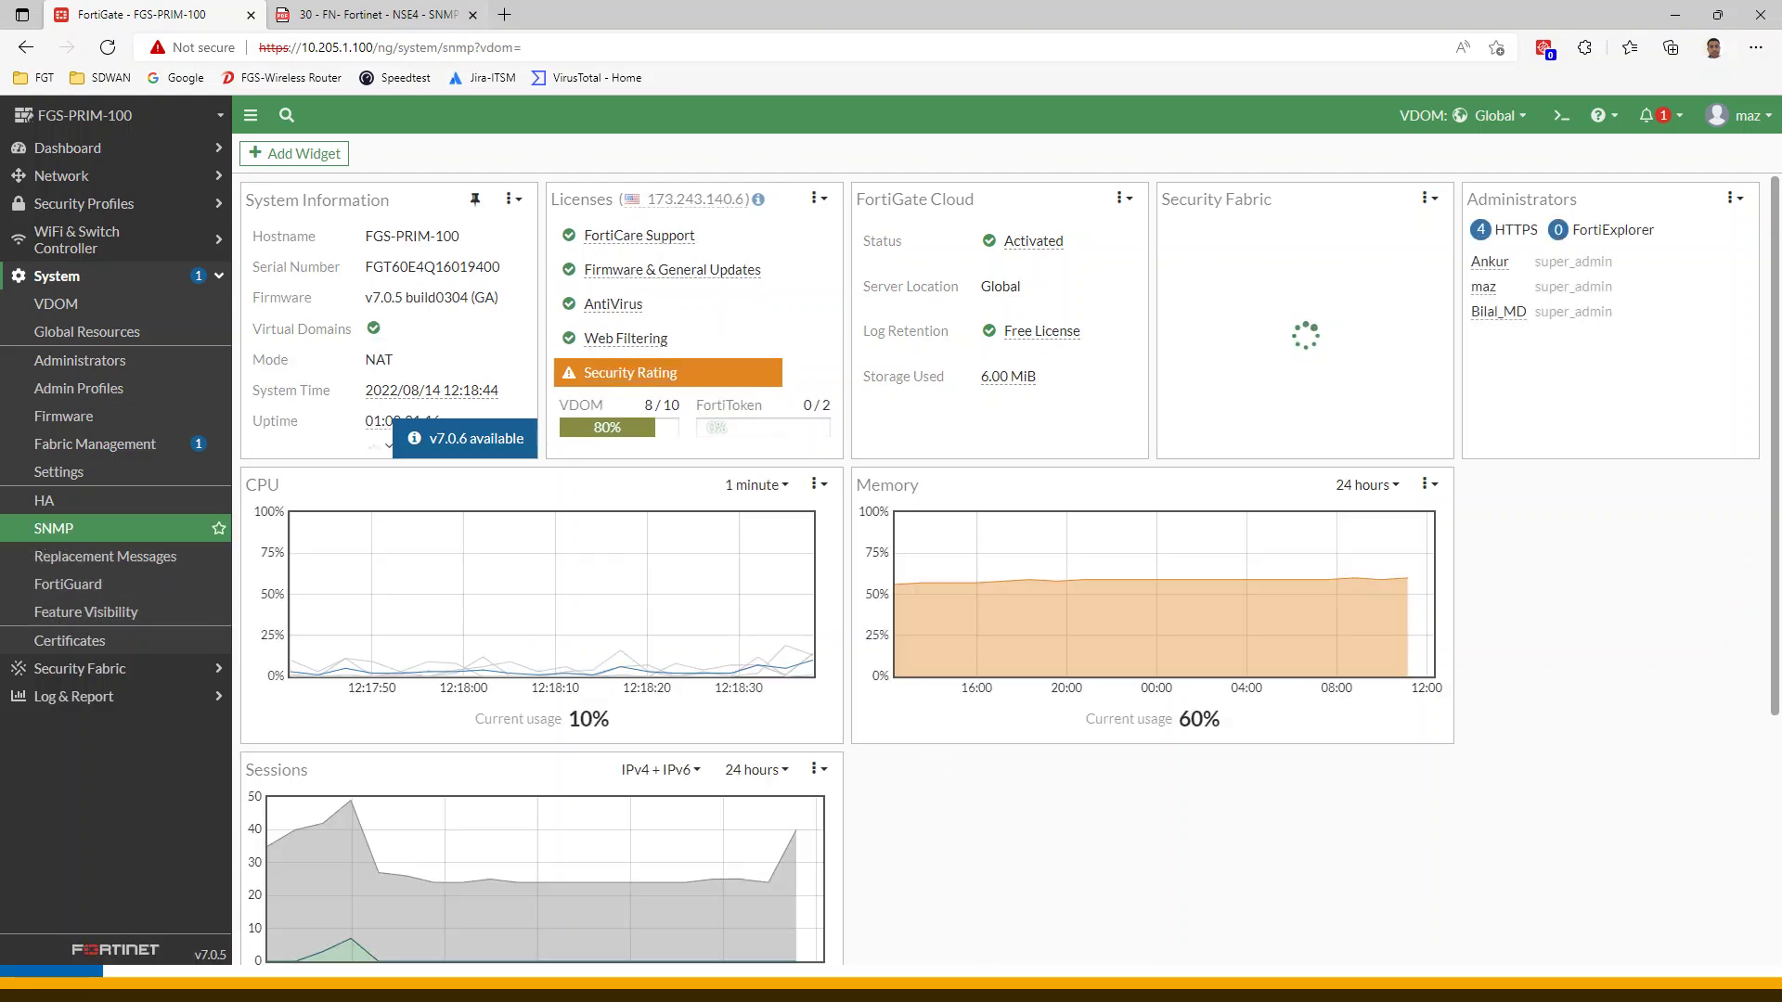
Compare the empty SNMP settings page with the workbook's SNMP community step
click(372, 14)
scroll(800, 547, up, 1)
scroll(795, 546, up, 20)
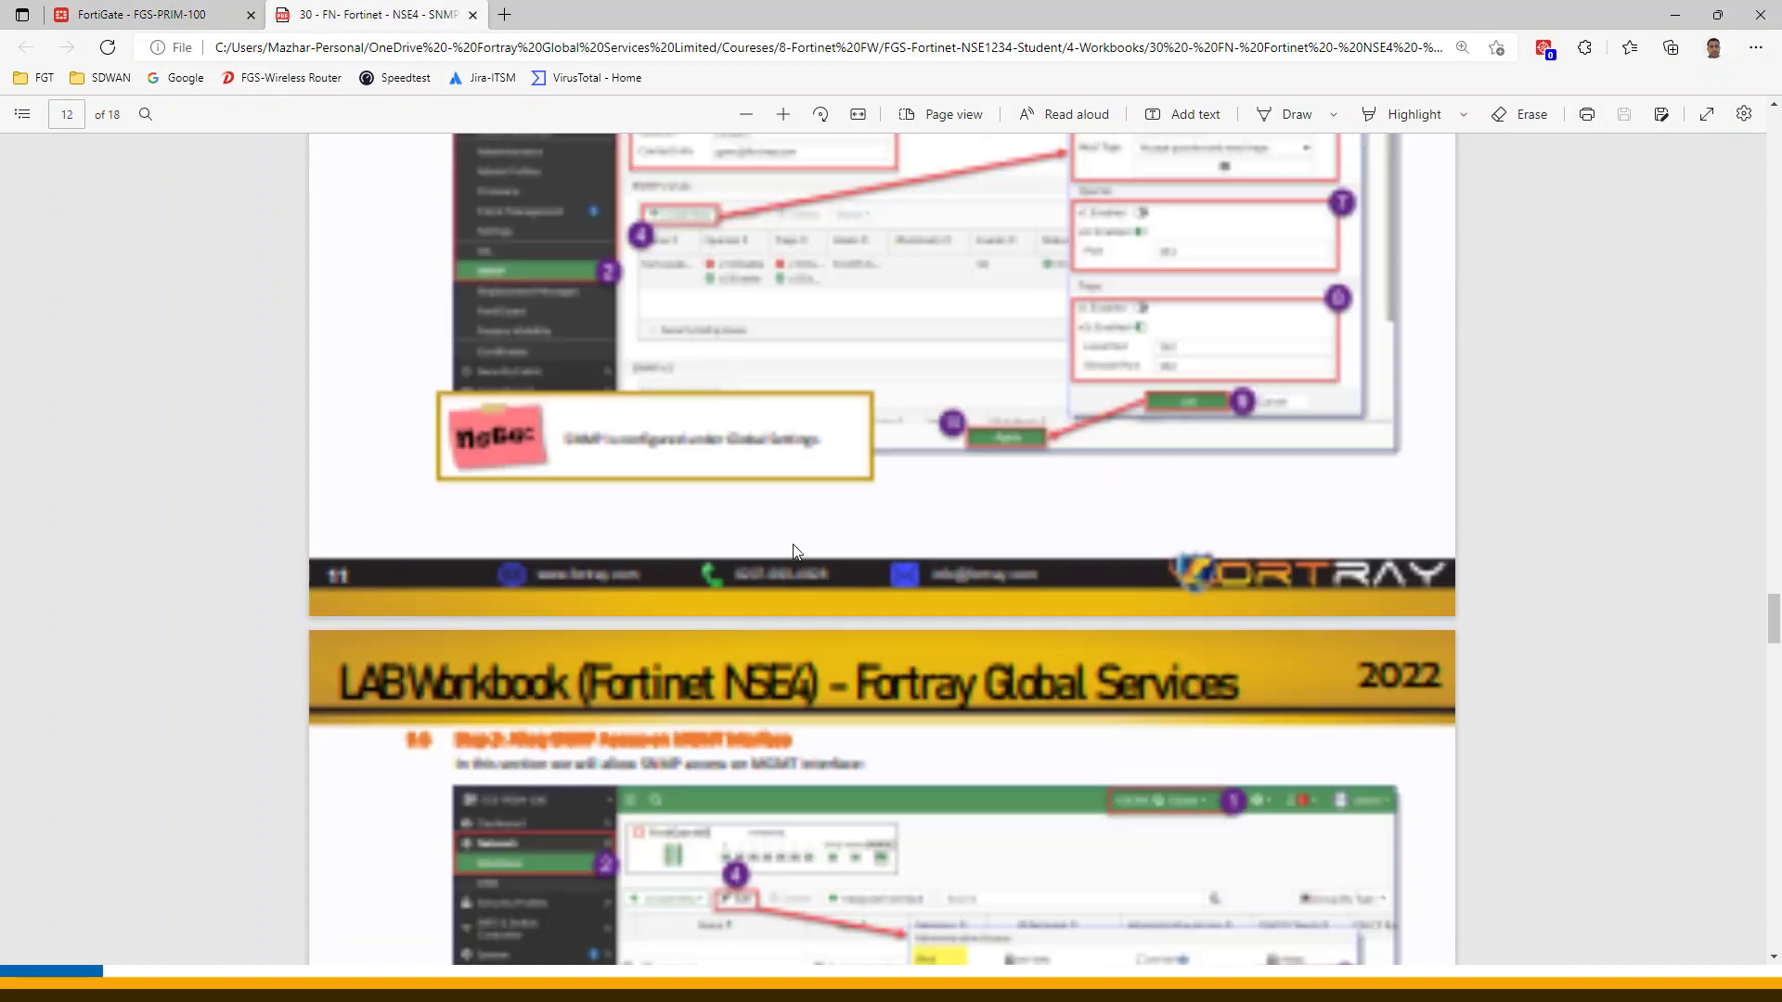
scroll(793, 547, down, 6)
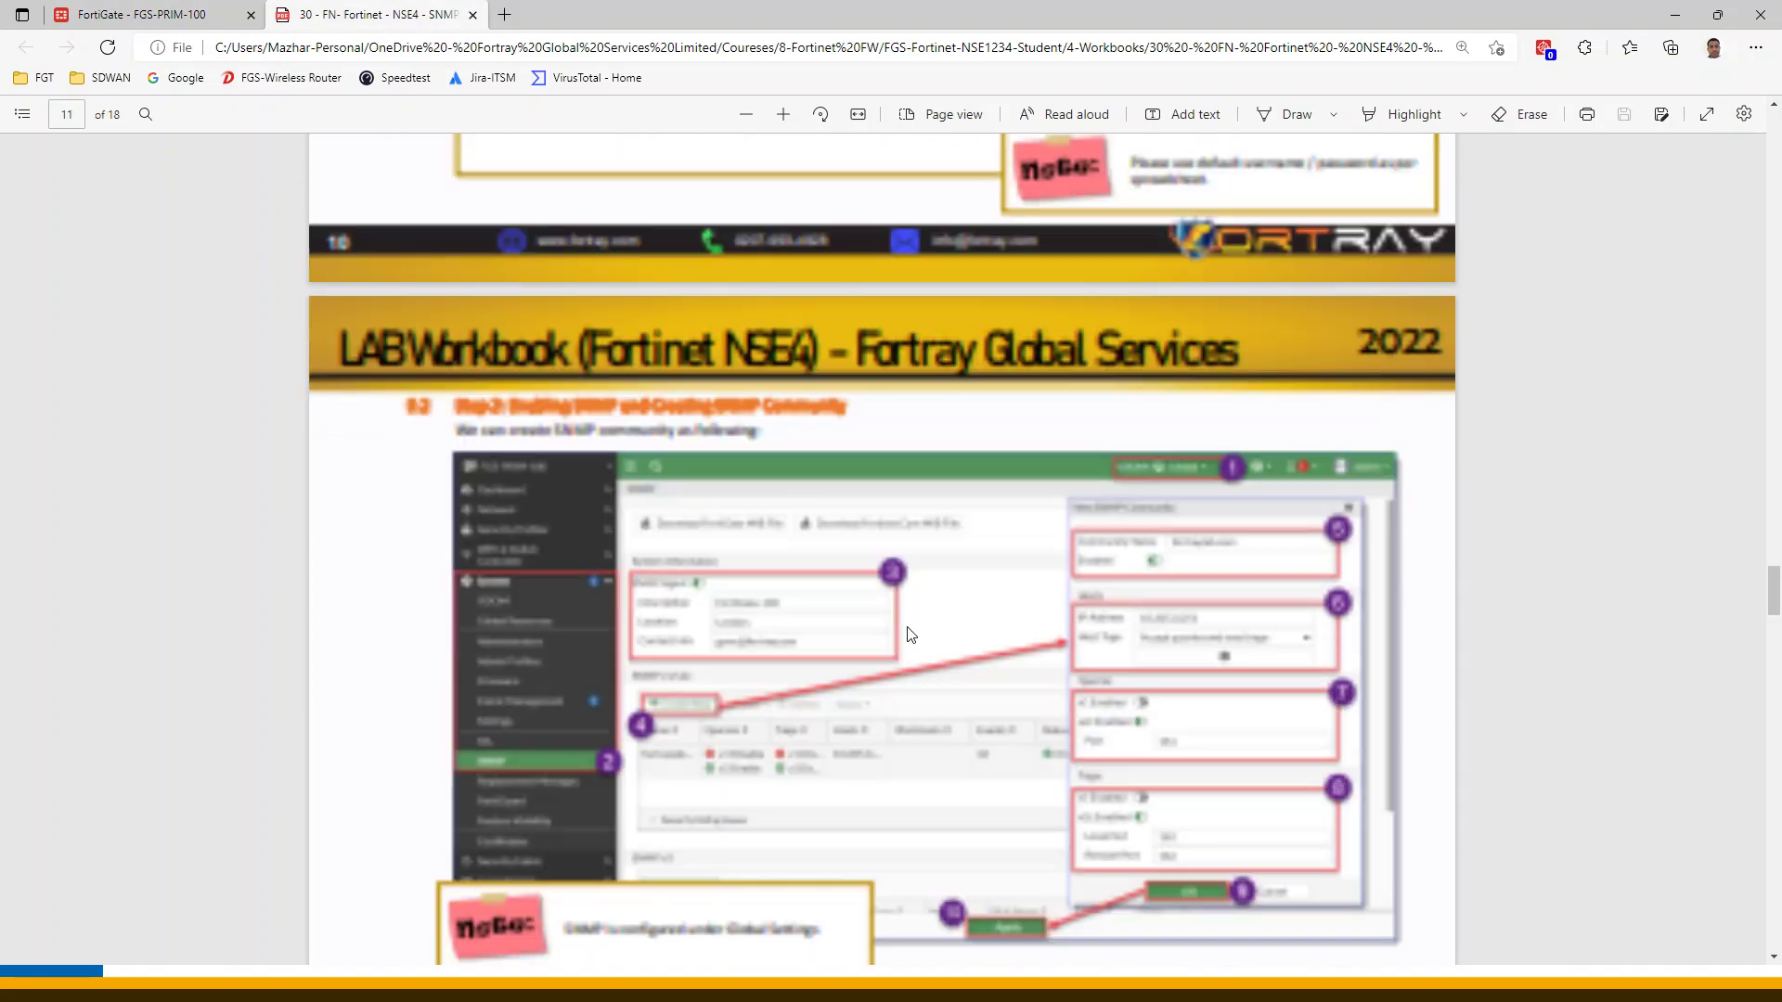
click(139, 14)
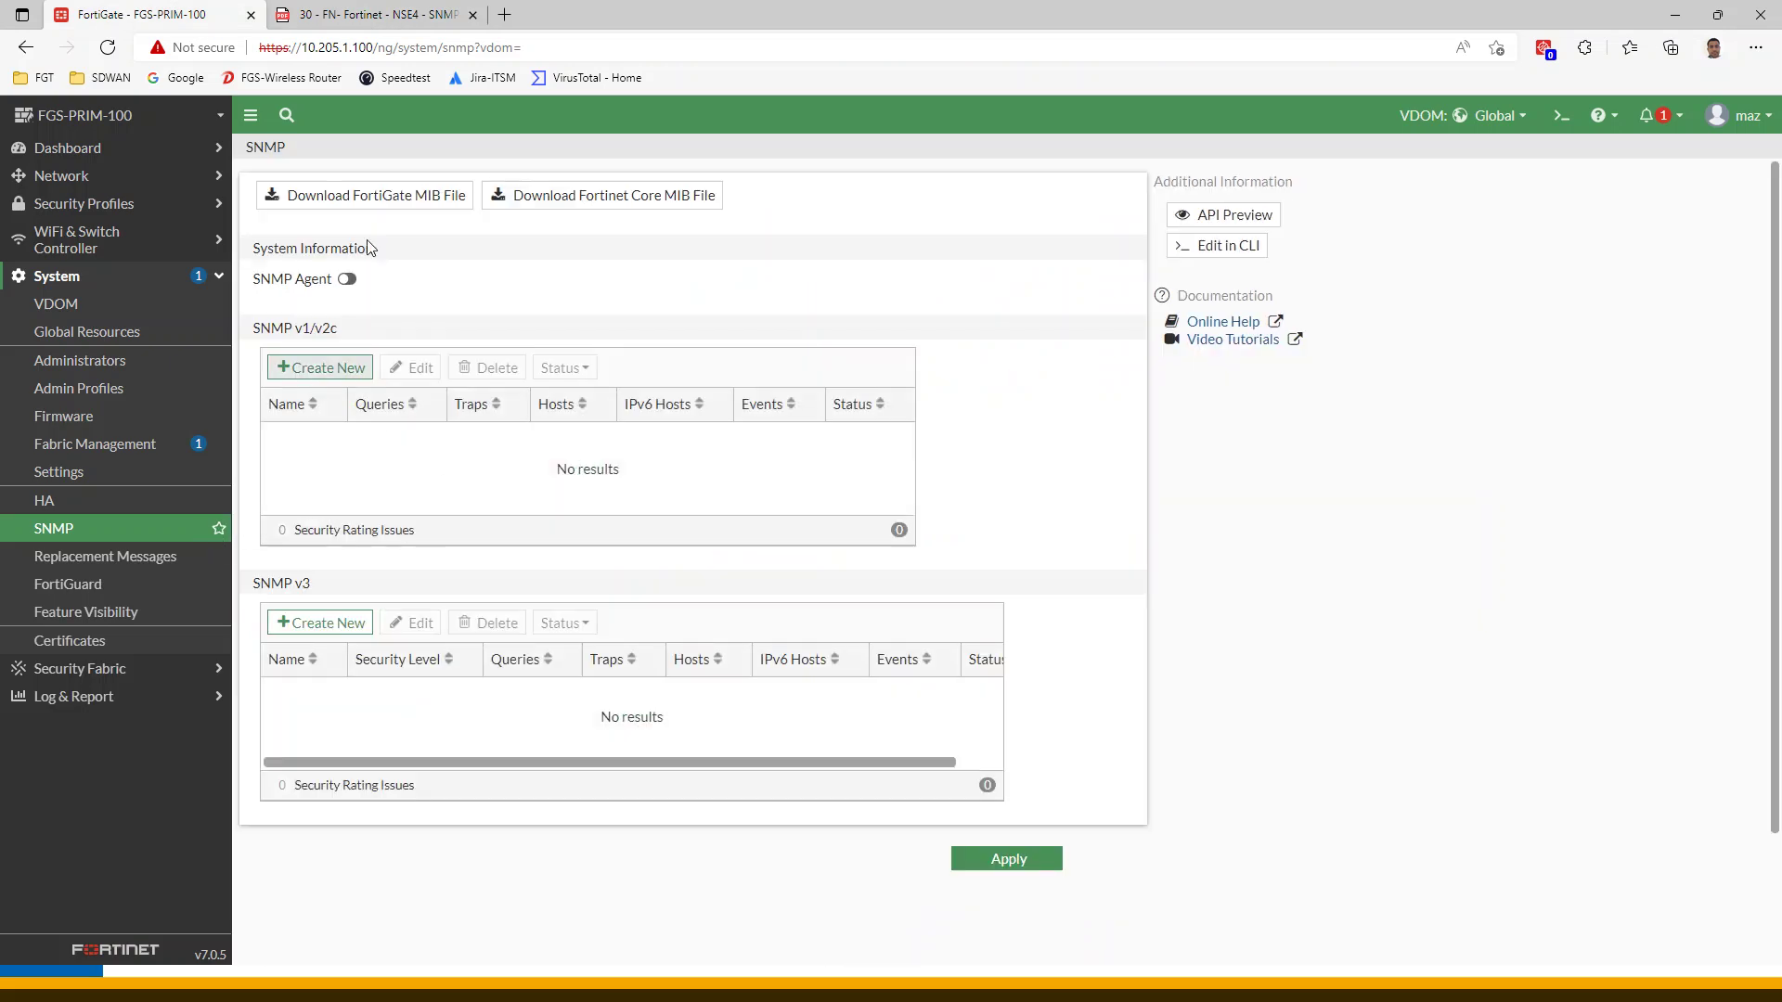
click(431, 17)
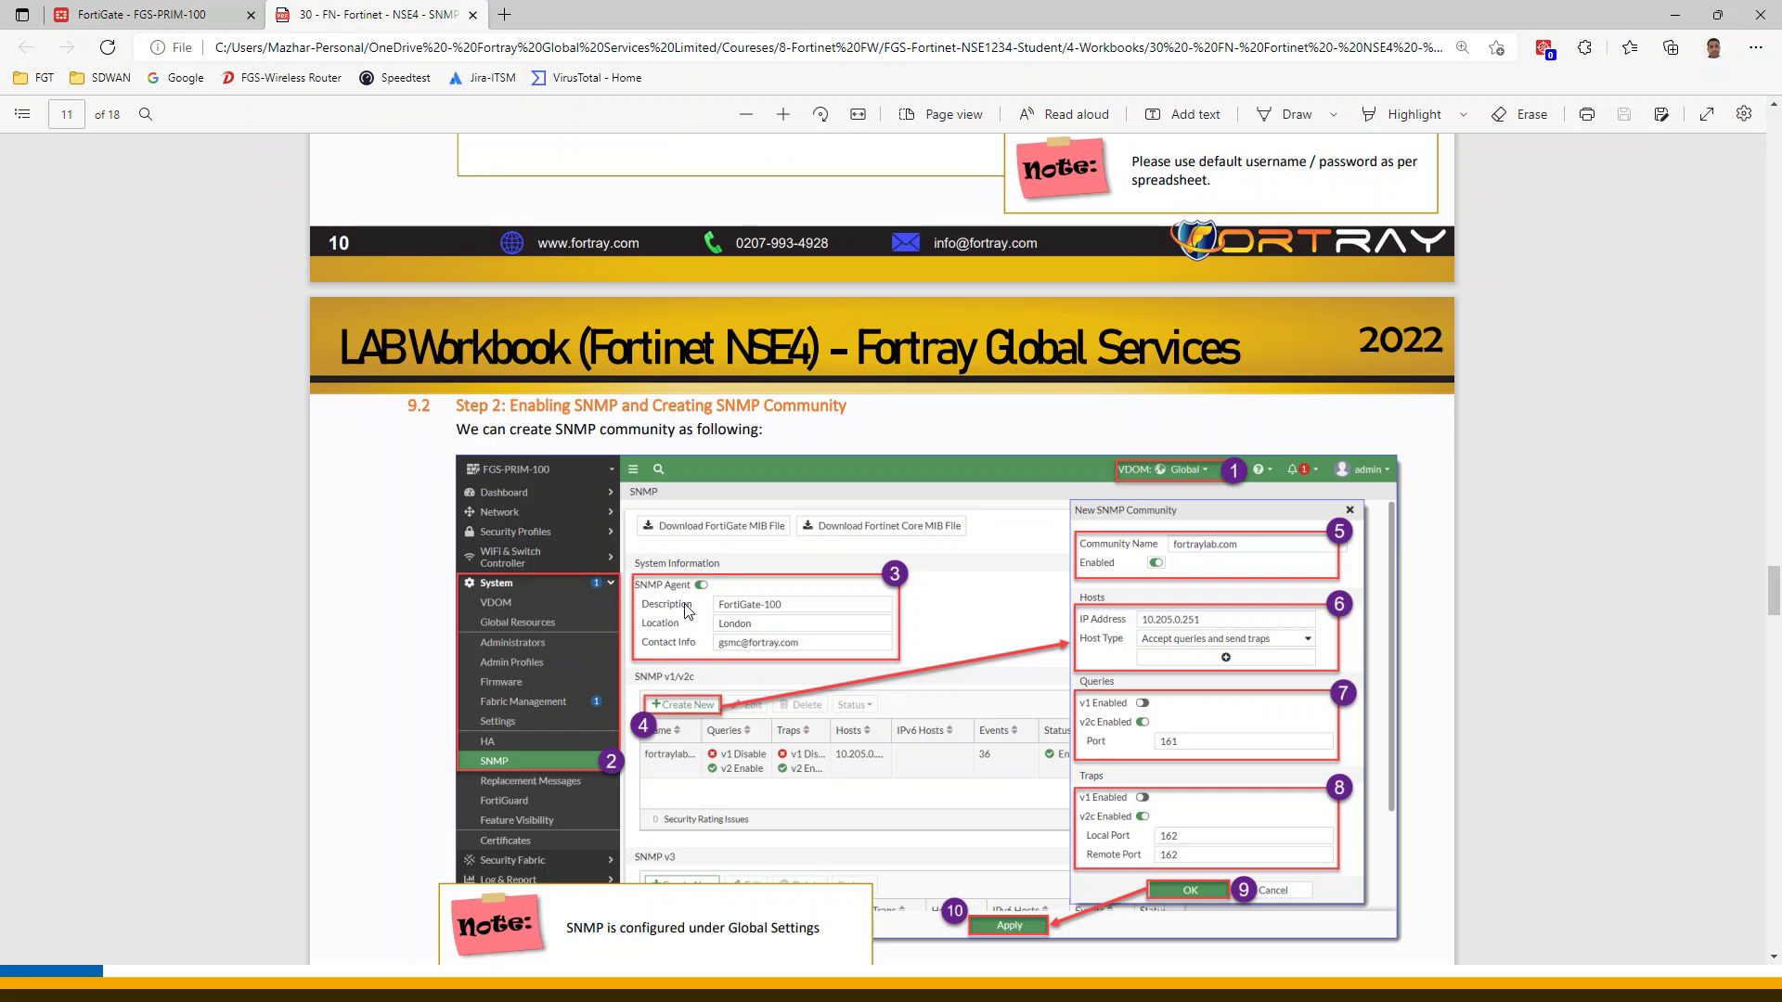
click(174, 11)
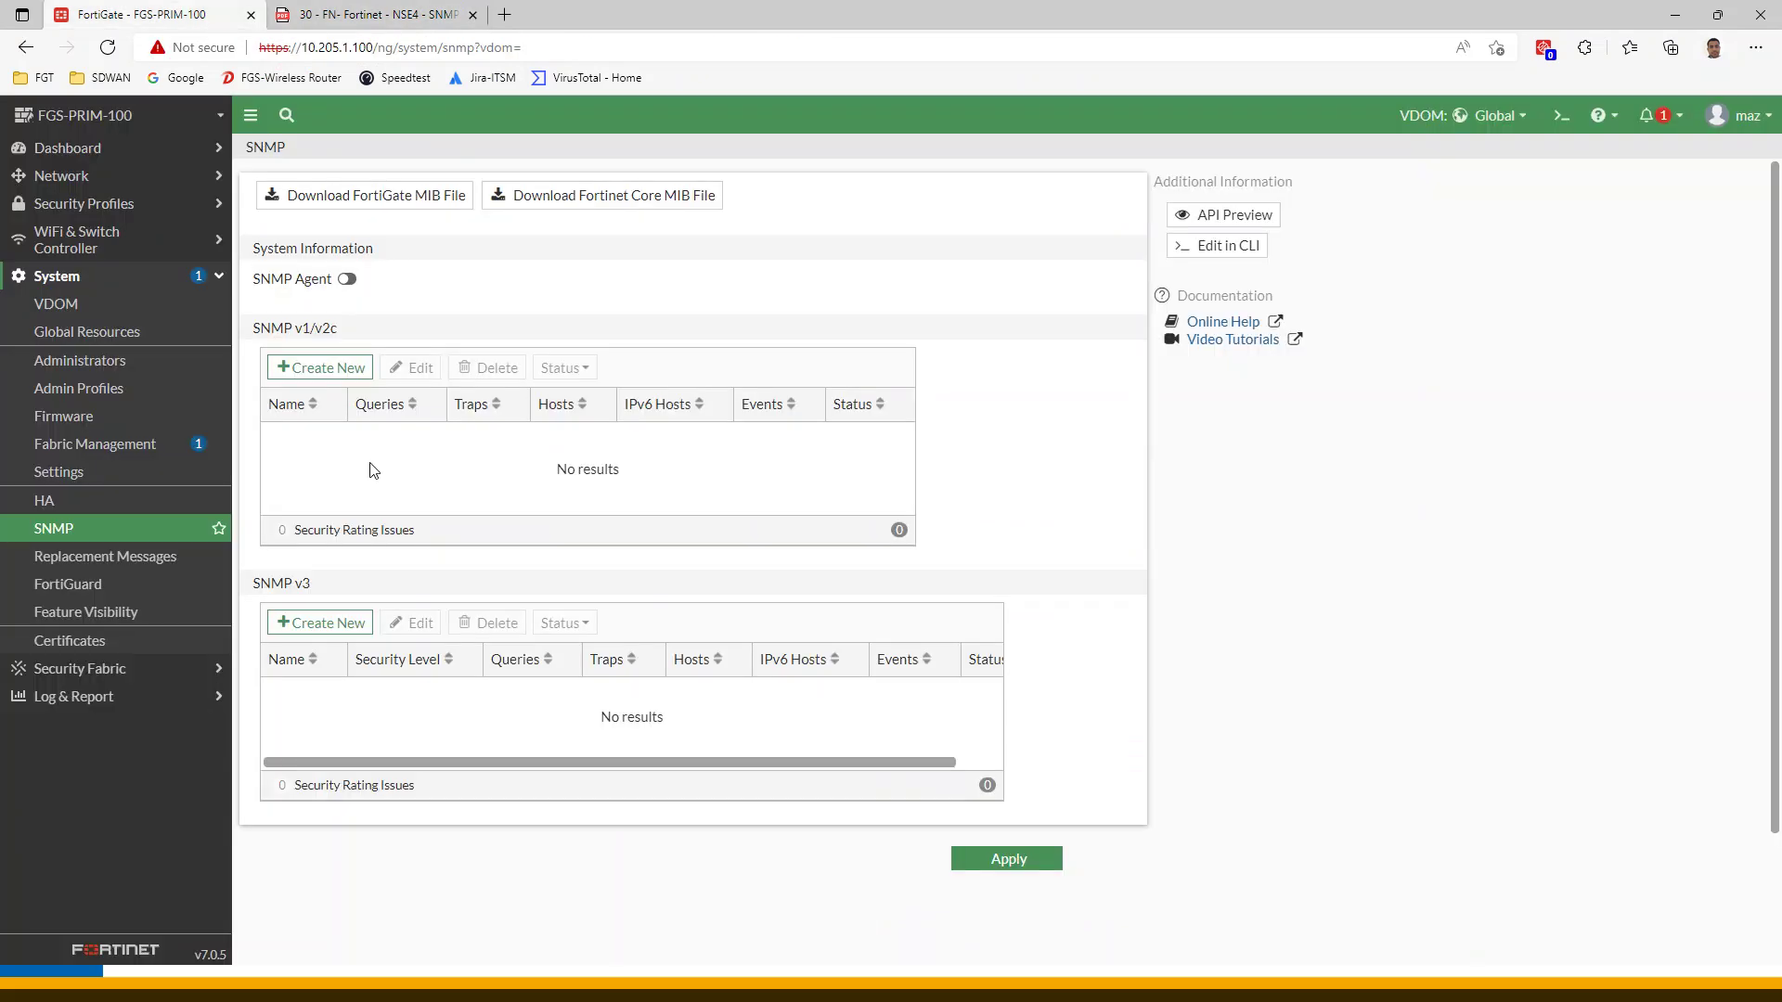
Enable the SNMP Agent with description FortiGate-100, location London and the contact e-mail
click(348, 281)
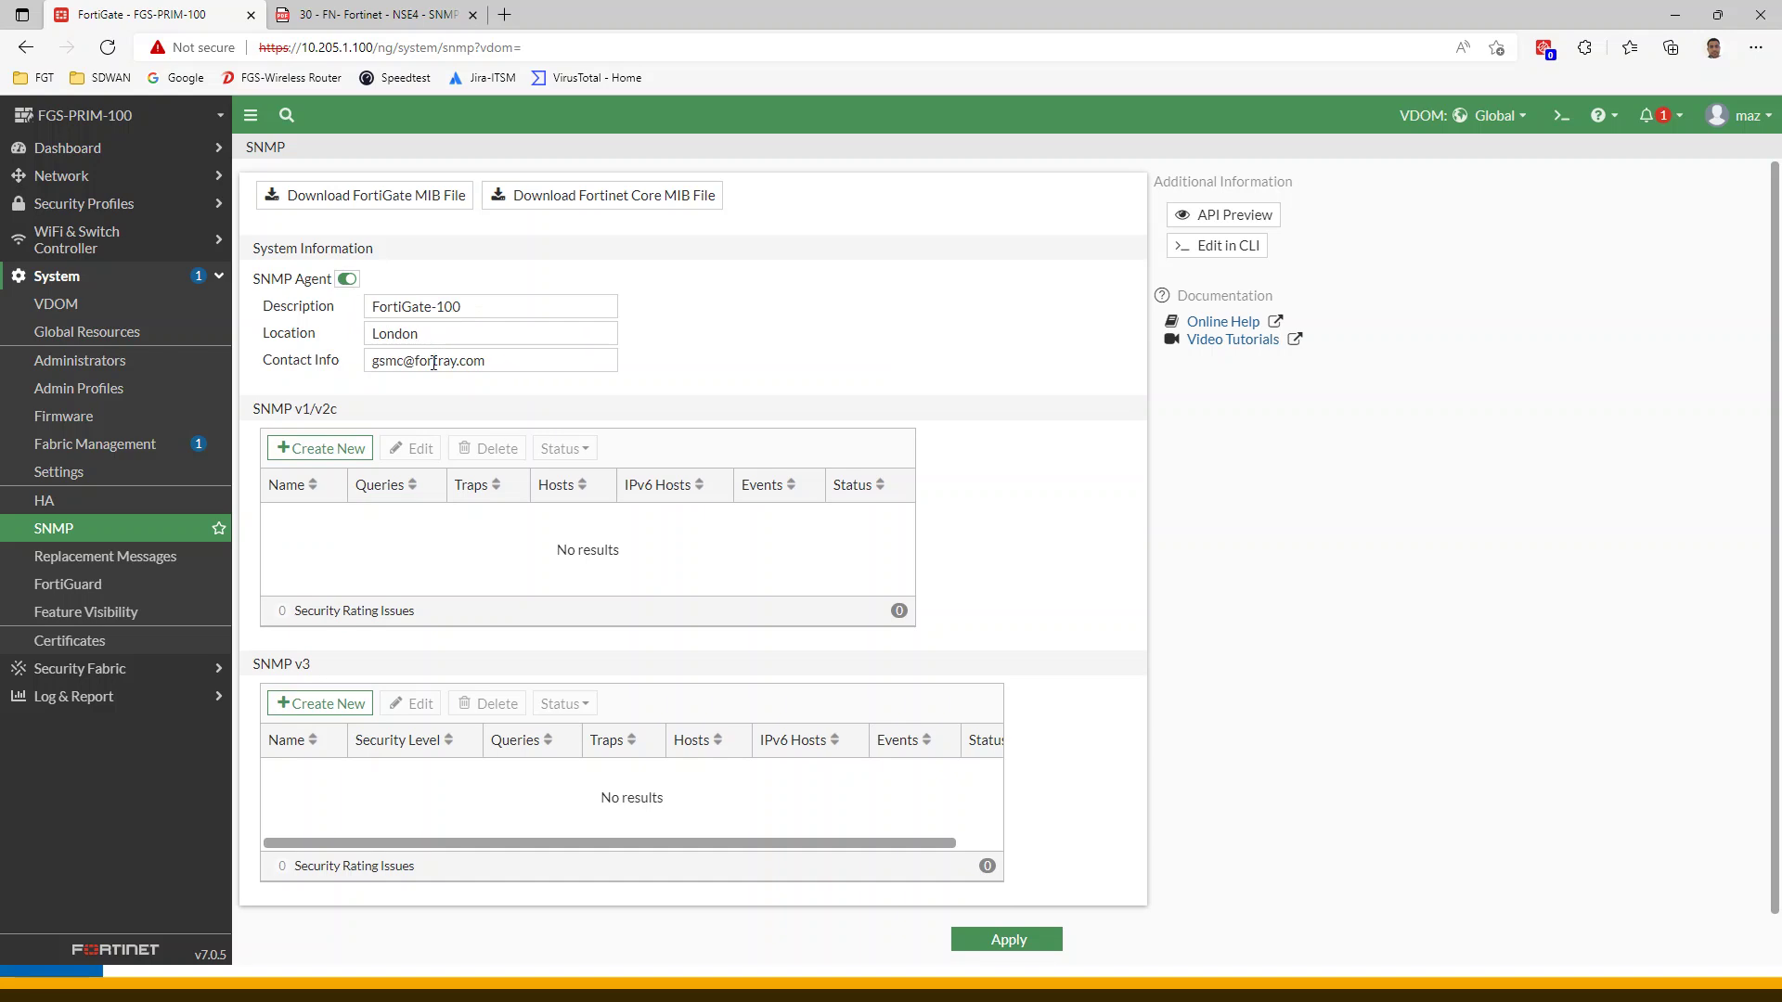
triple_click(433, 363)
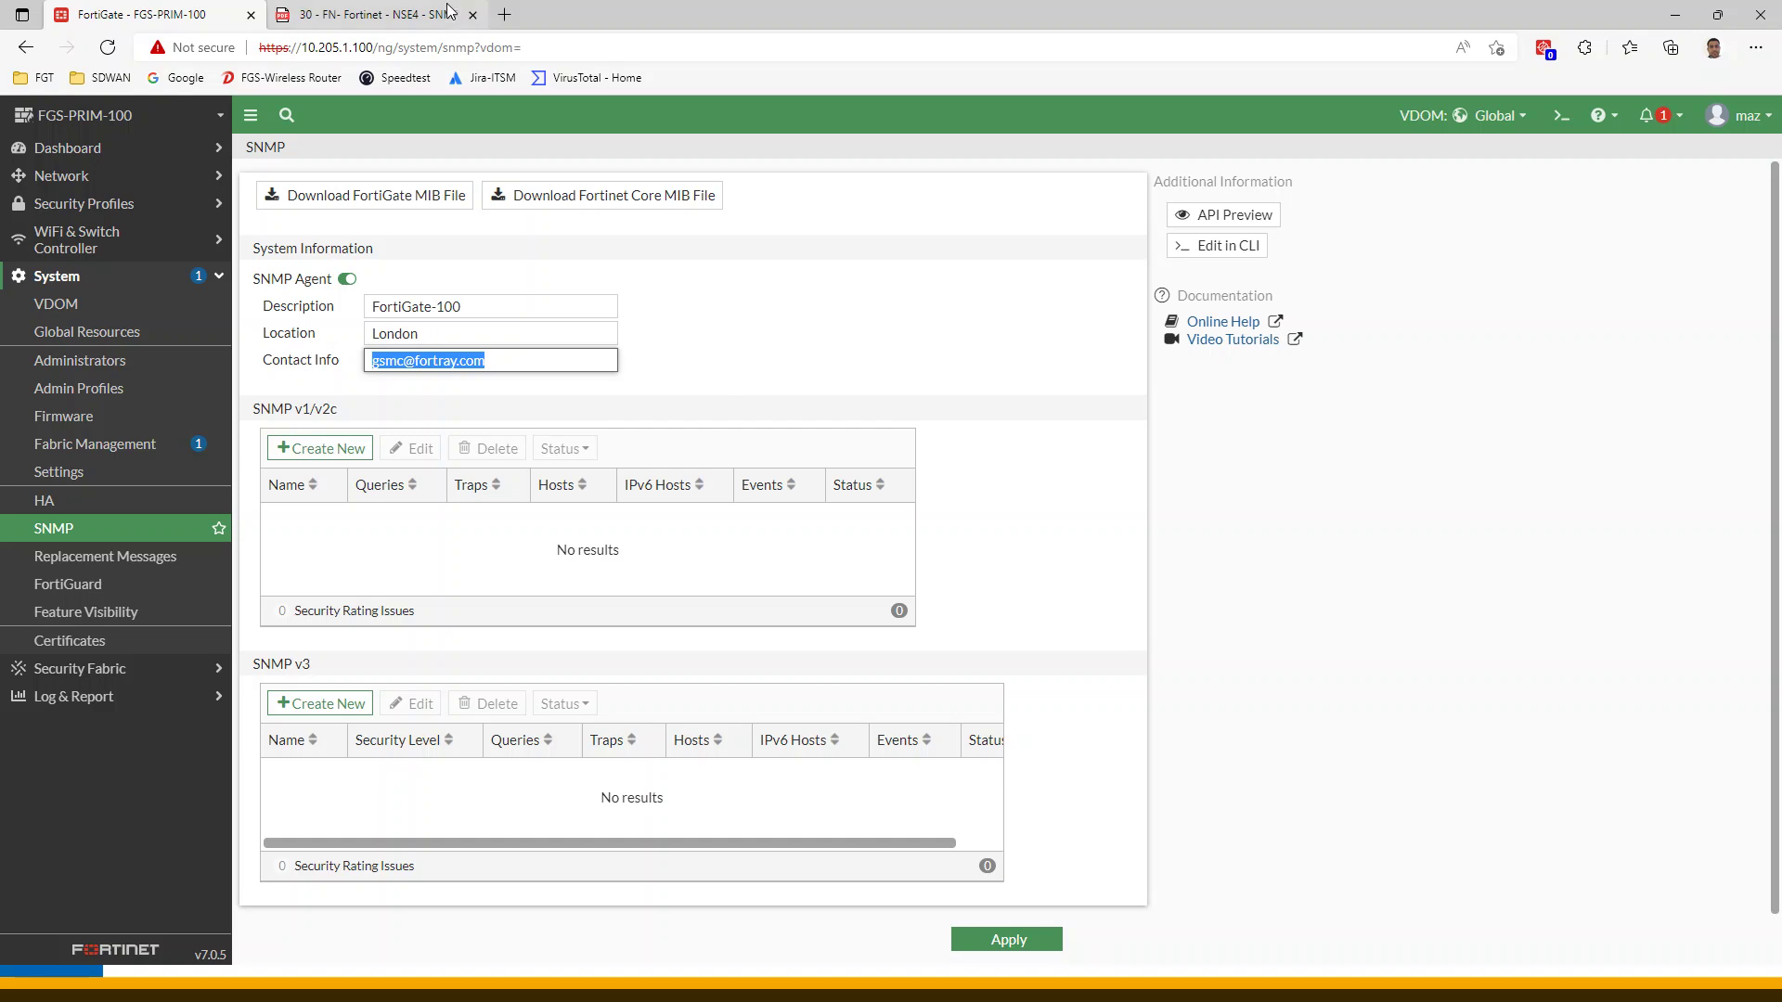
click(408, 13)
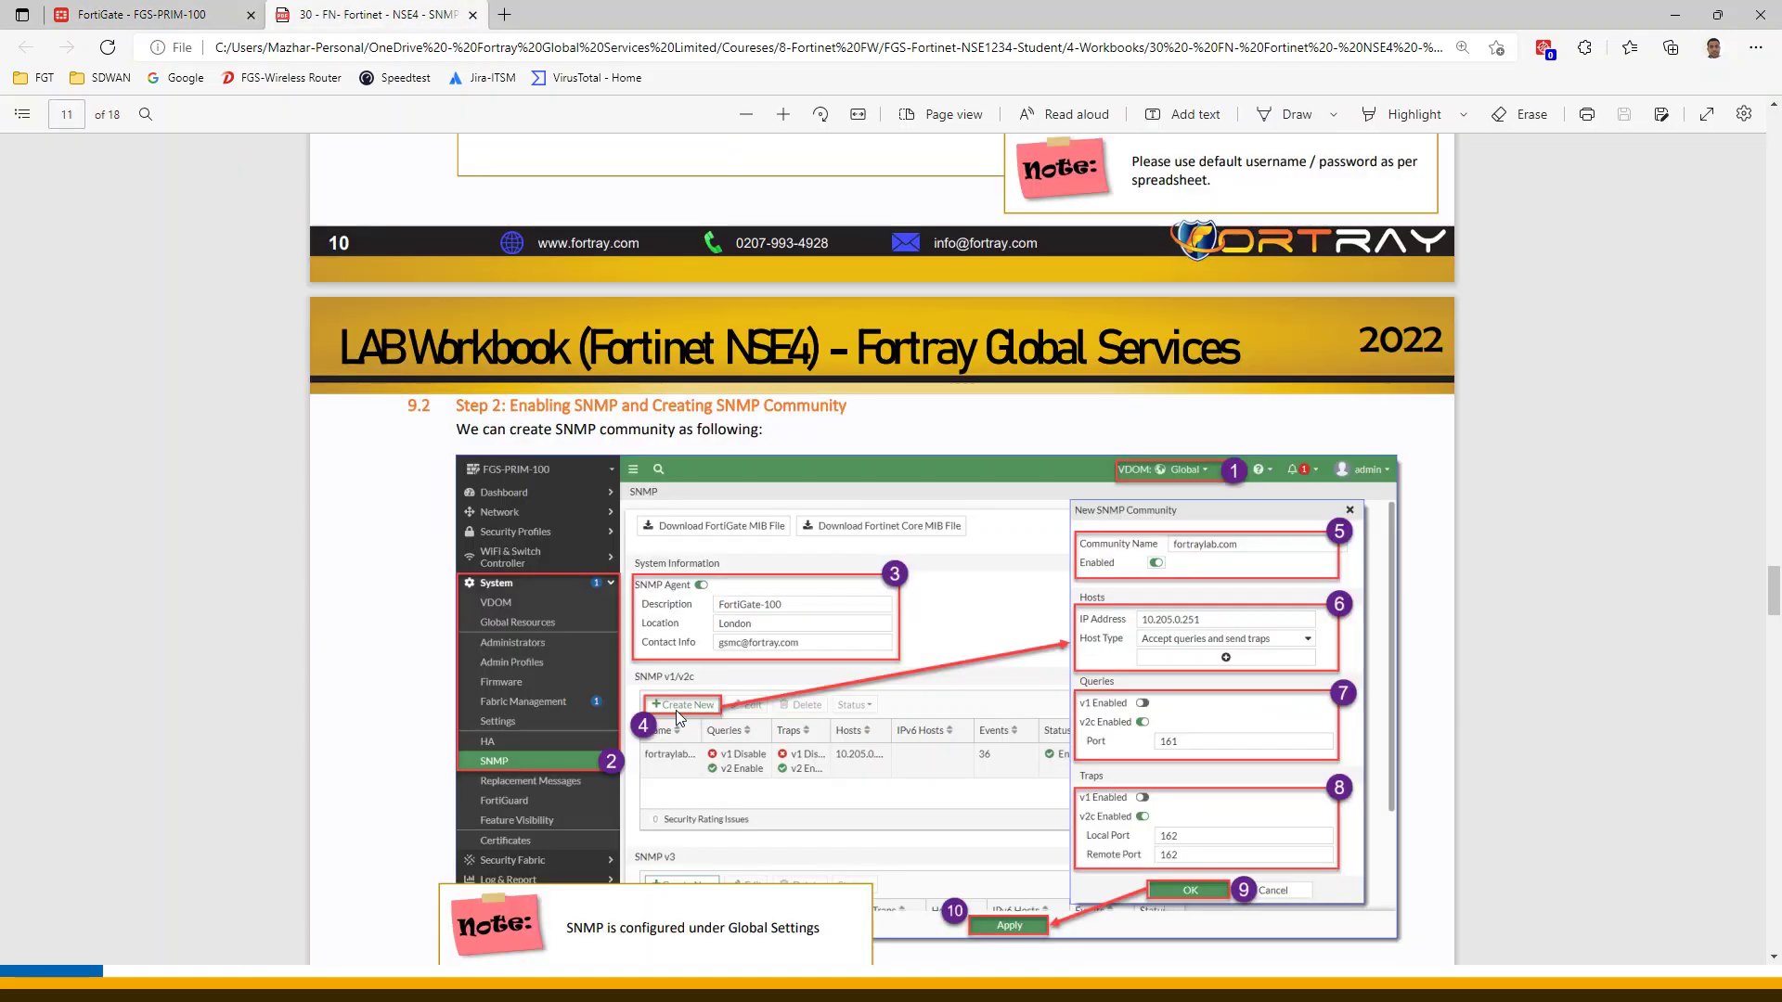
click(185, 14)
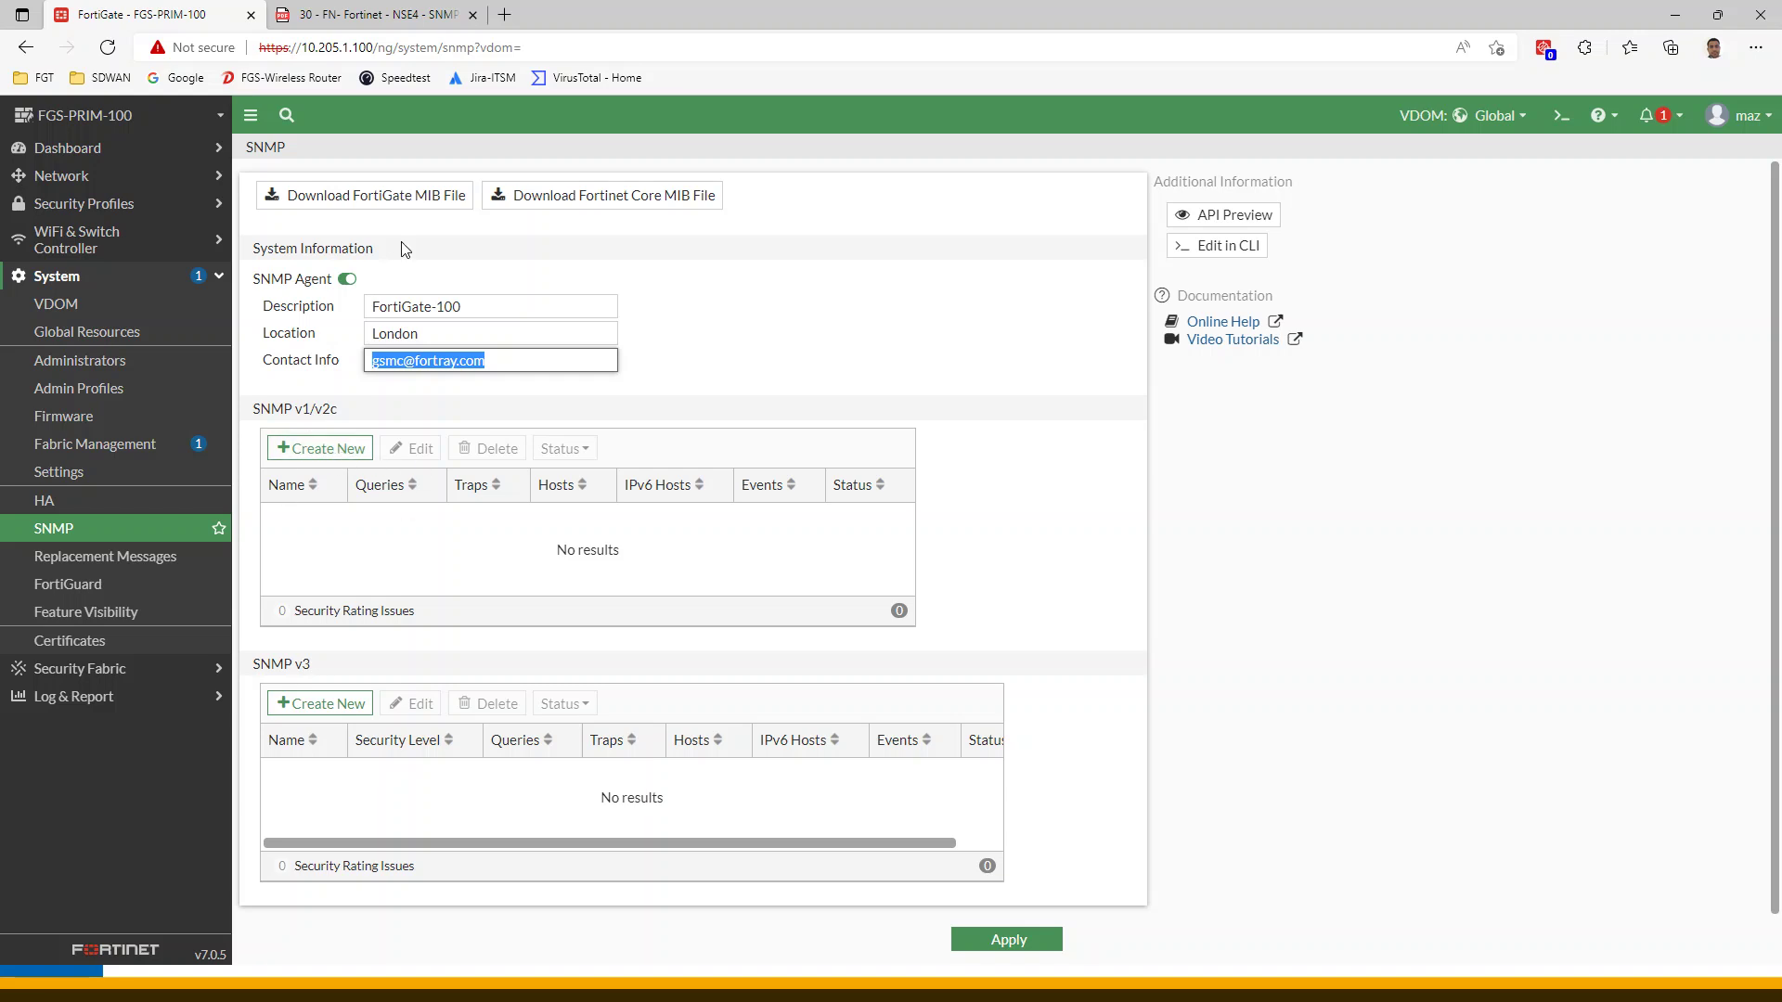
click(380, 14)
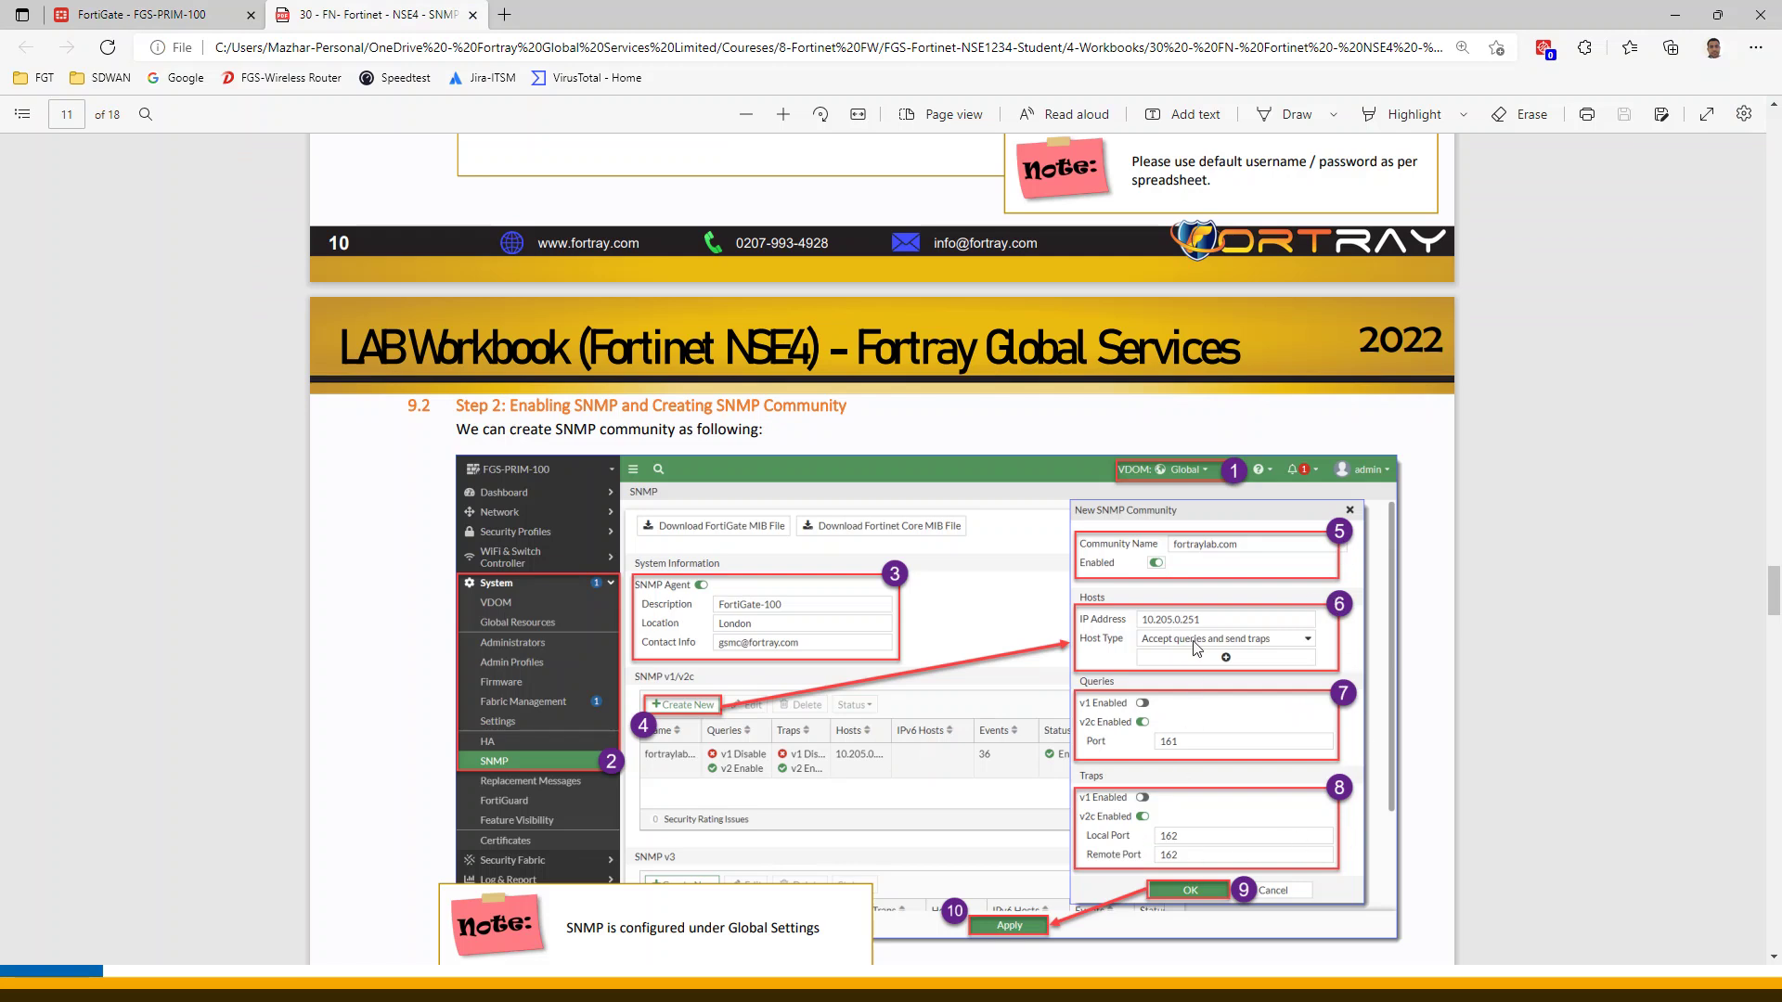
click(139, 14)
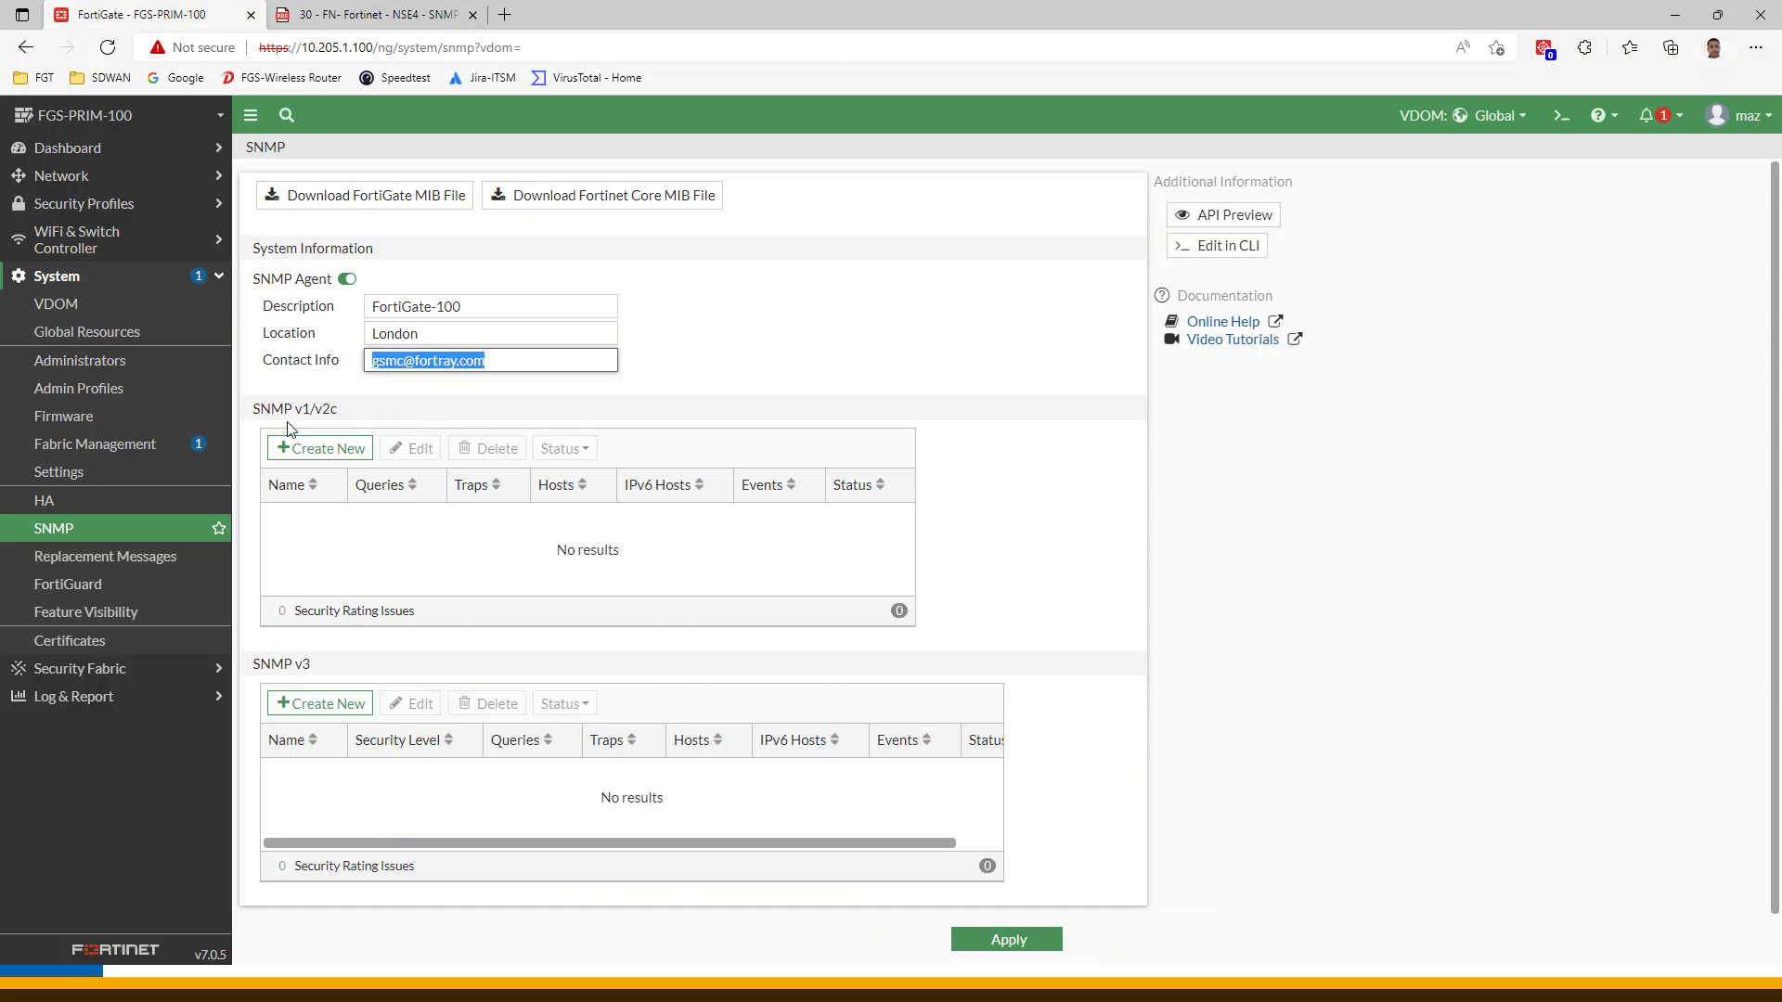
click(308, 451)
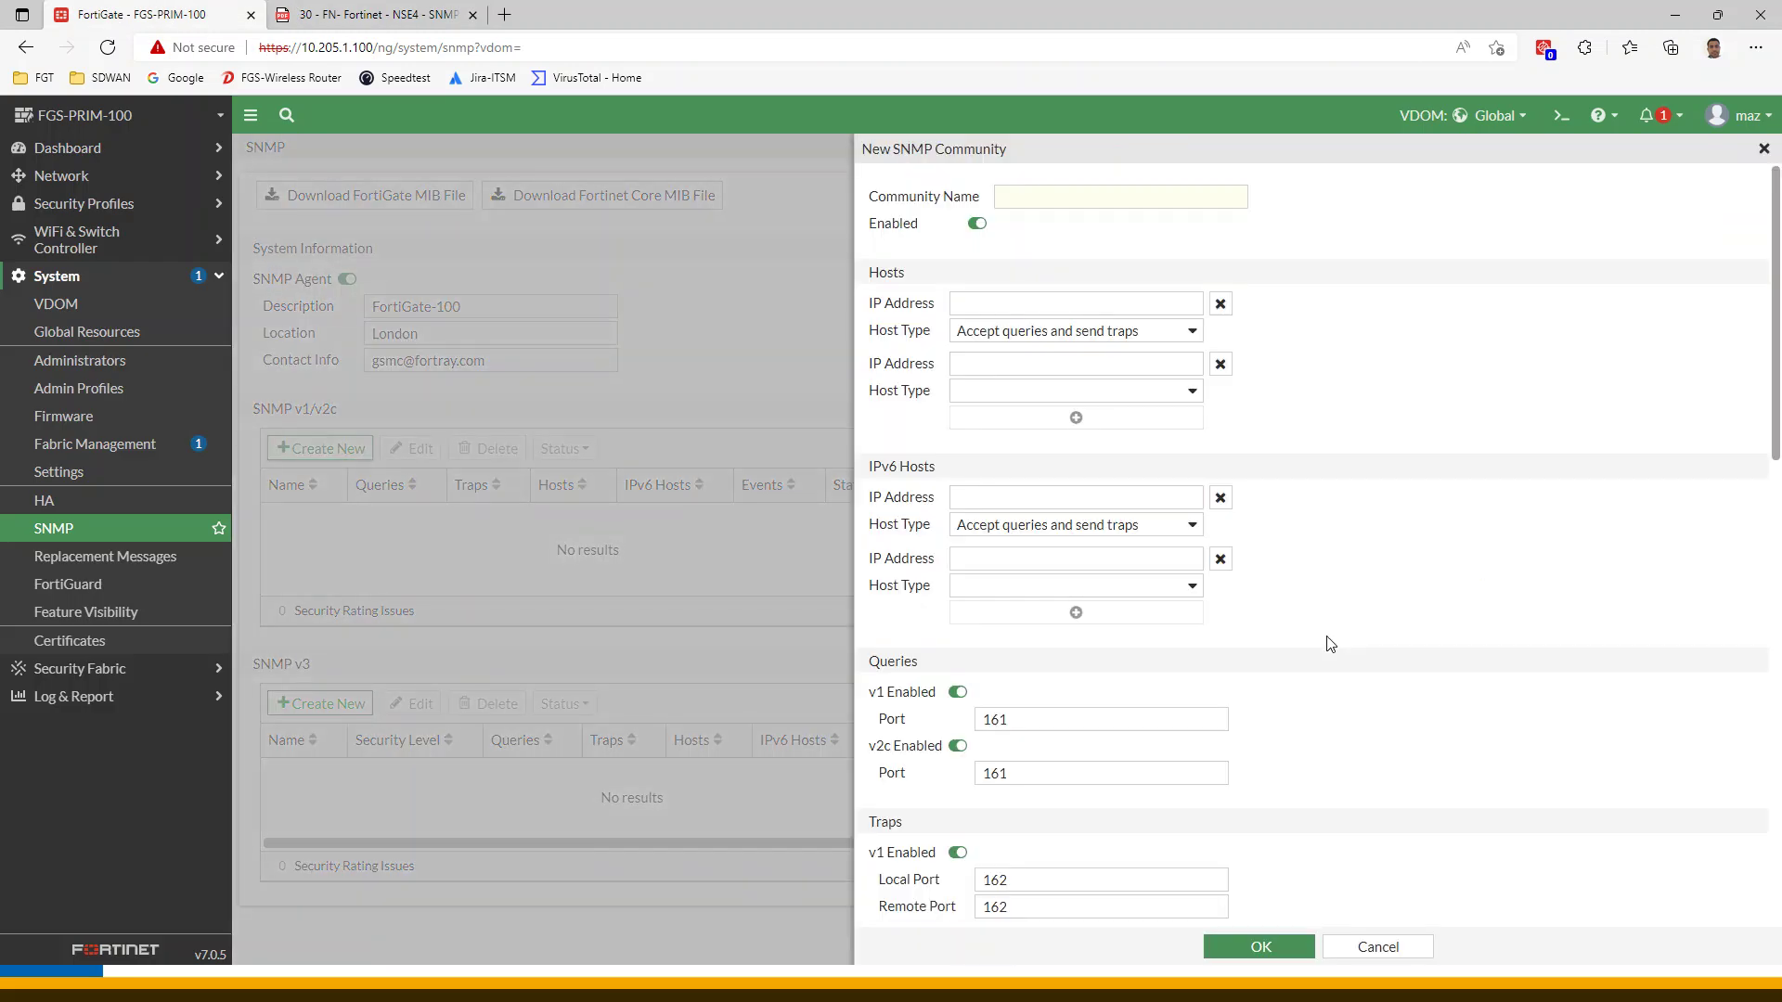
Name the new SNMP community fortraylab.com, checking the workbook for the value
click(1025, 192)
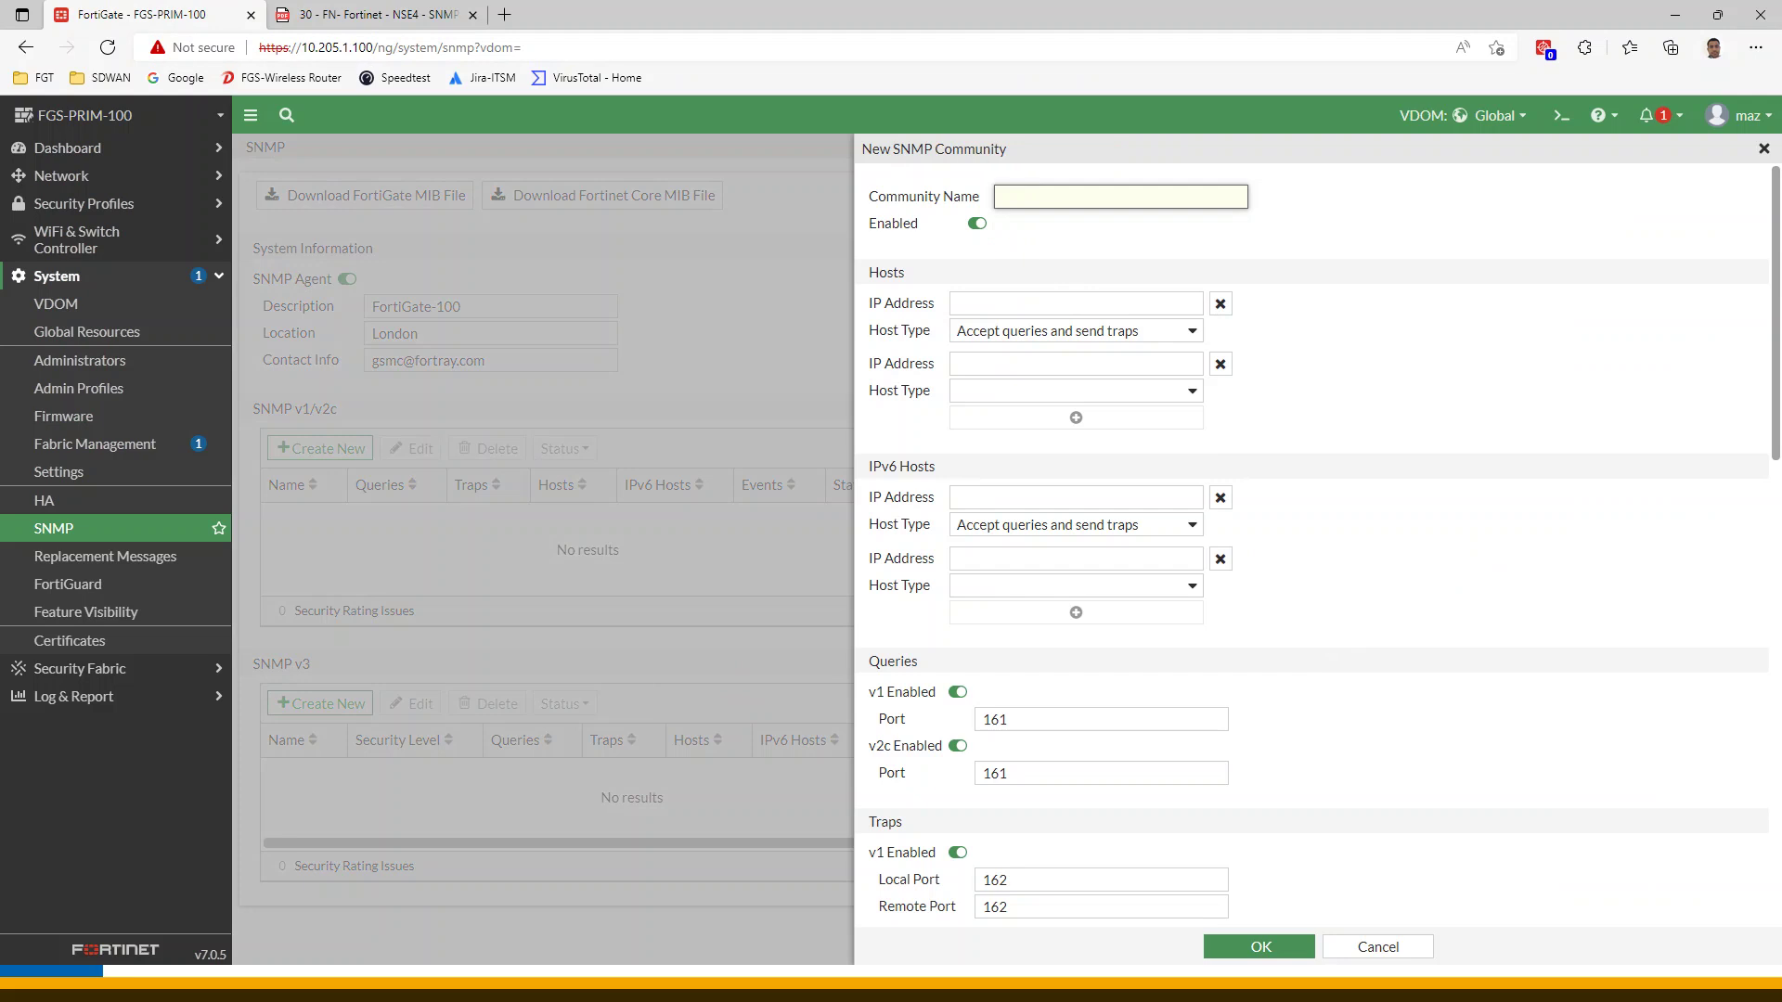
click(349, 13)
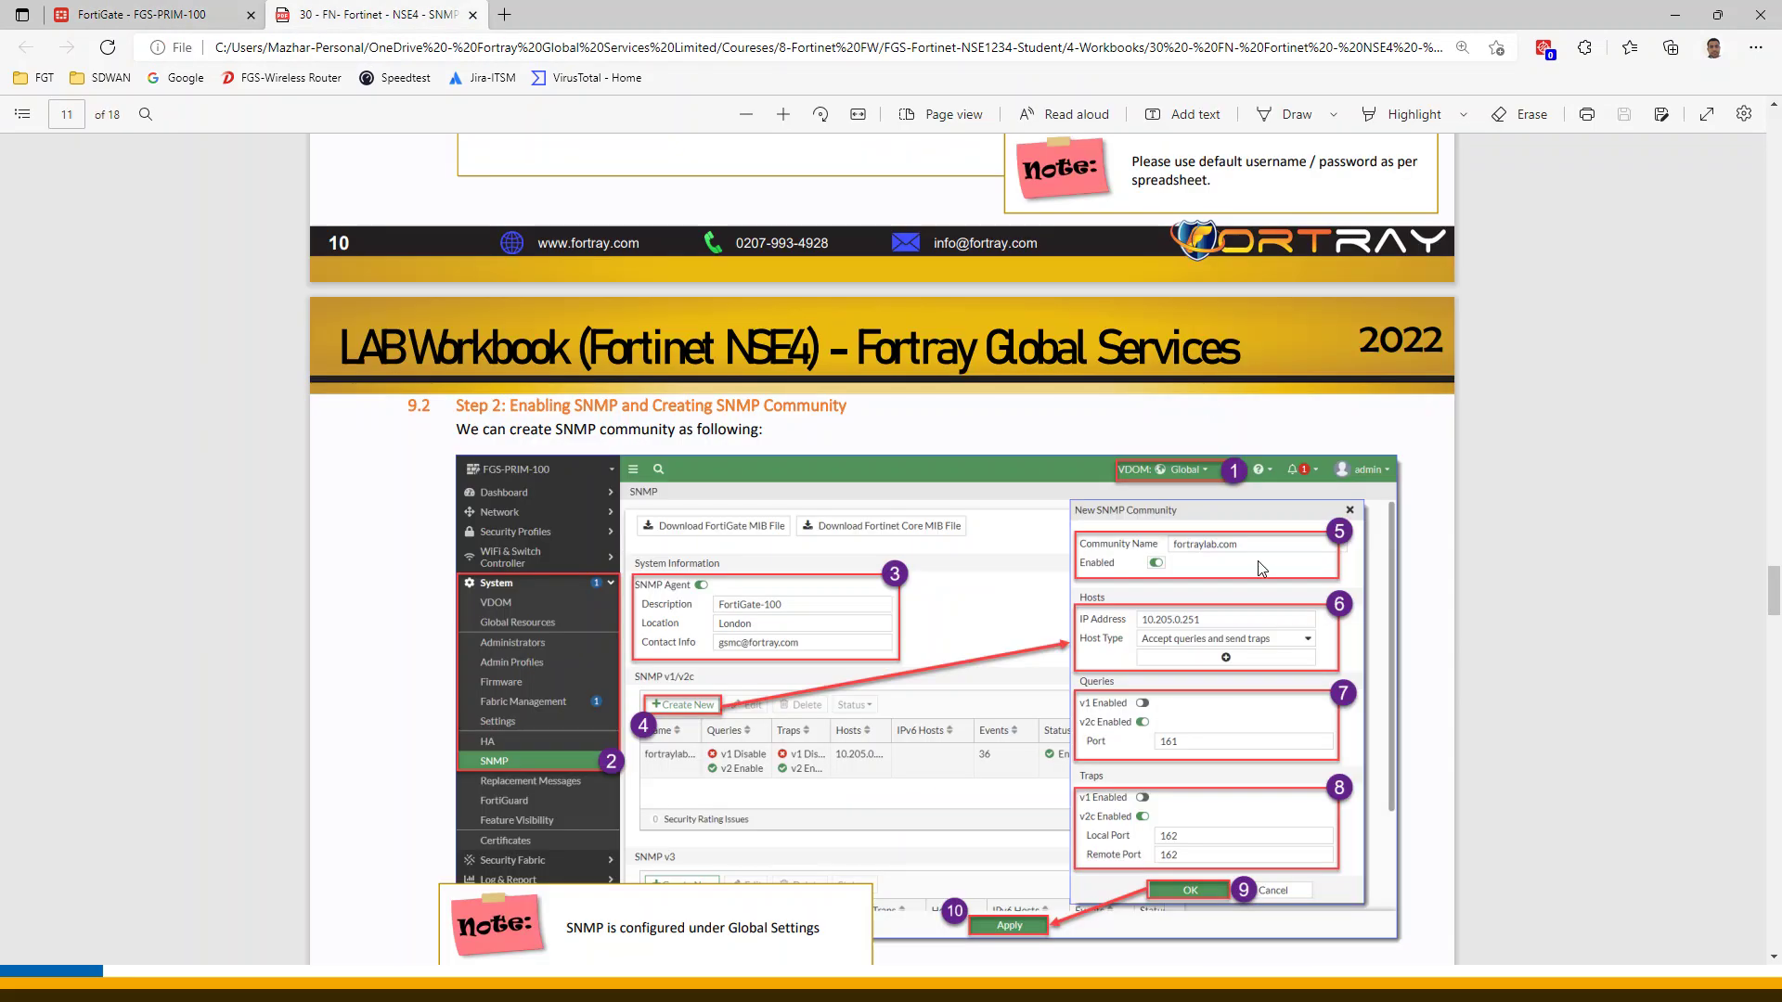
click(209, 14)
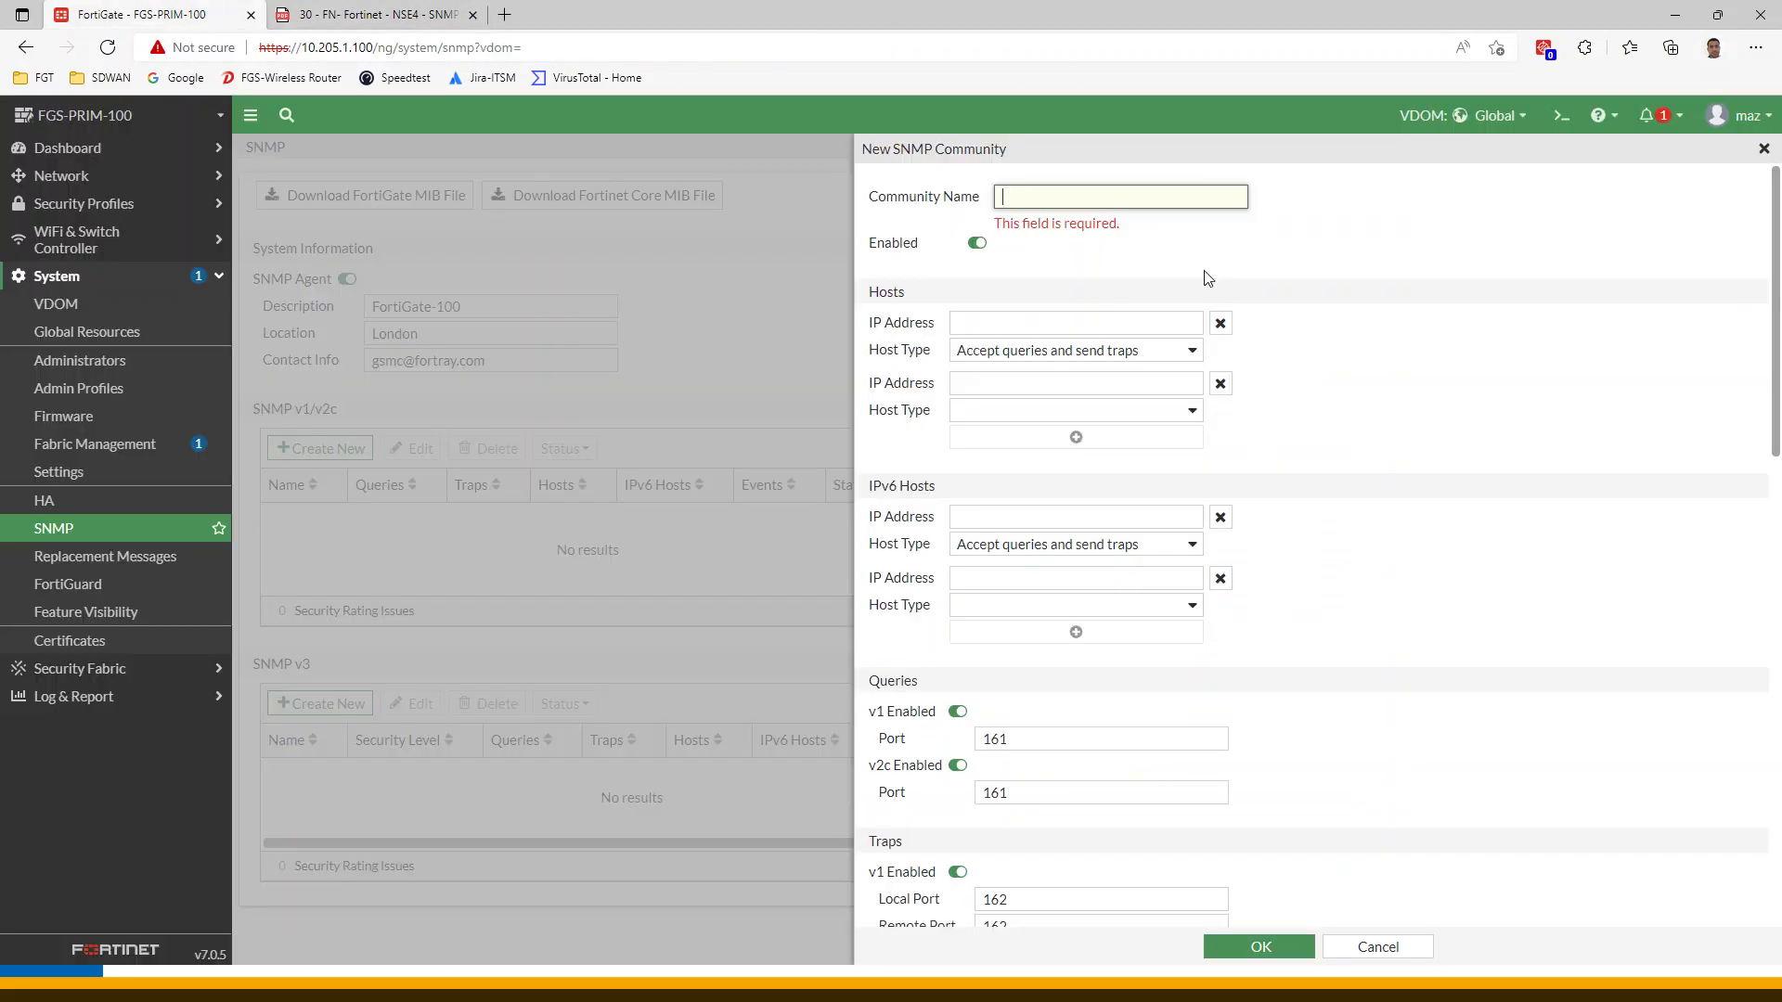
text(fortraylab.com)
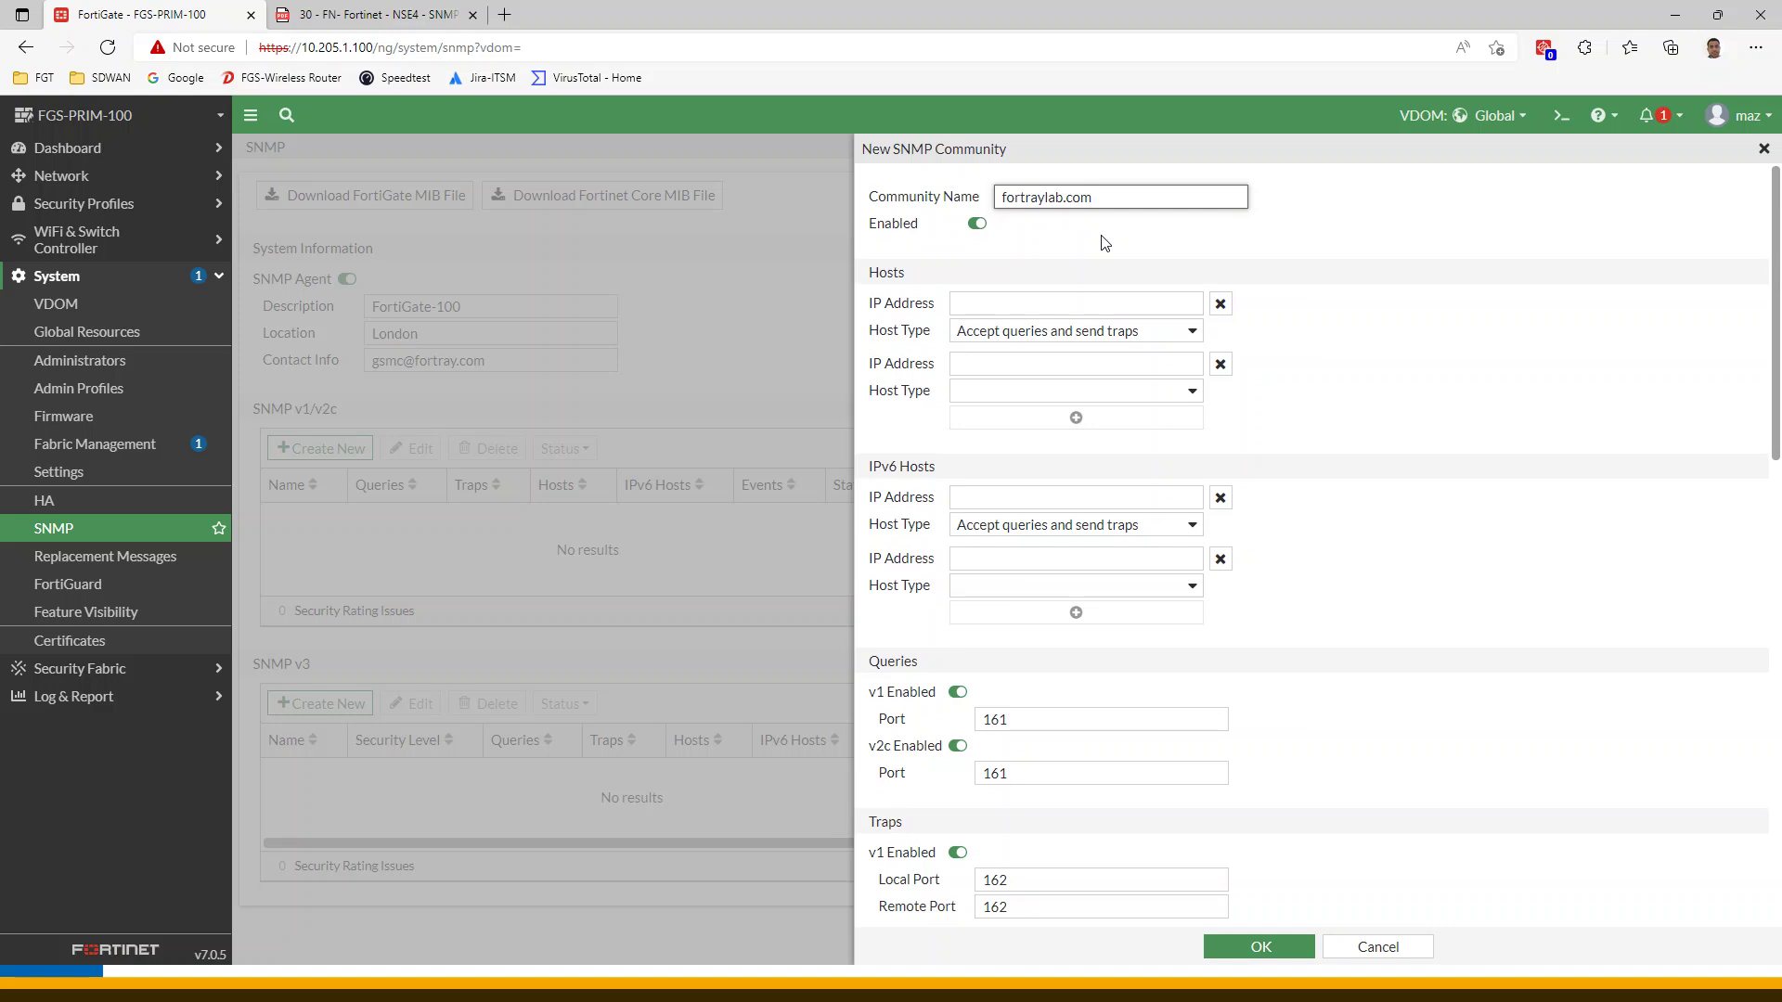
click(376, 13)
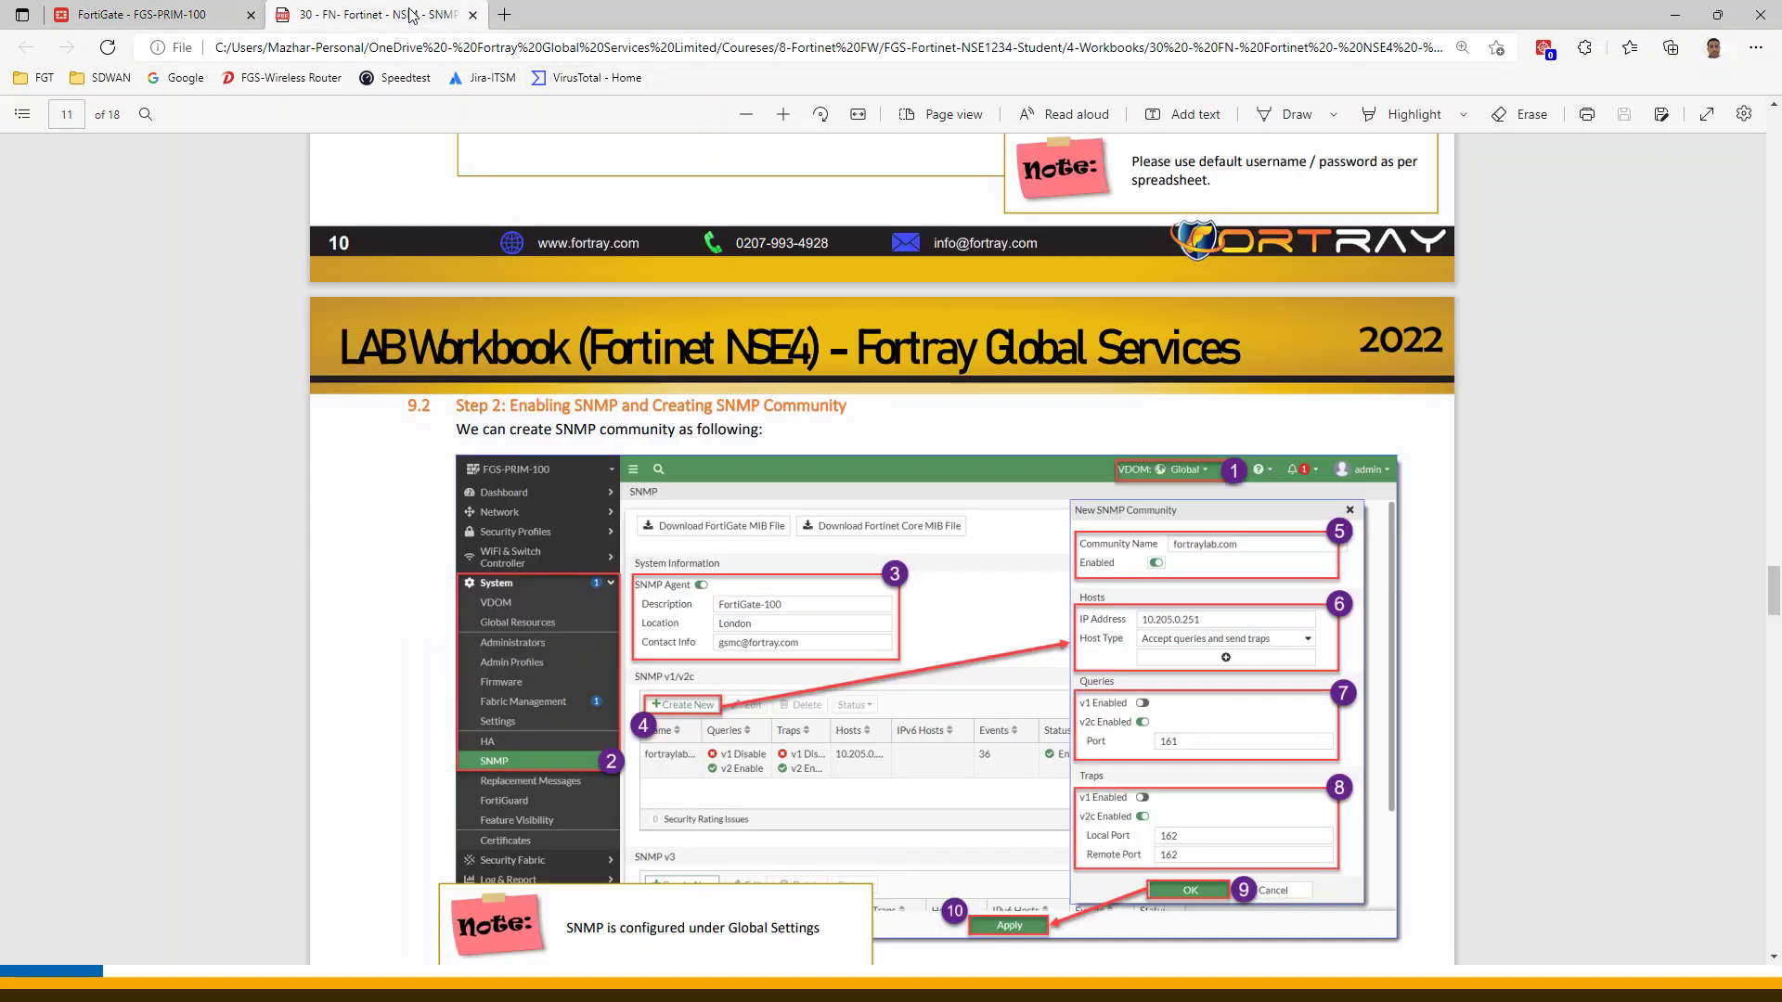
click(783, 114)
scroll(1417, 663, down, 4)
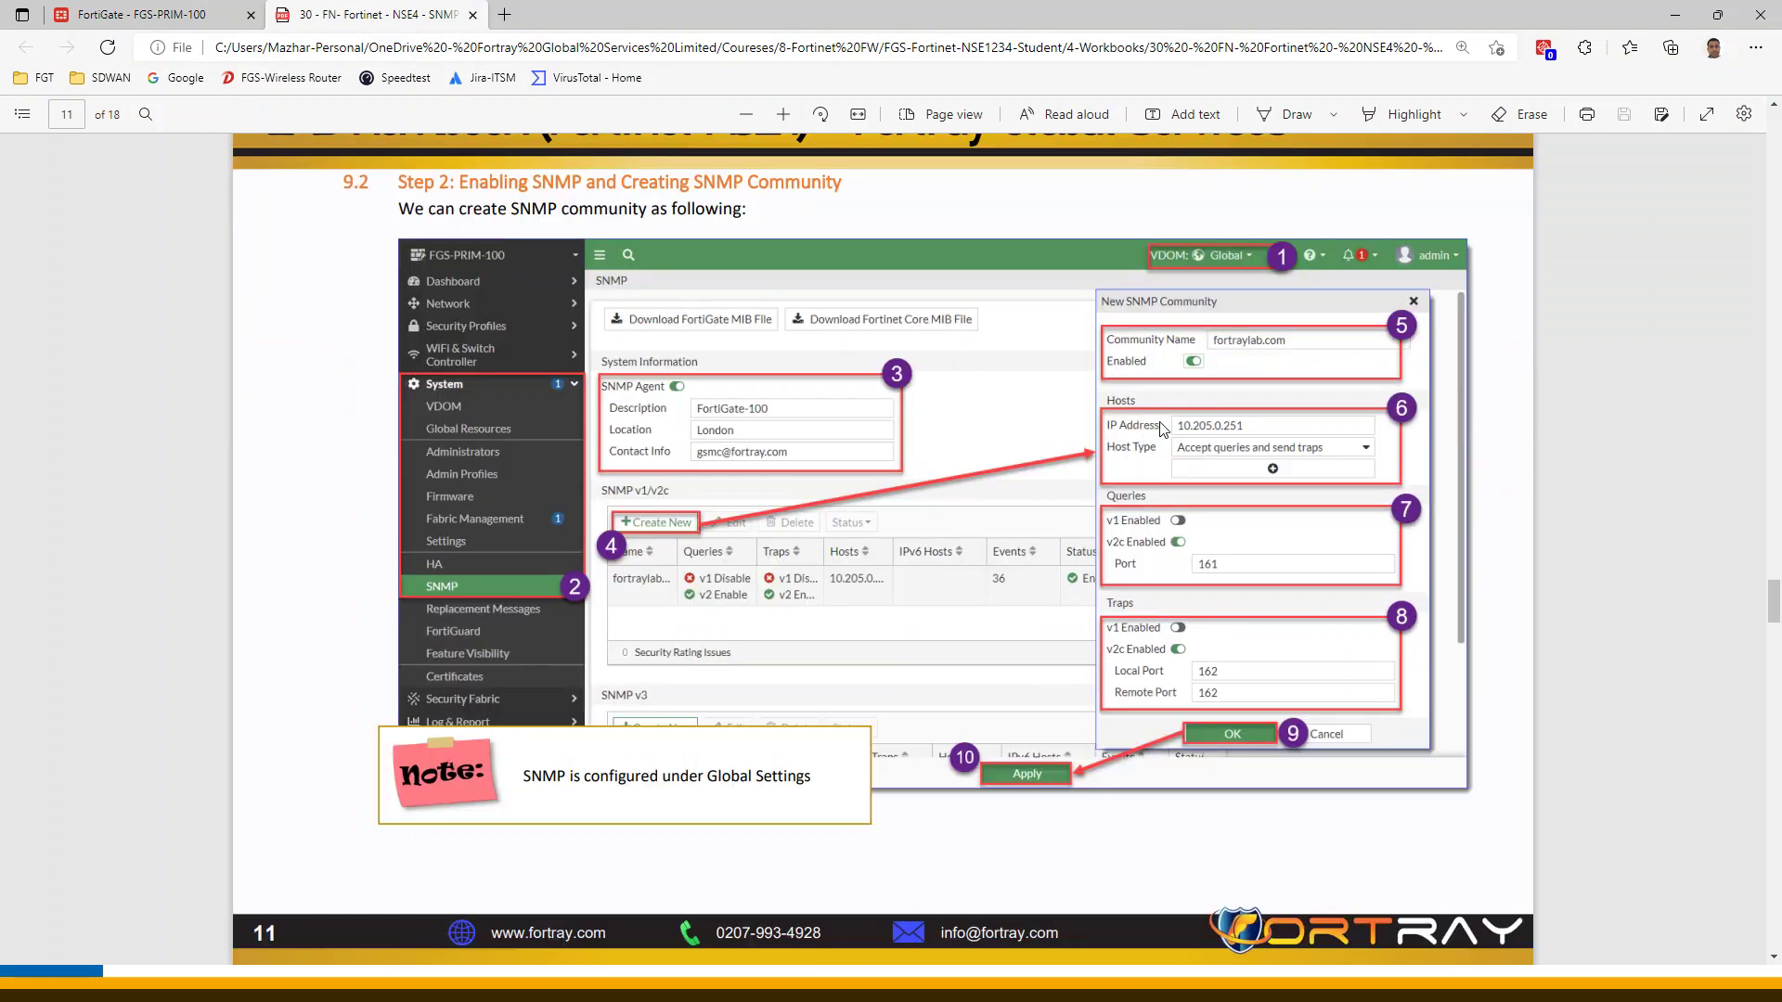
key(ctrl+Tab)
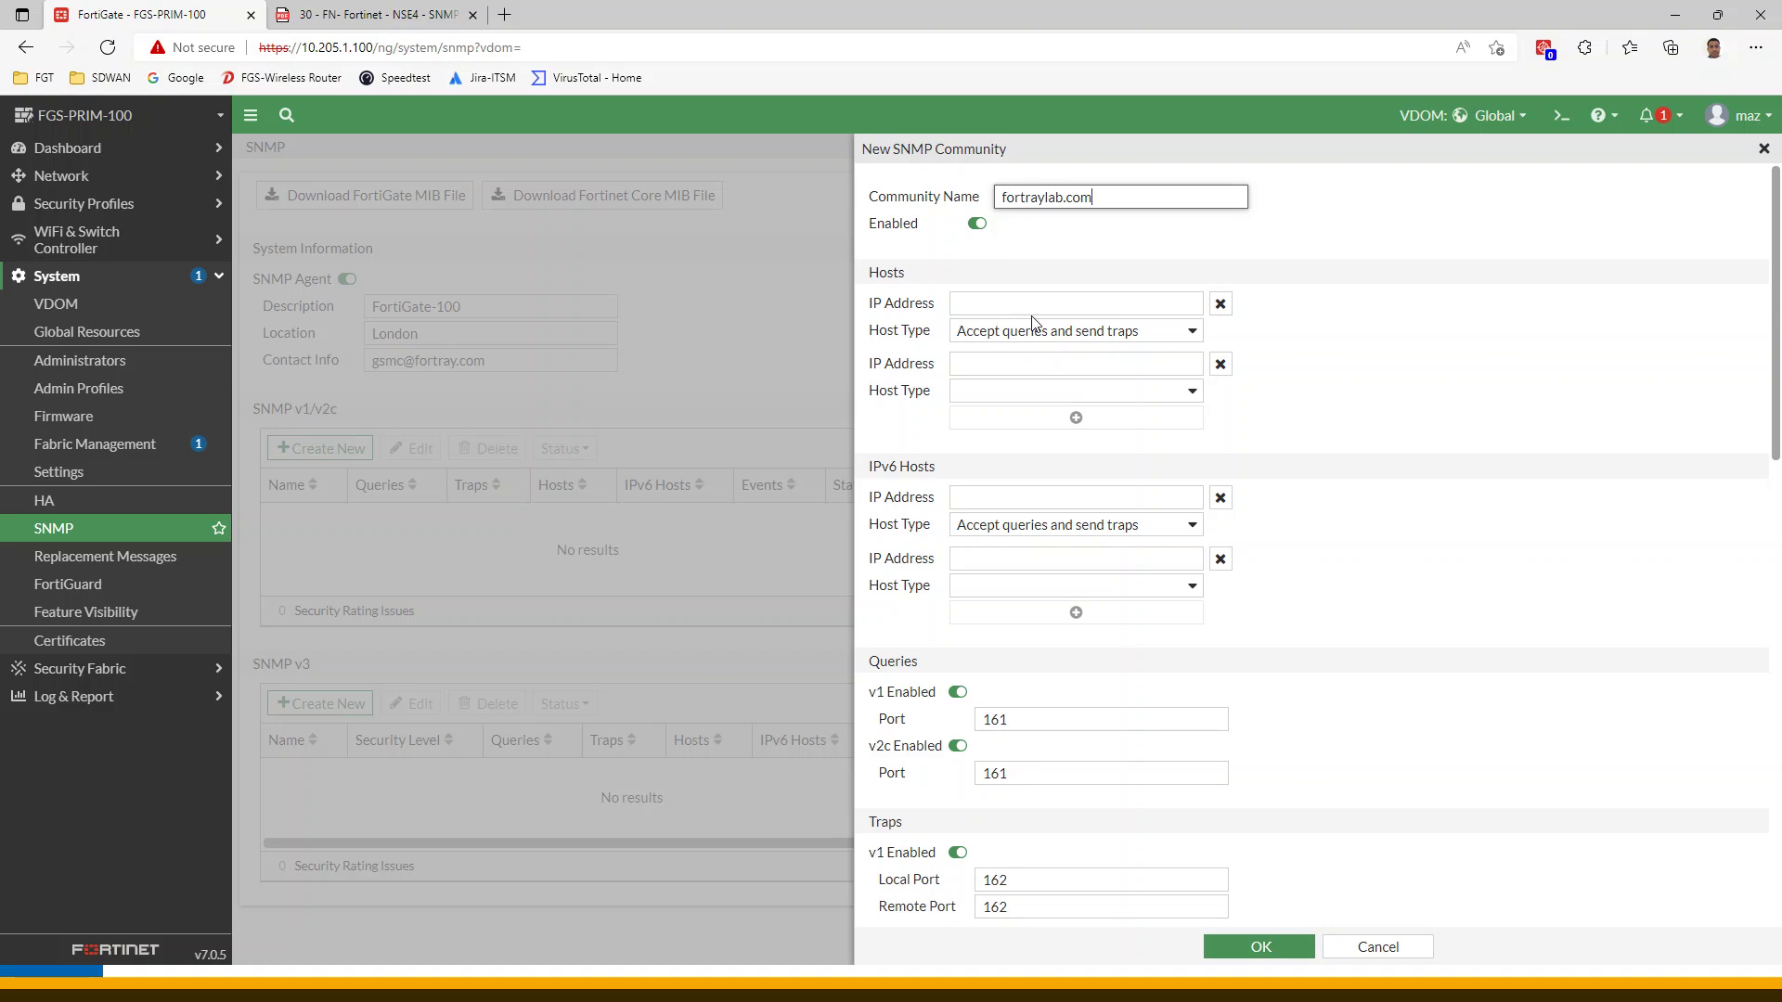
click(335, 14)
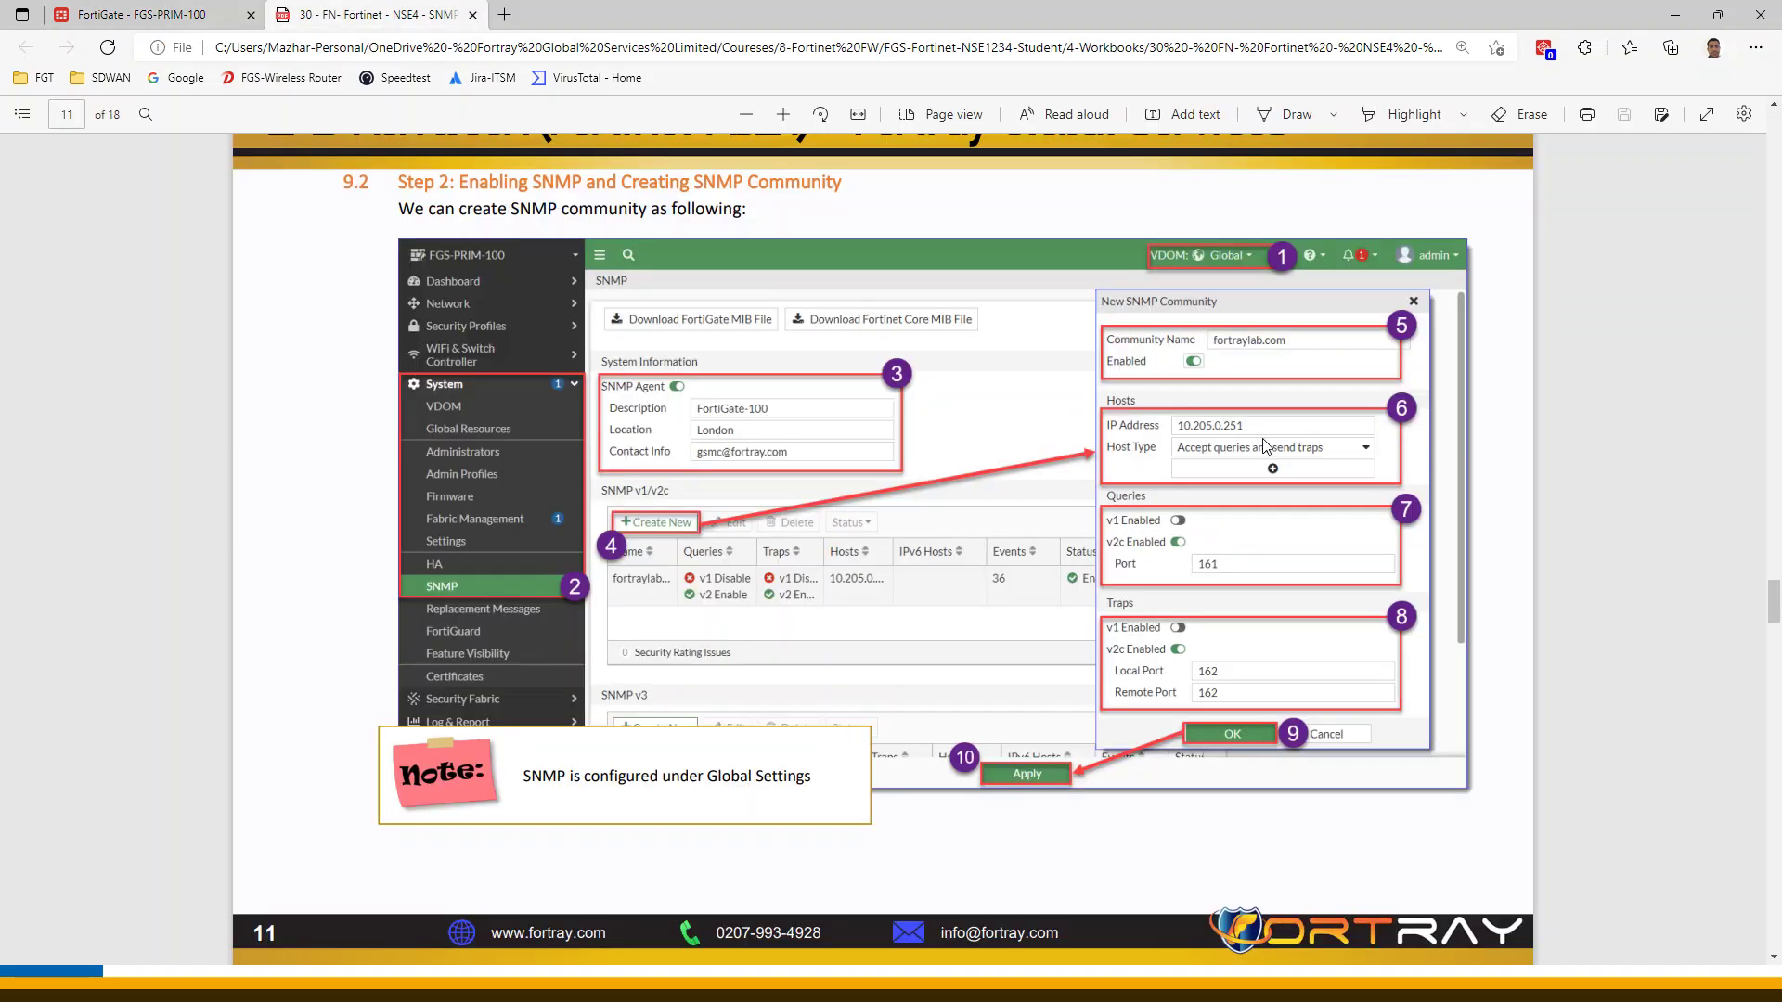
key(ctrl+Tab)
Enter host IP 10.205.0.251 and compare the host settings with the workbook
click(1042, 310)
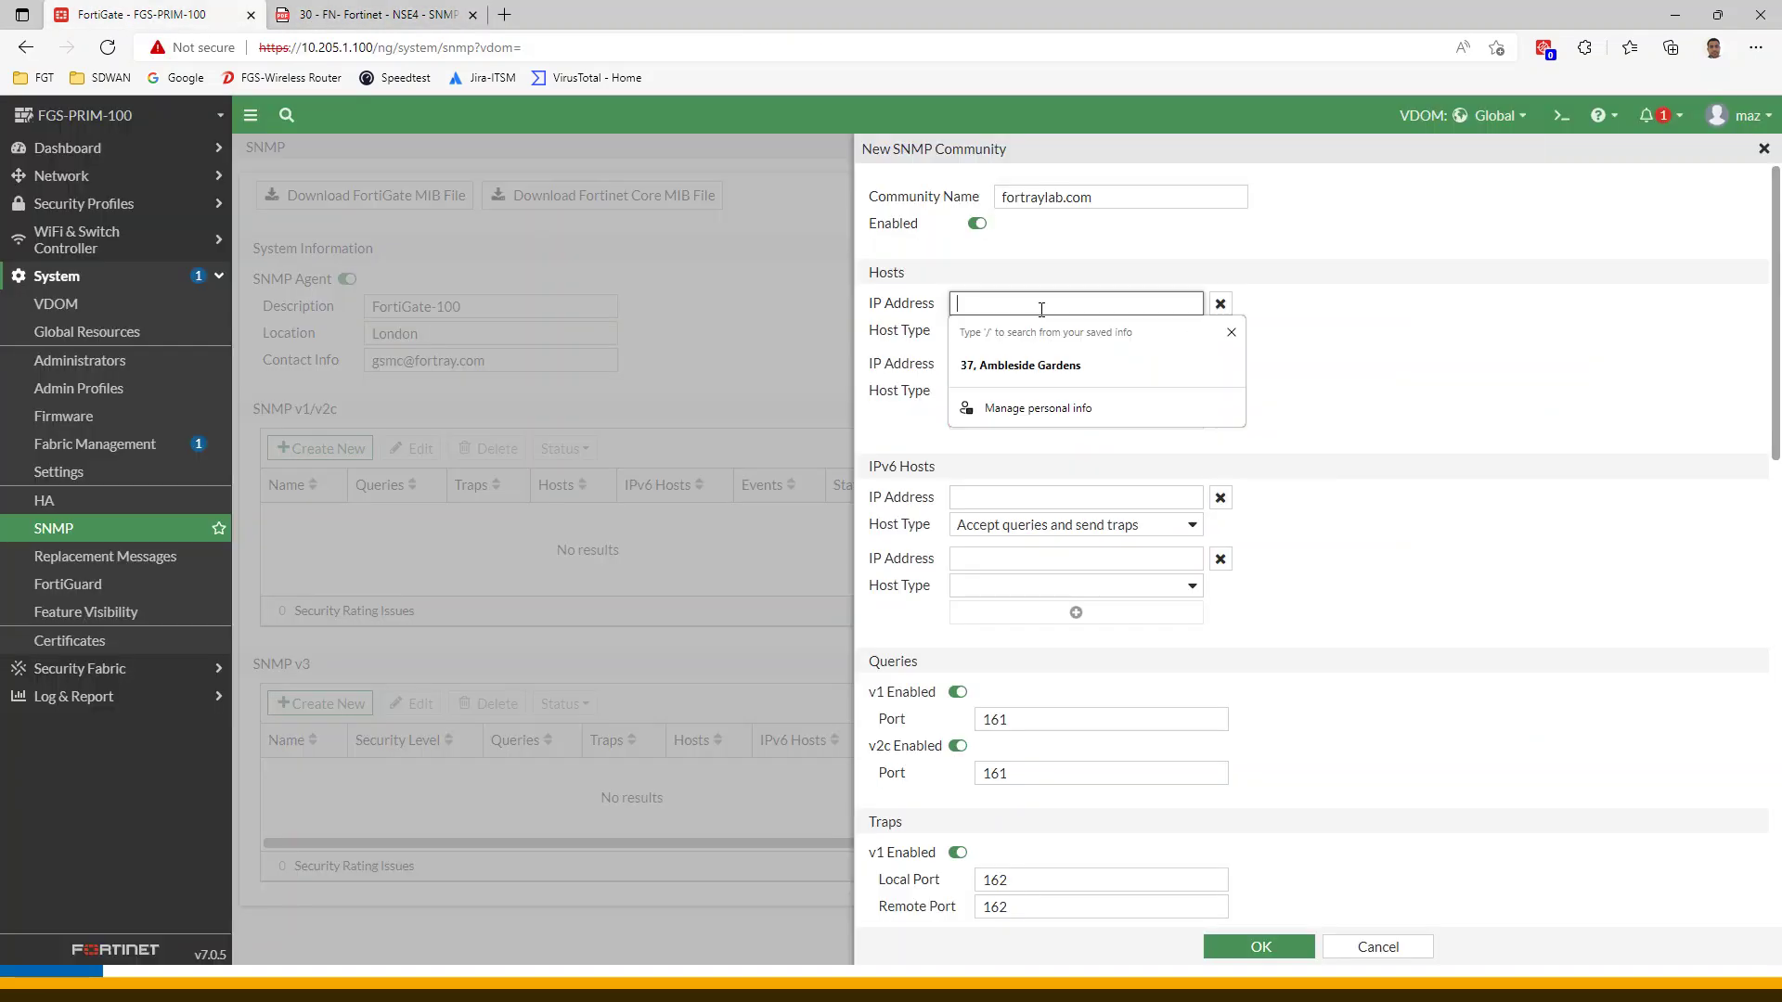
text(0.)
key(BackSpace)
key(BackSpace)
text(10.205)
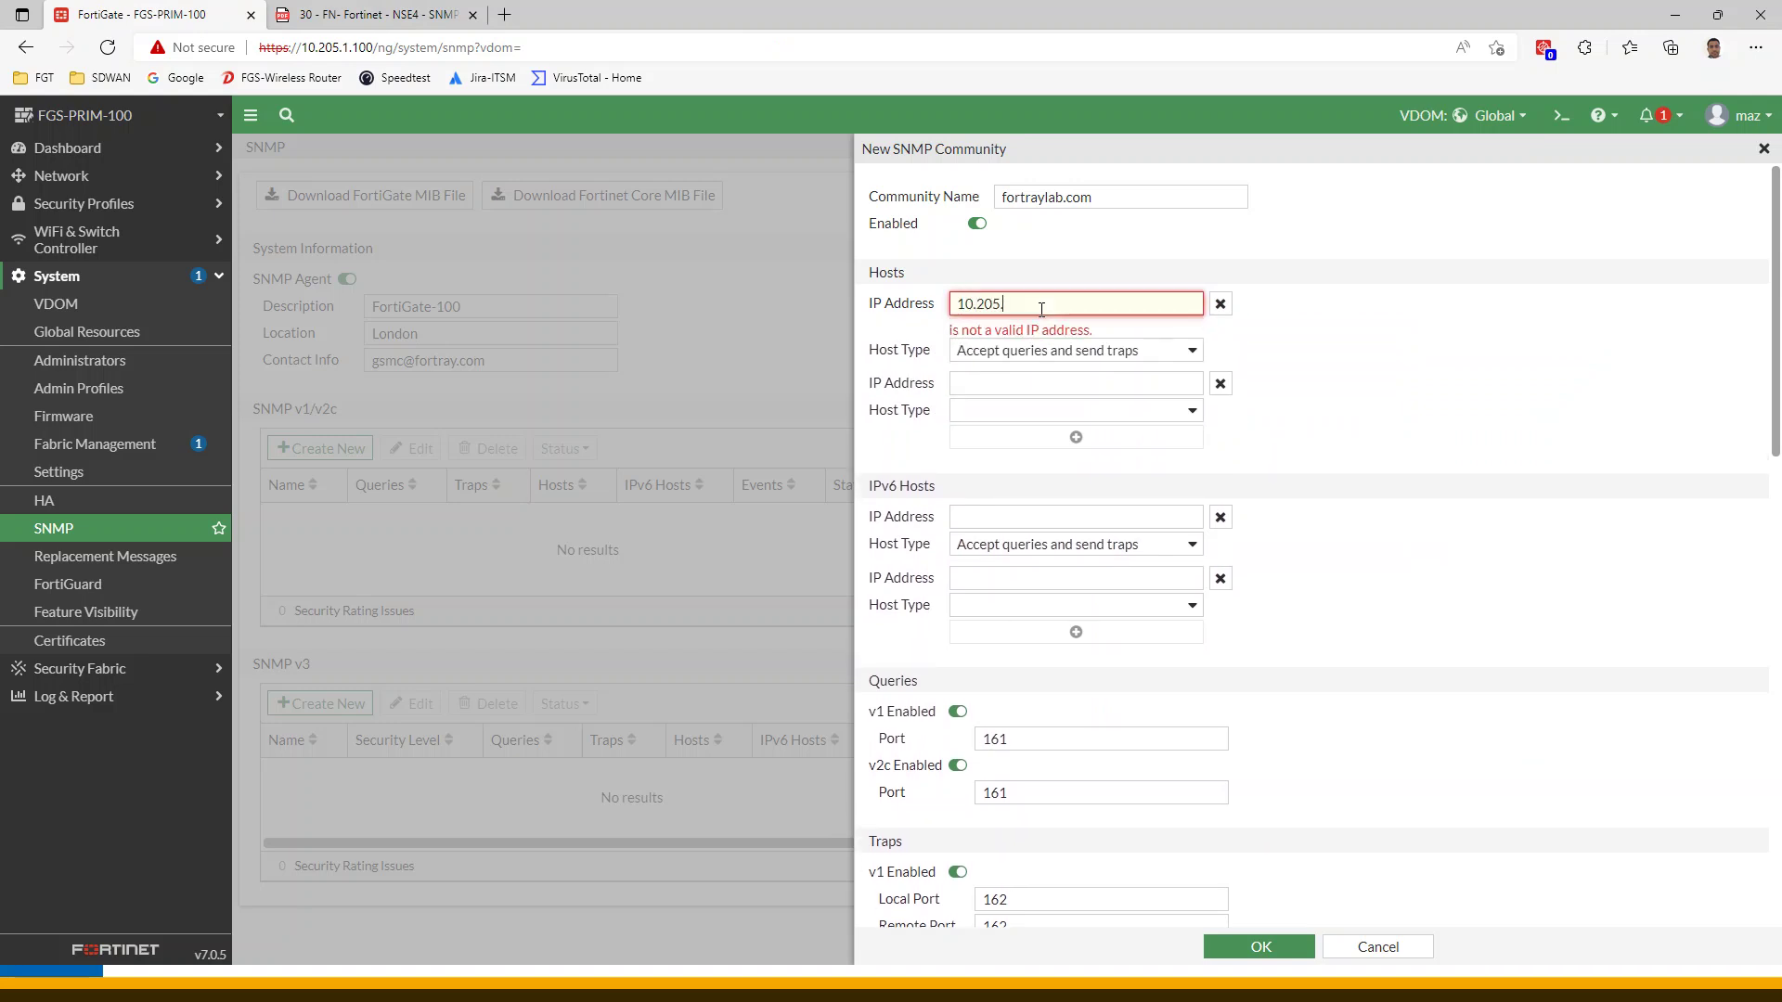
text(.0.1)
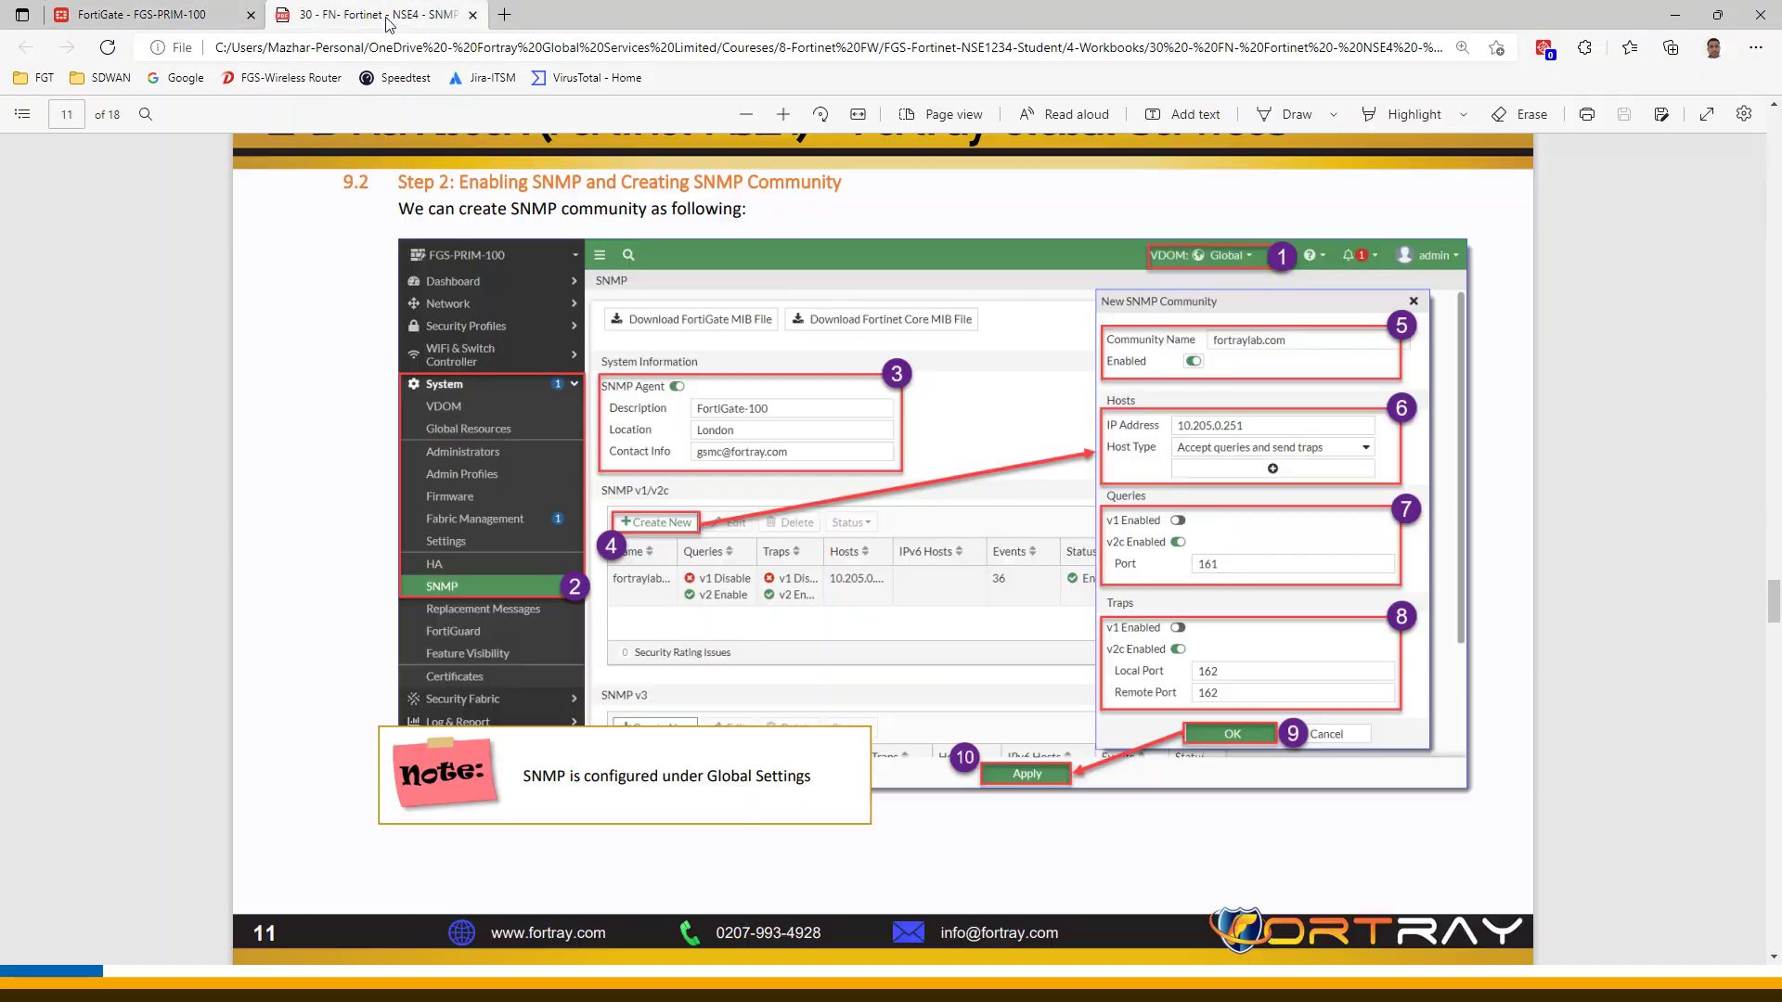
click(394, 27)
key(ctrl+Tab)
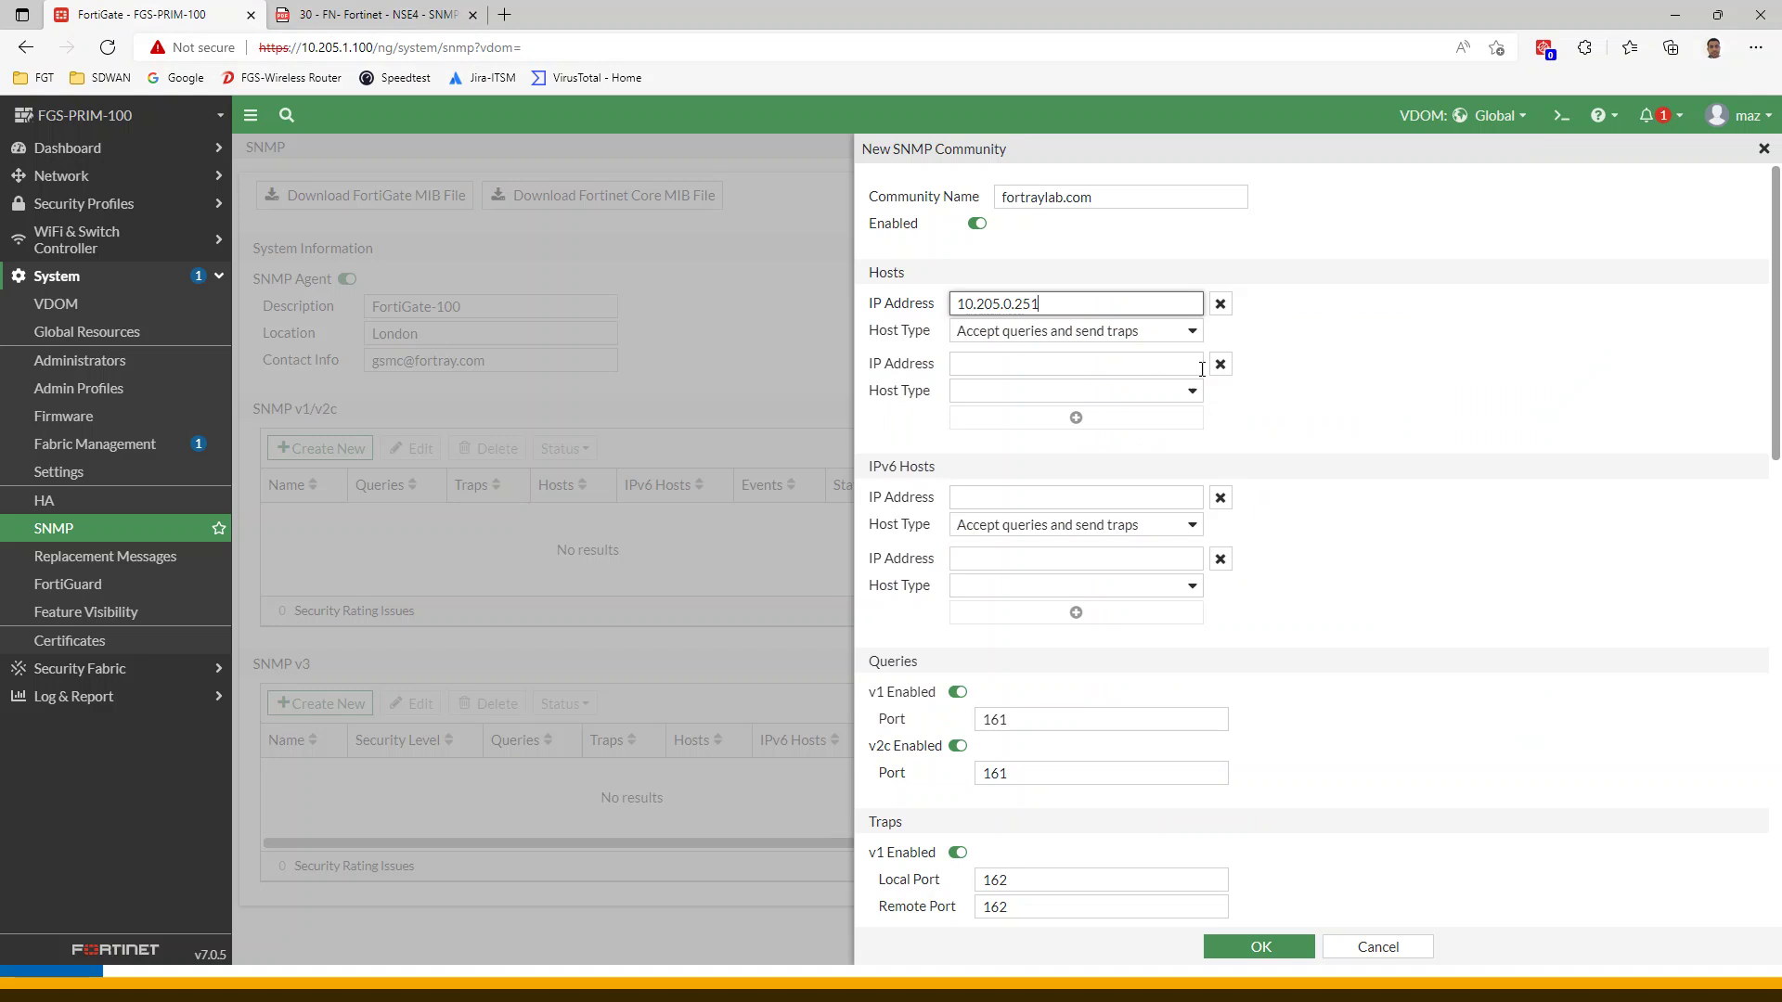
Remove the extra host entry and keep the host type as Accept queries and send traps
click(1221, 364)
click(1097, 332)
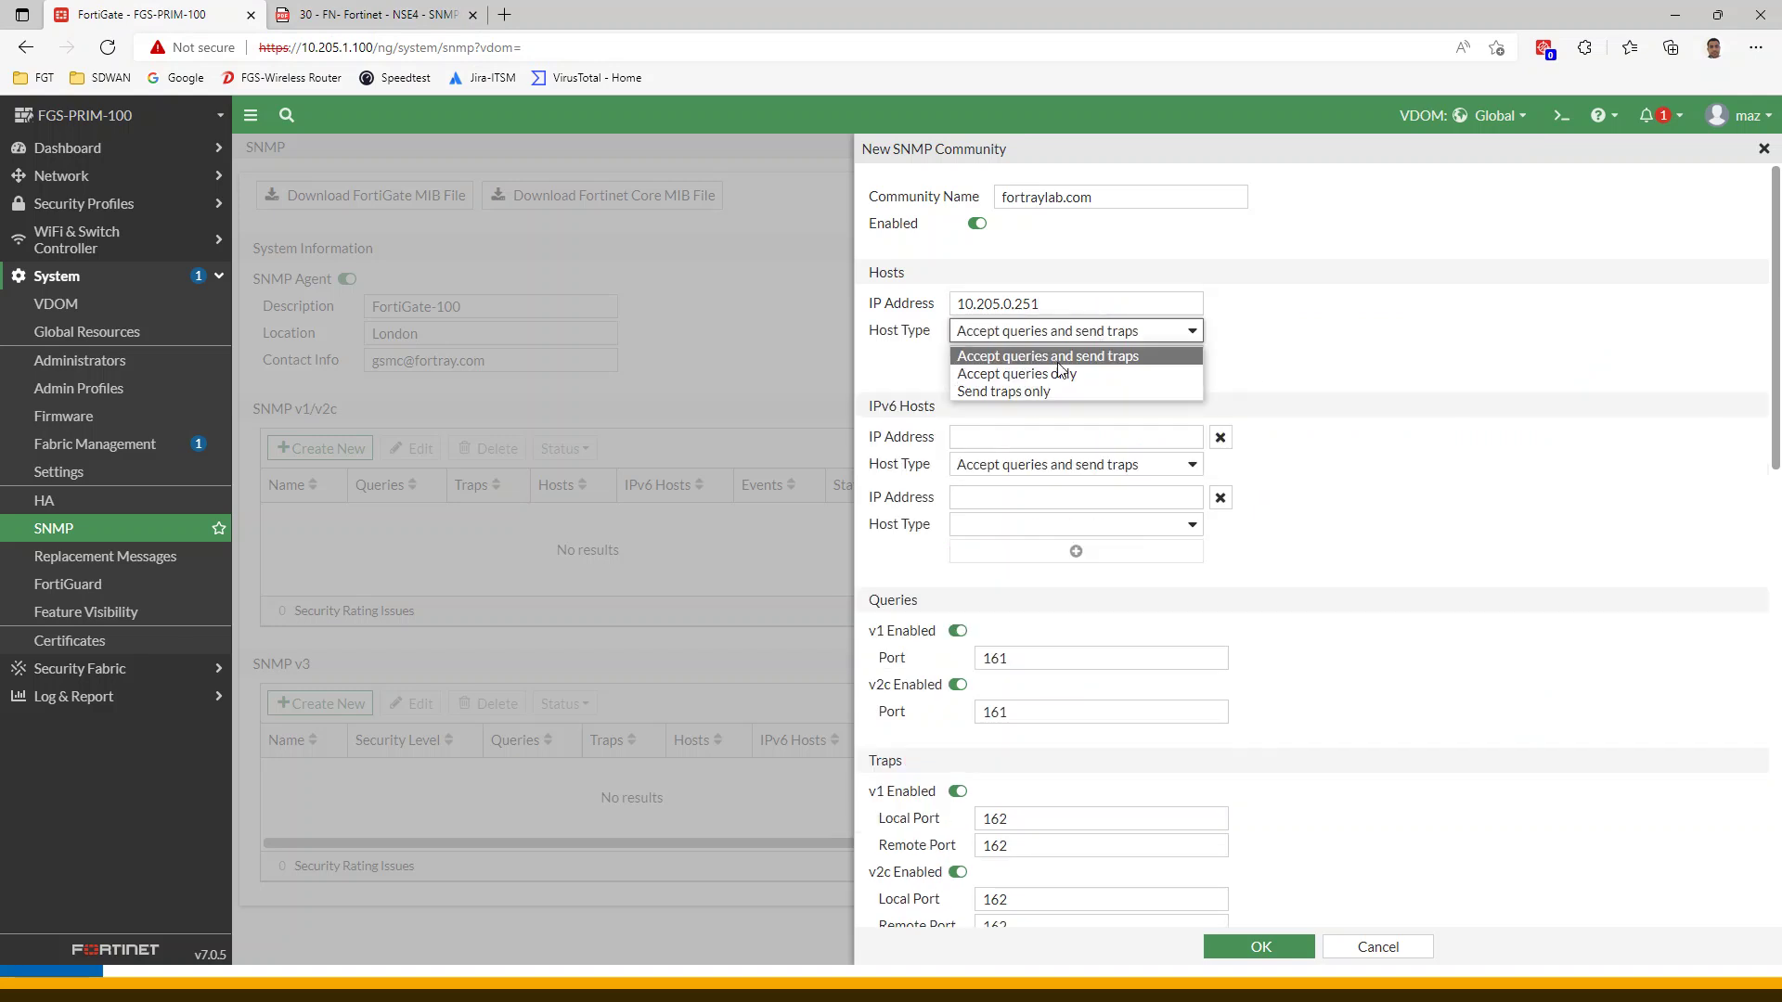
key(Escape)
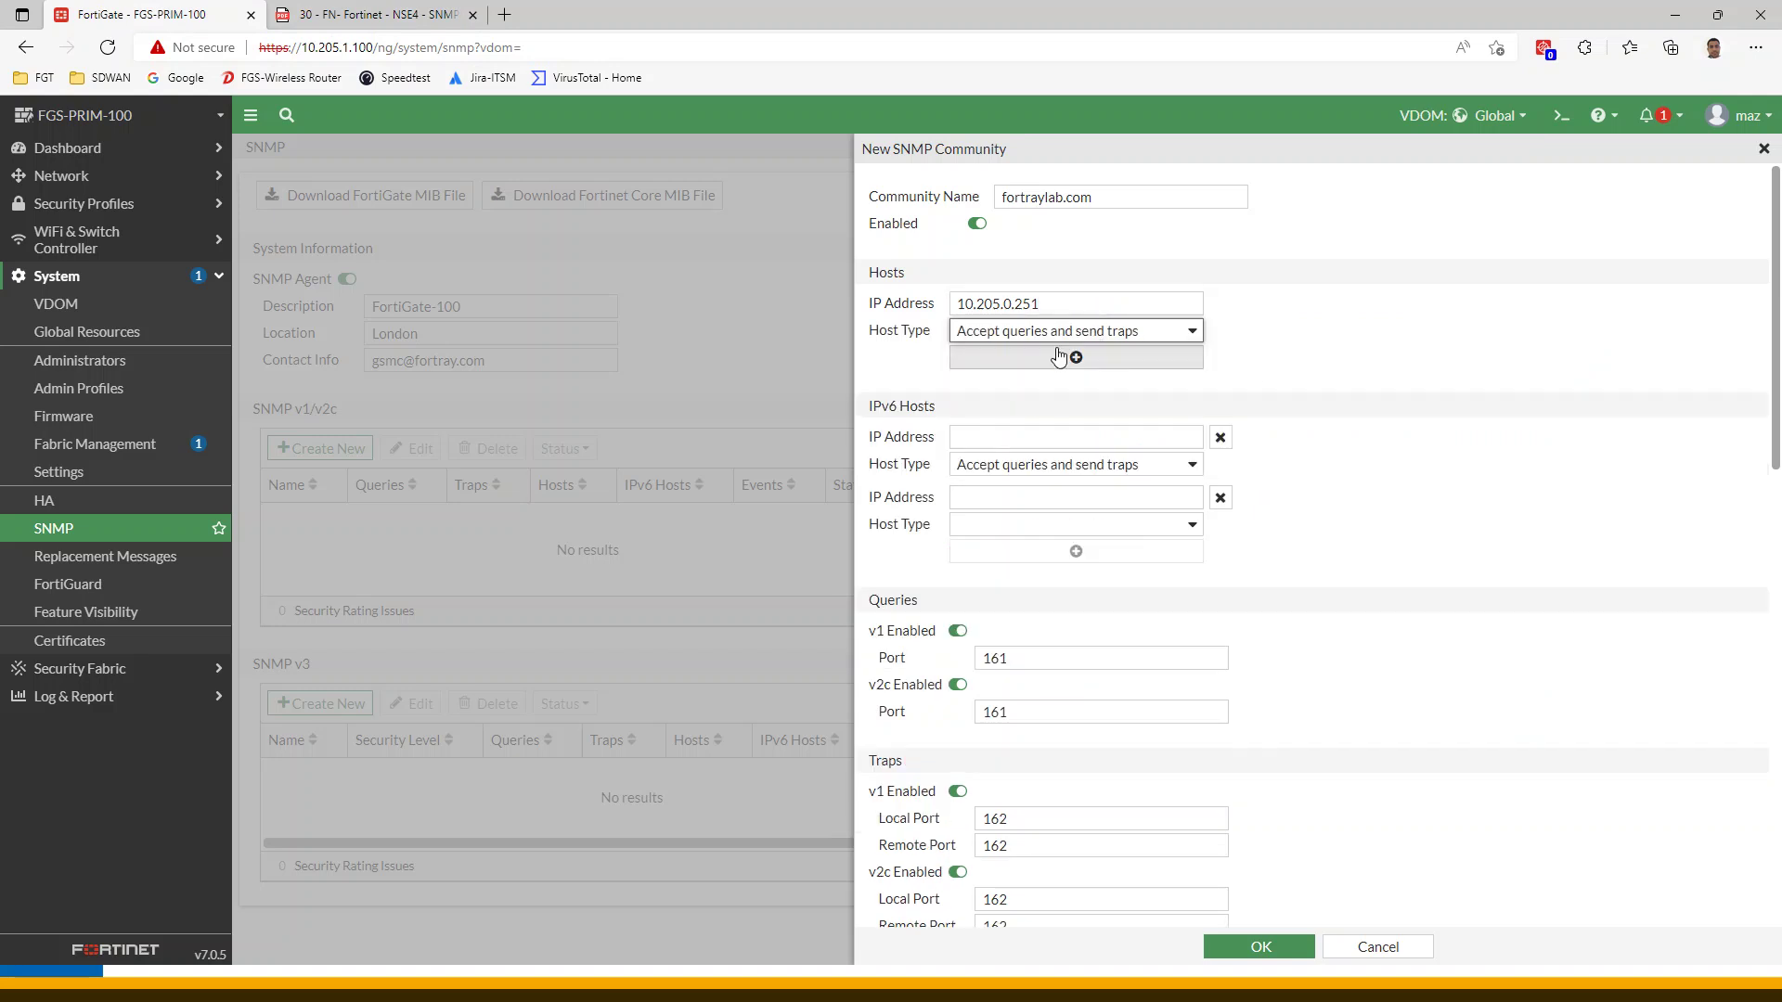
key(ctrl+Tab)
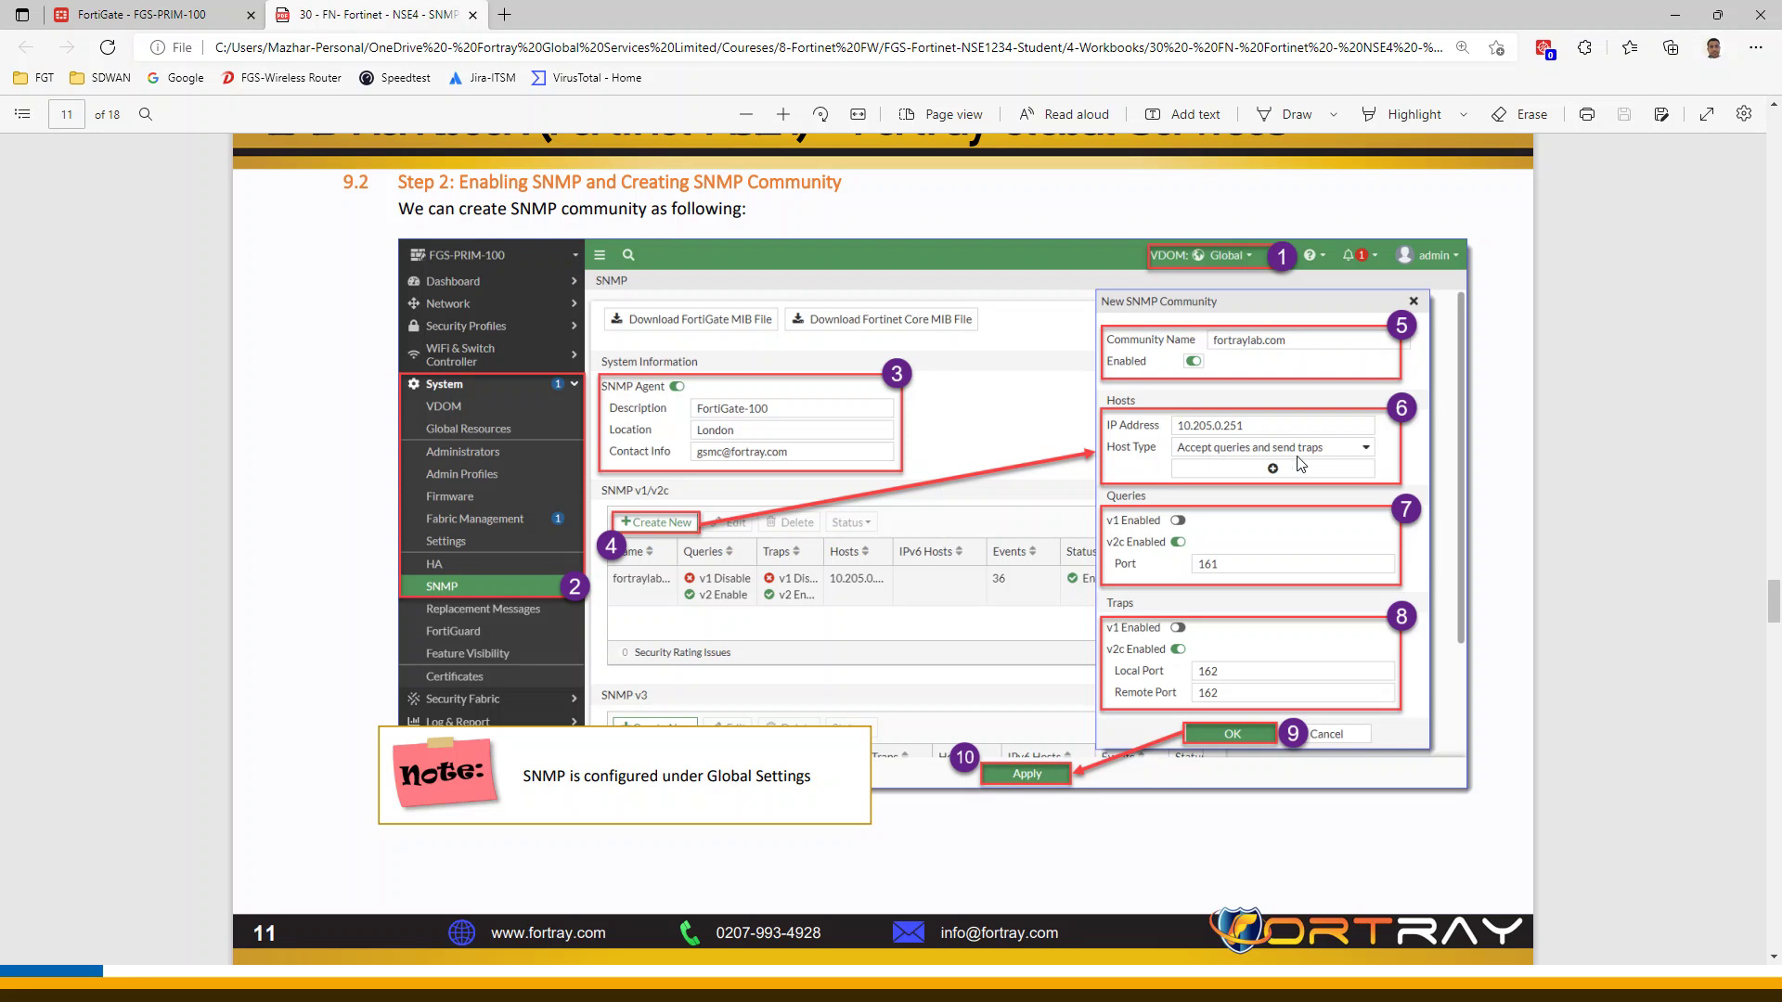
key(ctrl+Tab)
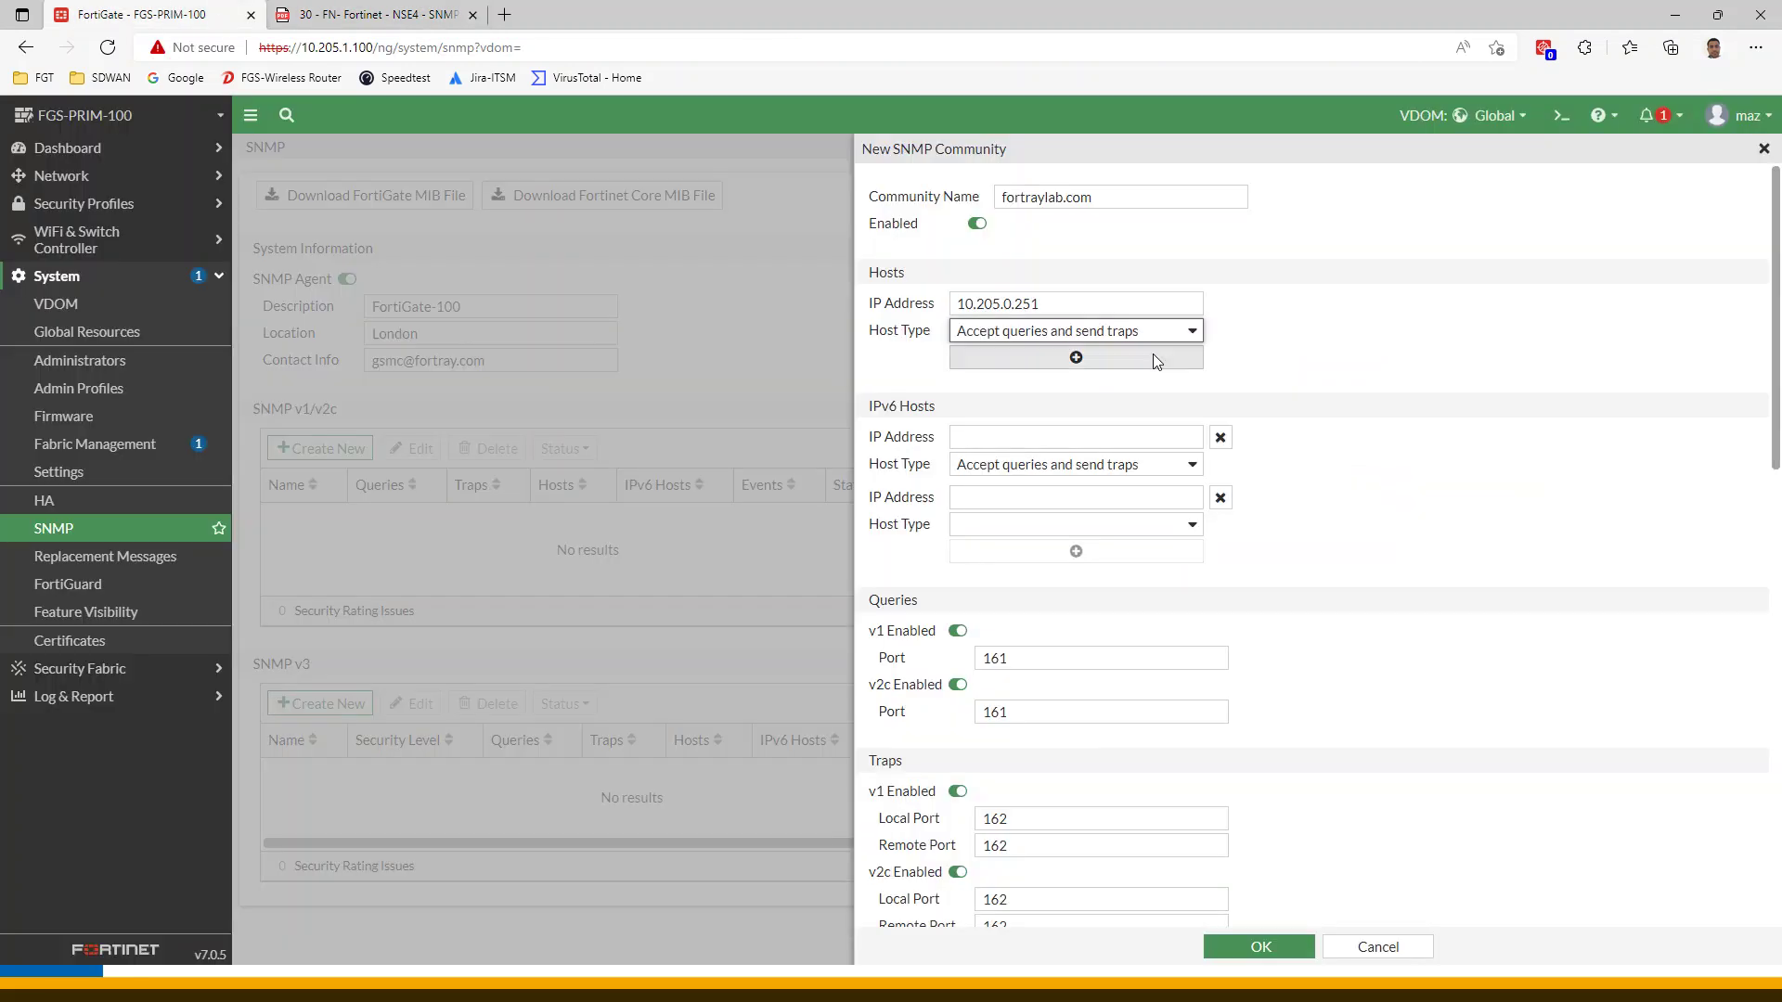
scroll(1244, 456, down, 2)
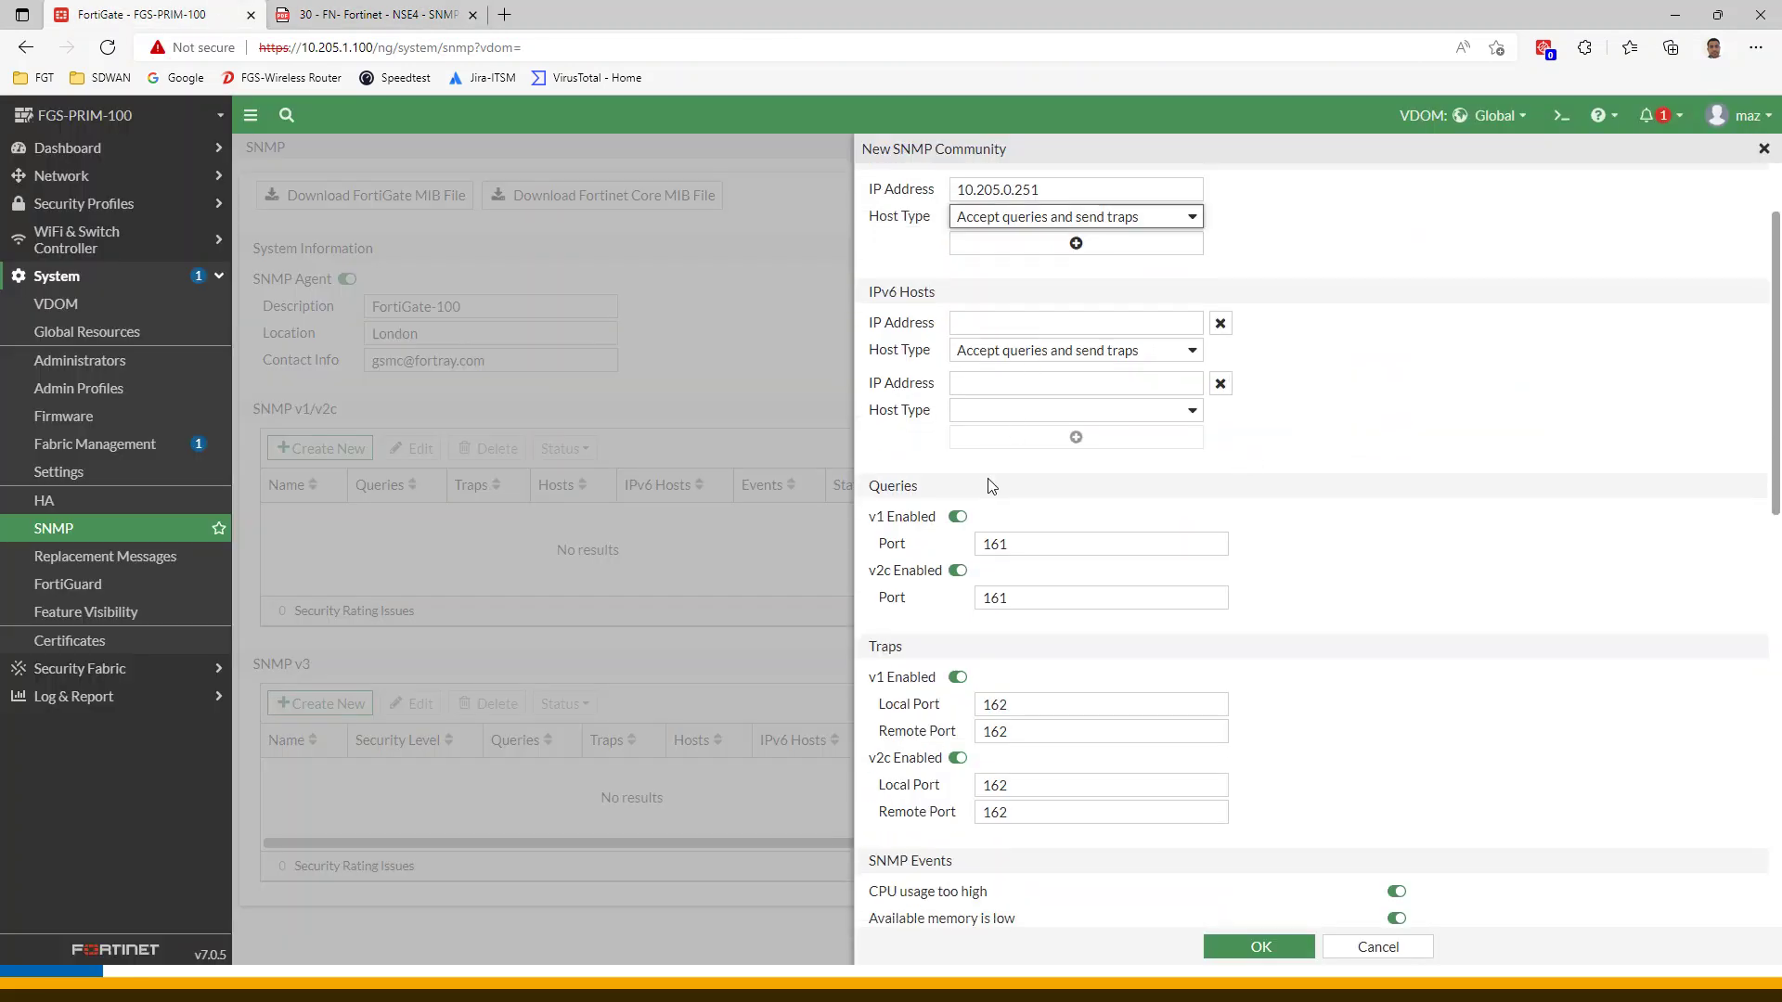
key(ctrl+Tab)
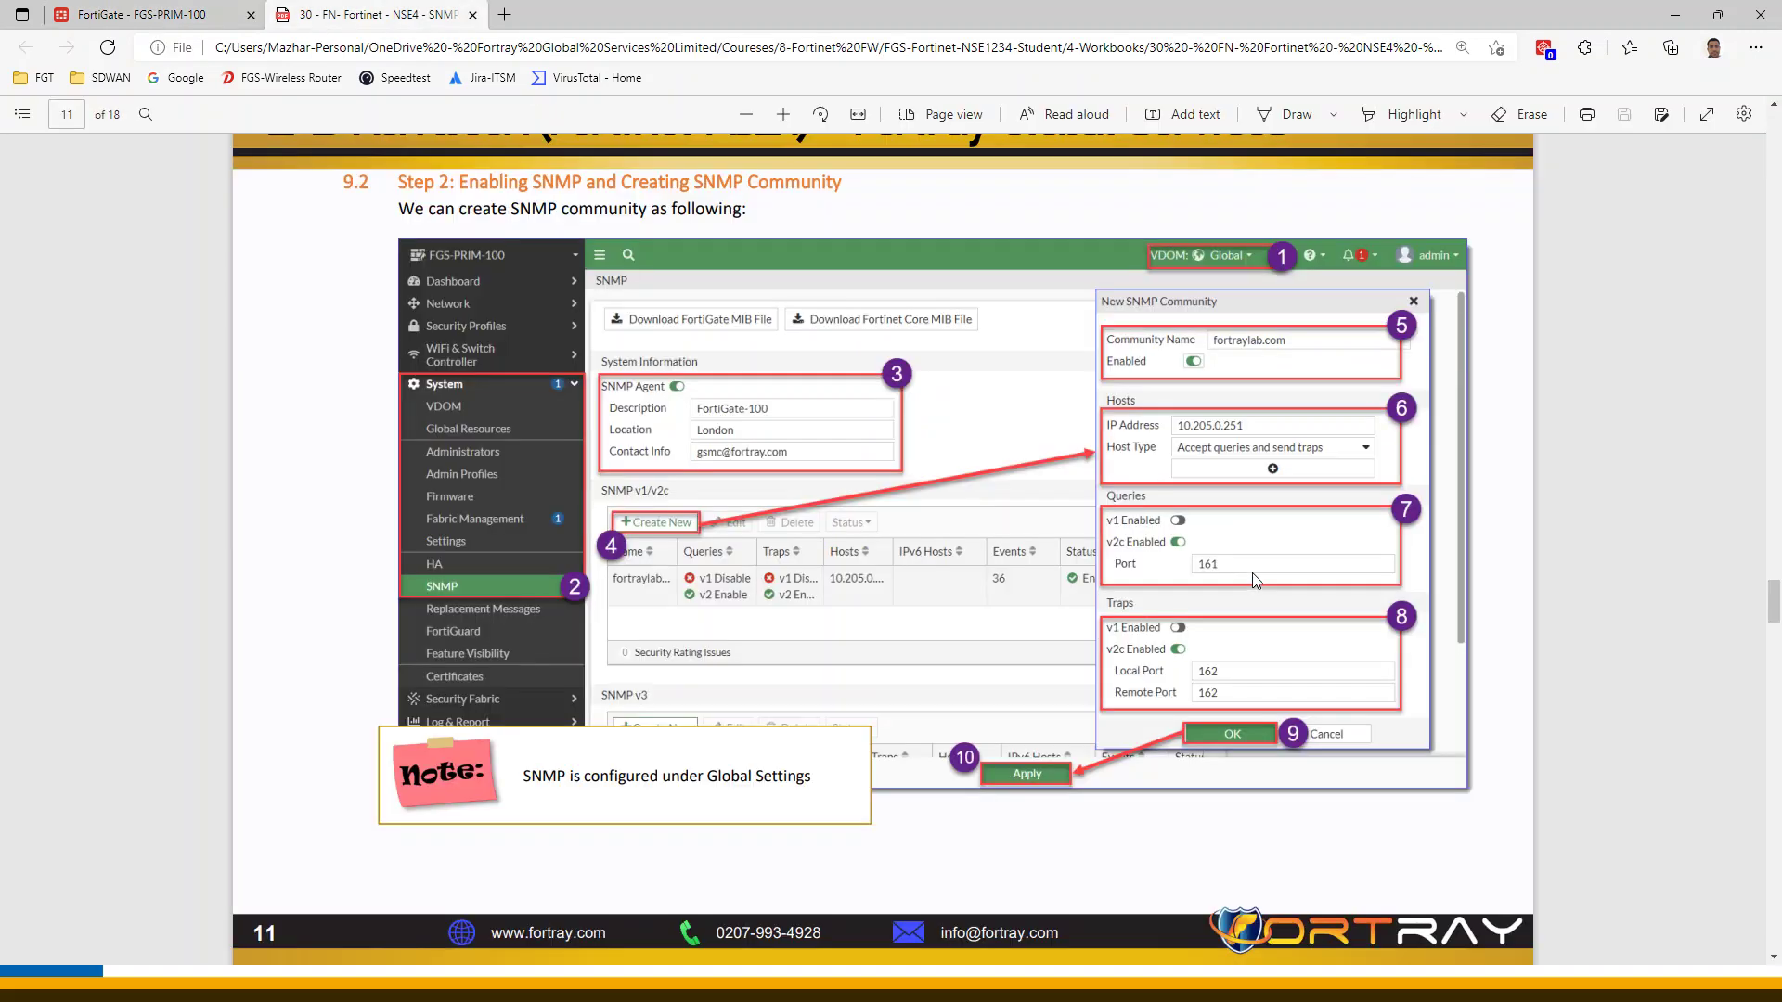
click(258, 22)
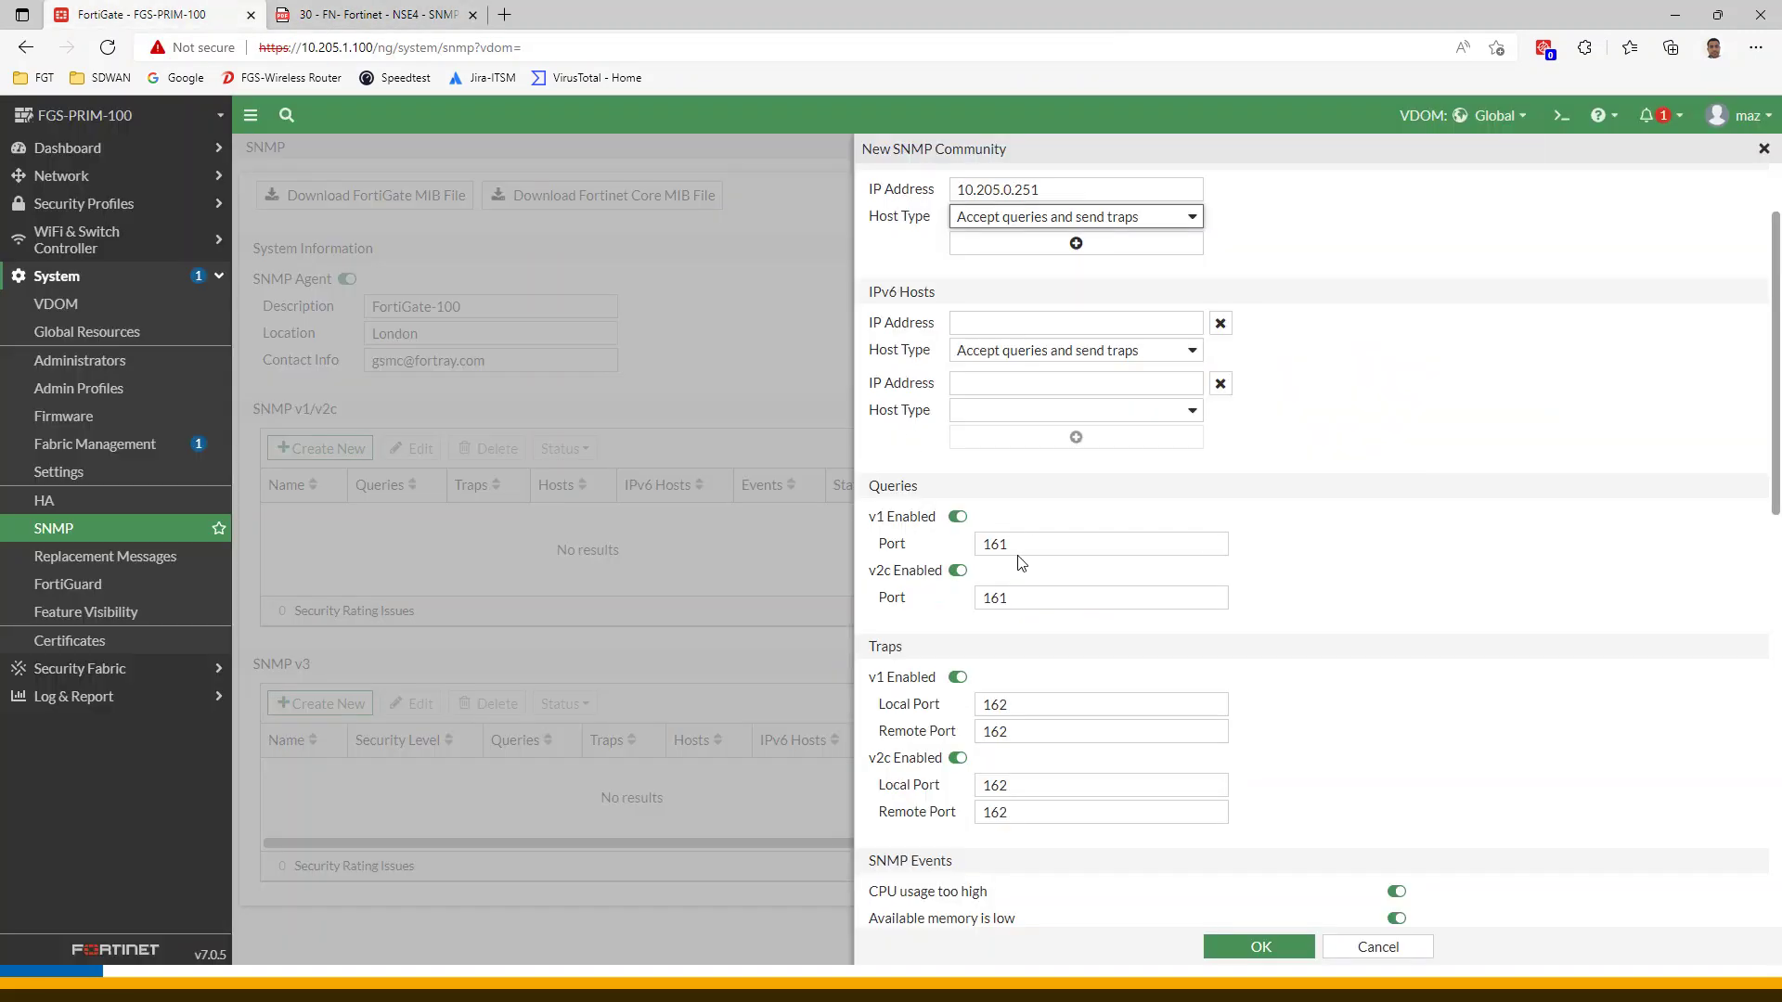
Disable SNMP v1 queries and traps, leaving only v2c enabled
click(954, 521)
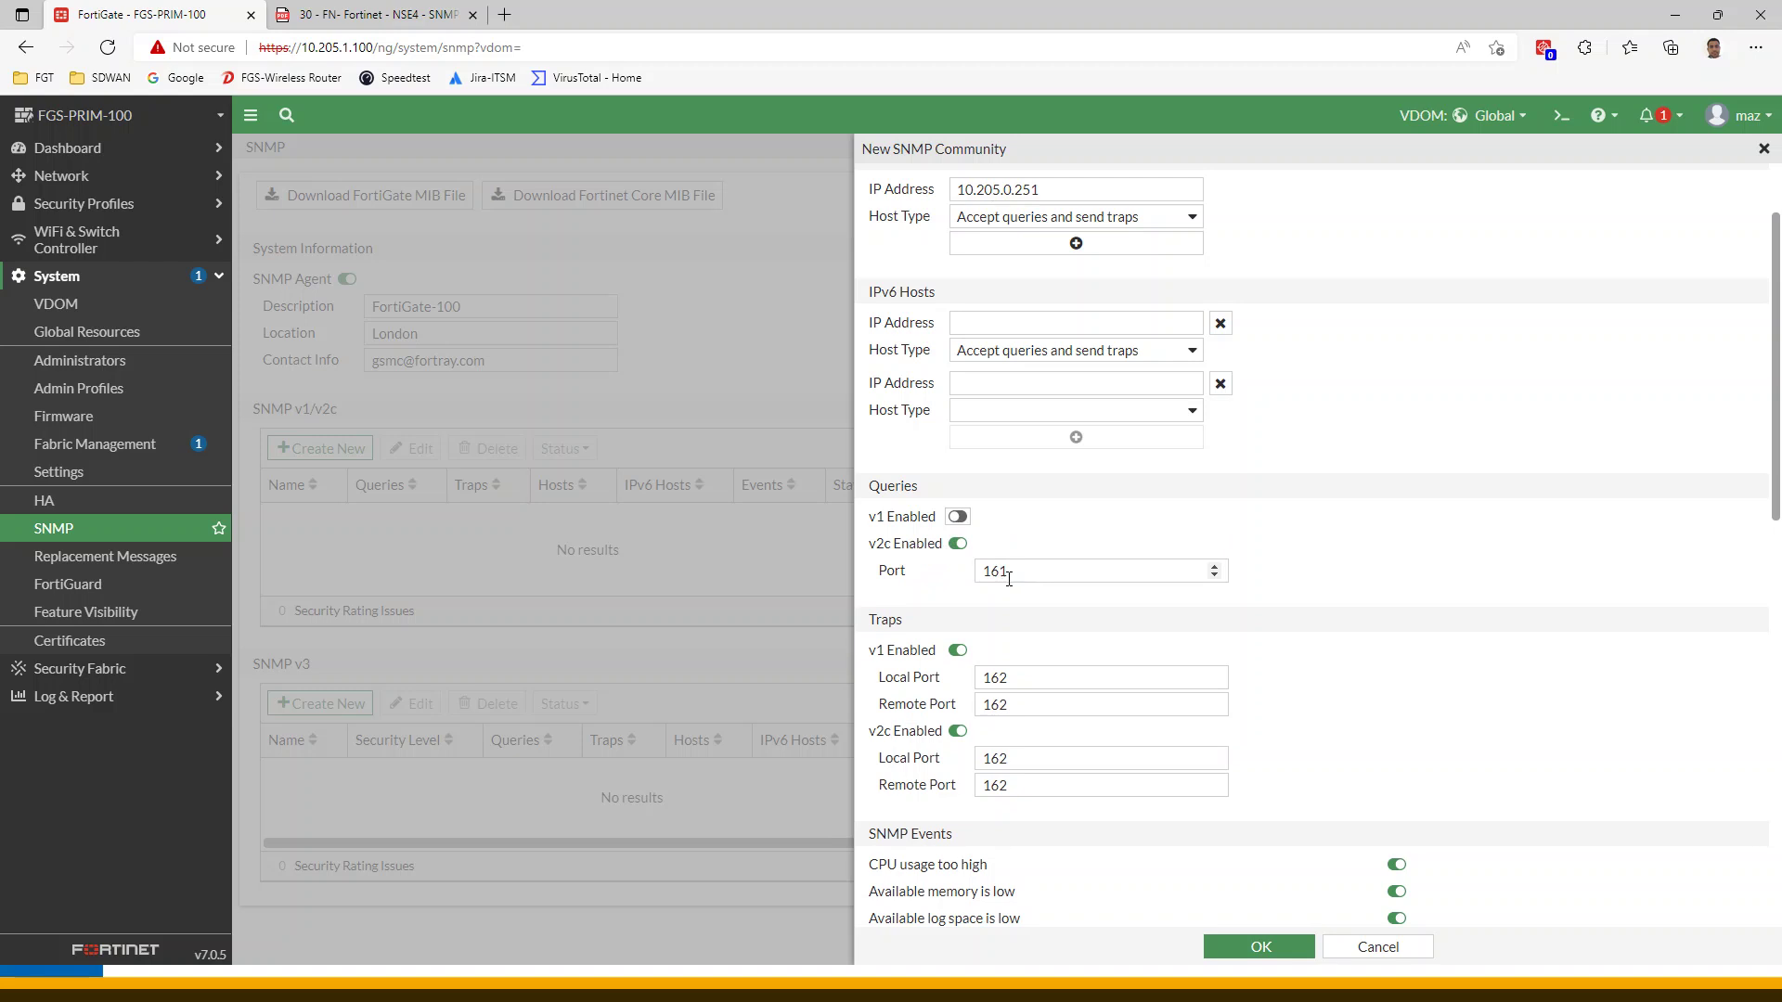
click(957, 650)
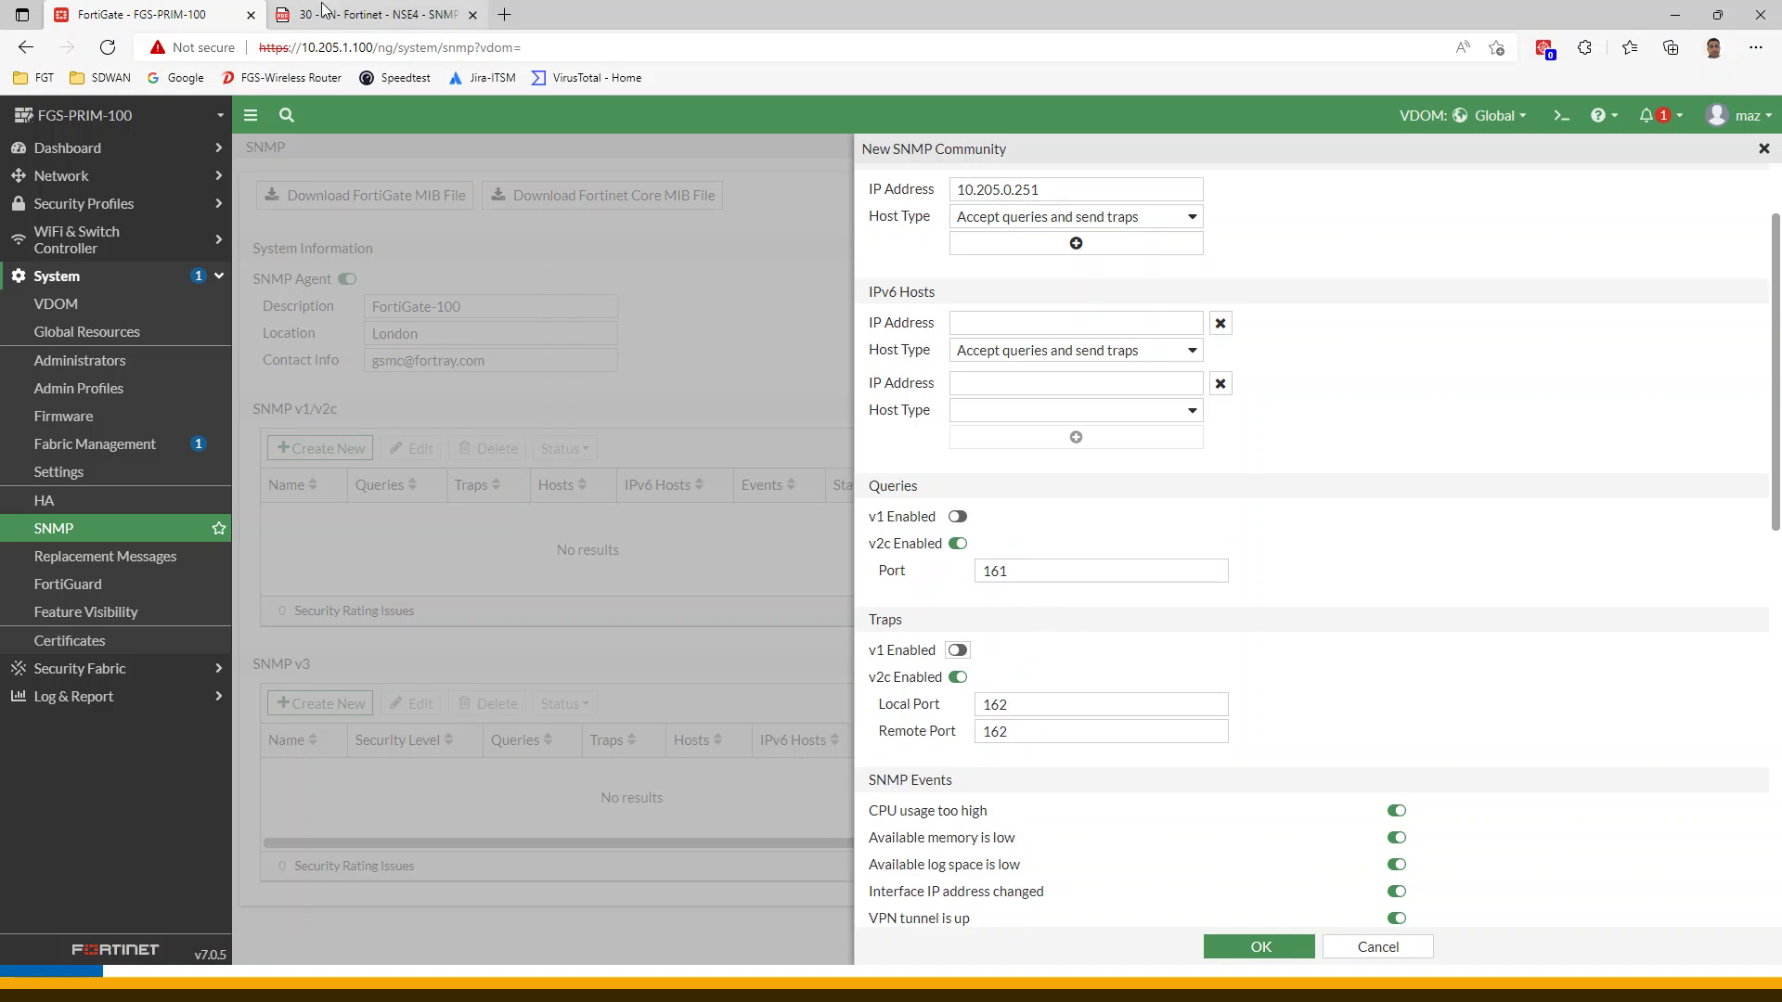
key(ctrl+Tab)
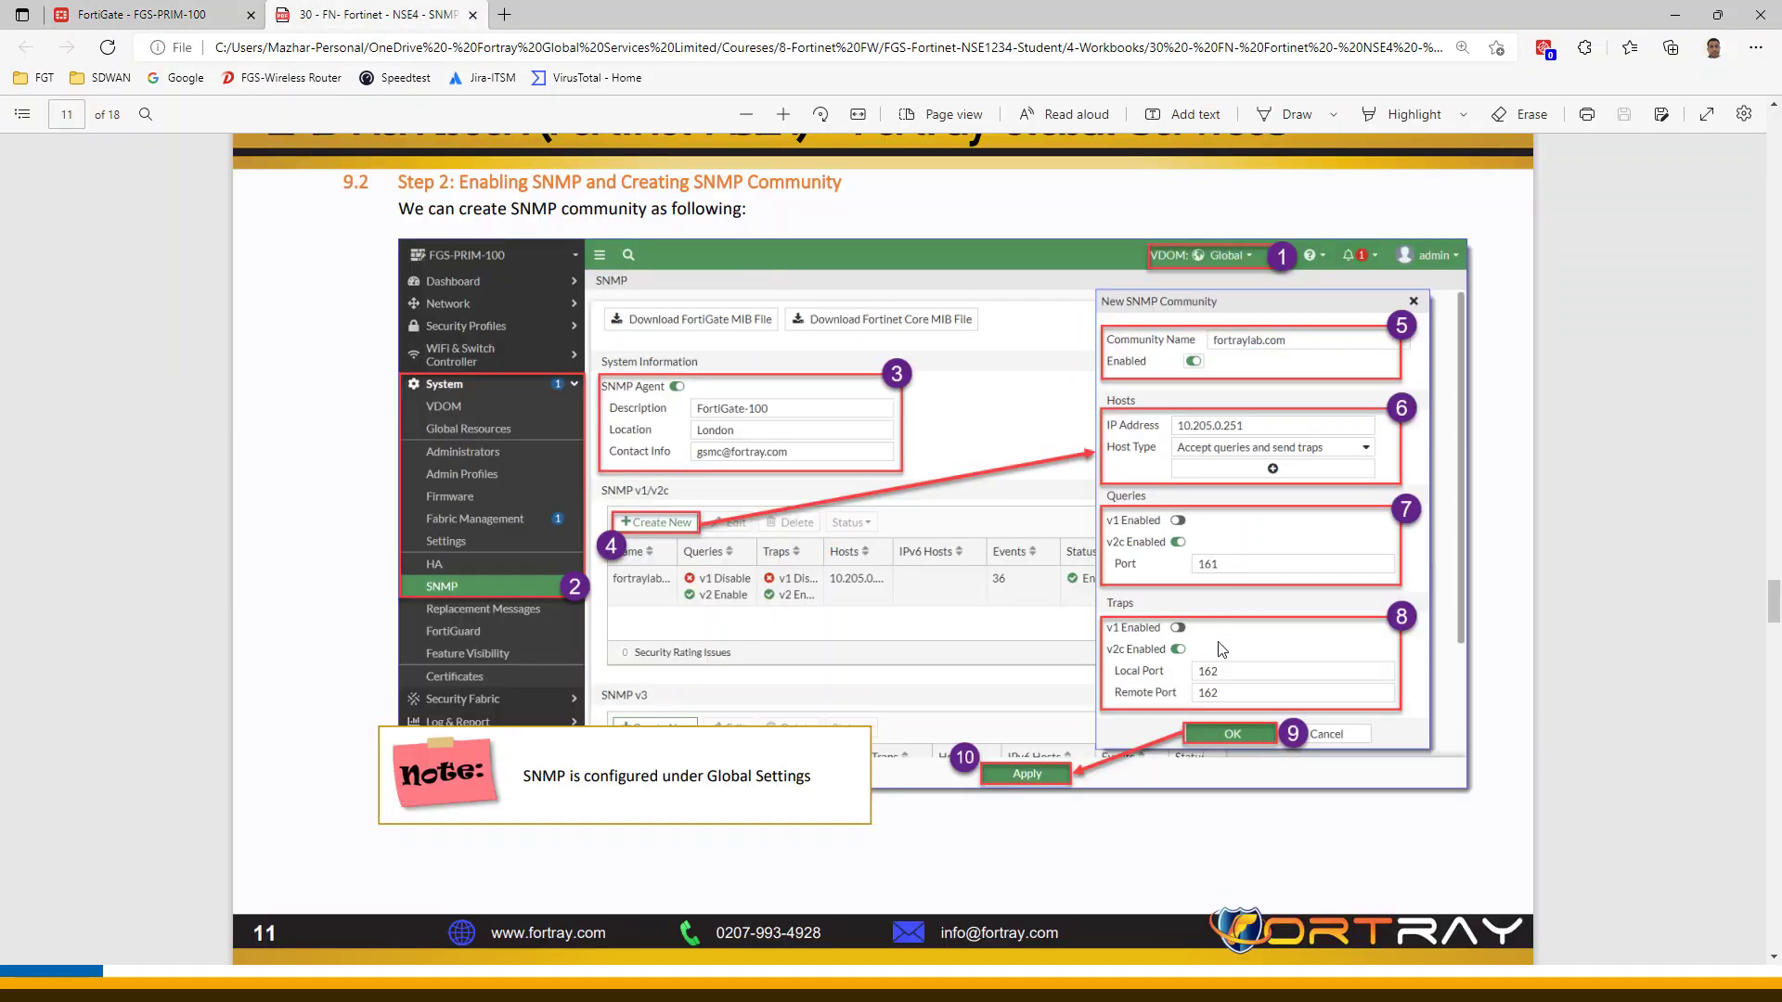
click(139, 14)
scroll(947, 719, down, 3)
scroll(1252, 768, down, 6)
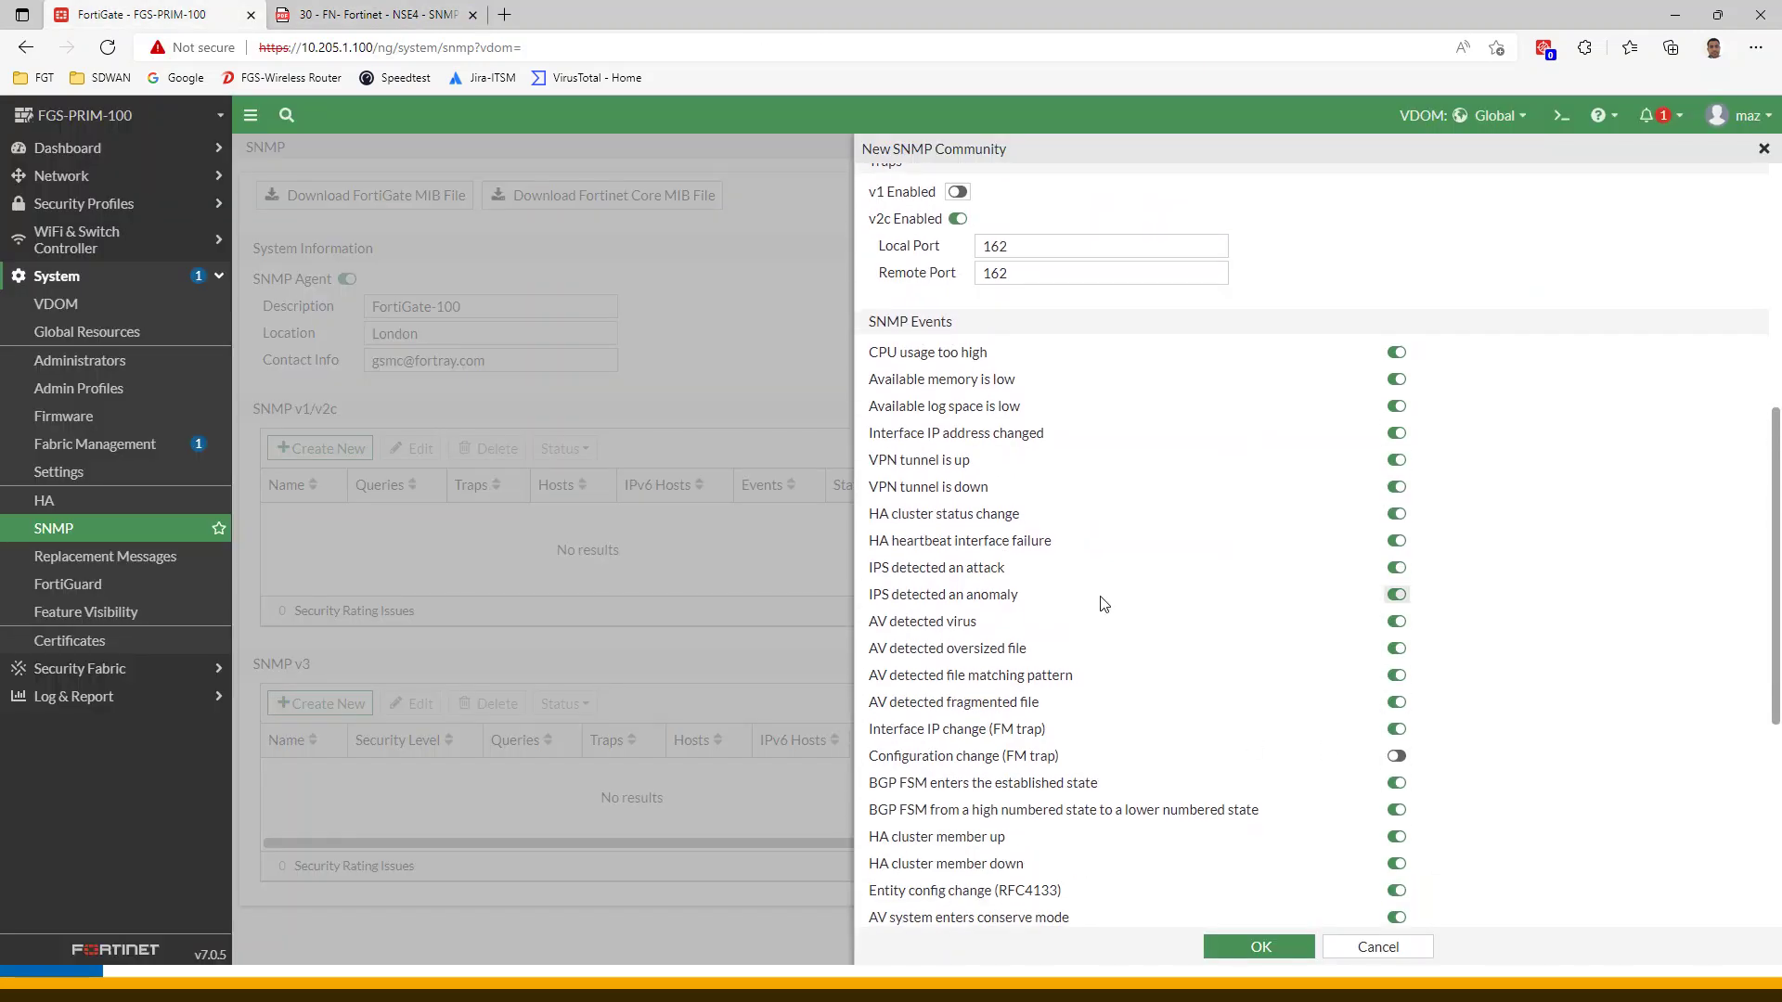
scroll(1104, 612, up, 5)
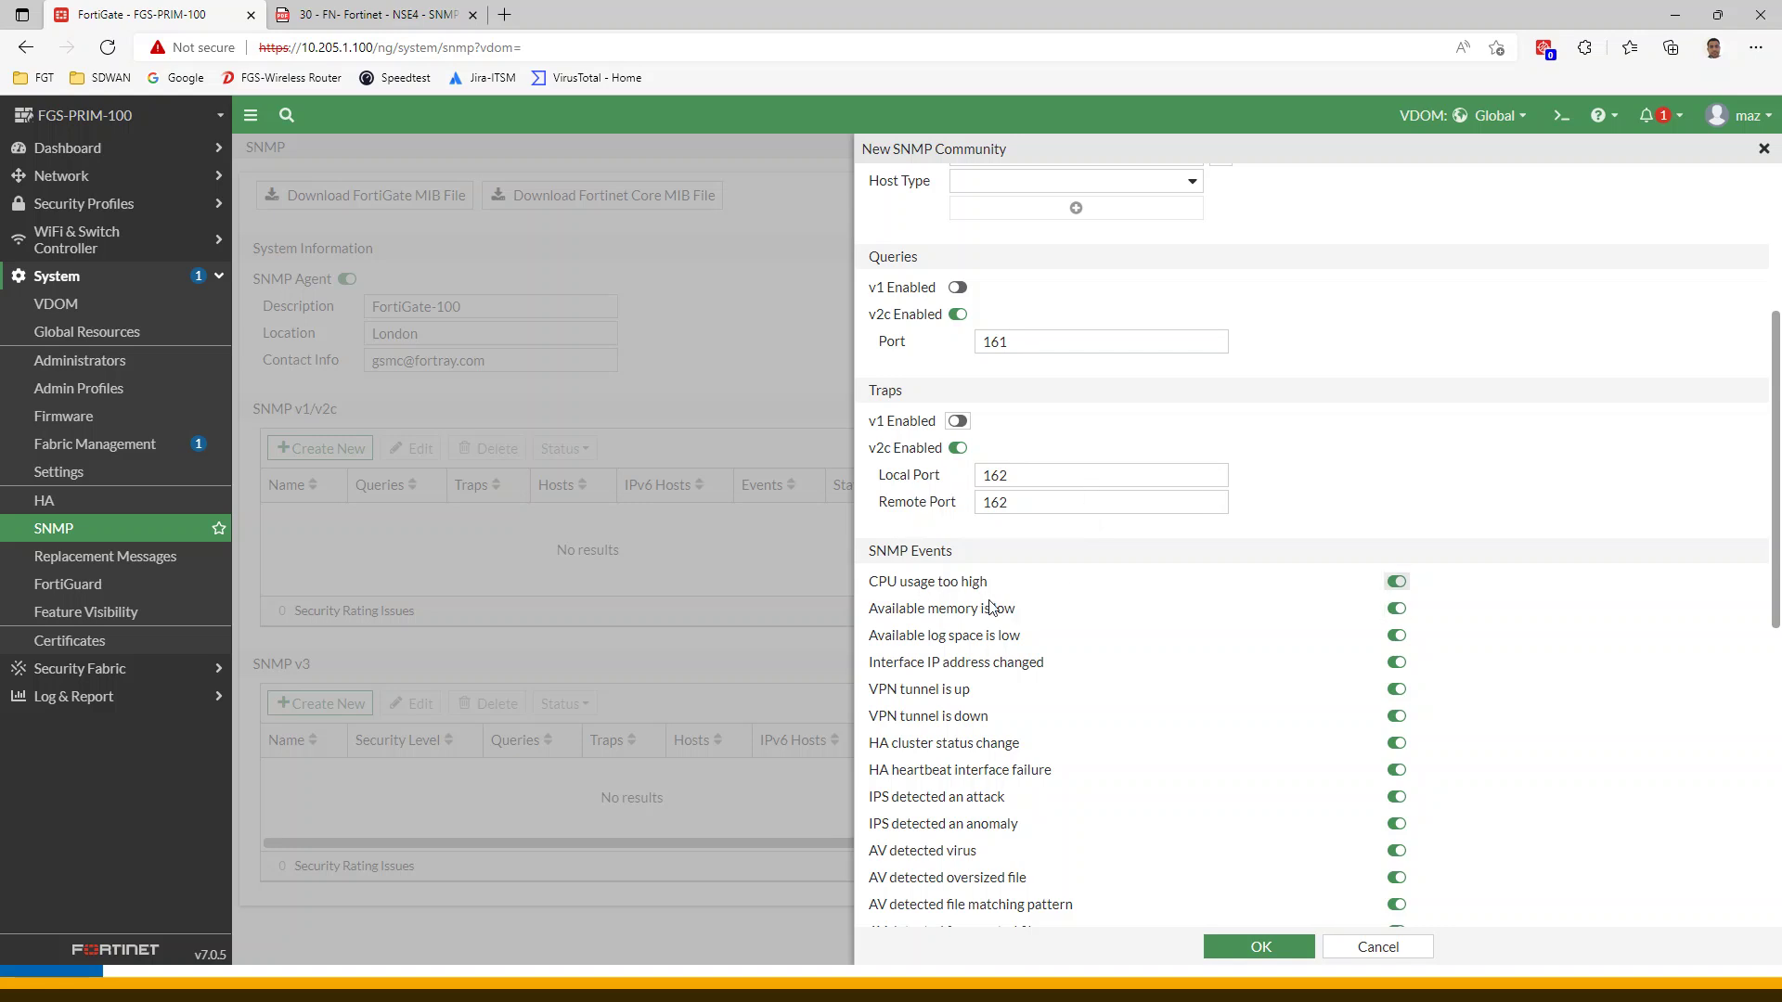
click(356, 20)
scroll(1032, 639, down, 4)
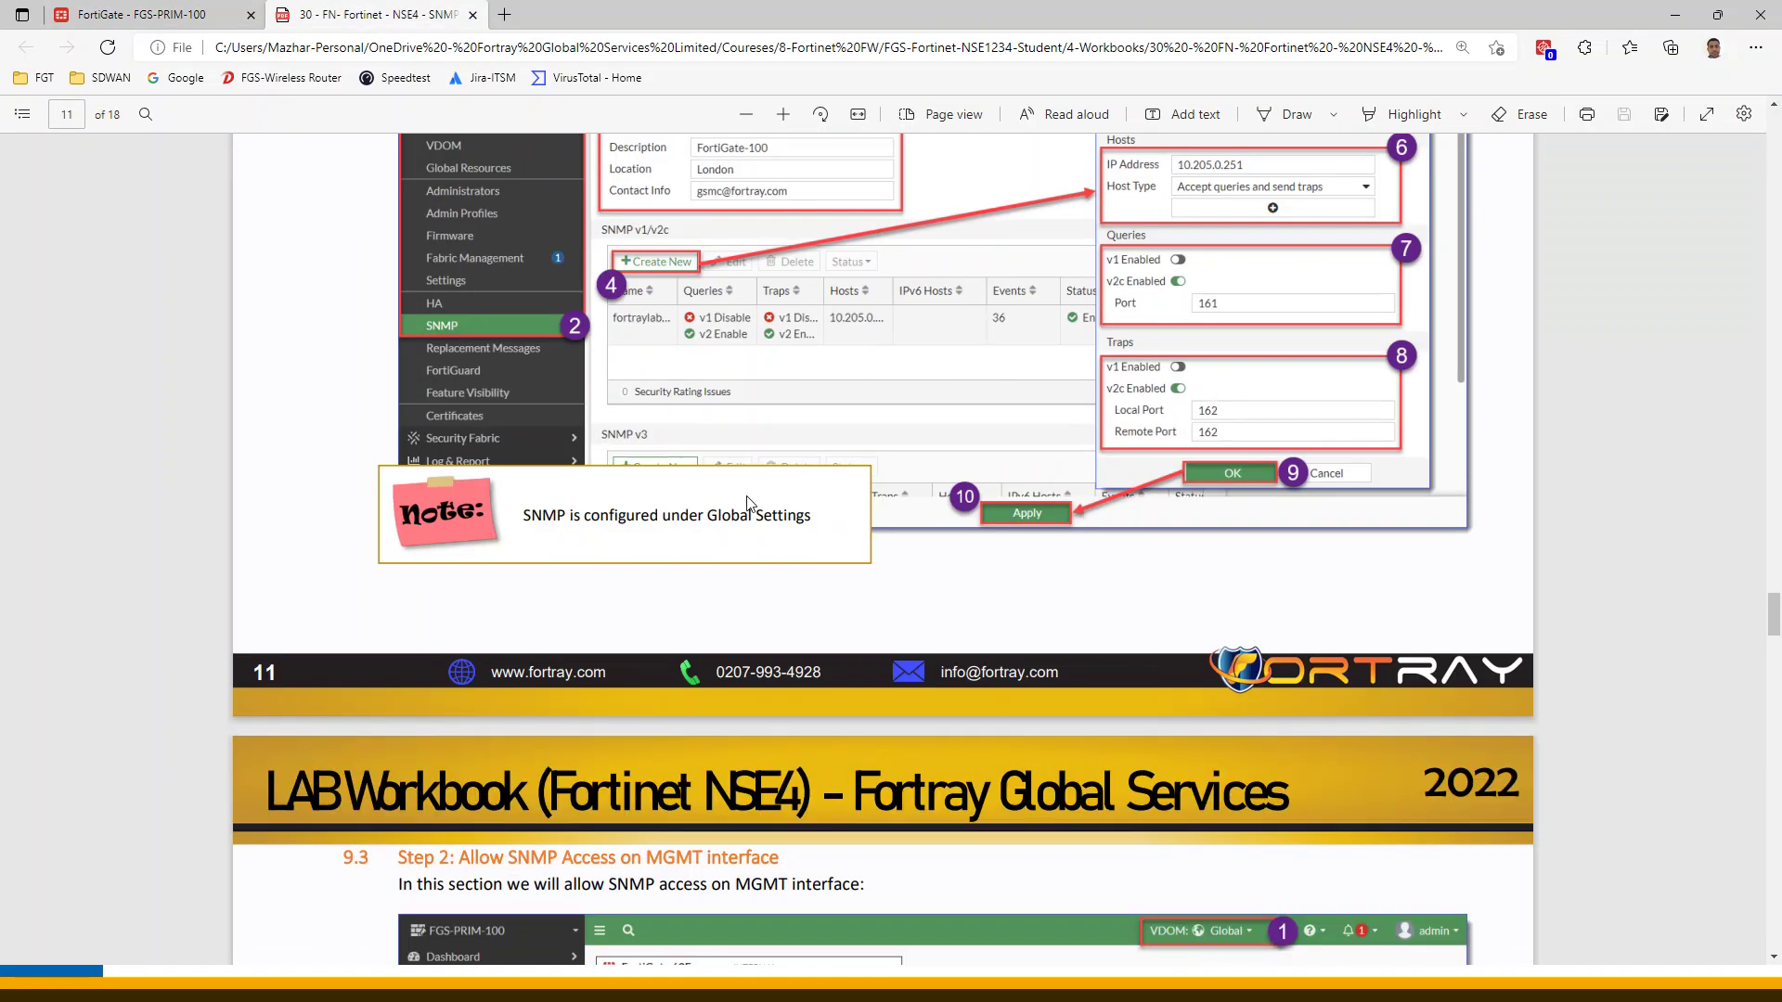
click(139, 14)
scroll(1289, 603, down, 10)
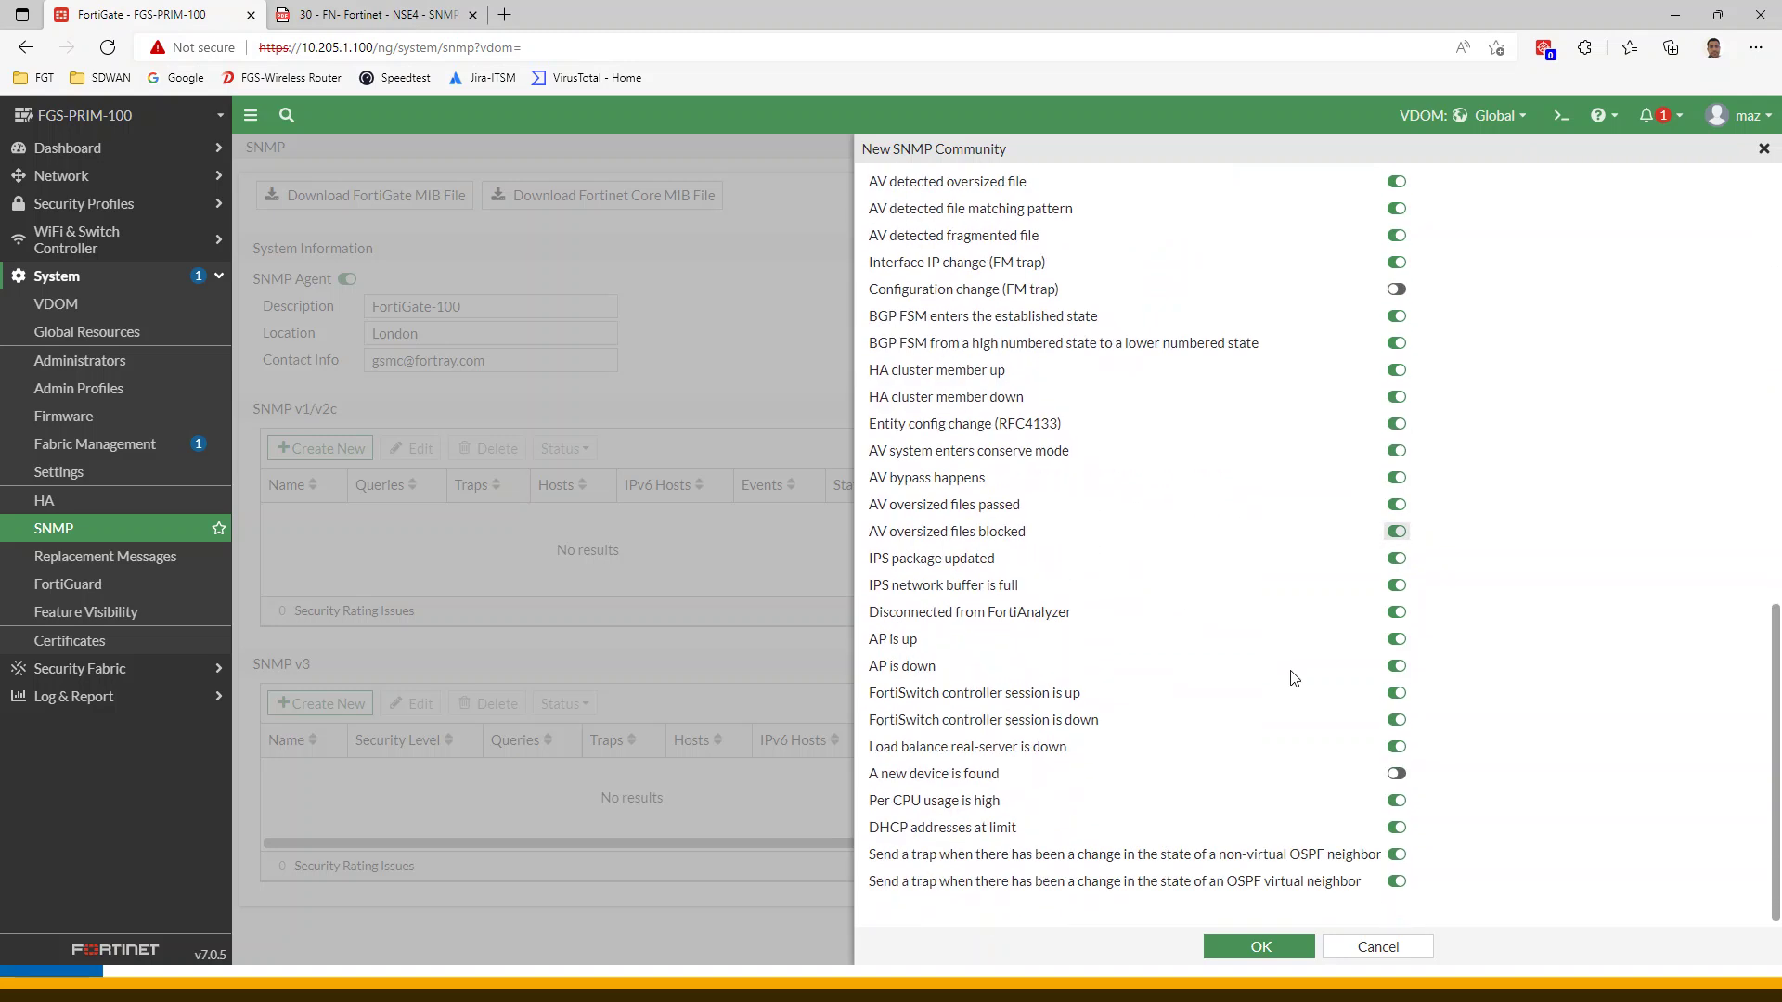
Save the fortraylab.com community and apply the global SNMP settings
click(1234, 946)
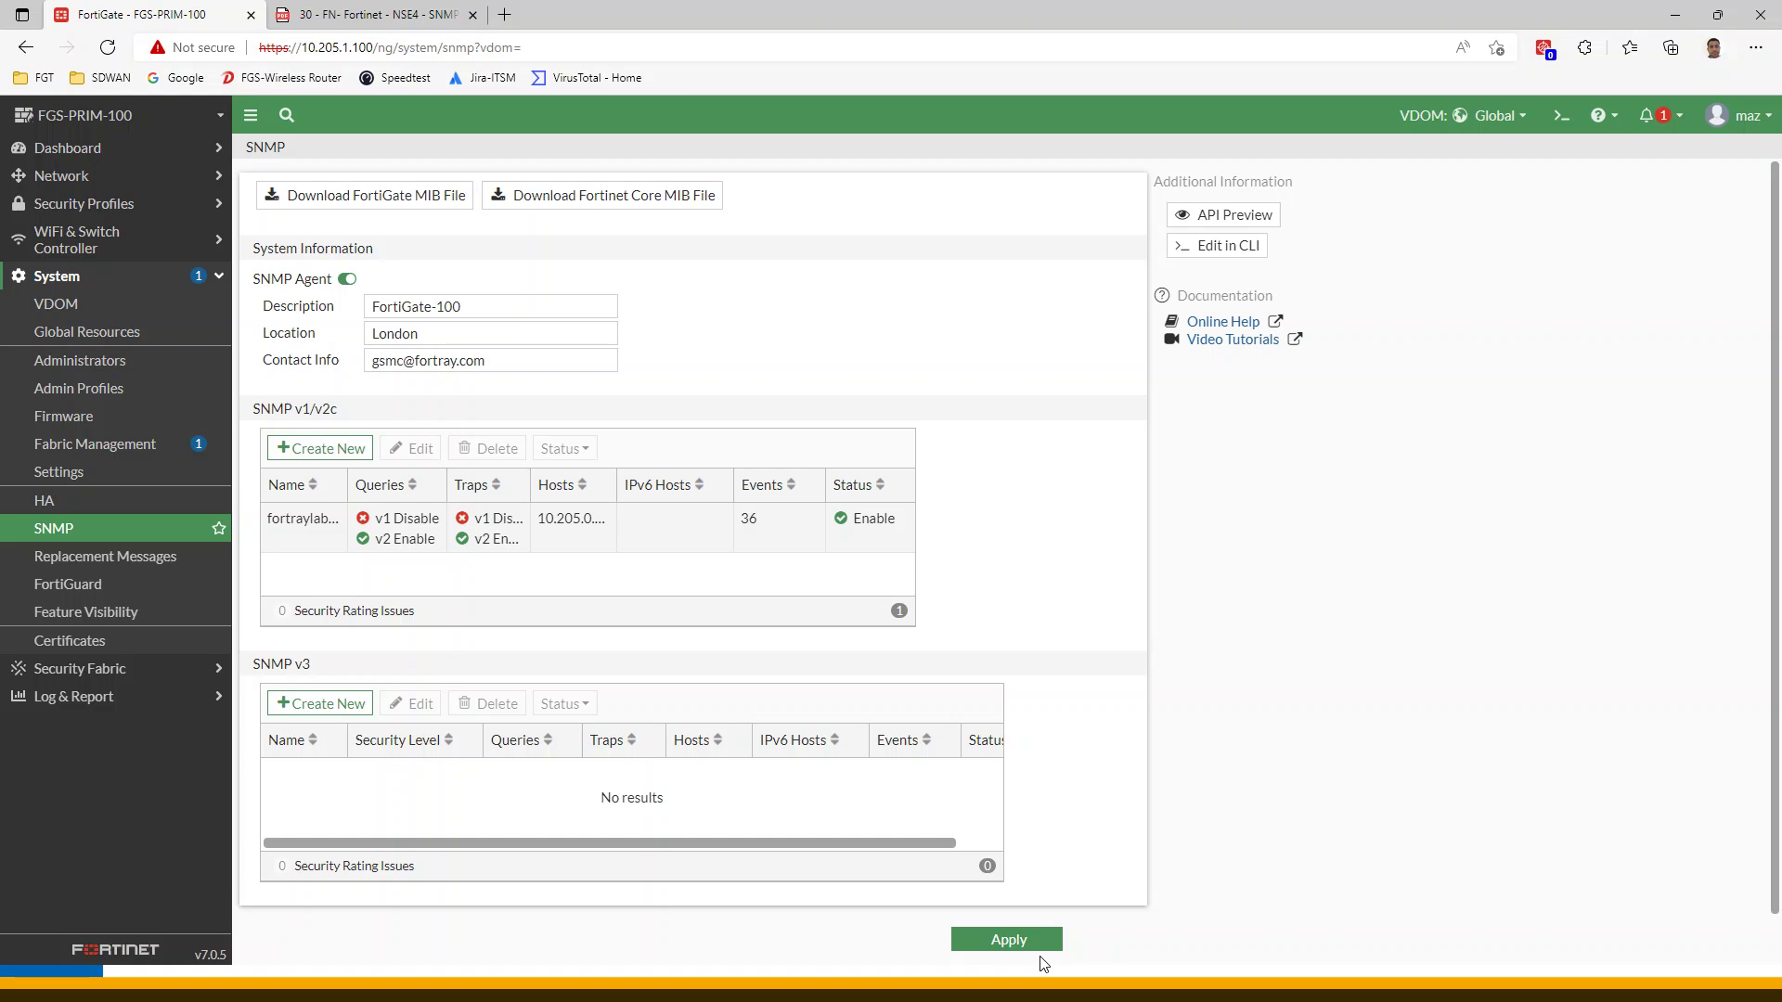
click(1034, 939)
click(371, 14)
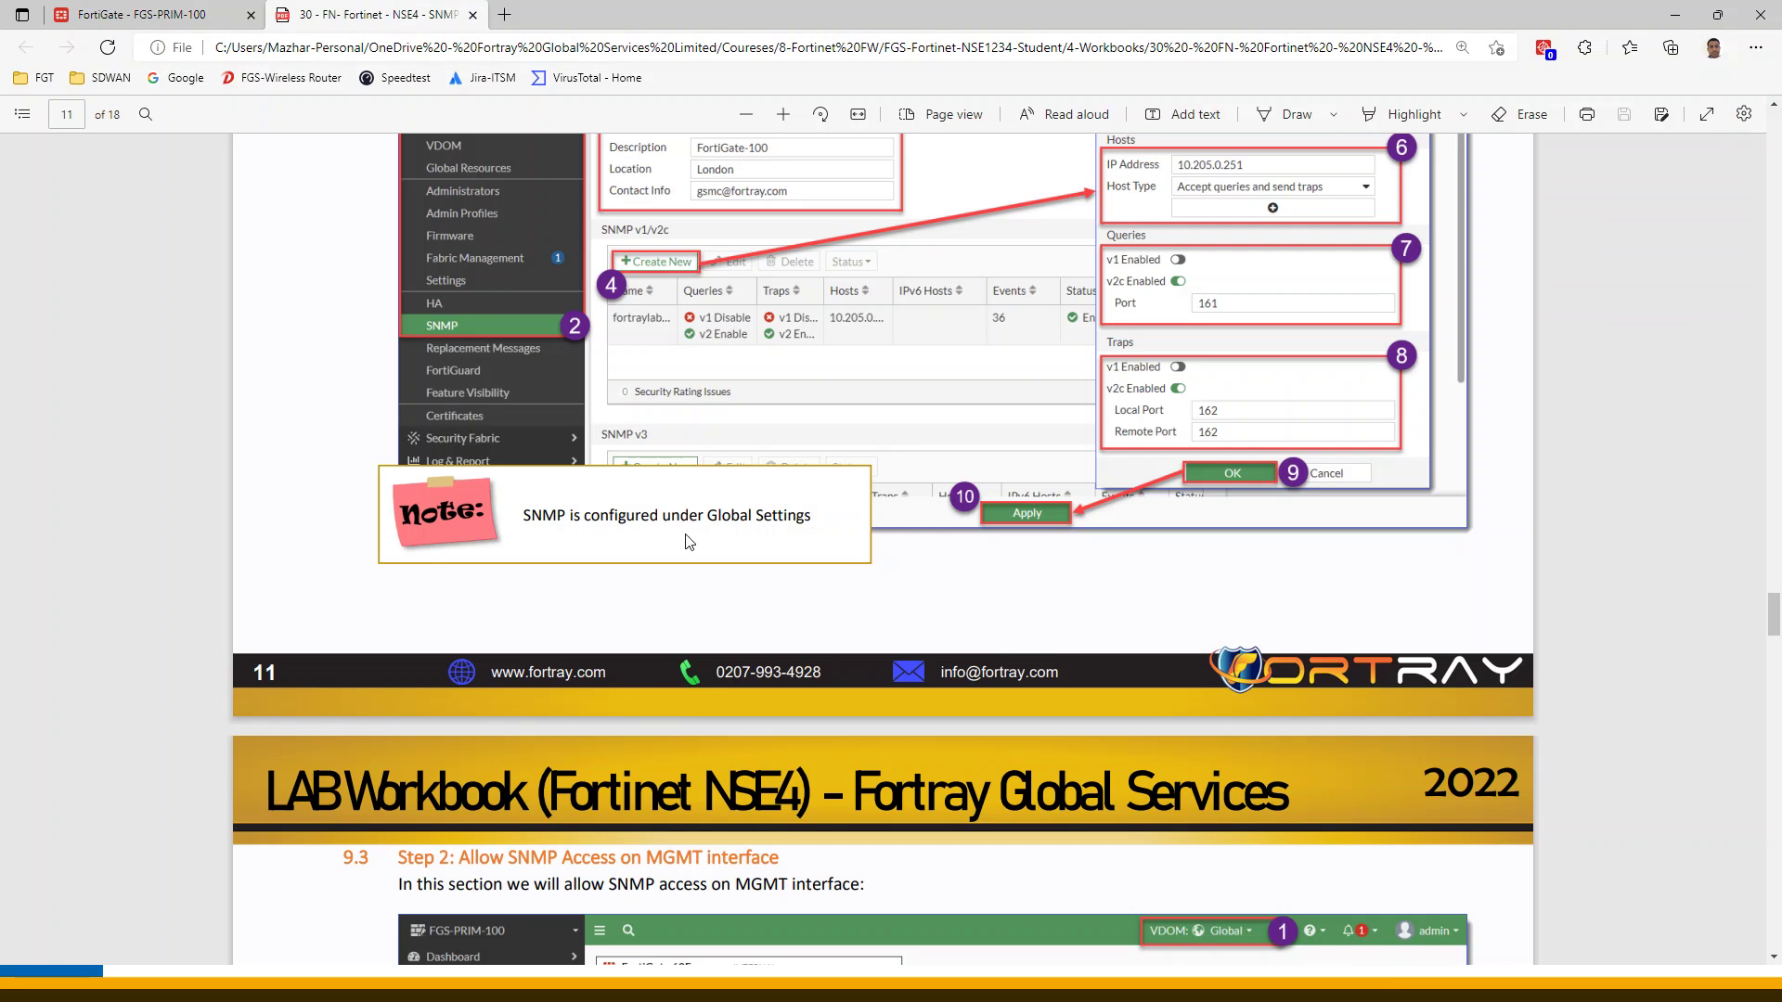
click(139, 14)
click(1010, 940)
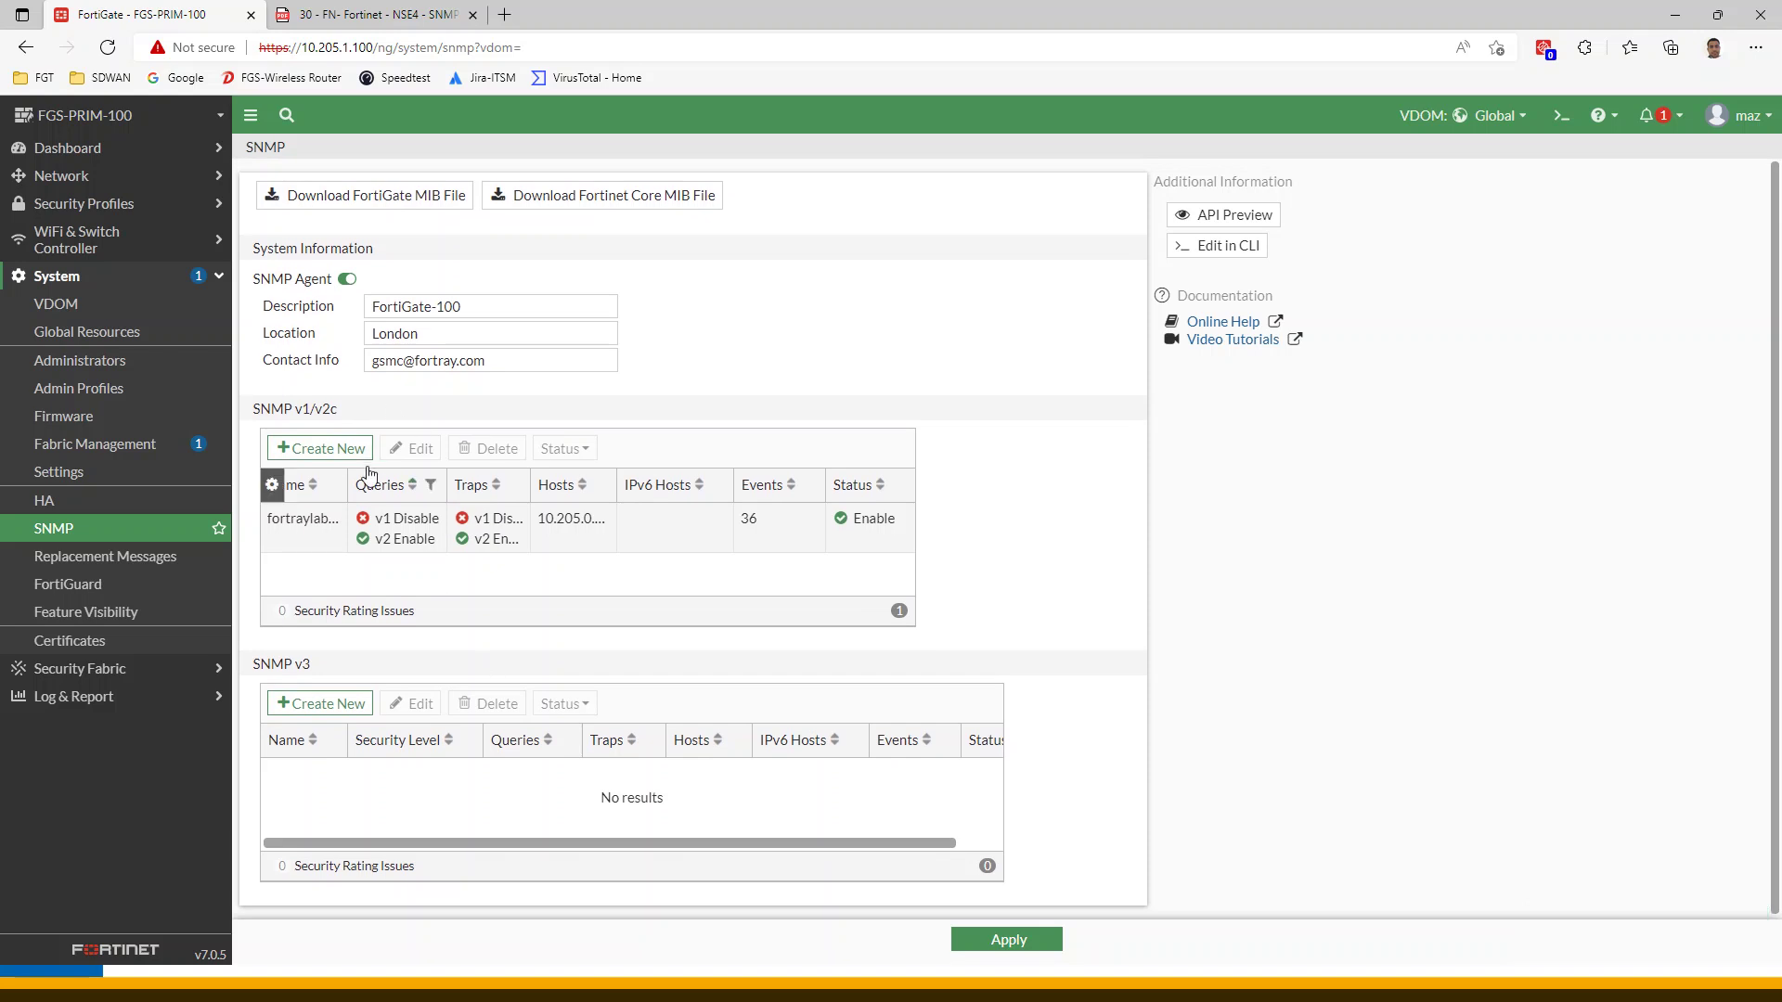
click(322, 538)
click(413, 449)
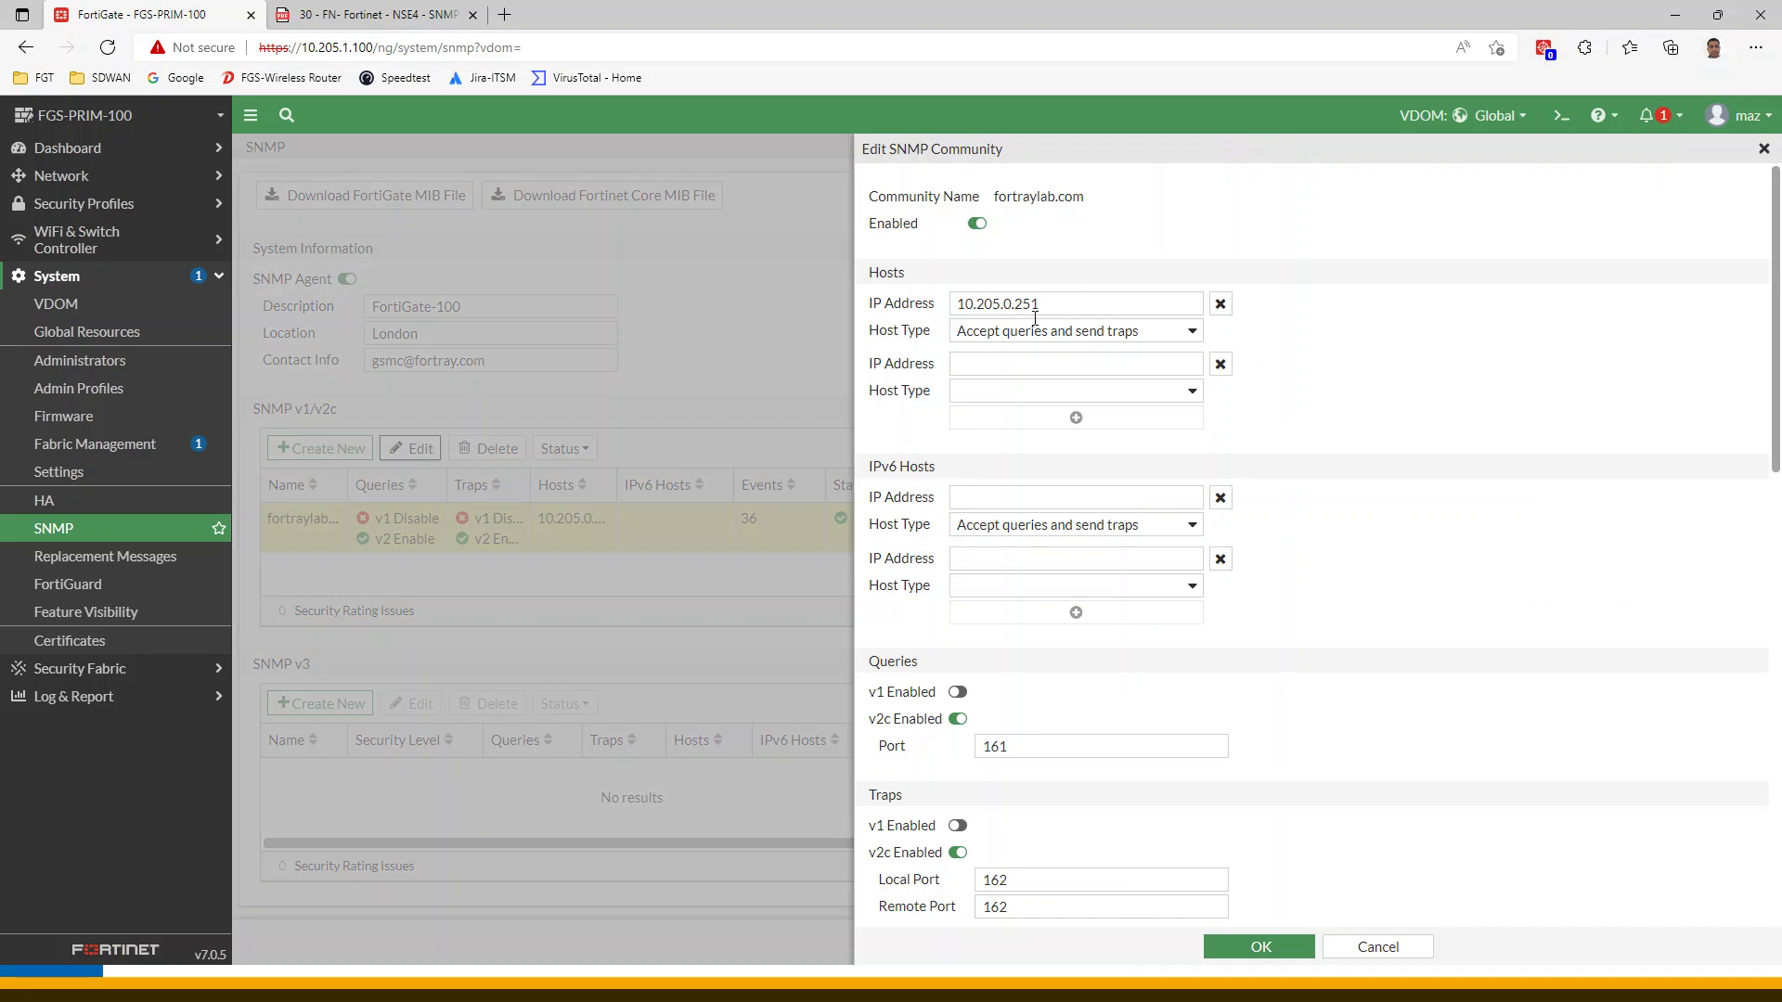
scroll(1067, 650, down, 3)
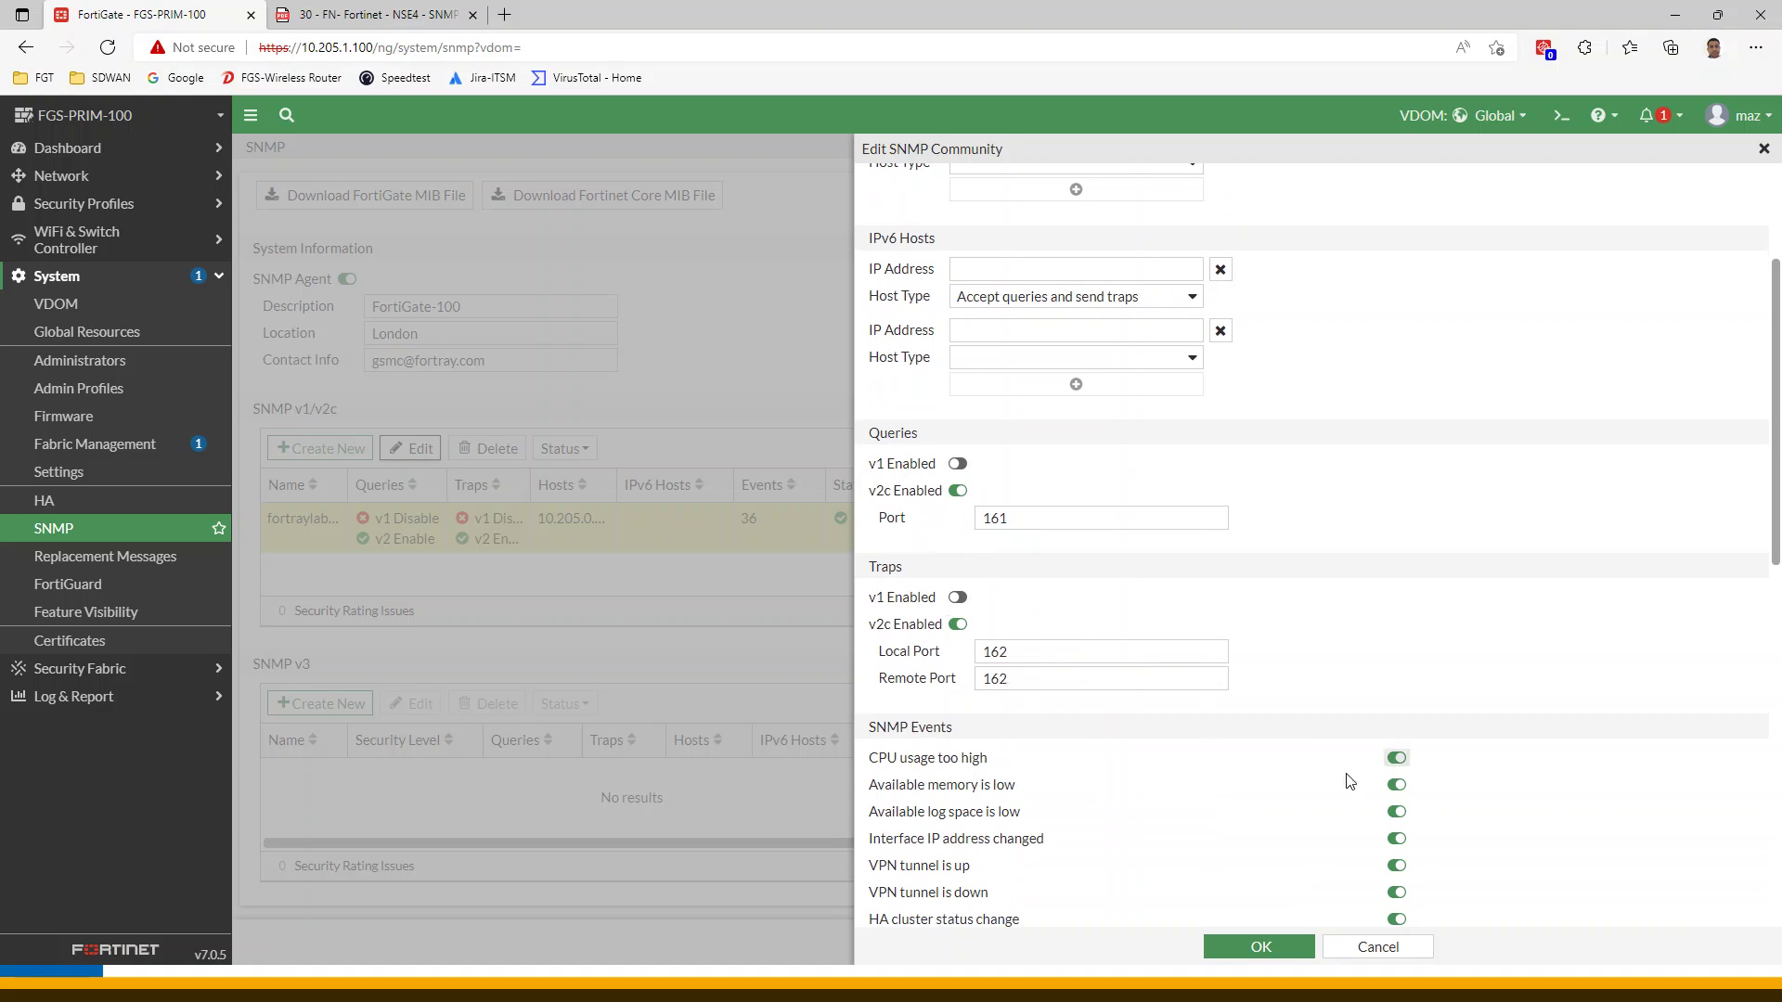
scroll(1392, 776, down, 10)
scroll(1216, 768, up, 7)
scroll(1215, 768, up, 4)
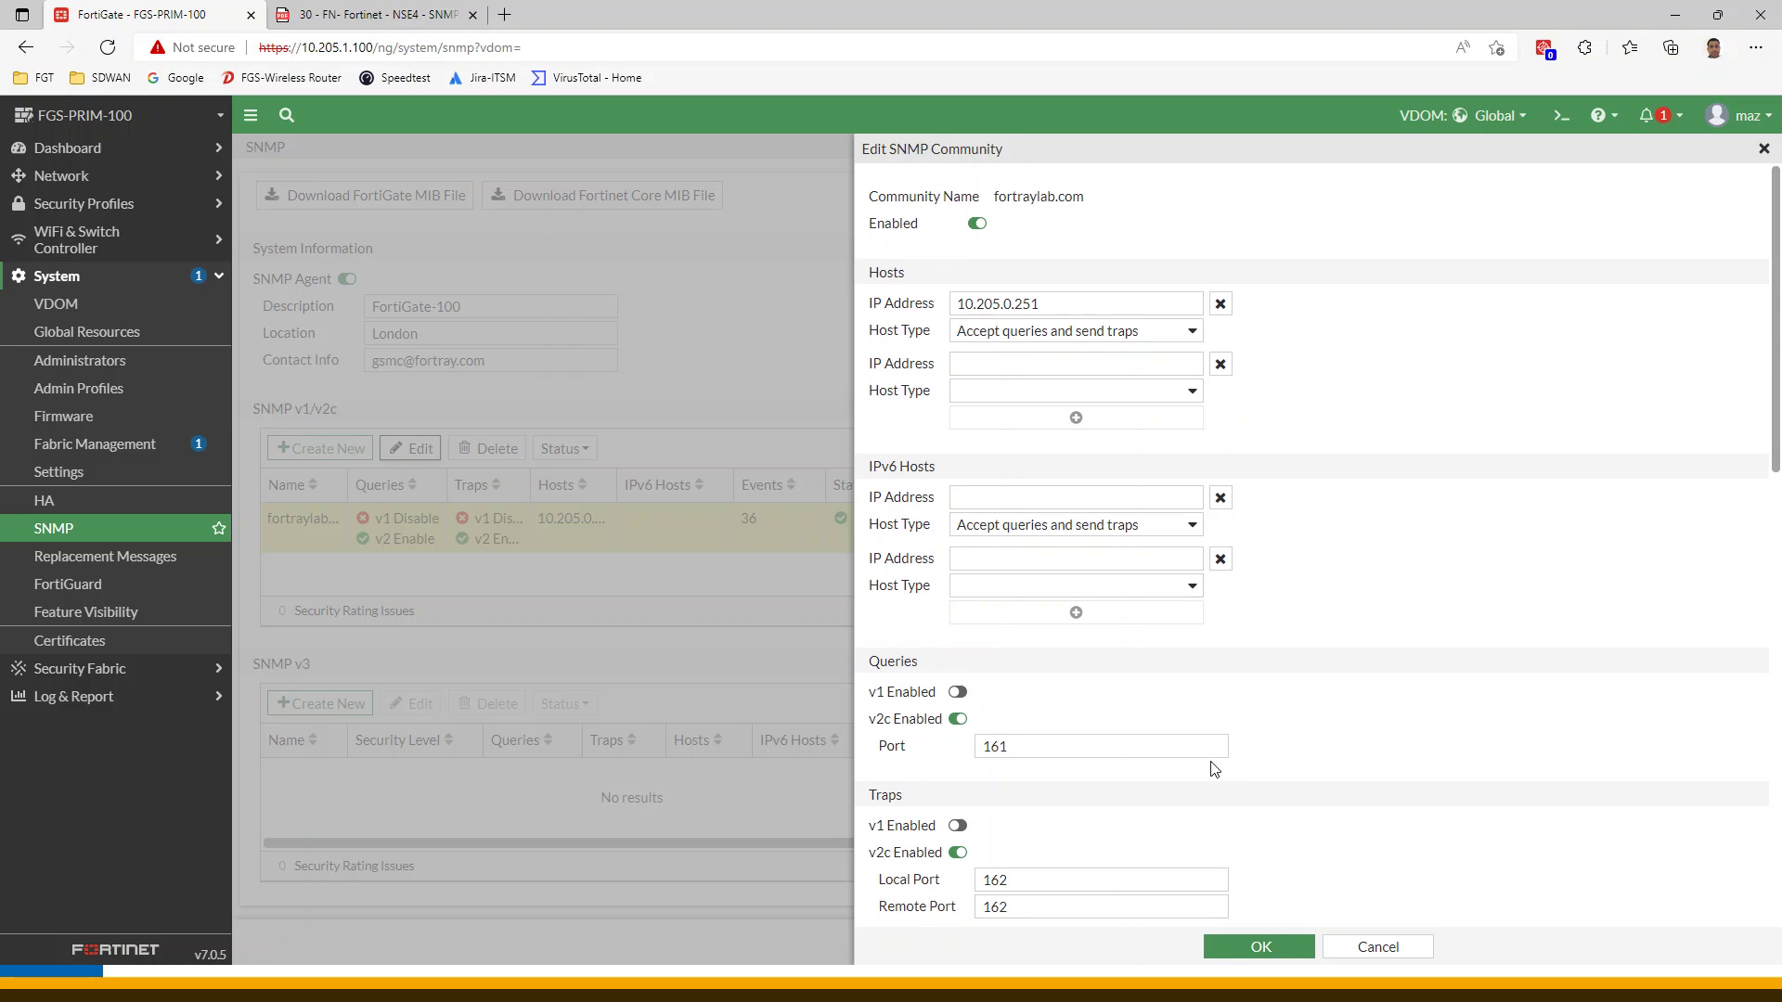
scroll(1222, 756, down, 1)
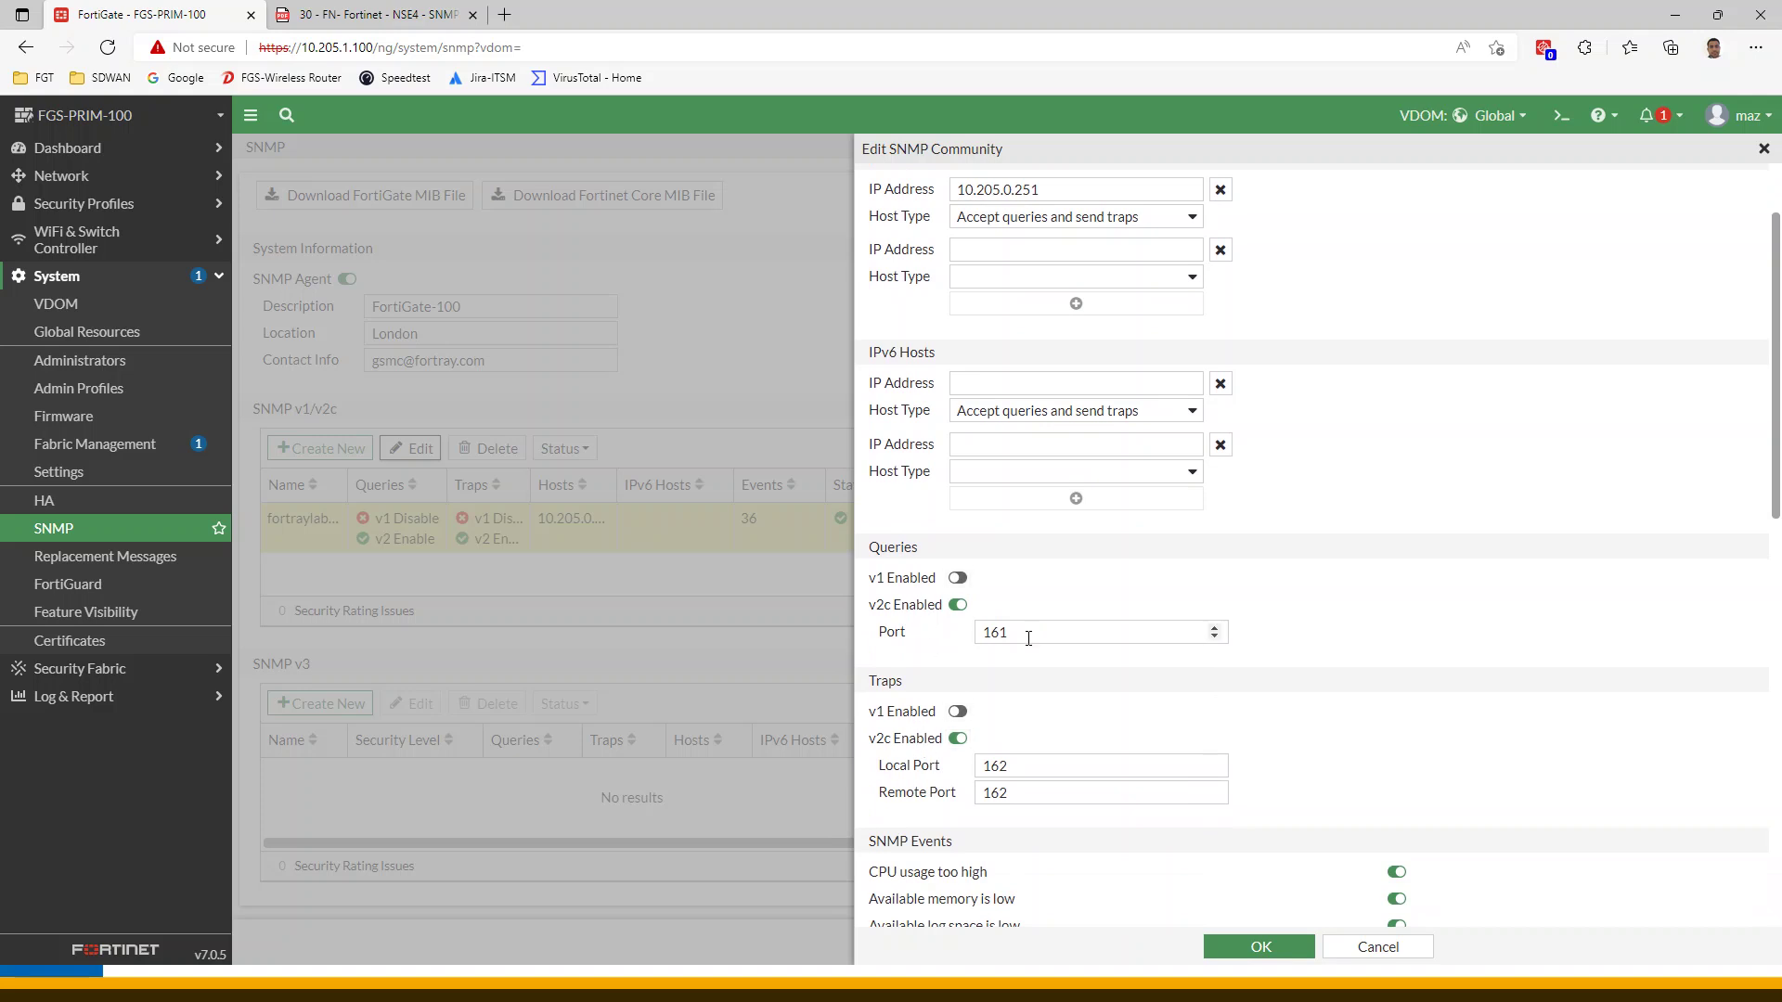
scroll(955, 747, down, 5)
scroll(1228, 800, down, 5)
click(1252, 947)
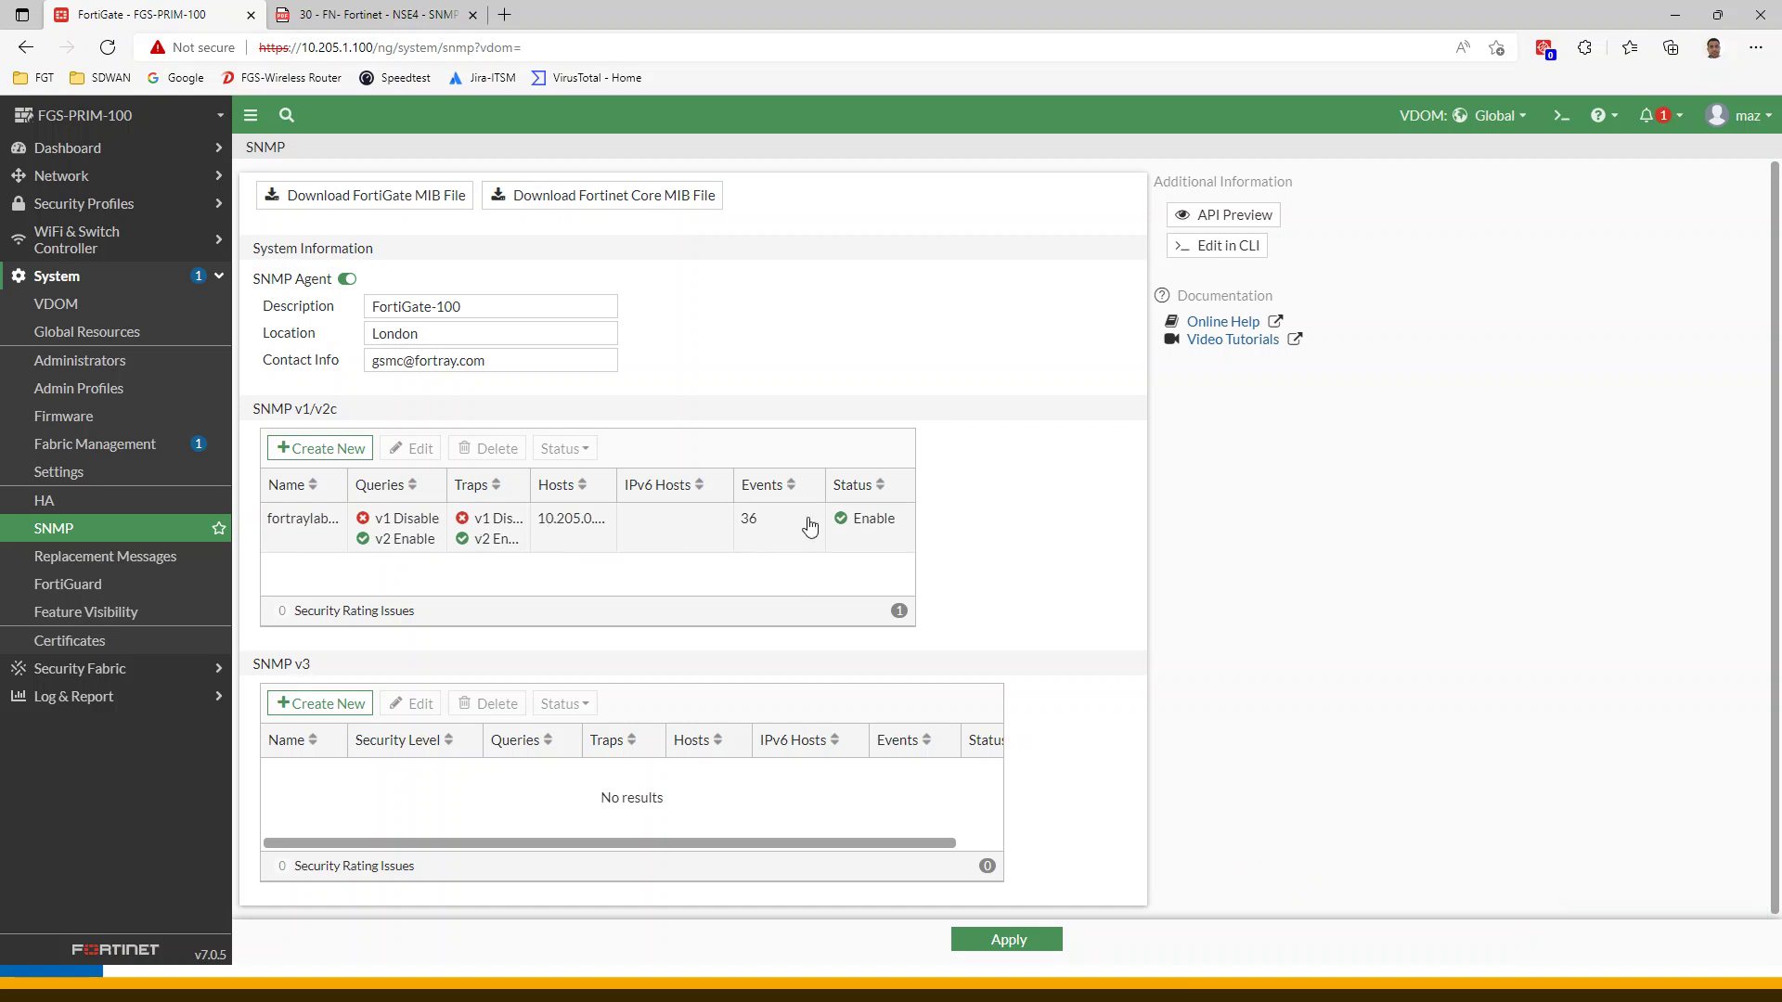
Apply the SNMP community settings and find the workbook's page 12 step on allowing SNMP access
click(696, 527)
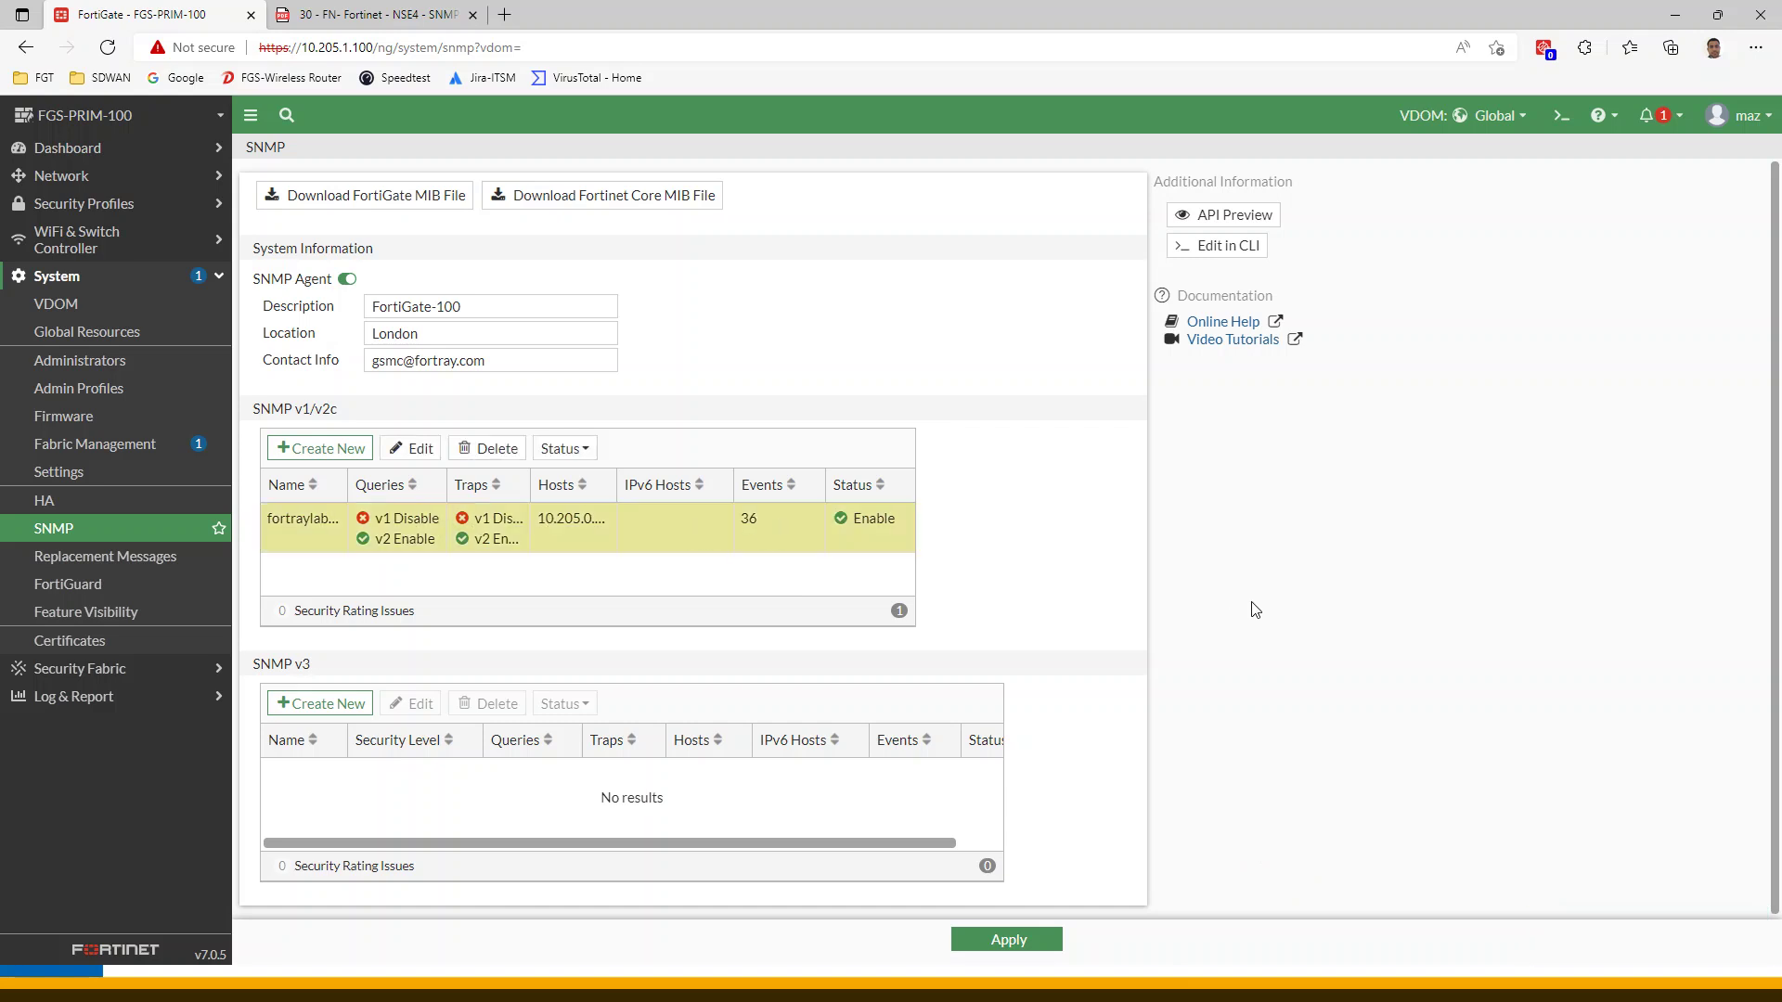
click(1049, 940)
click(371, 14)
scroll(1201, 647, down, 2)
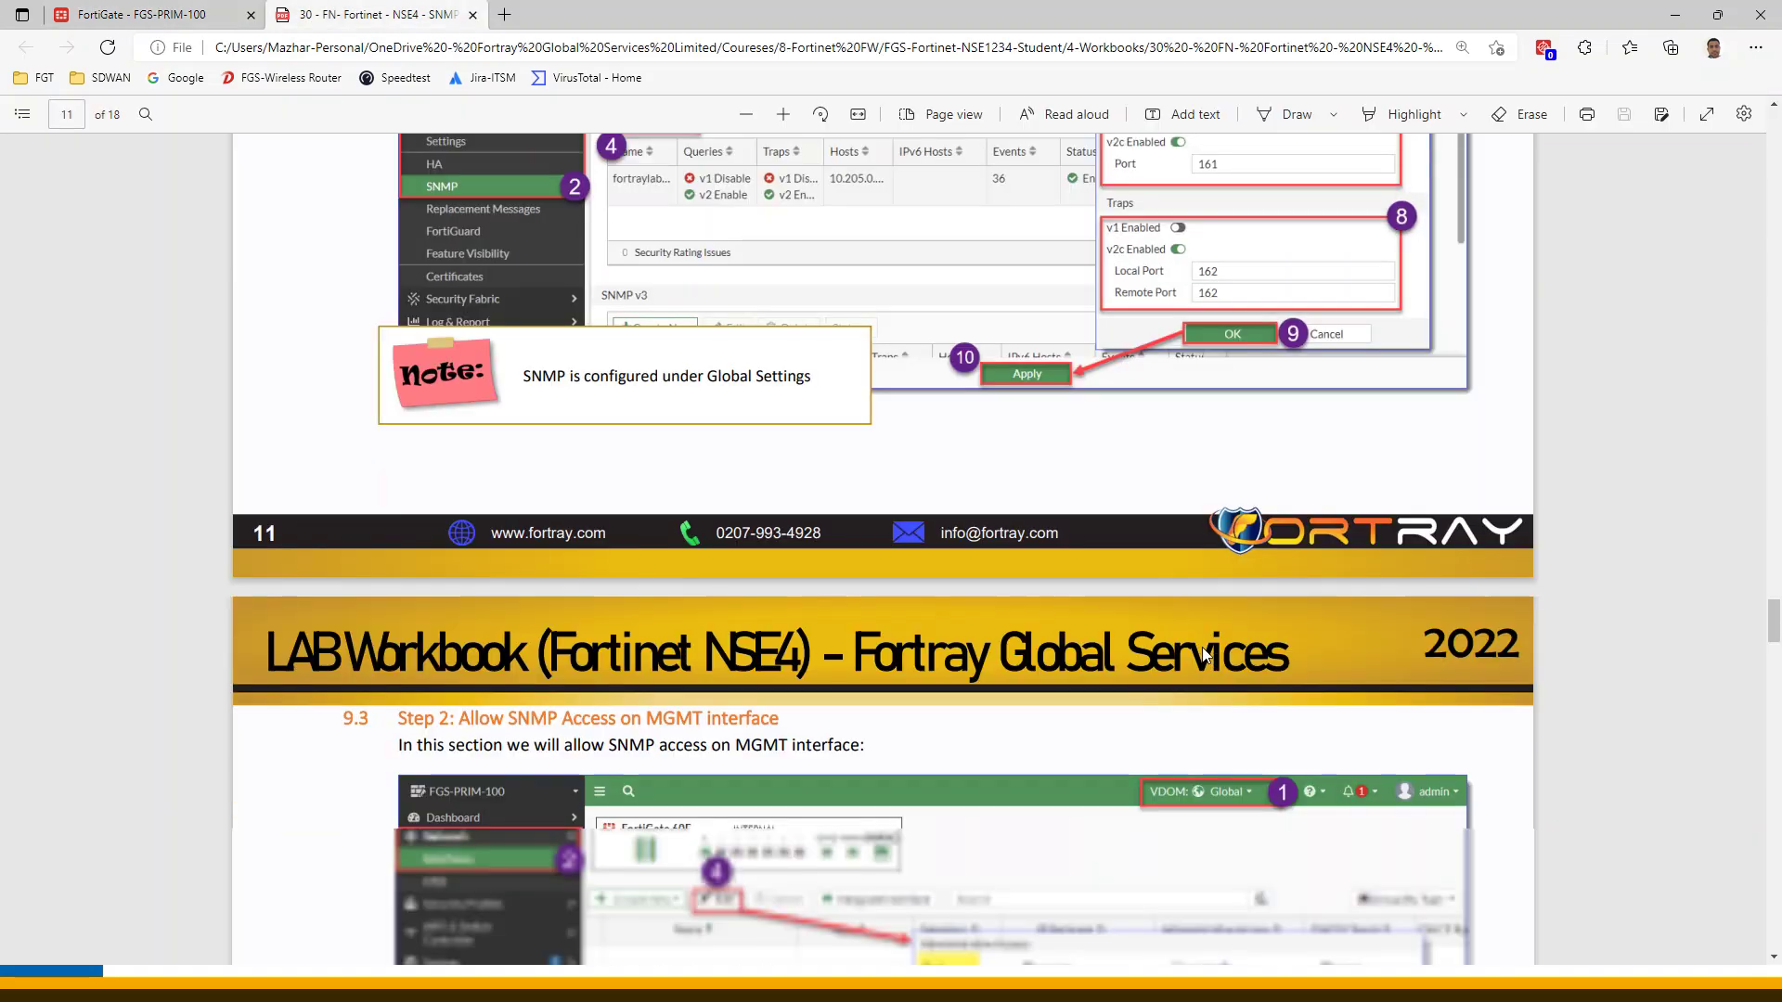
scroll(1200, 648, down, 4)
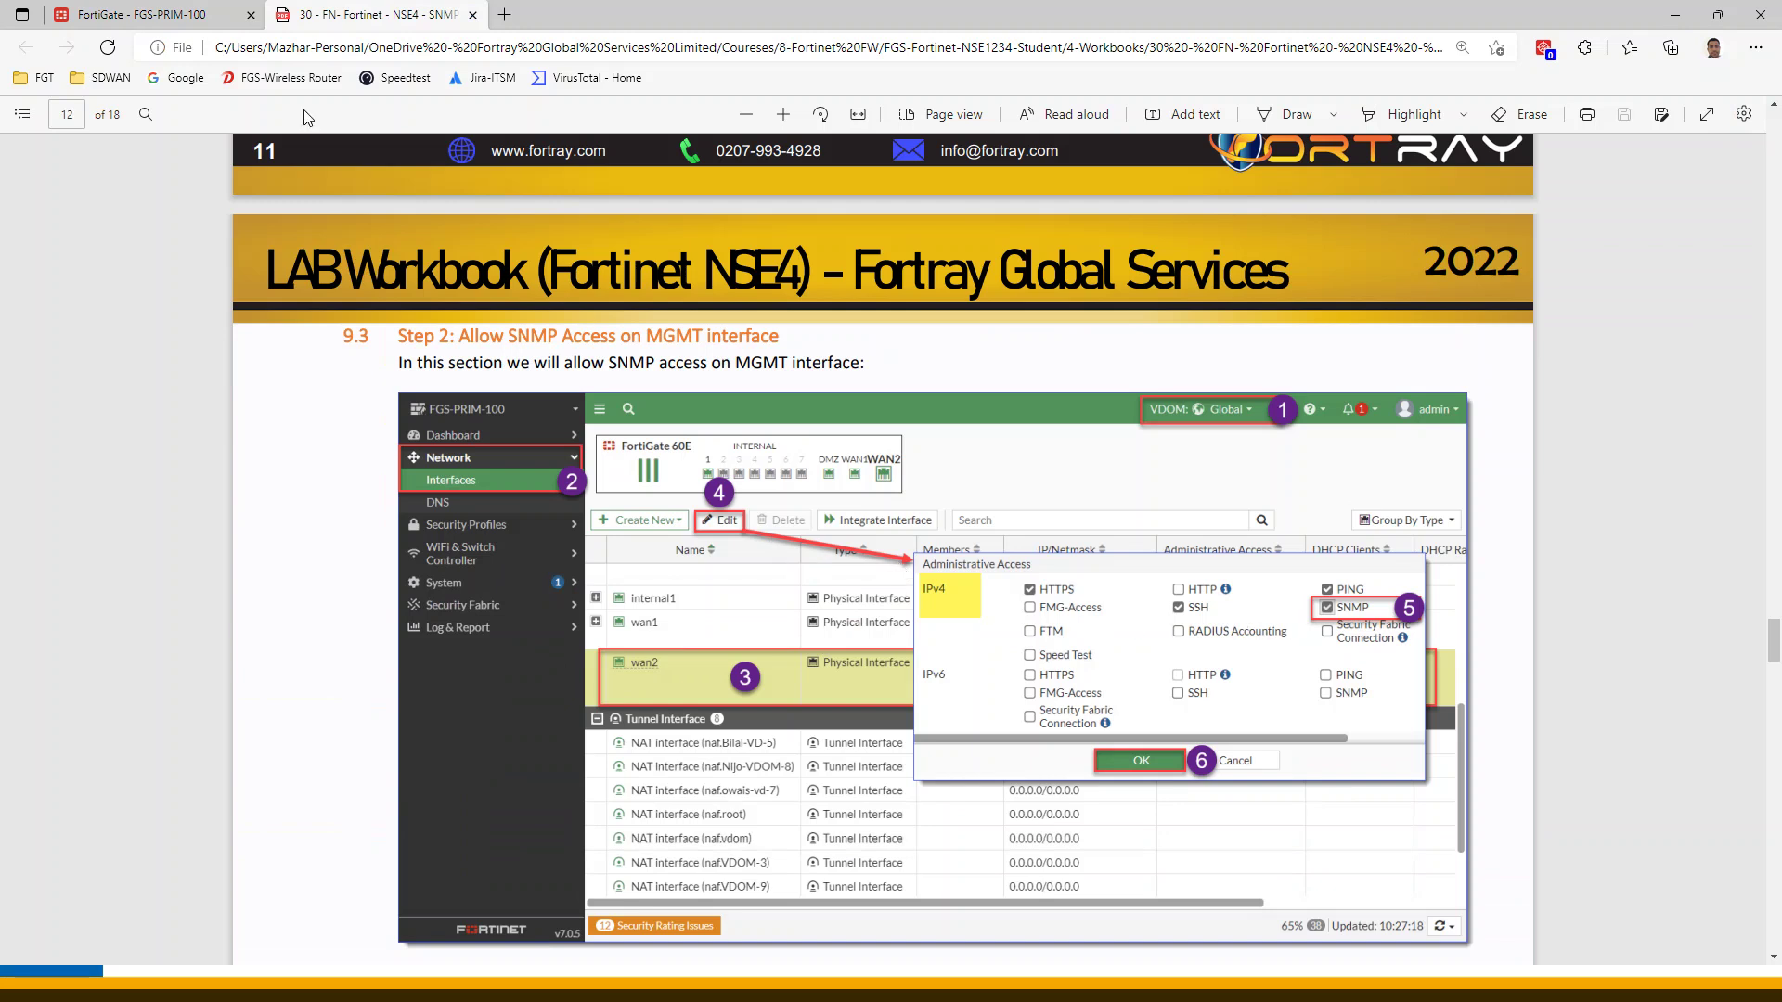
Open the Network > Interfaces list in the FortiGate GUI
click(139, 14)
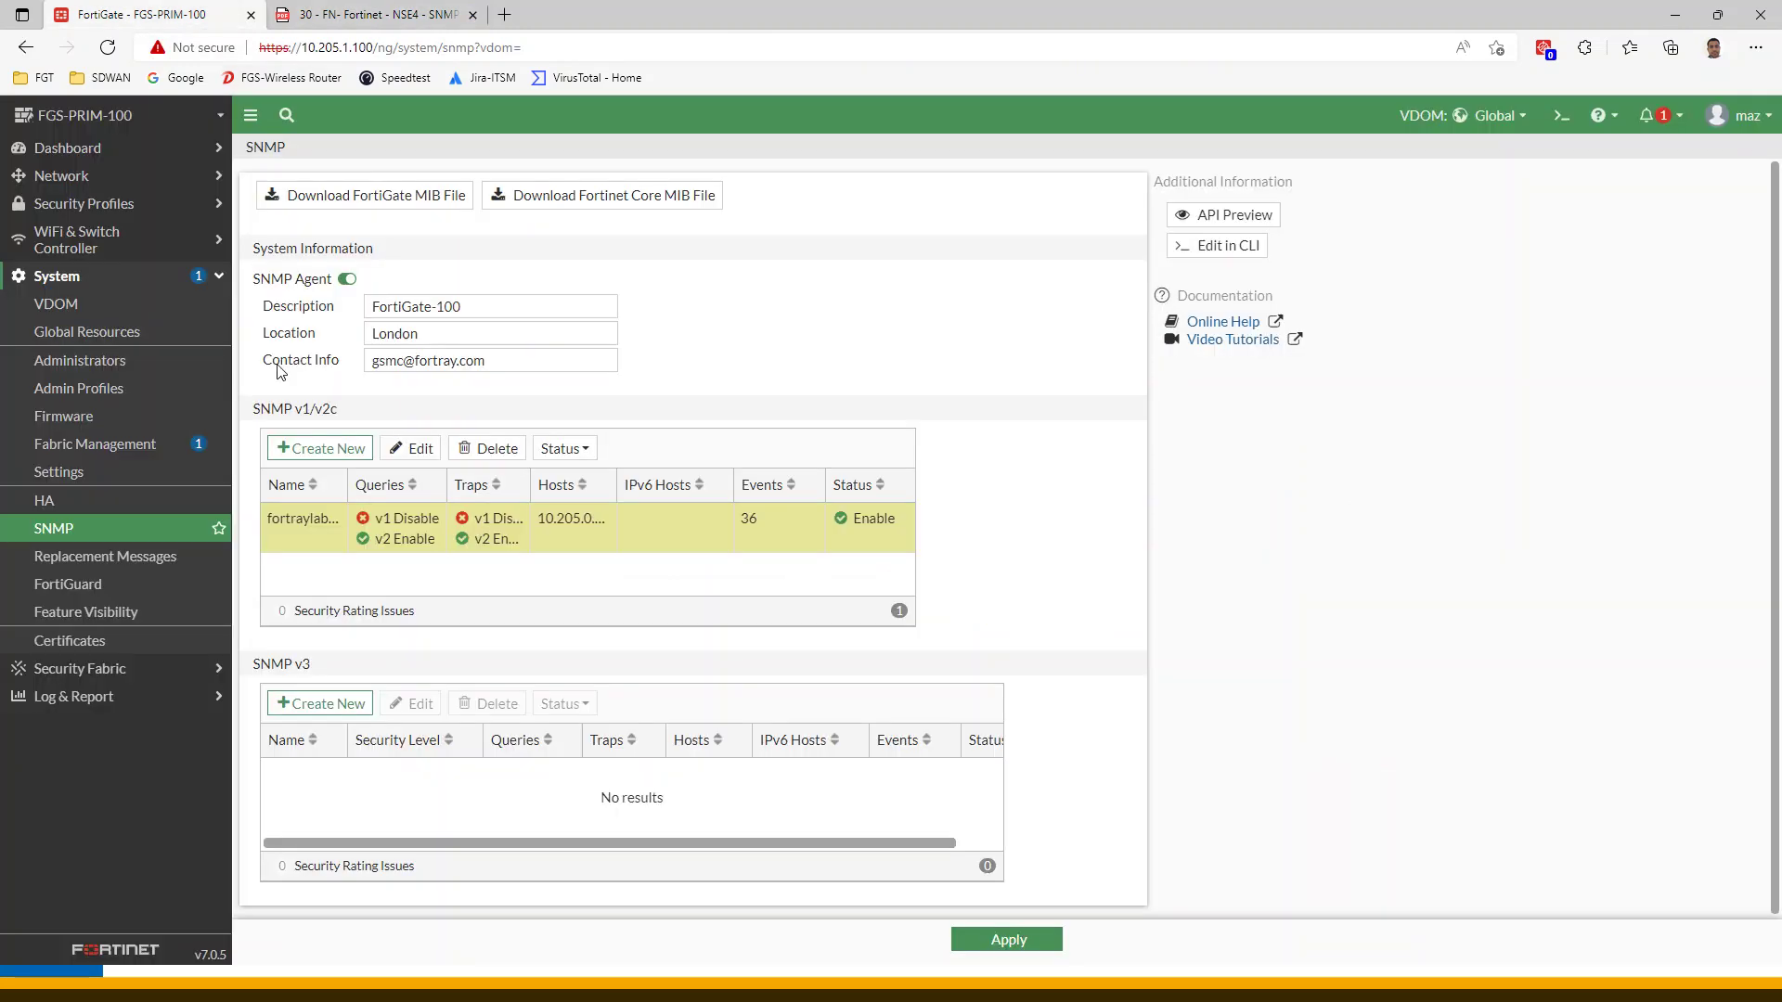
click(77, 176)
click(64, 205)
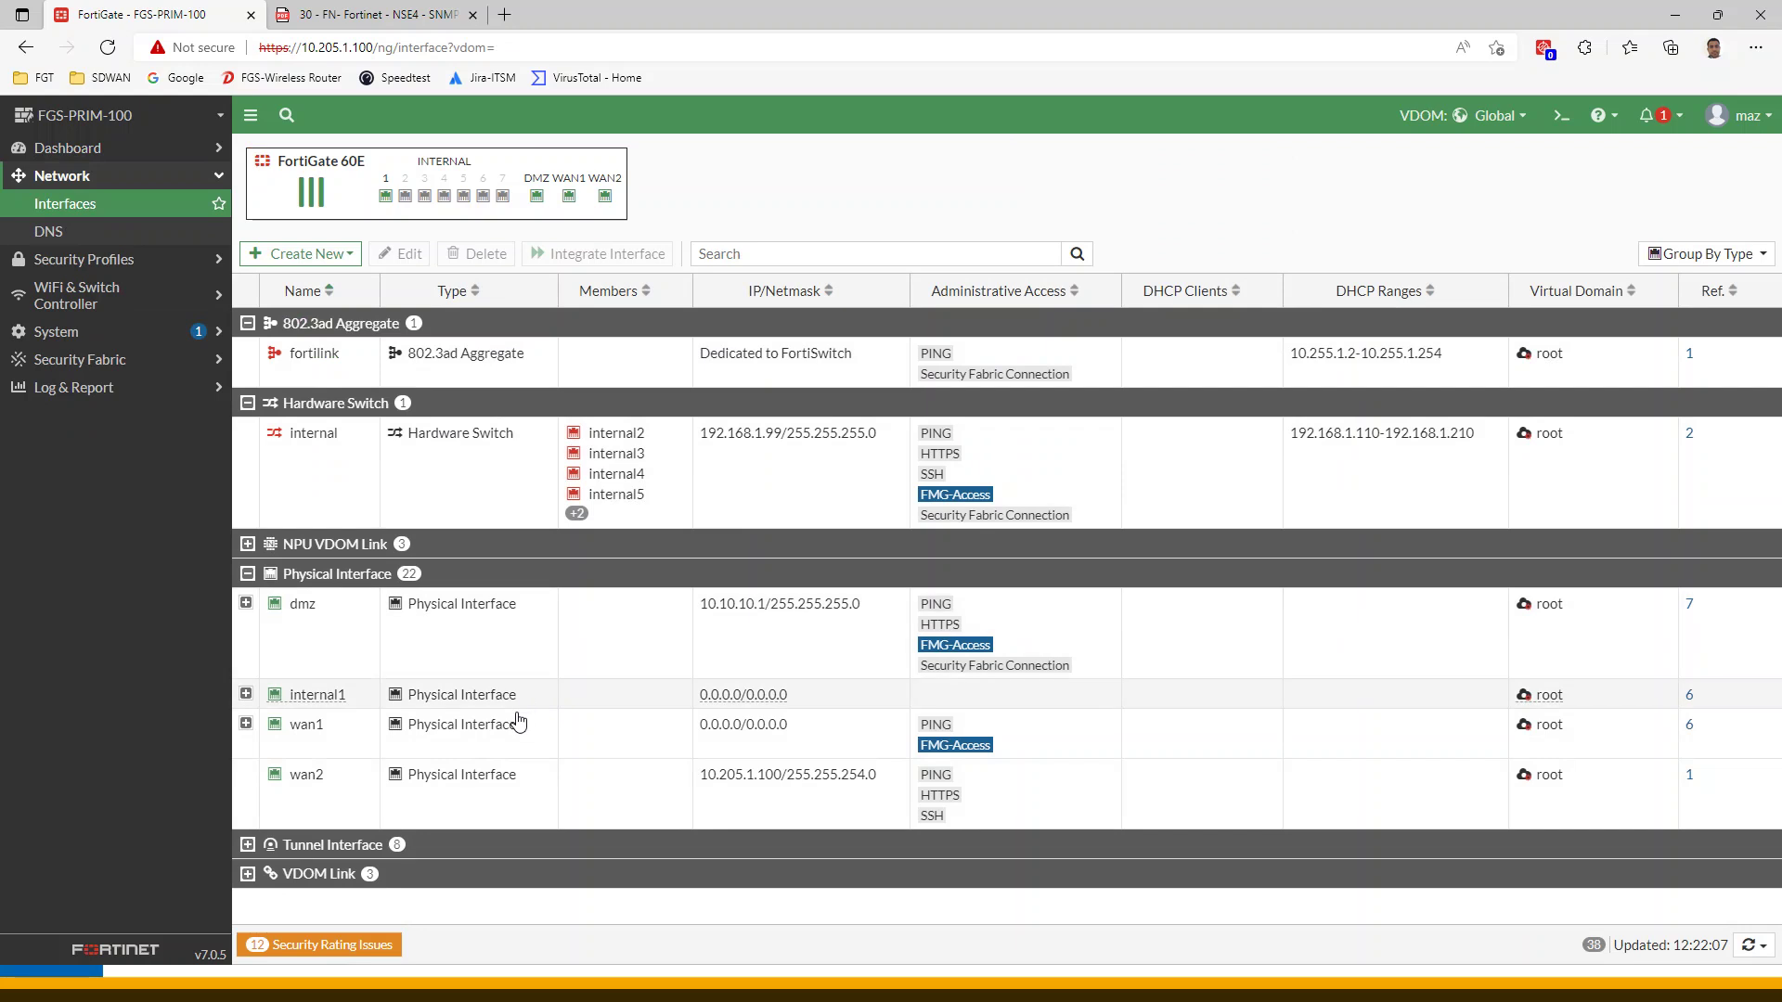
Enable IPv4 SNMP administrative access on wan2 and confirm the connected-interface warning
click(552, 796)
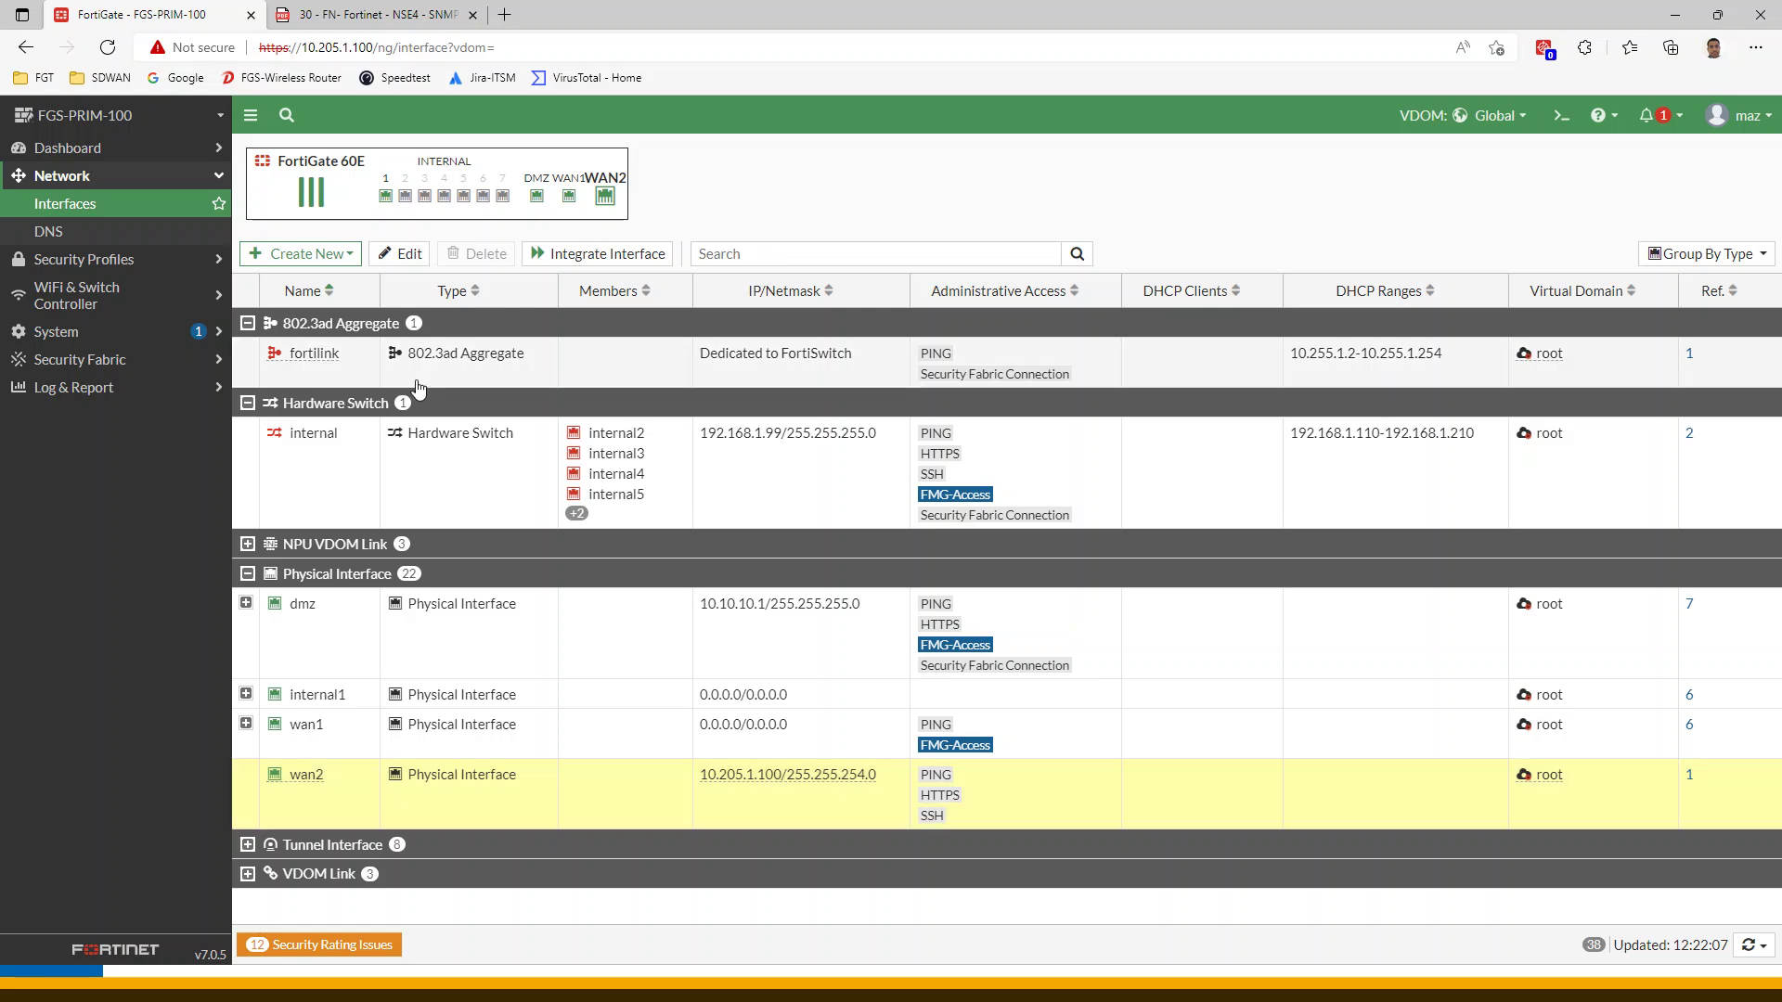
click(409, 270)
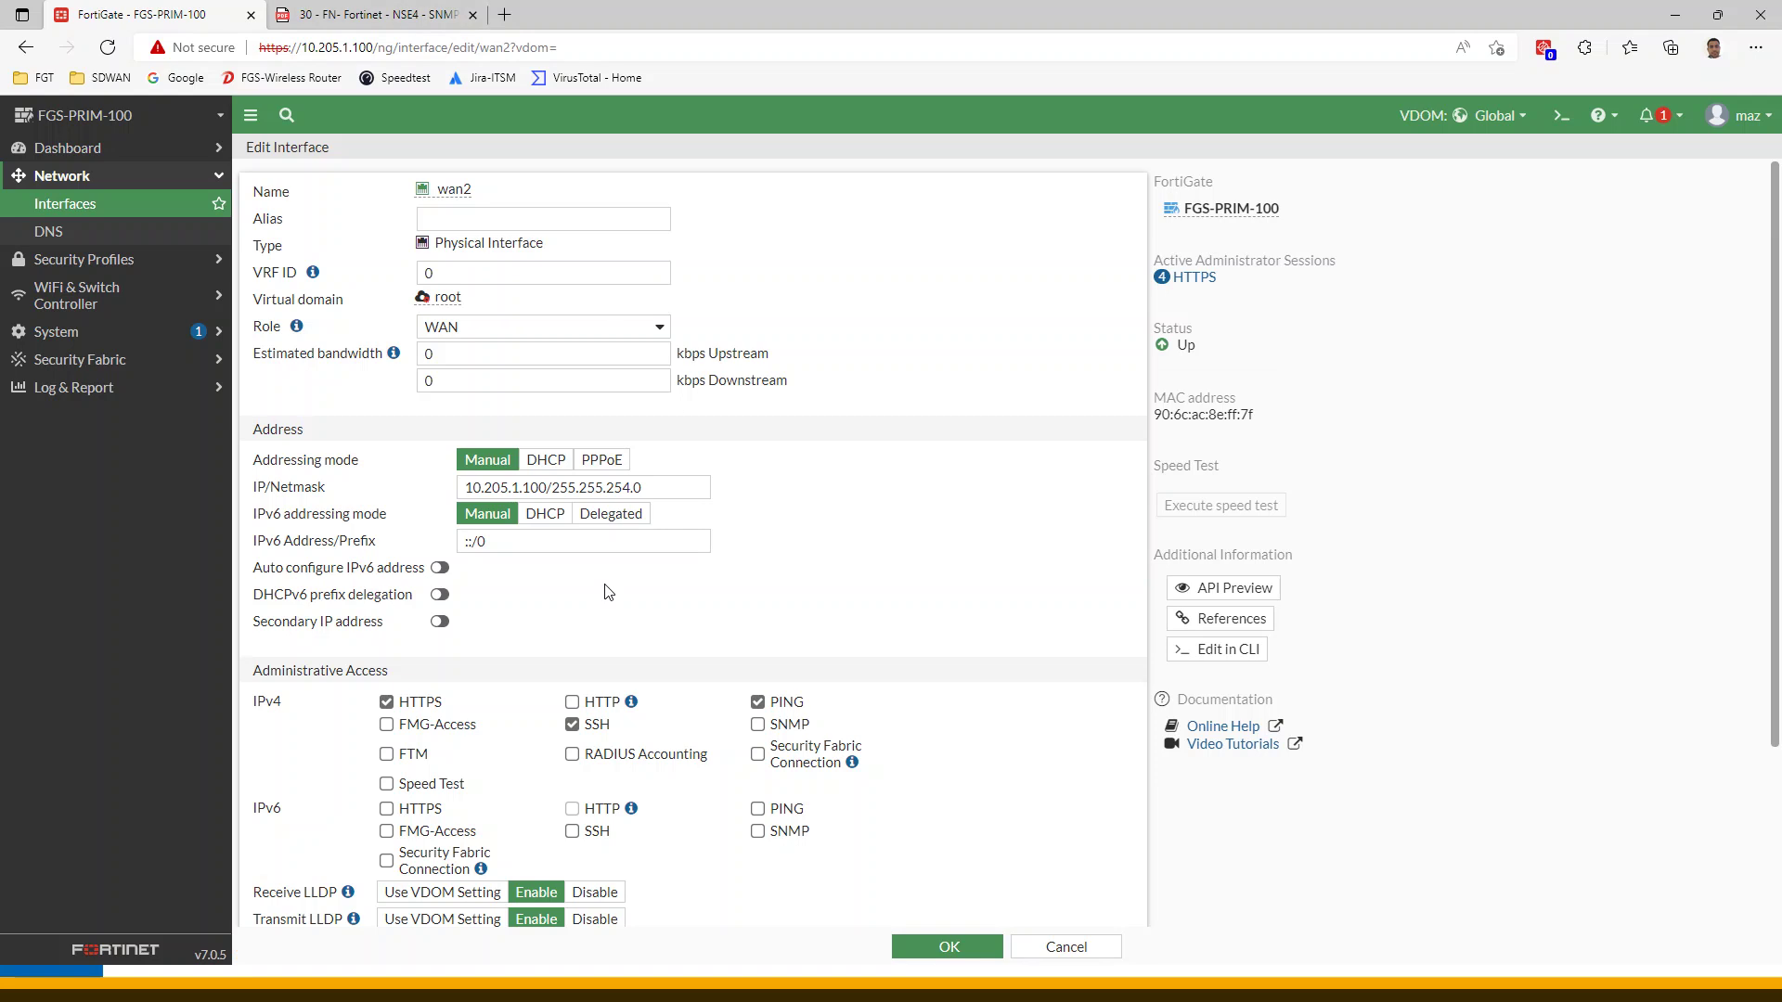
scroll(880, 623, down, 3)
click(758, 495)
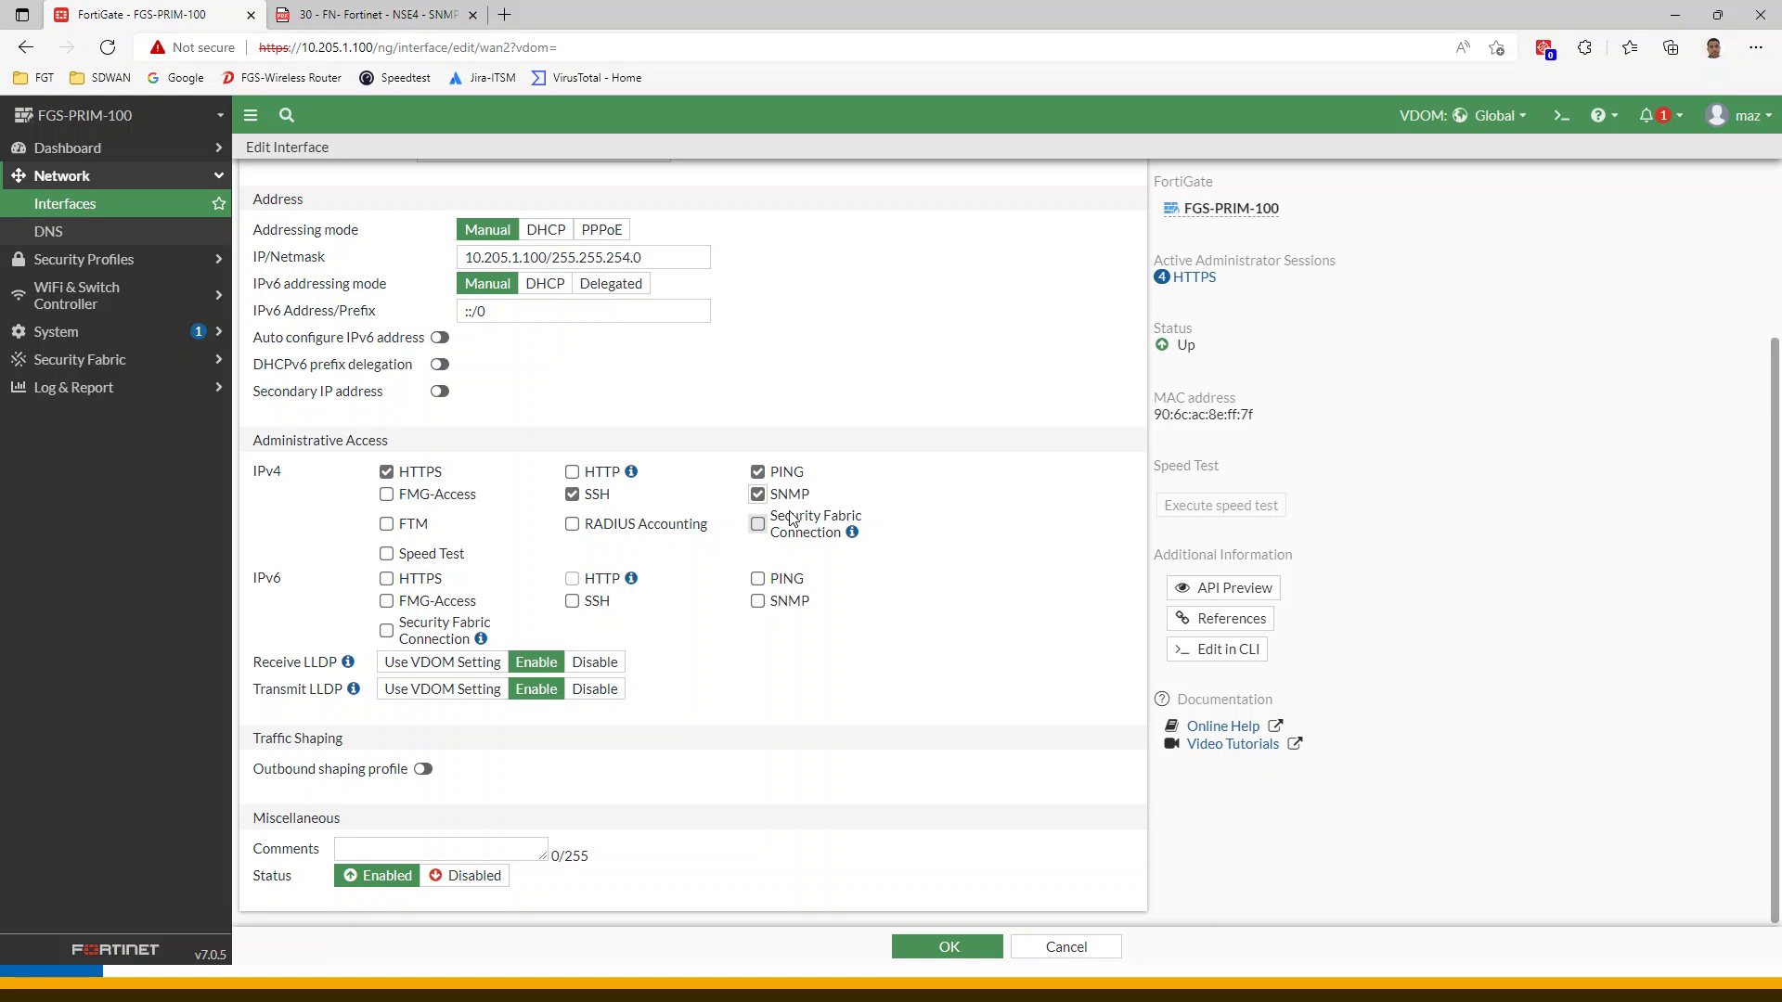
click(973, 948)
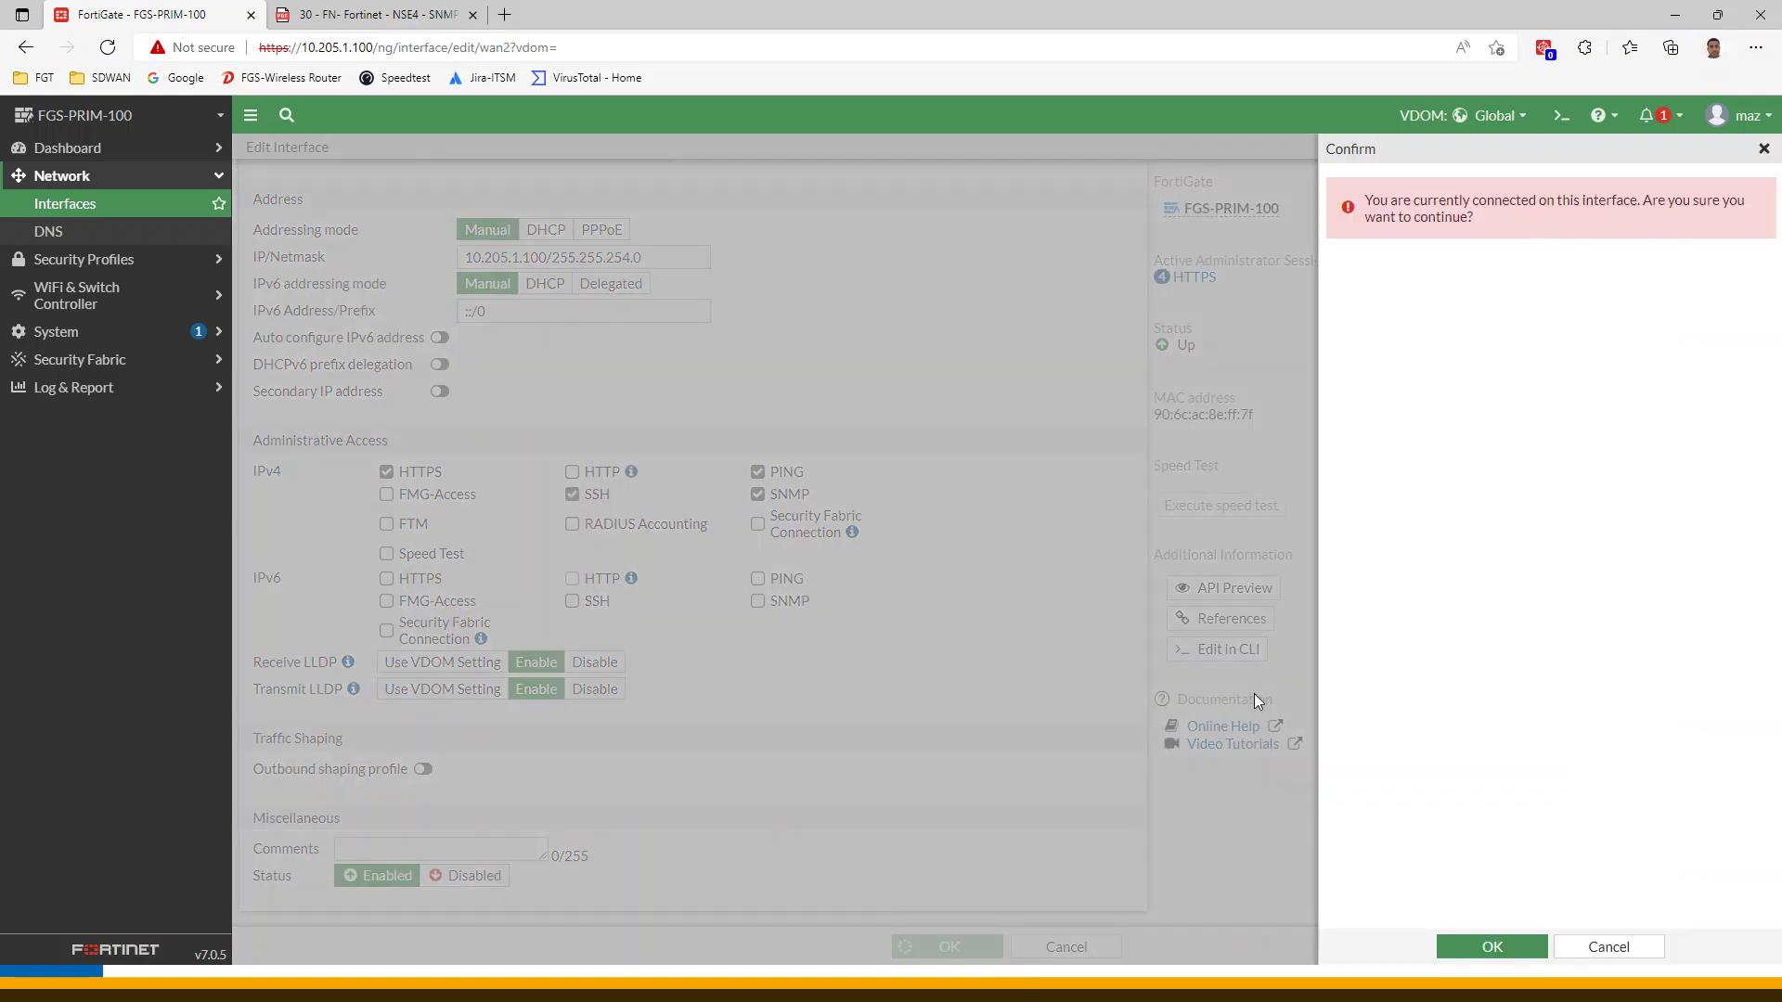
click(1529, 956)
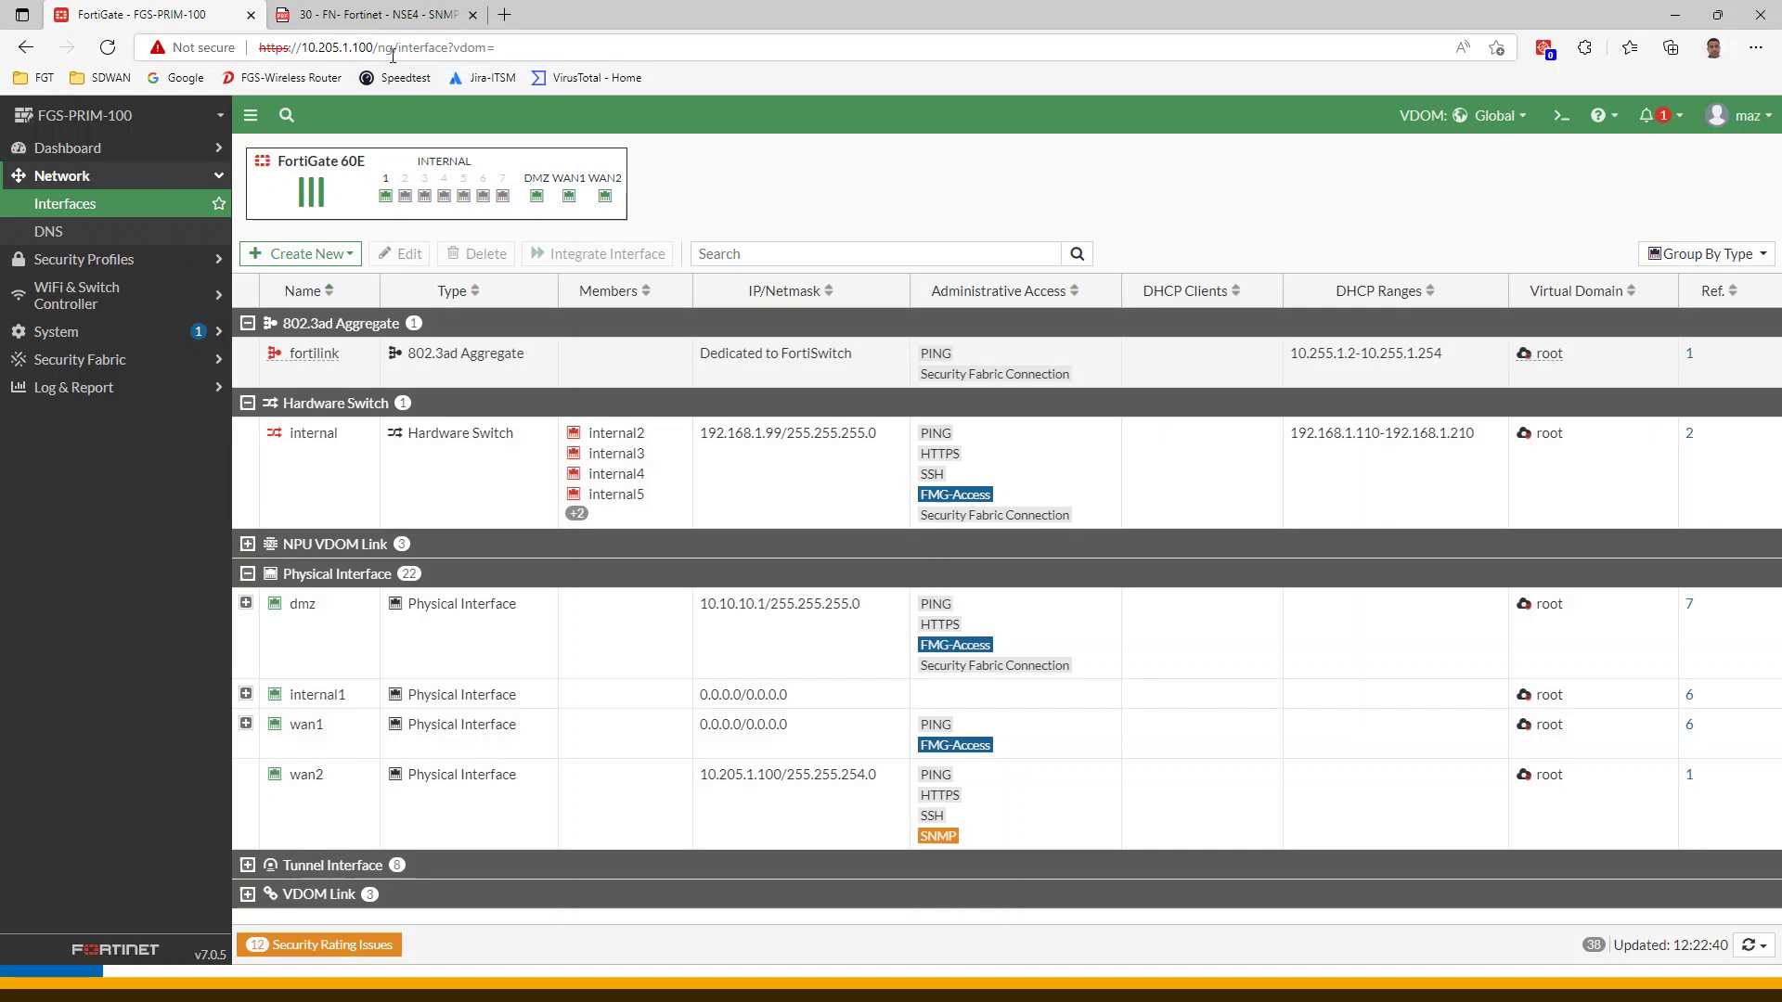
Review wan2's access against the workbook, then open Log & Report > Log Settings
click(625, 810)
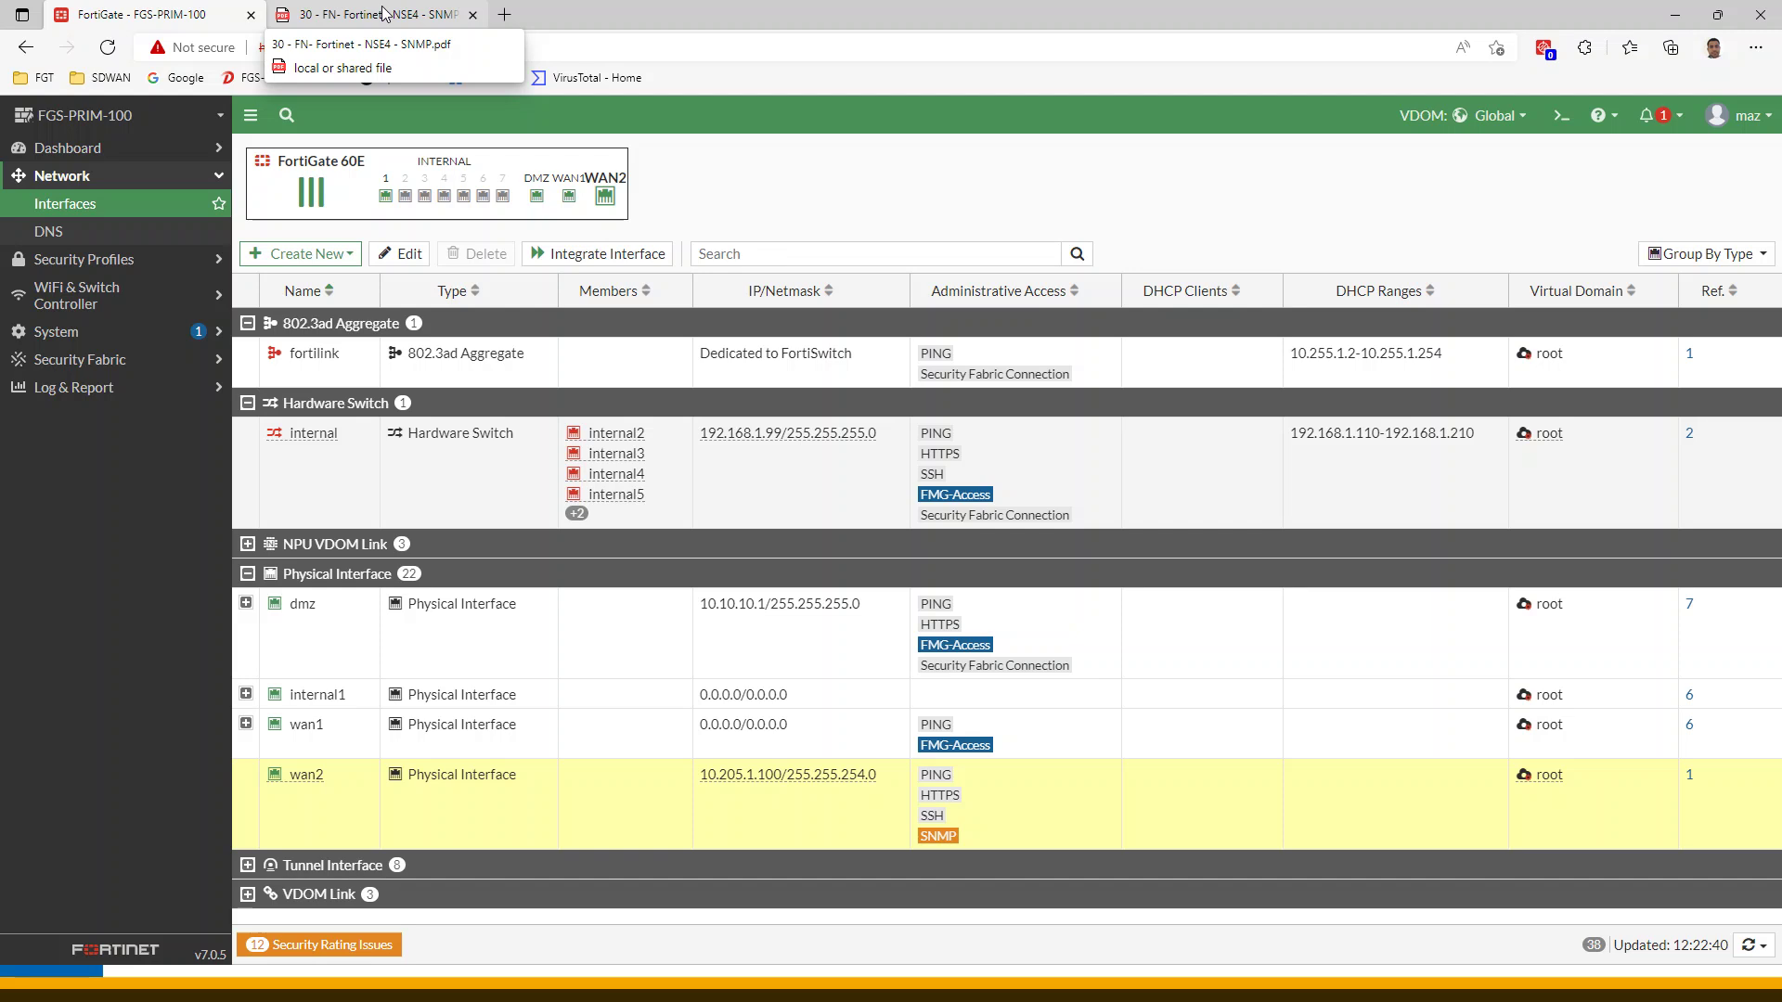
click(384, 13)
scroll(933, 552, down, 10)
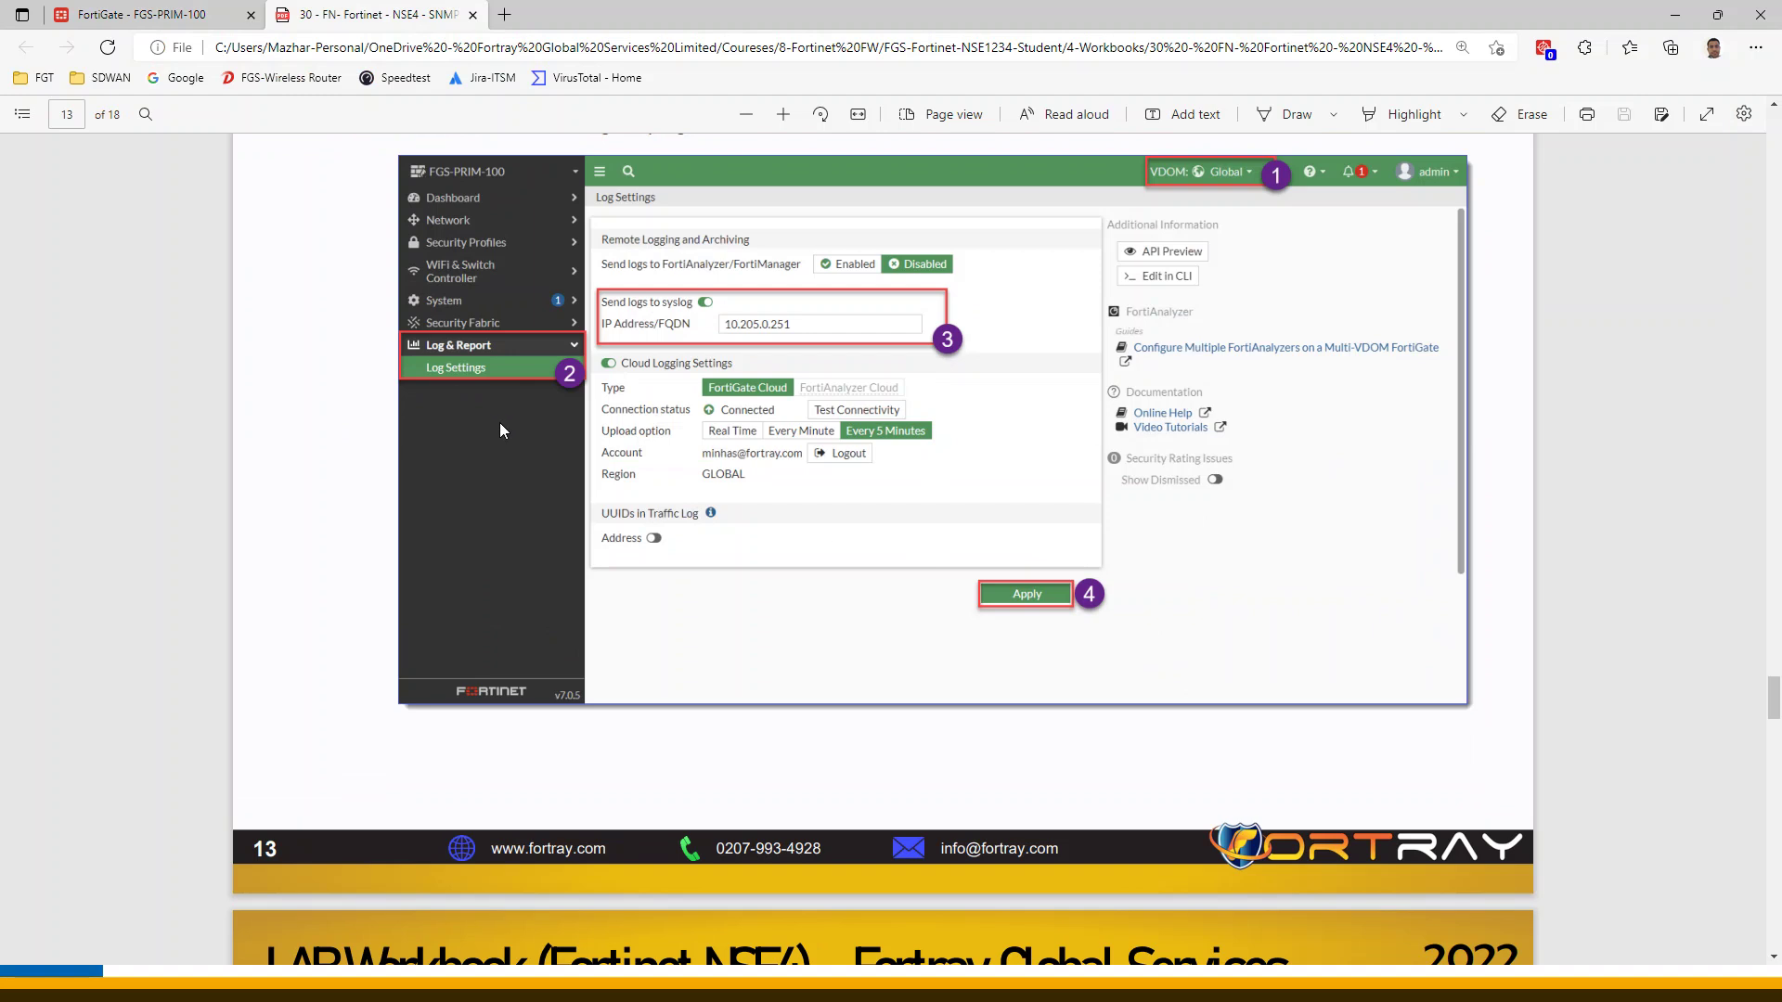
click(139, 14)
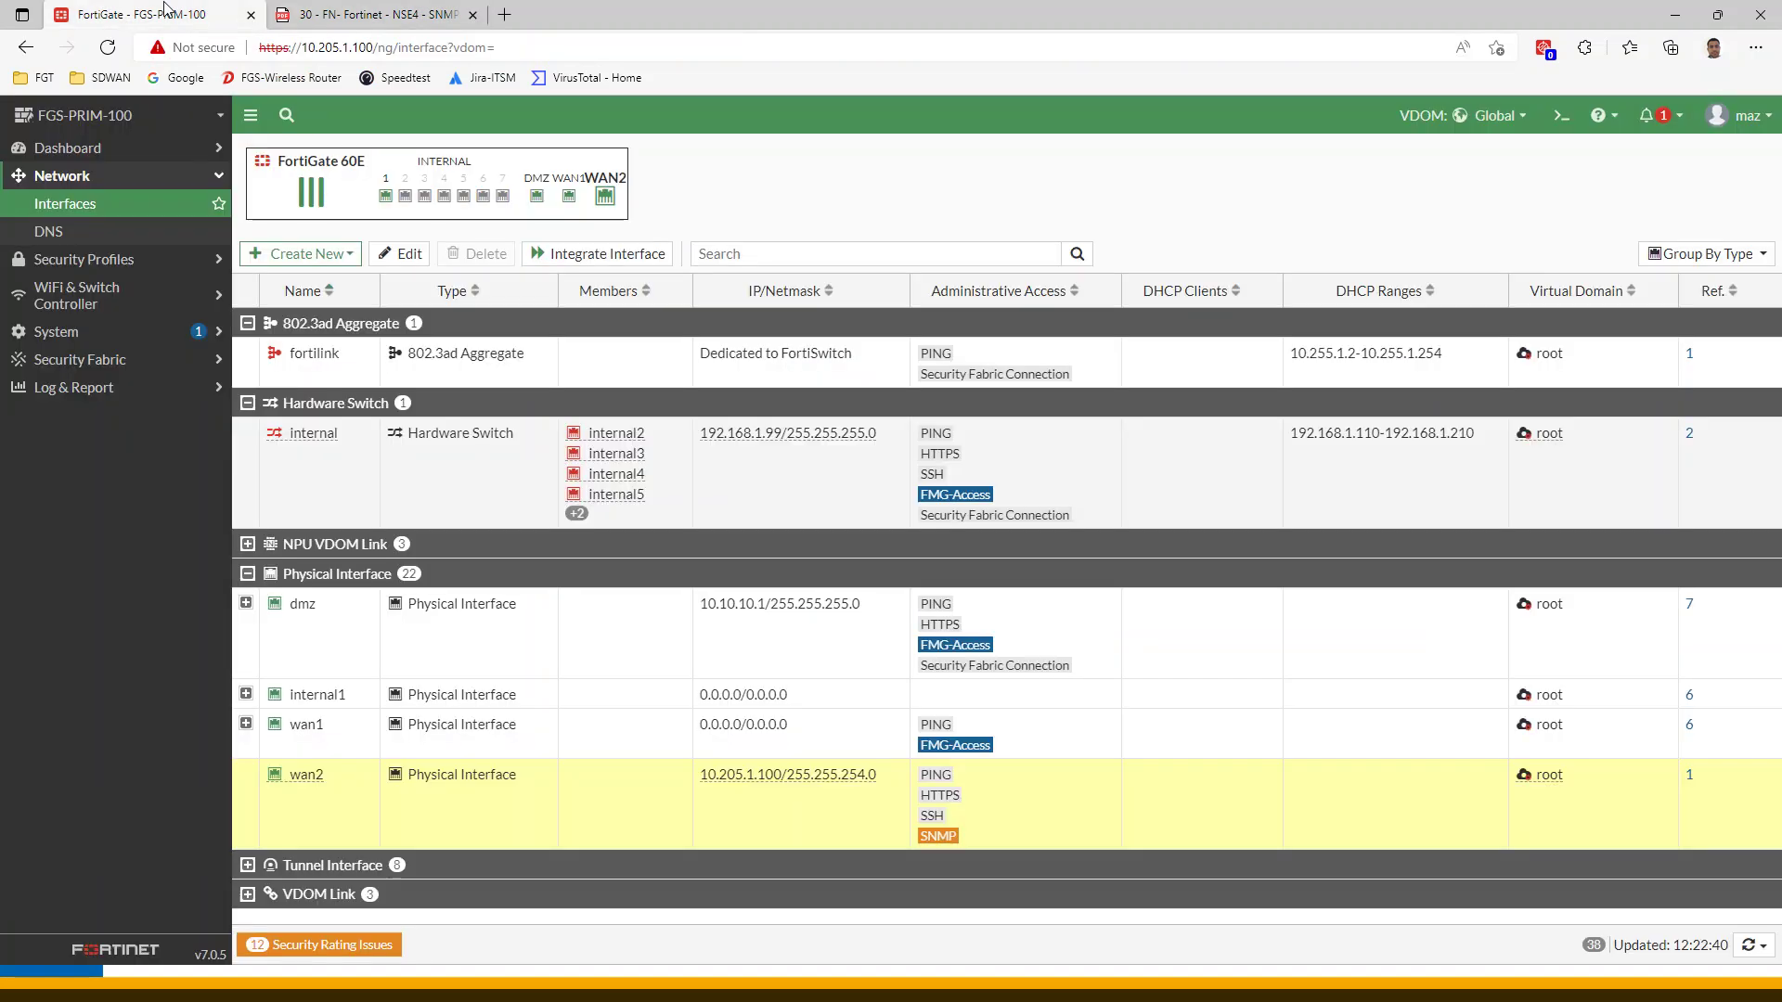
click(105, 398)
click(94, 364)
Turn on Send logs to syslog with server address 10.205.0.251, following the workbook
click(381, 21)
scroll(826, 413, up, 3)
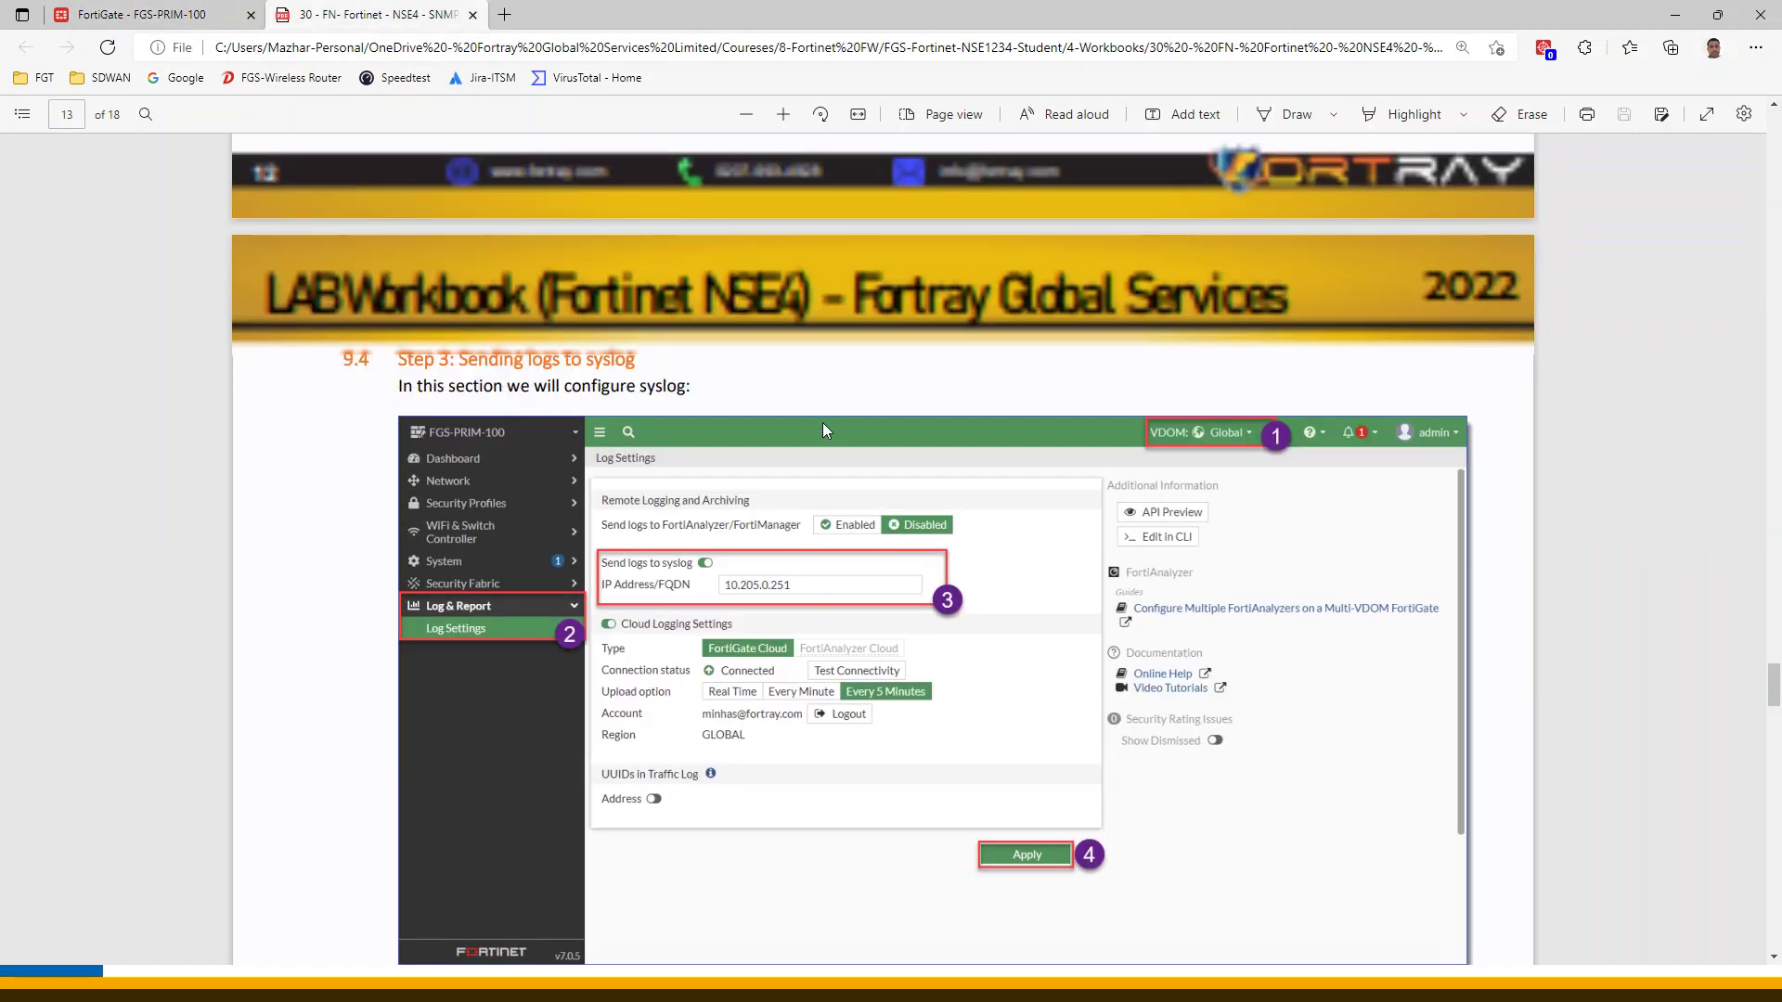
click(195, 23)
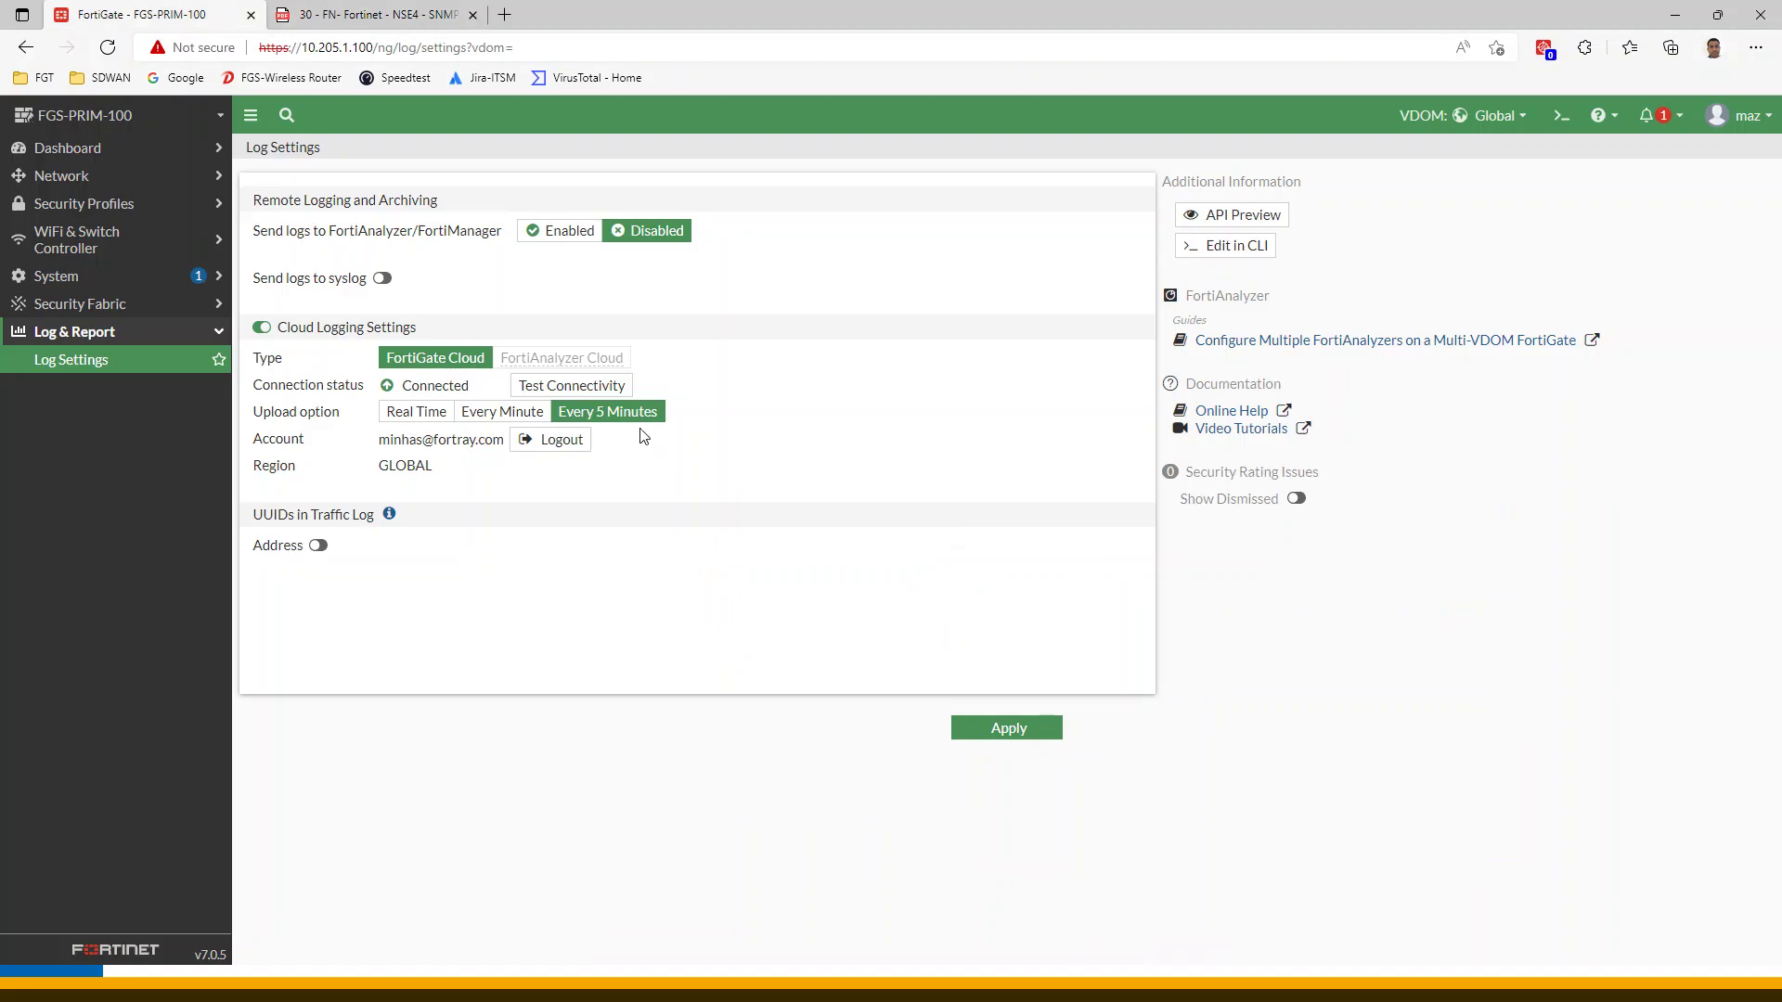
click(383, 278)
click(516, 306)
click(371, 14)
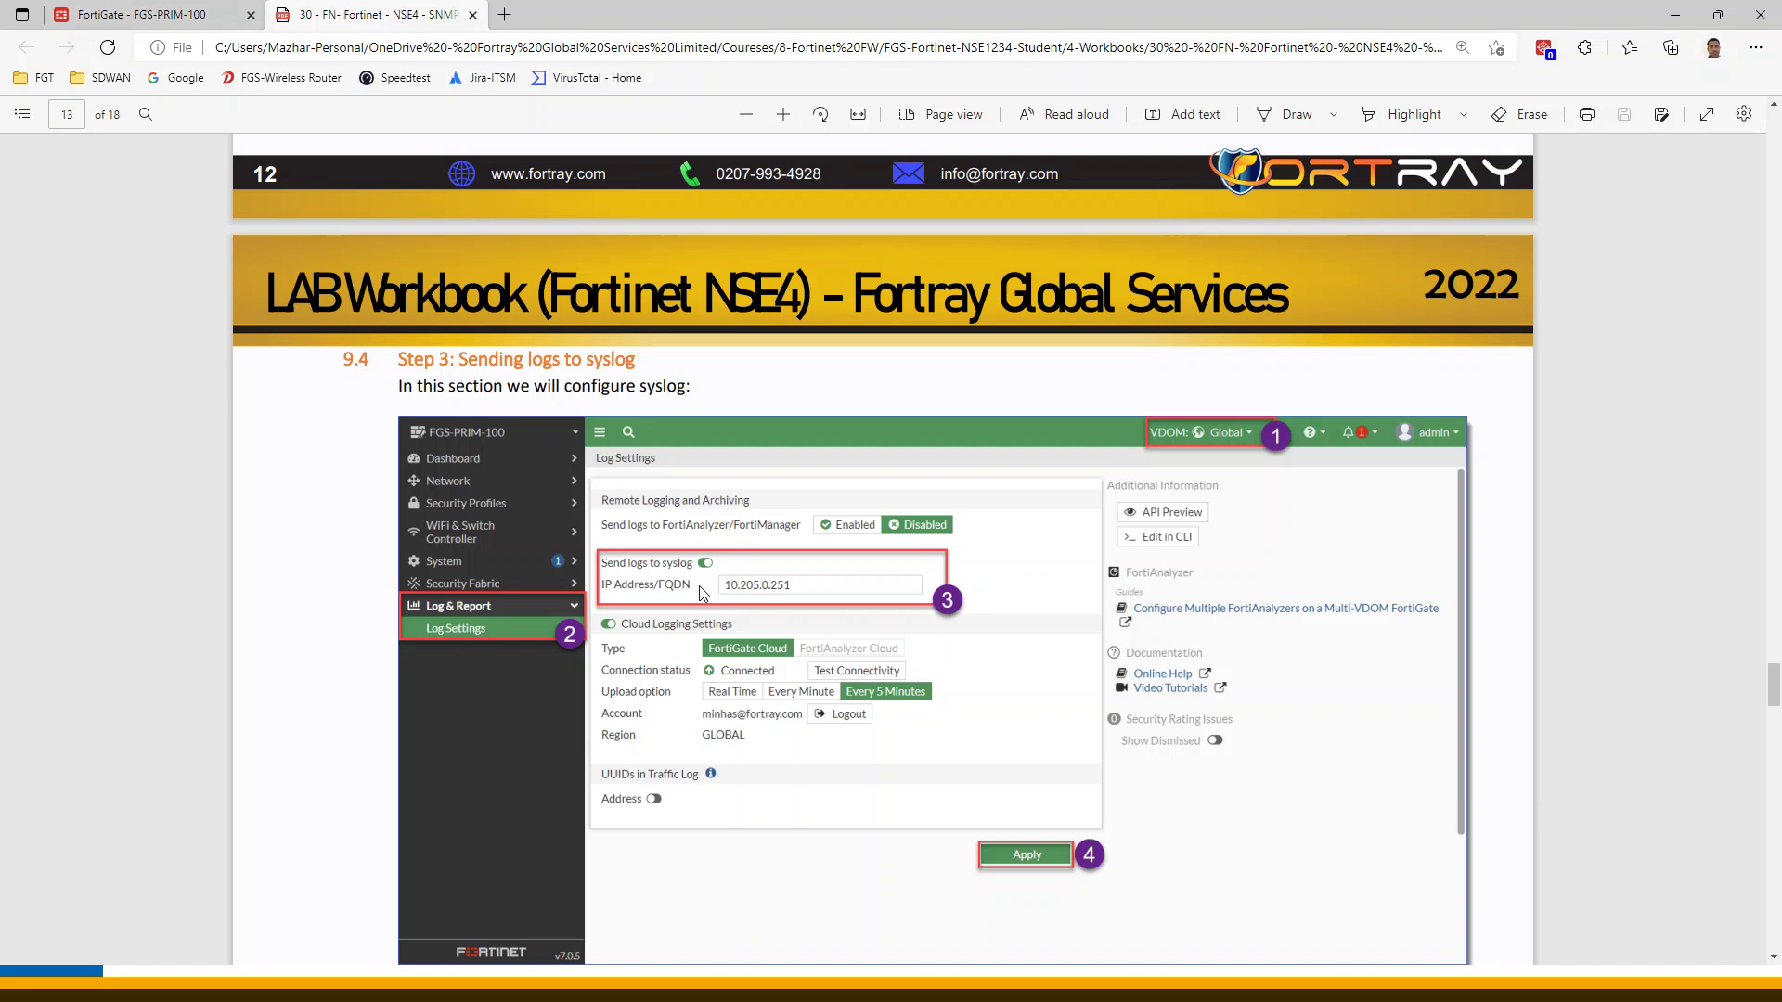
click(106, 15)
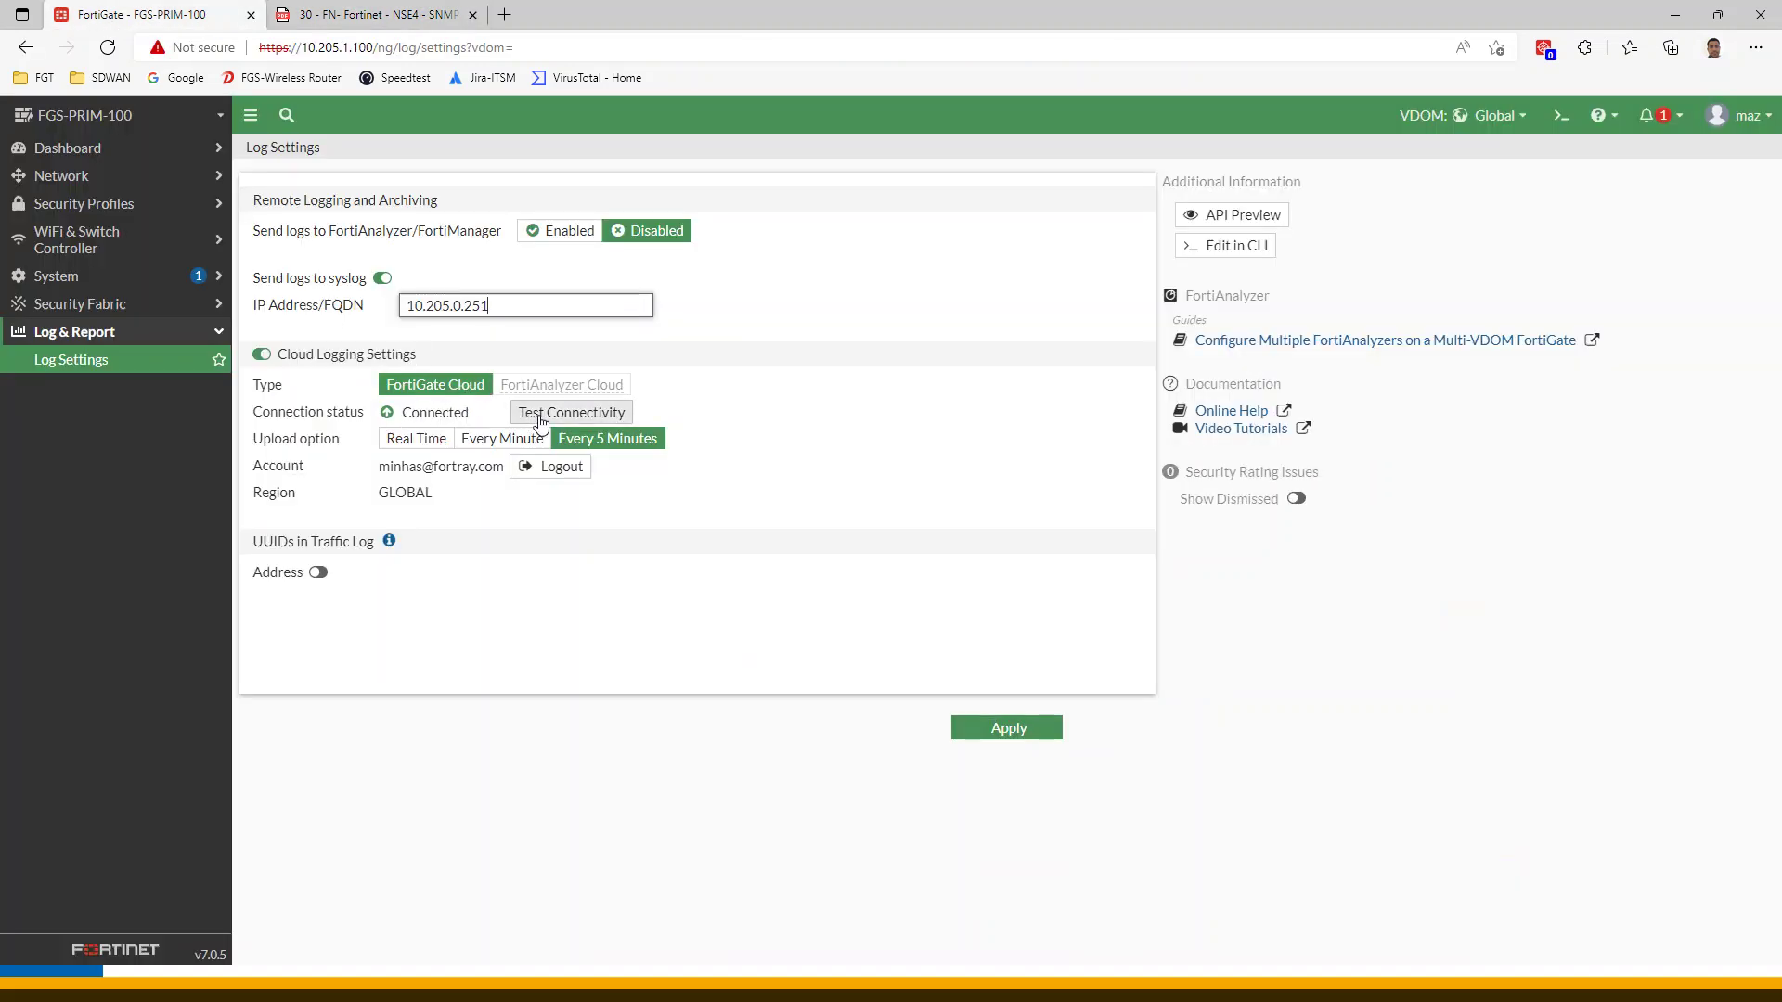
Apply the syslog forwarding to 10.205.0.251, then view the workbook's page 14 verification step
click(344, 20)
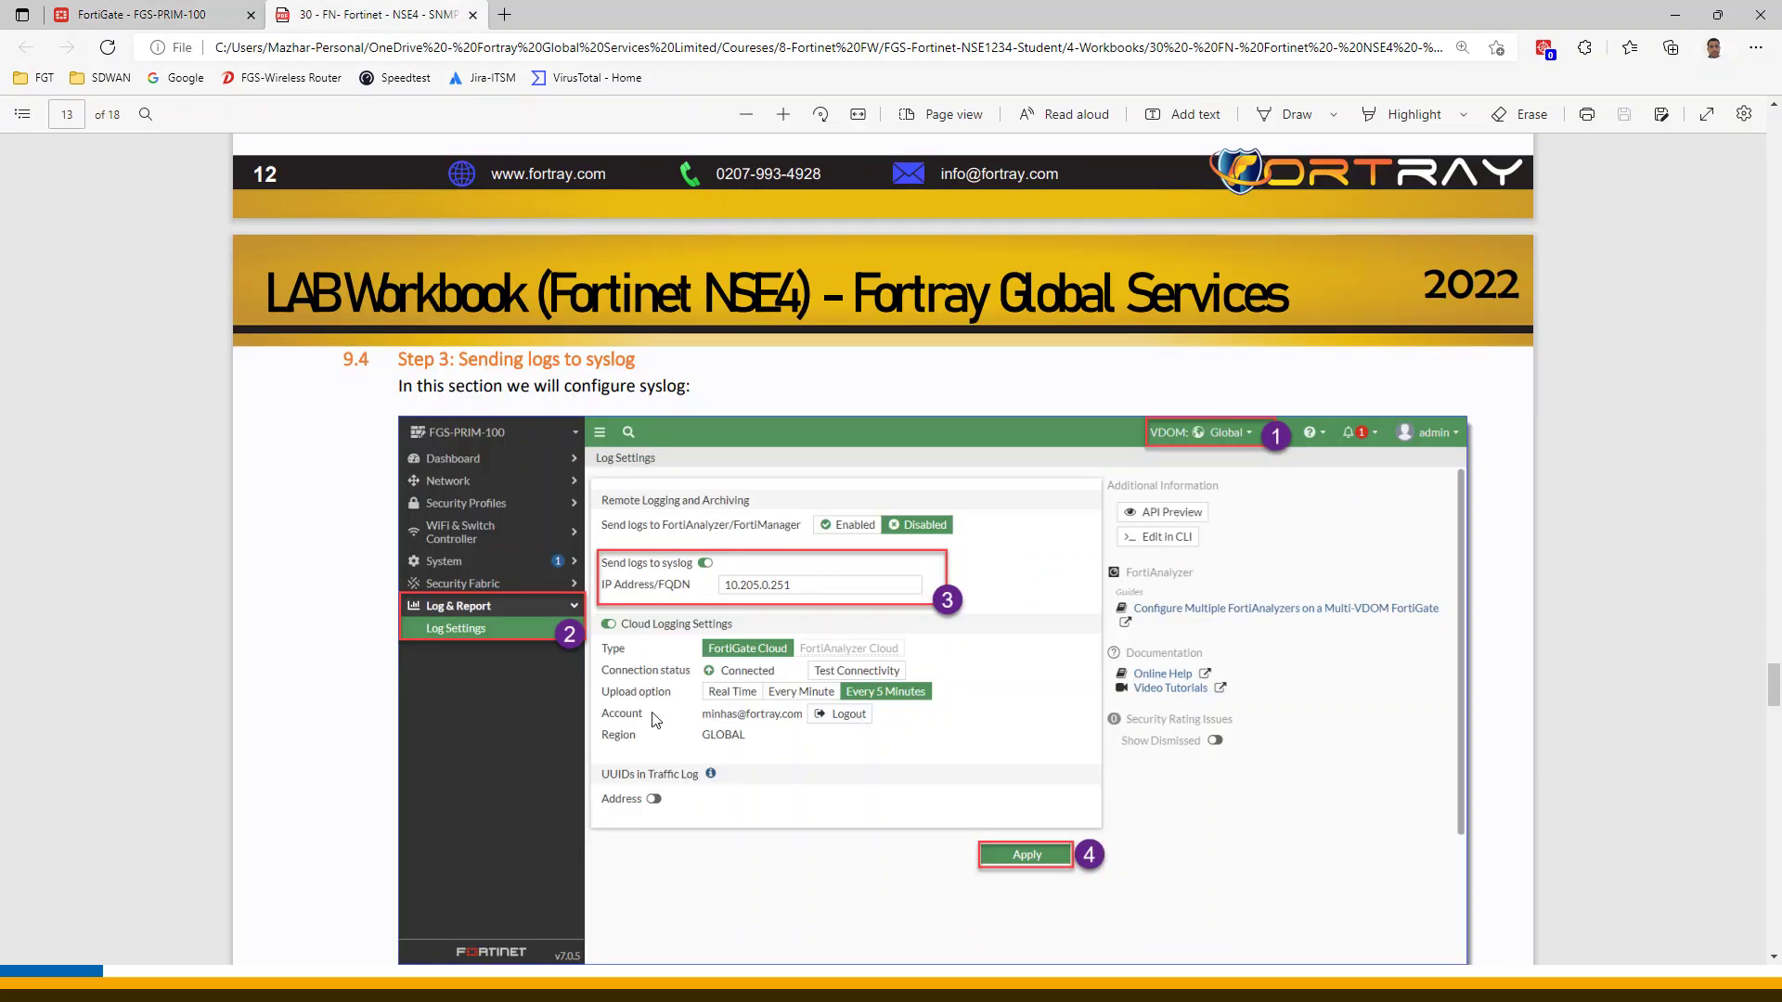
click(84, 16)
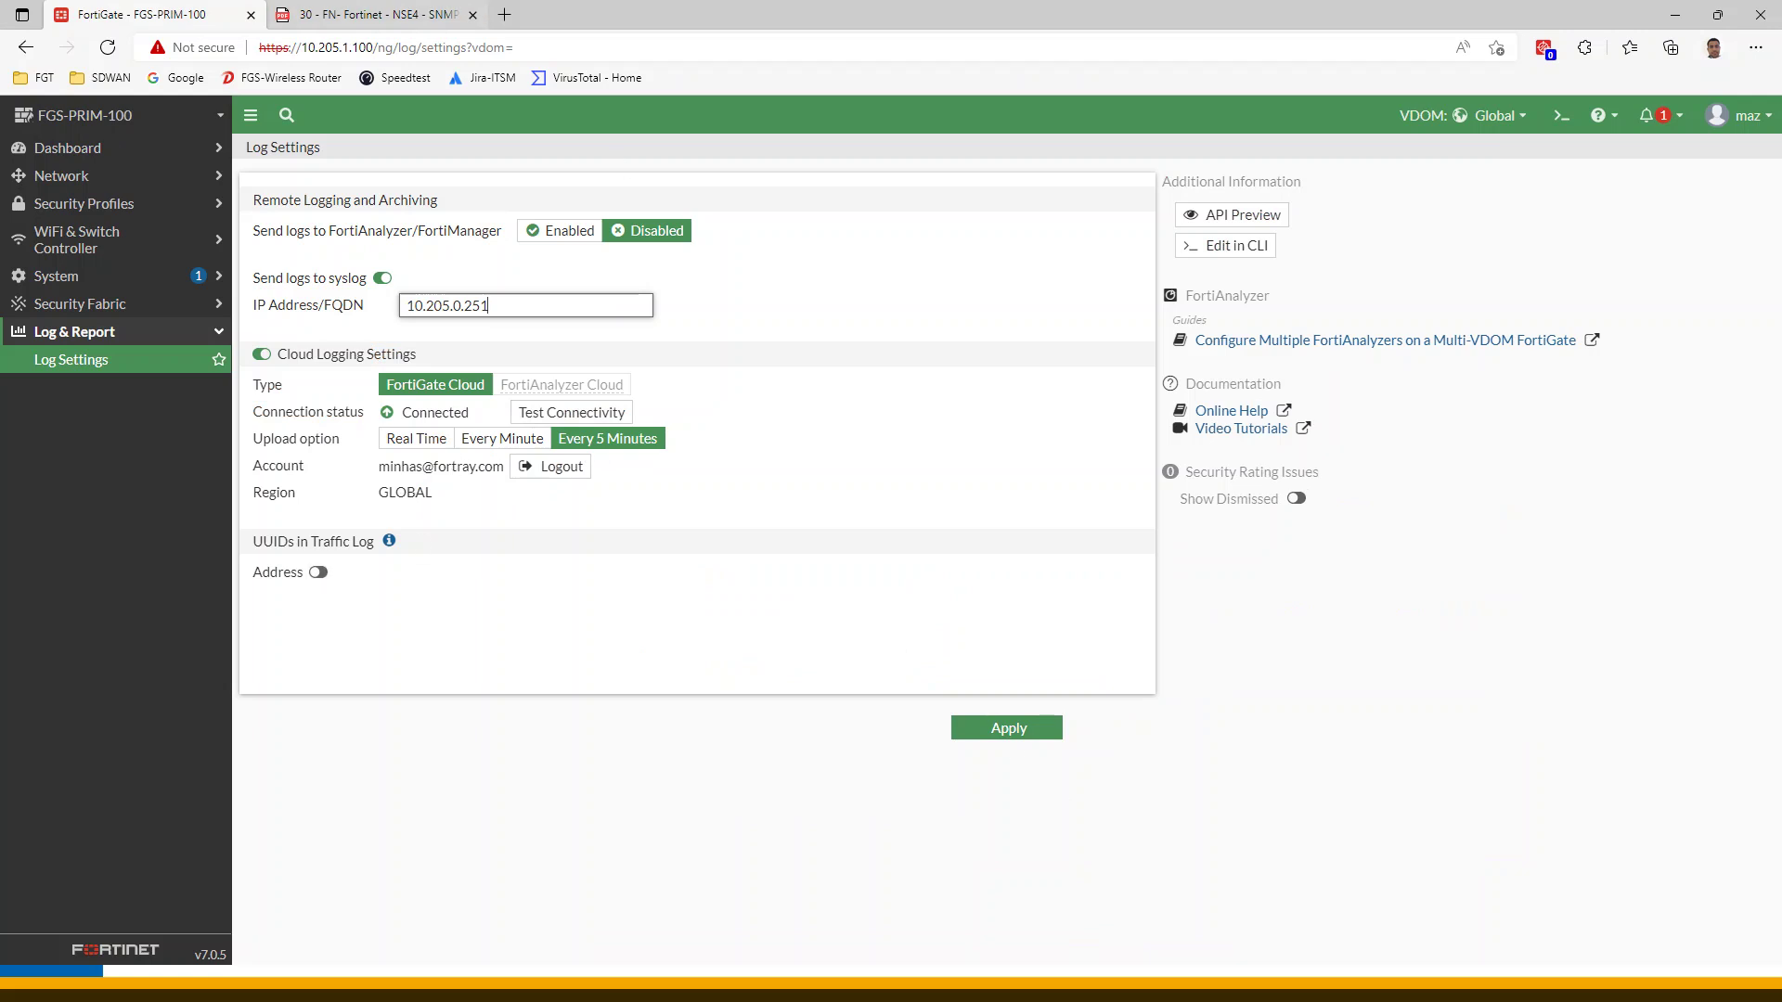
key(ctrl+Tab)
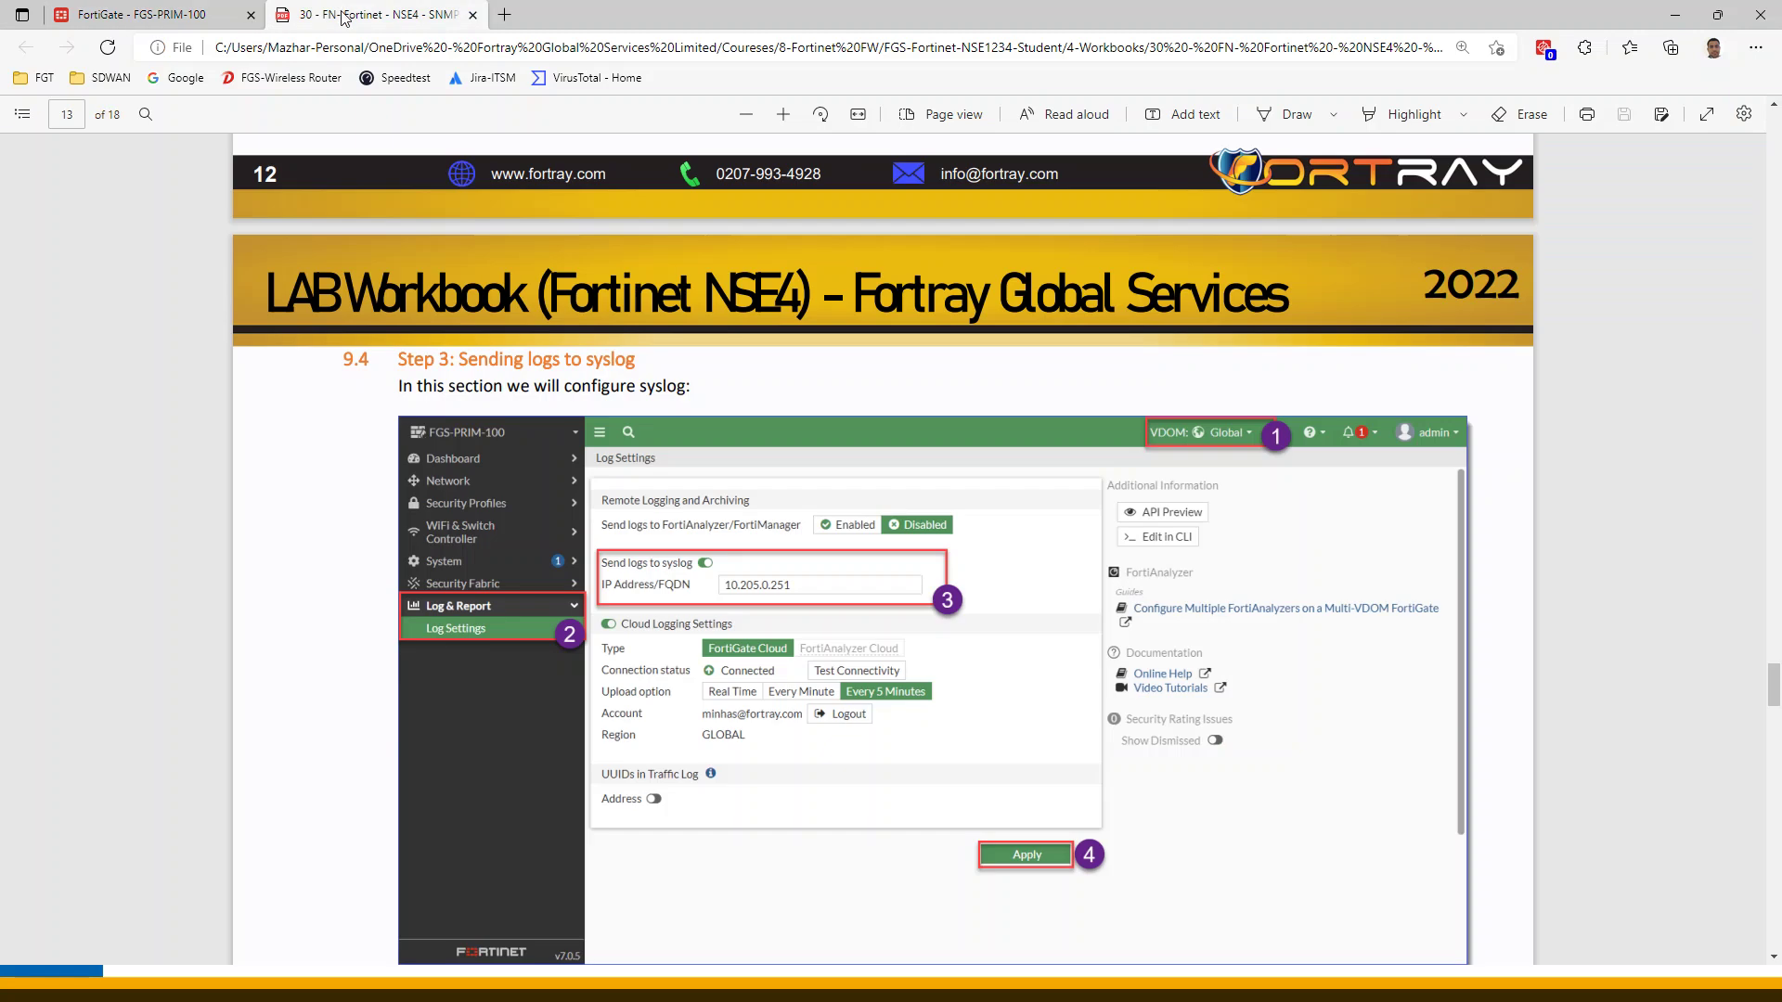
click(209, 15)
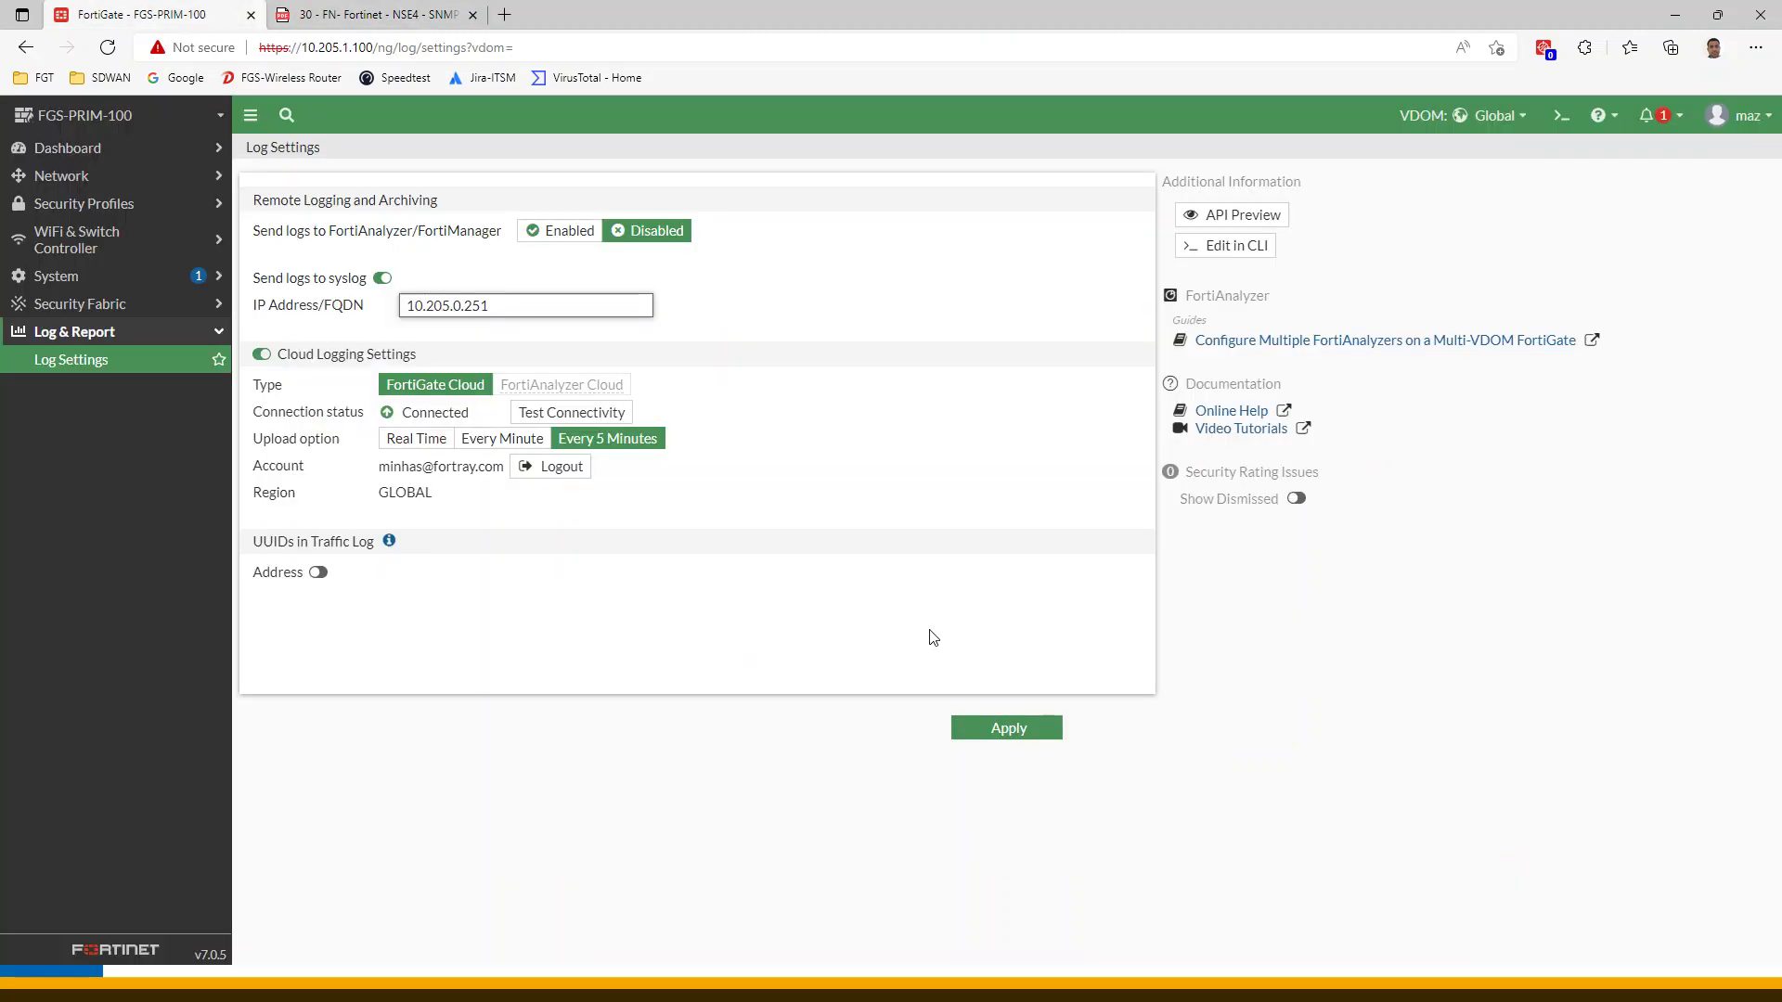
click(1009, 727)
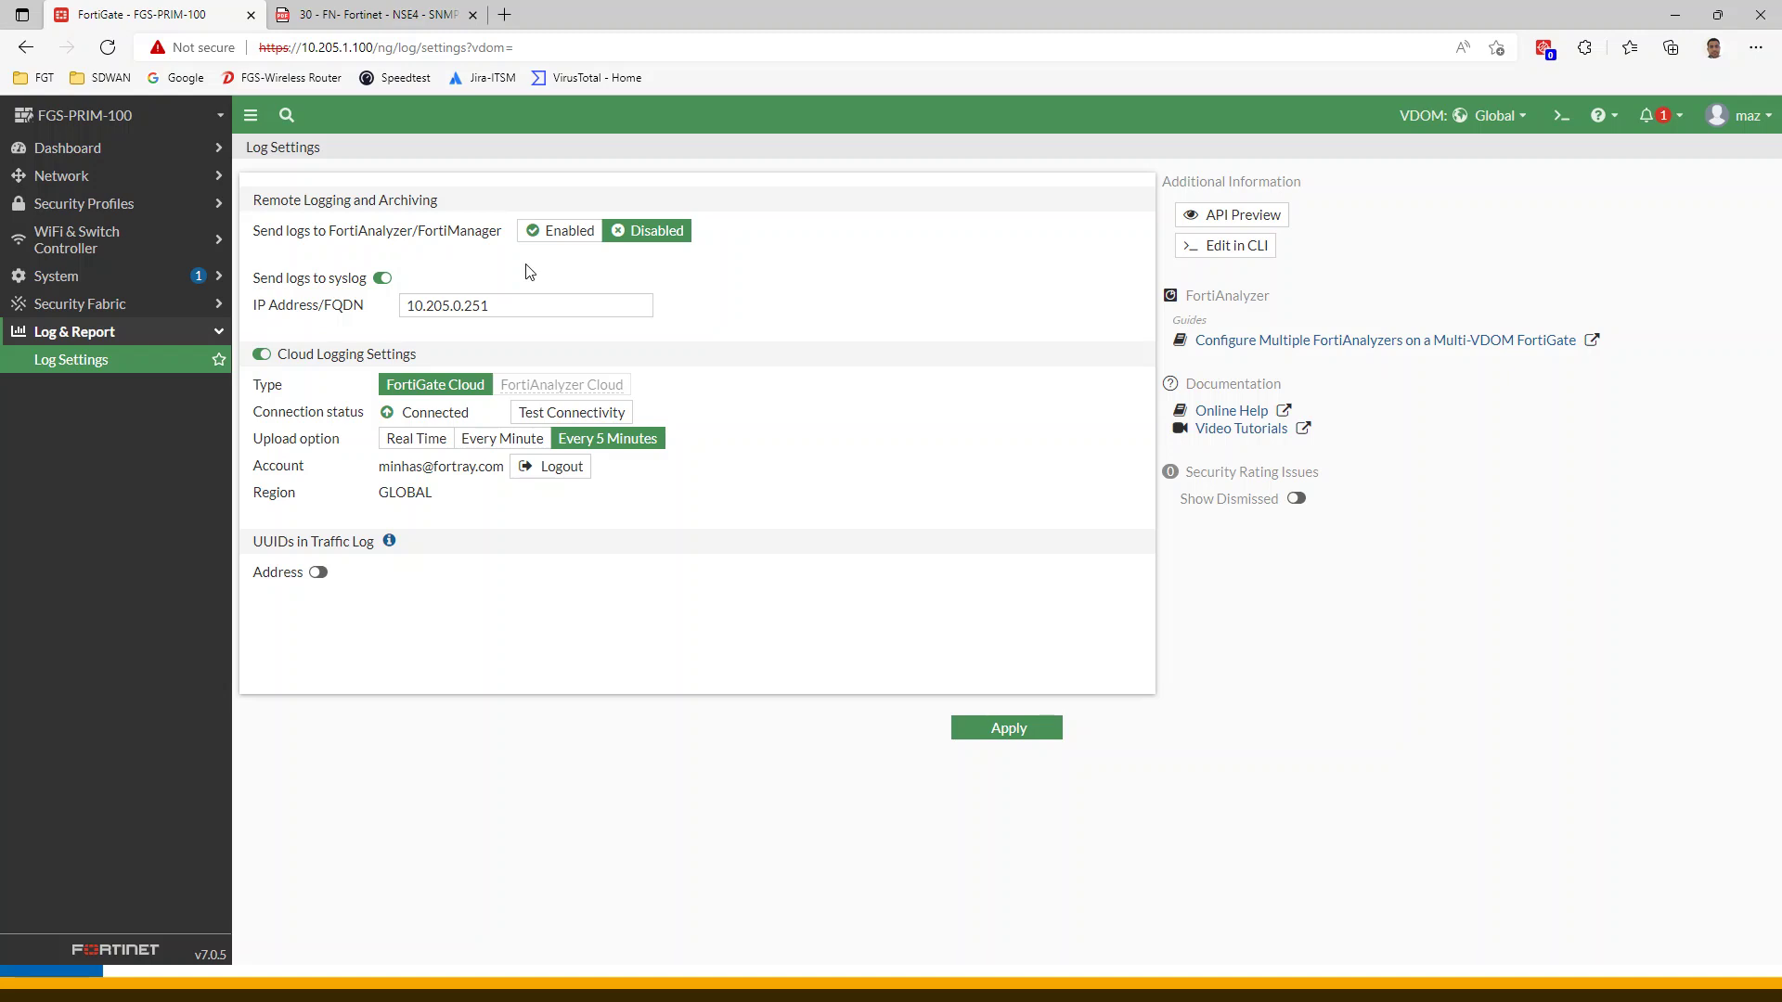
click(1008, 733)
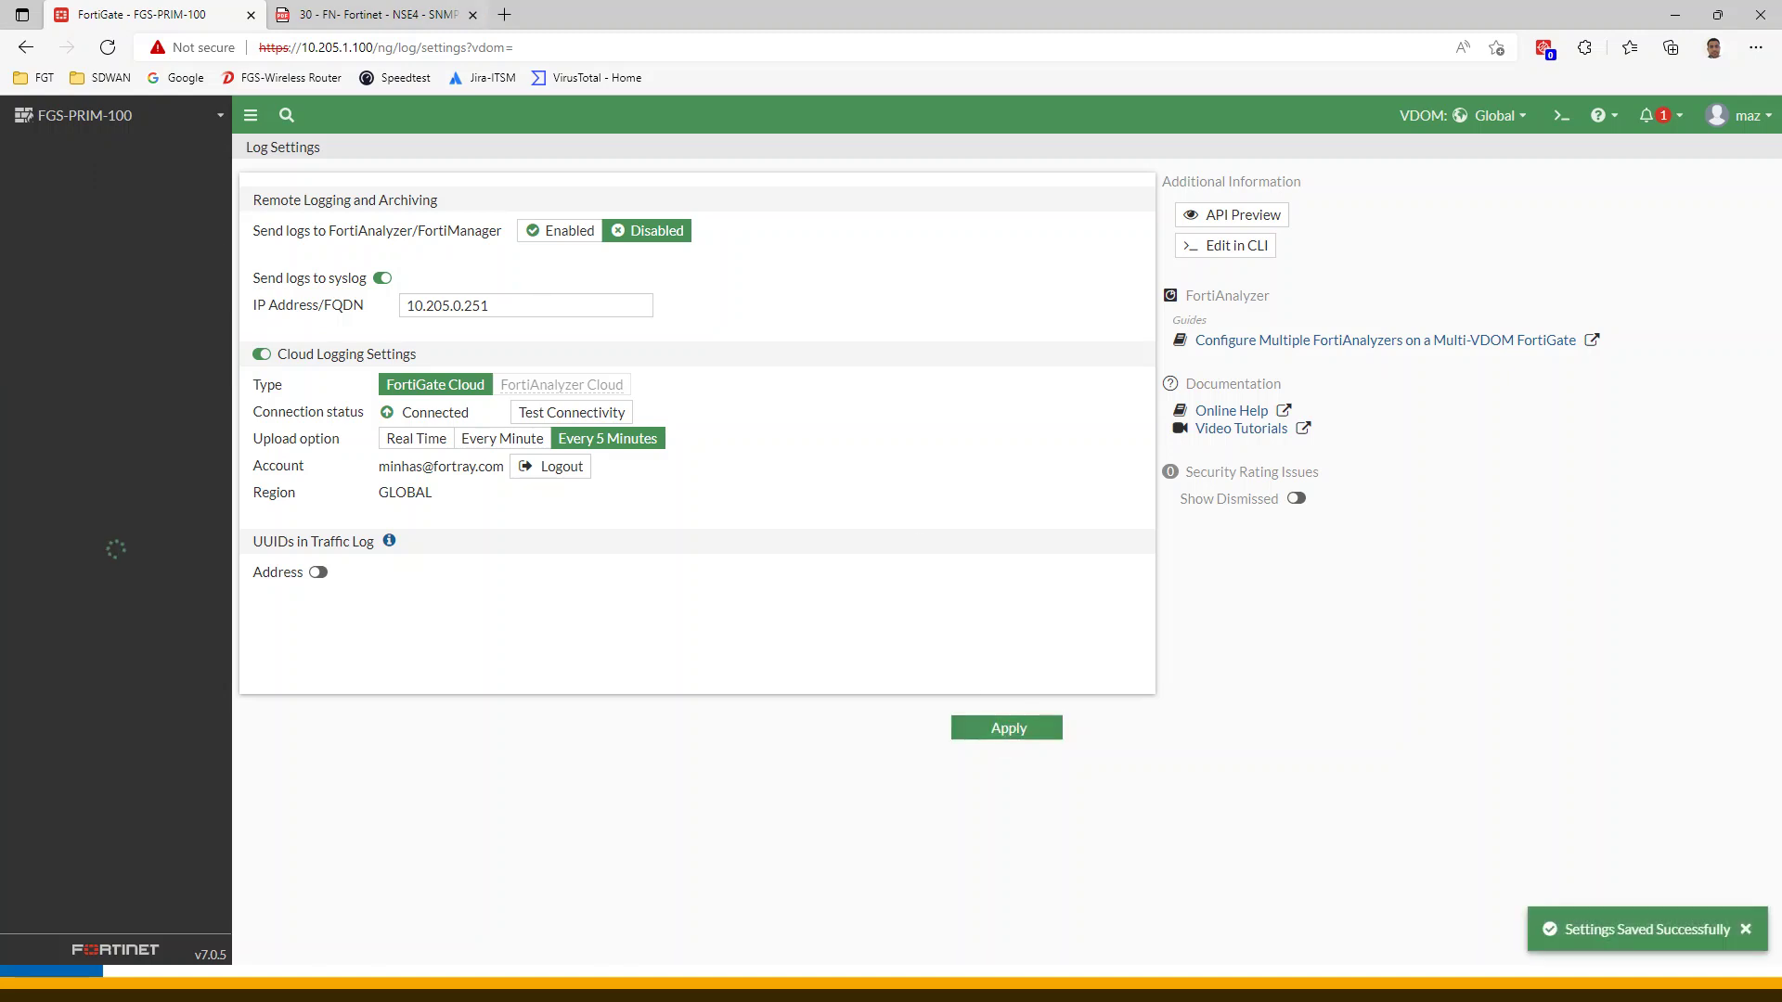
click(371, 14)
scroll(927, 664, down, 10)
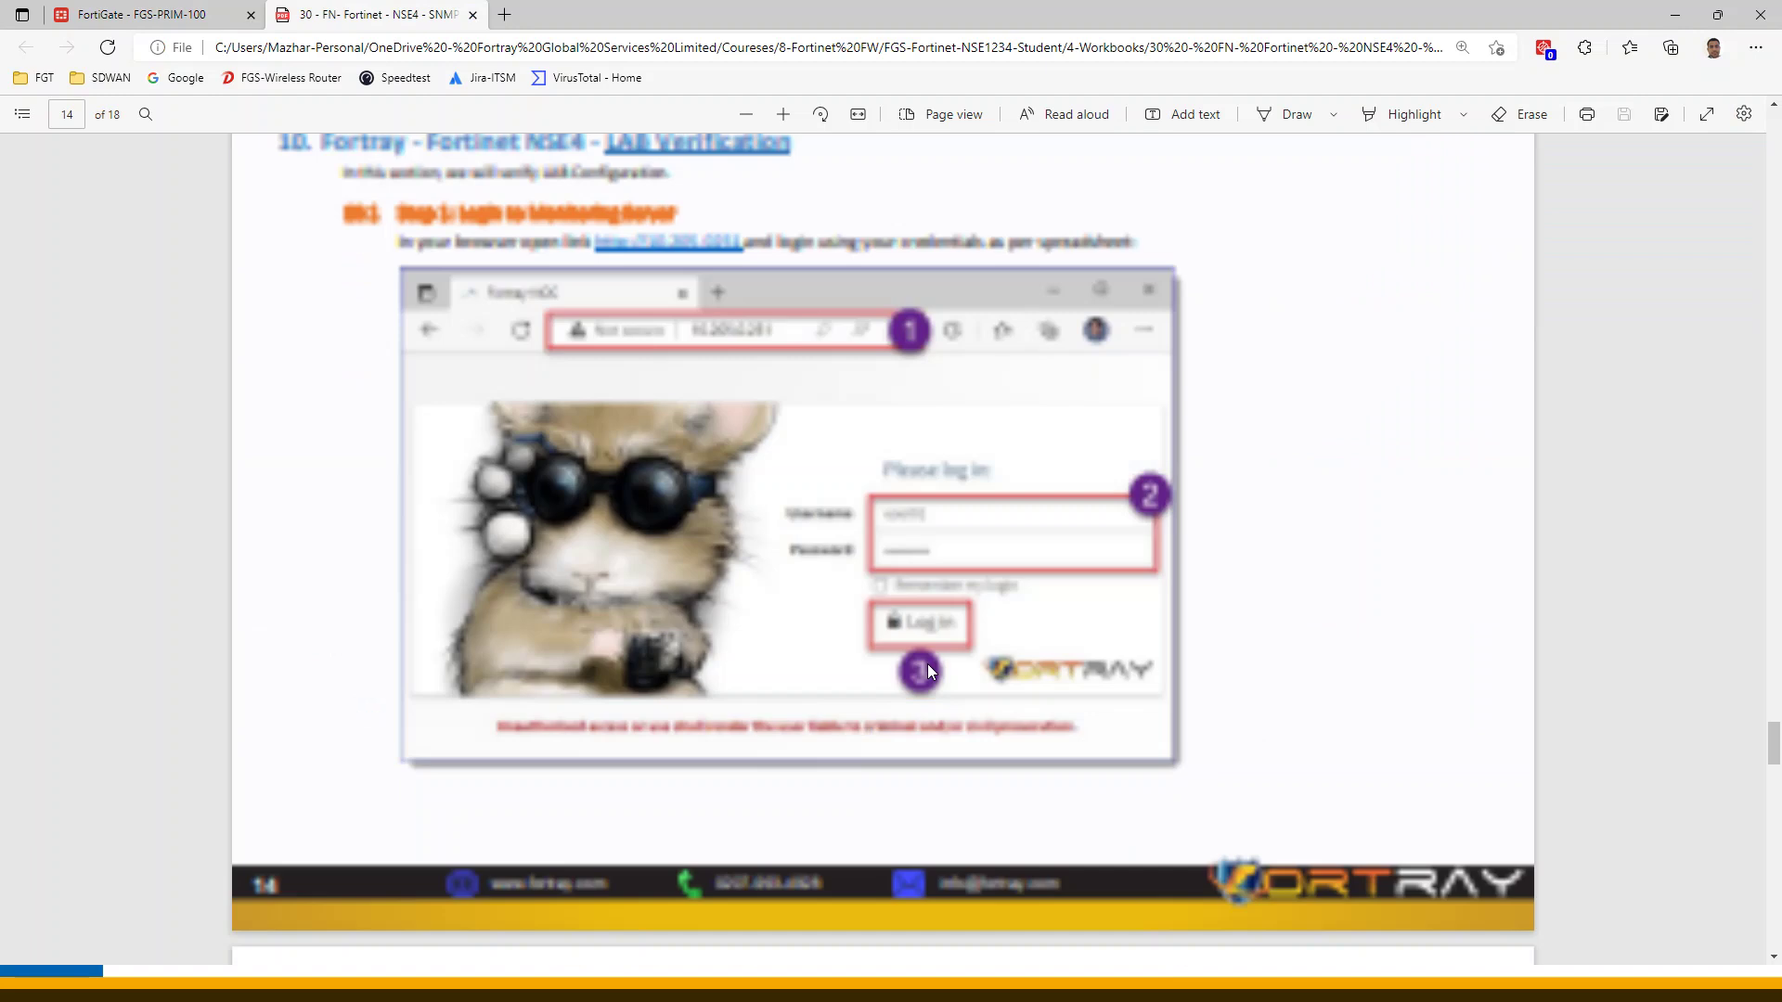
Open the workbook's monitoring-server link in a new browser tab
scroll(698, 385, up, 2)
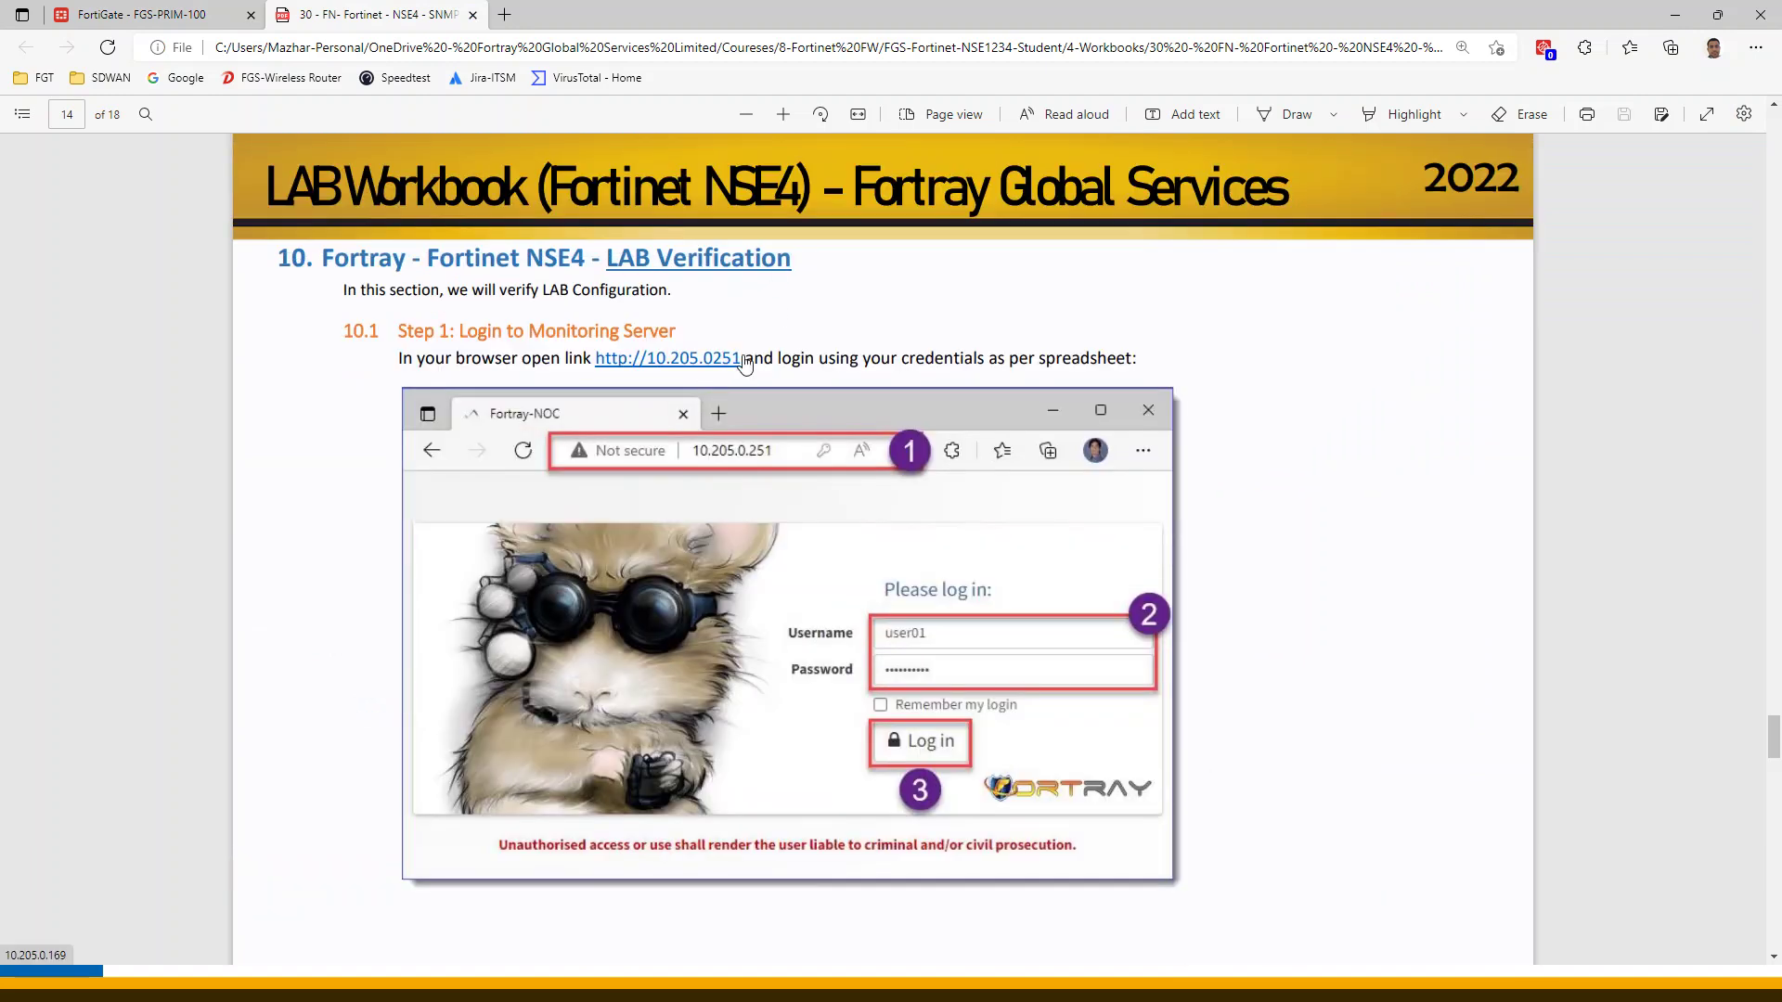
click(663, 359)
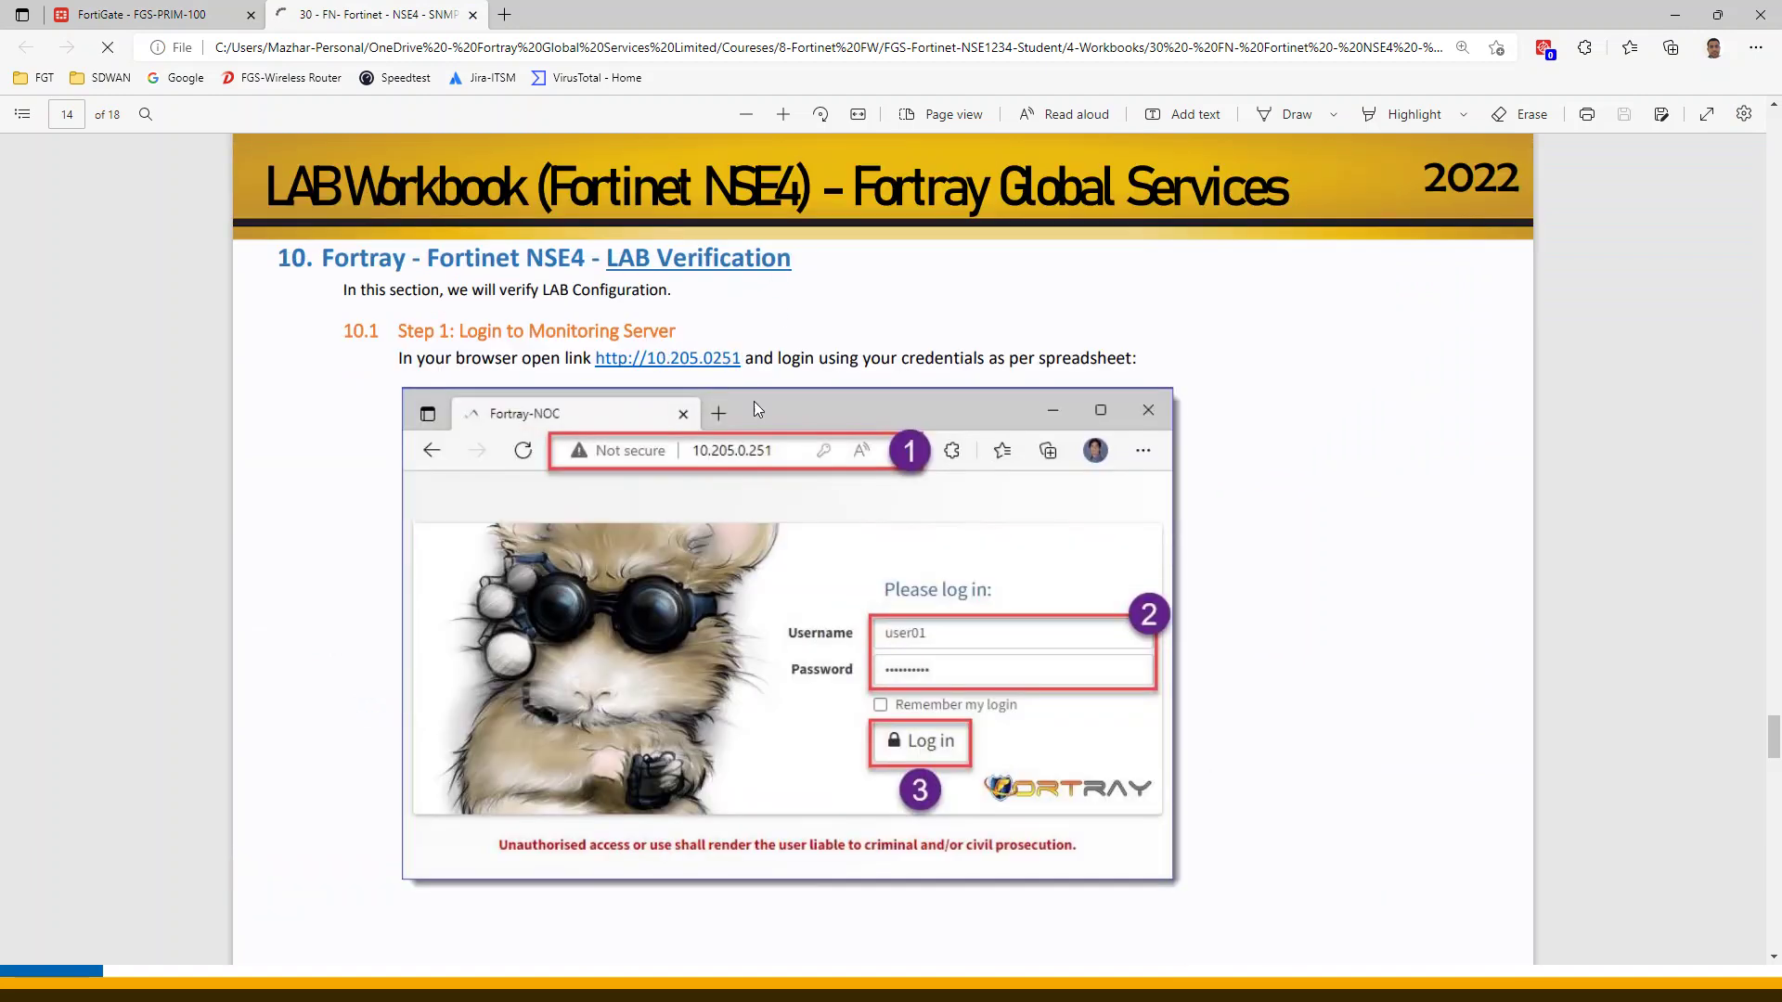
right_click(695, 358)
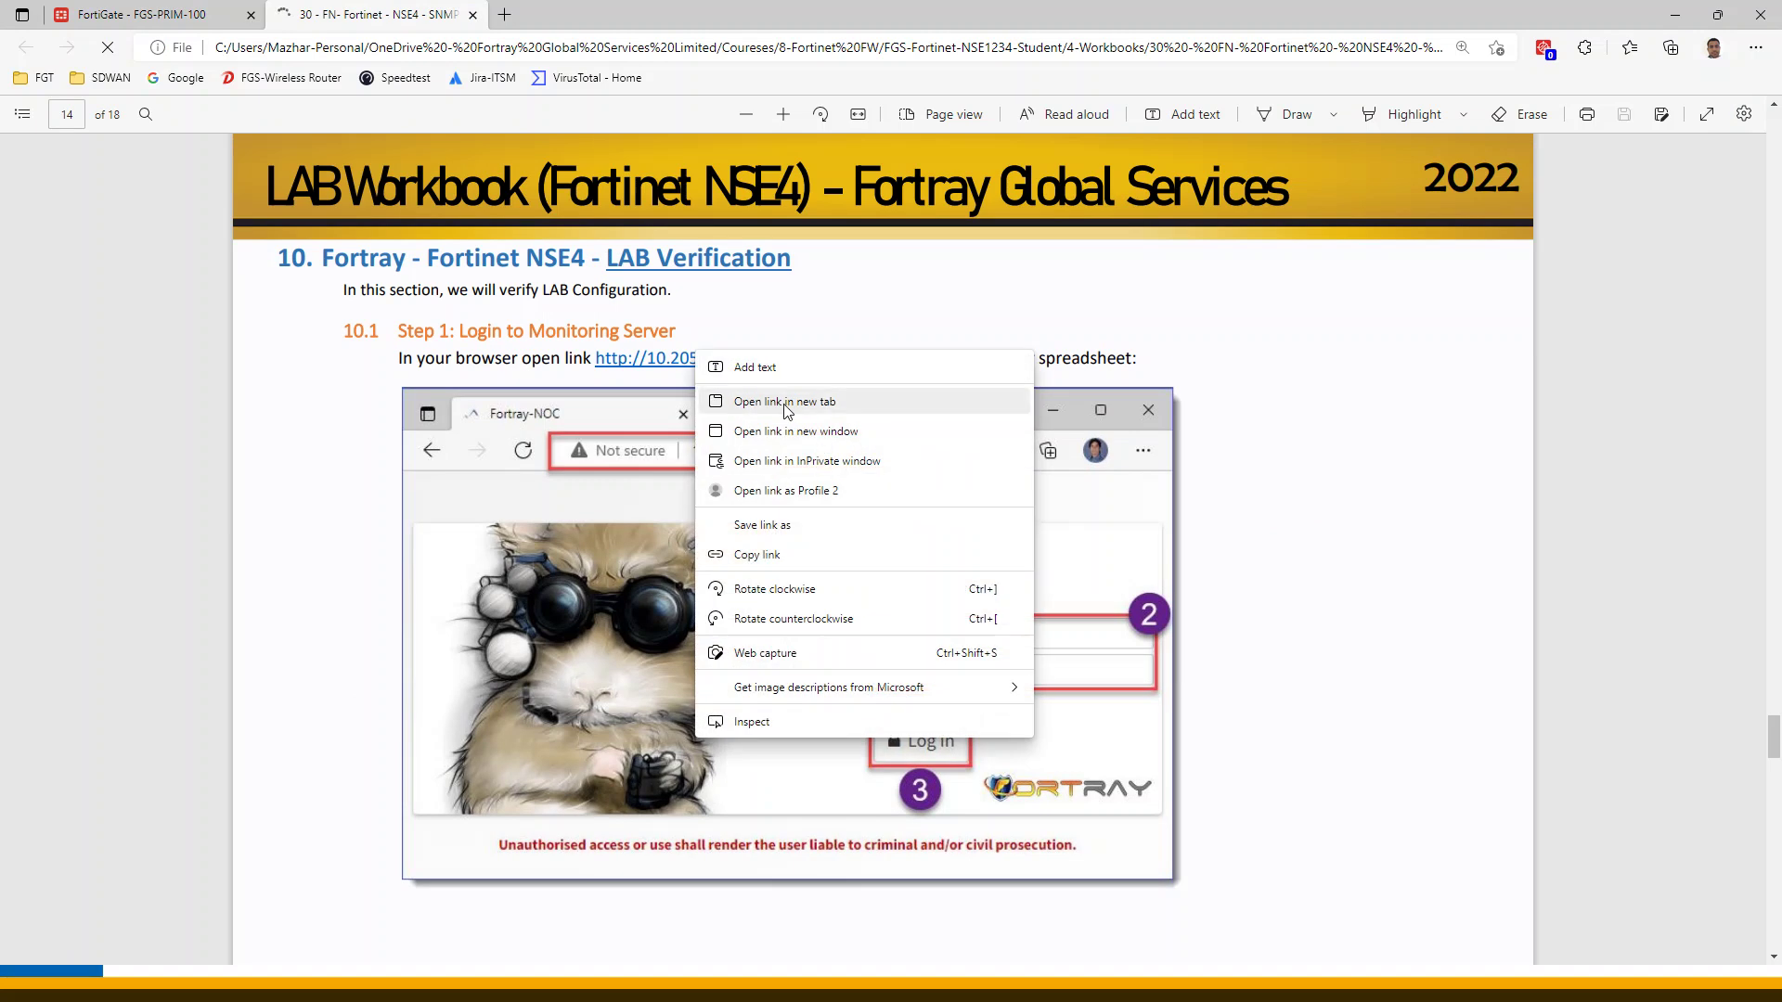
click(780, 405)
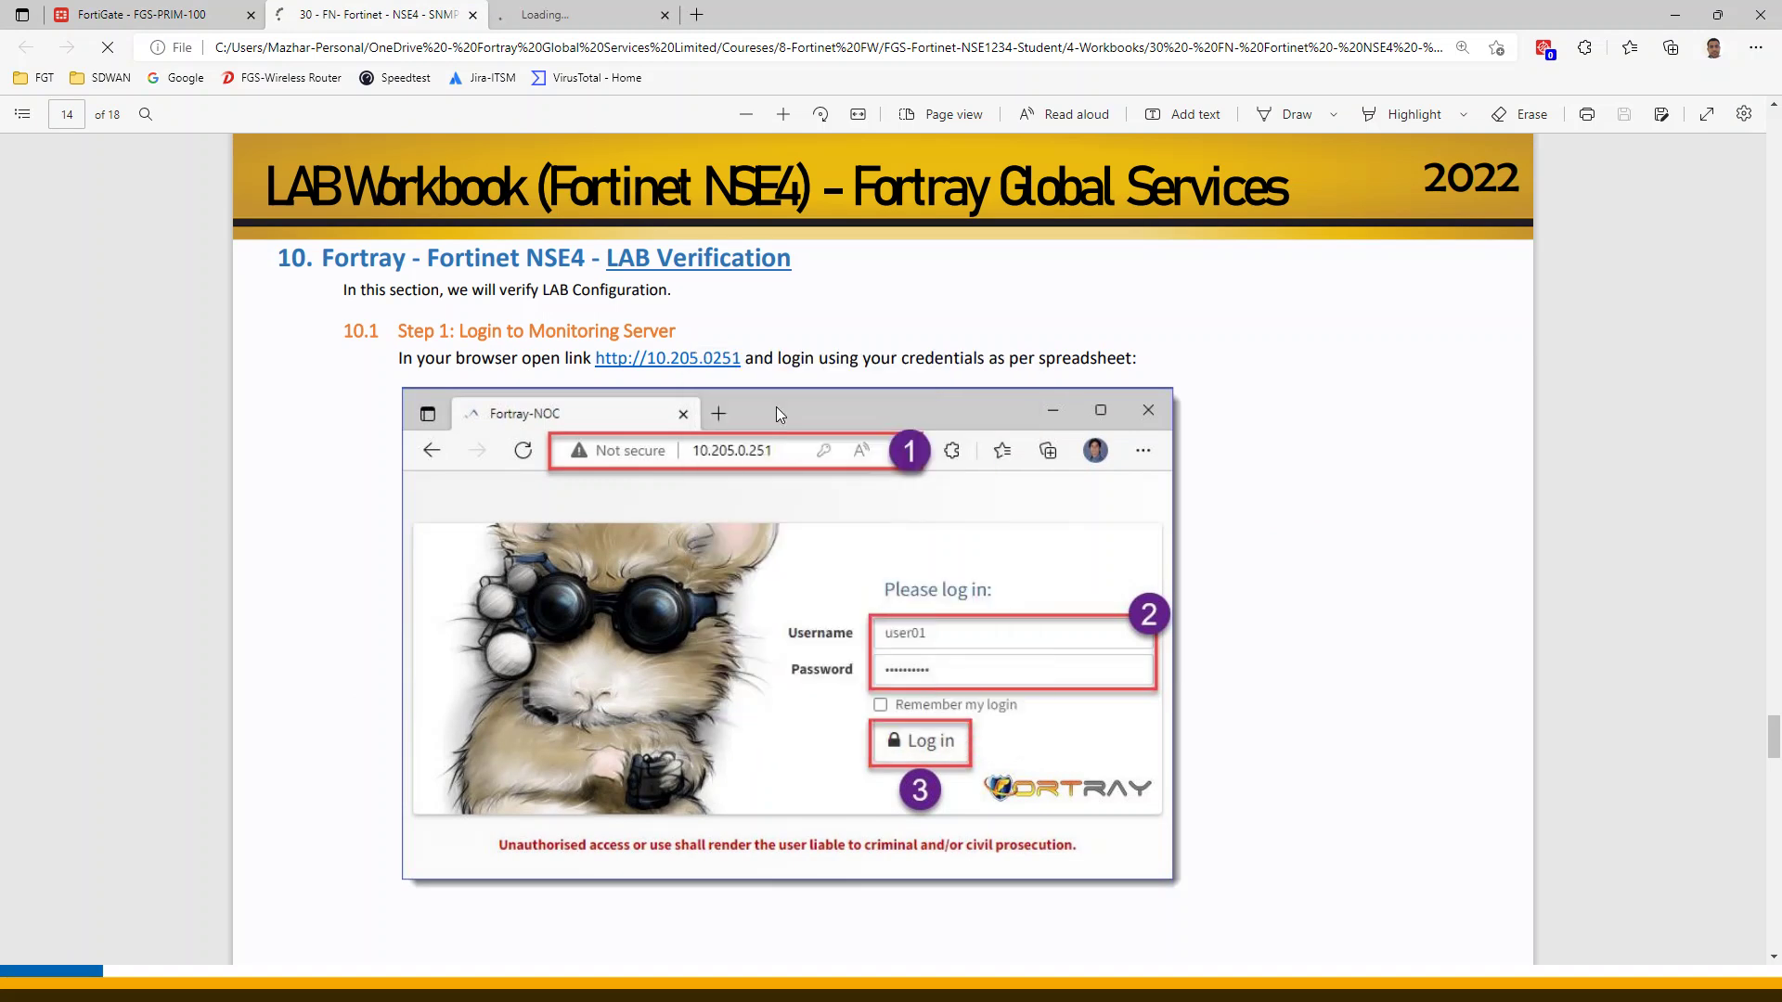
click(533, 15)
Re-apply the FortiGate syslog settings. Recheck the monitoring tab, which times out for 10.205.0.169
click(395, 14)
click(149, 15)
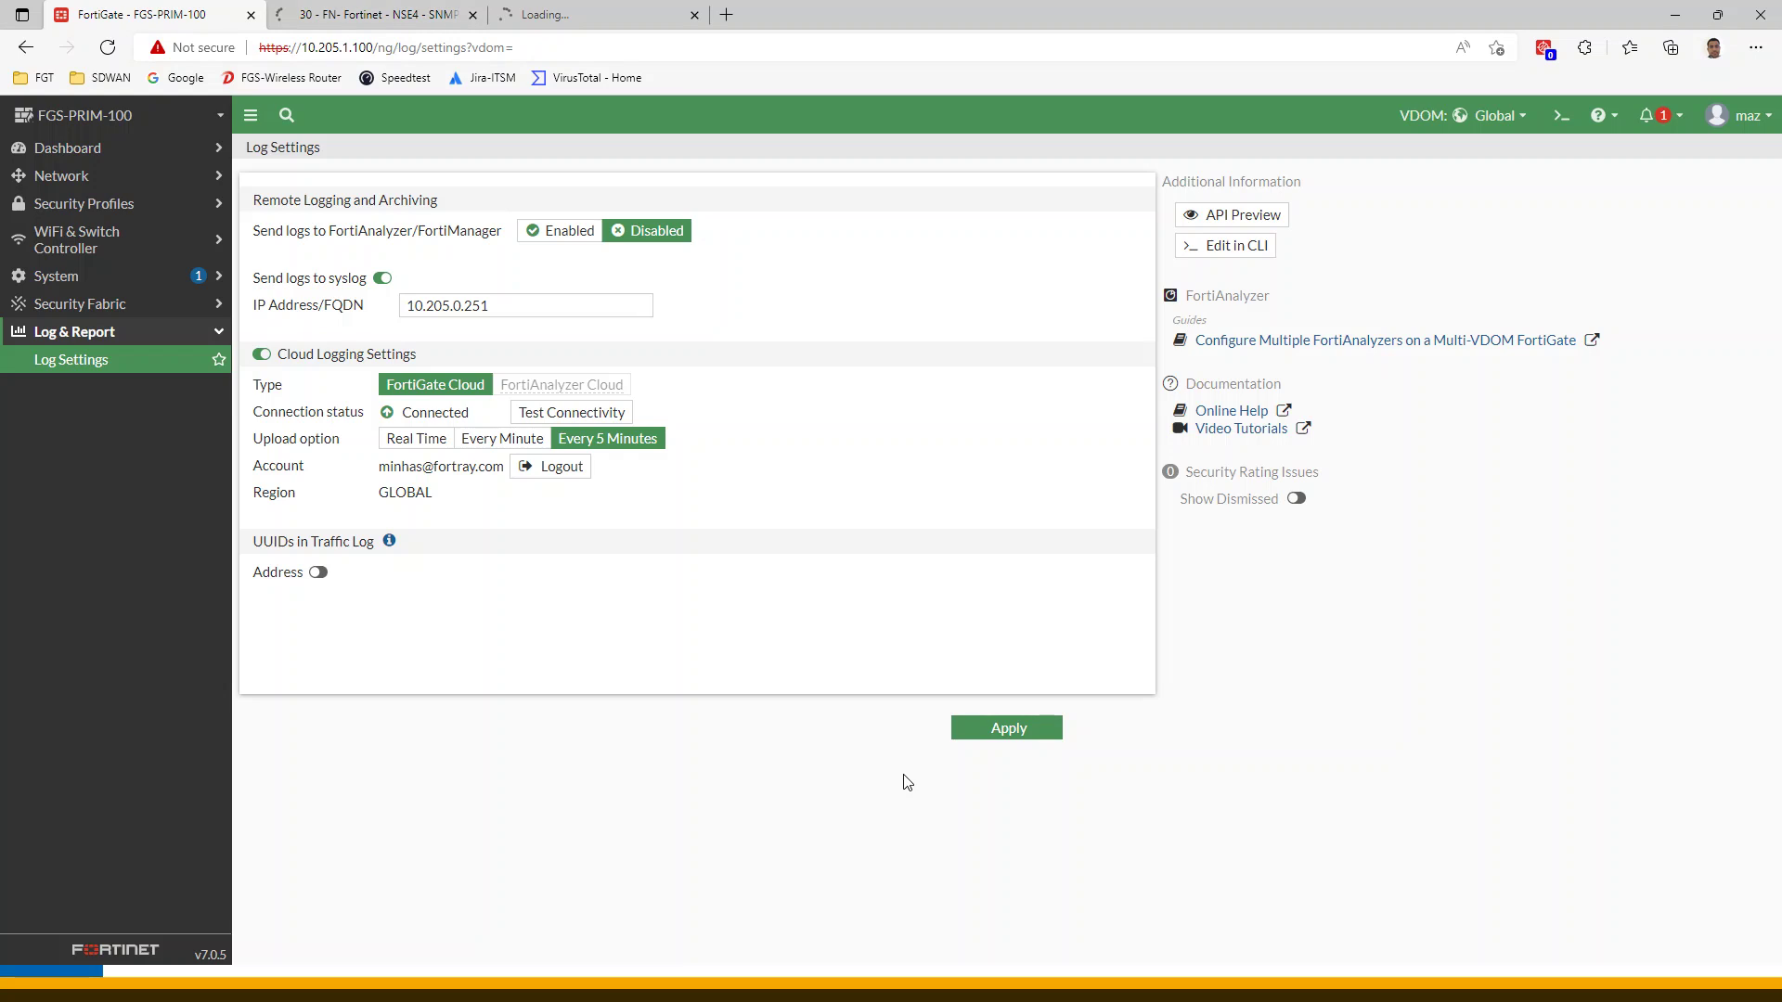
click(1012, 733)
click(618, 16)
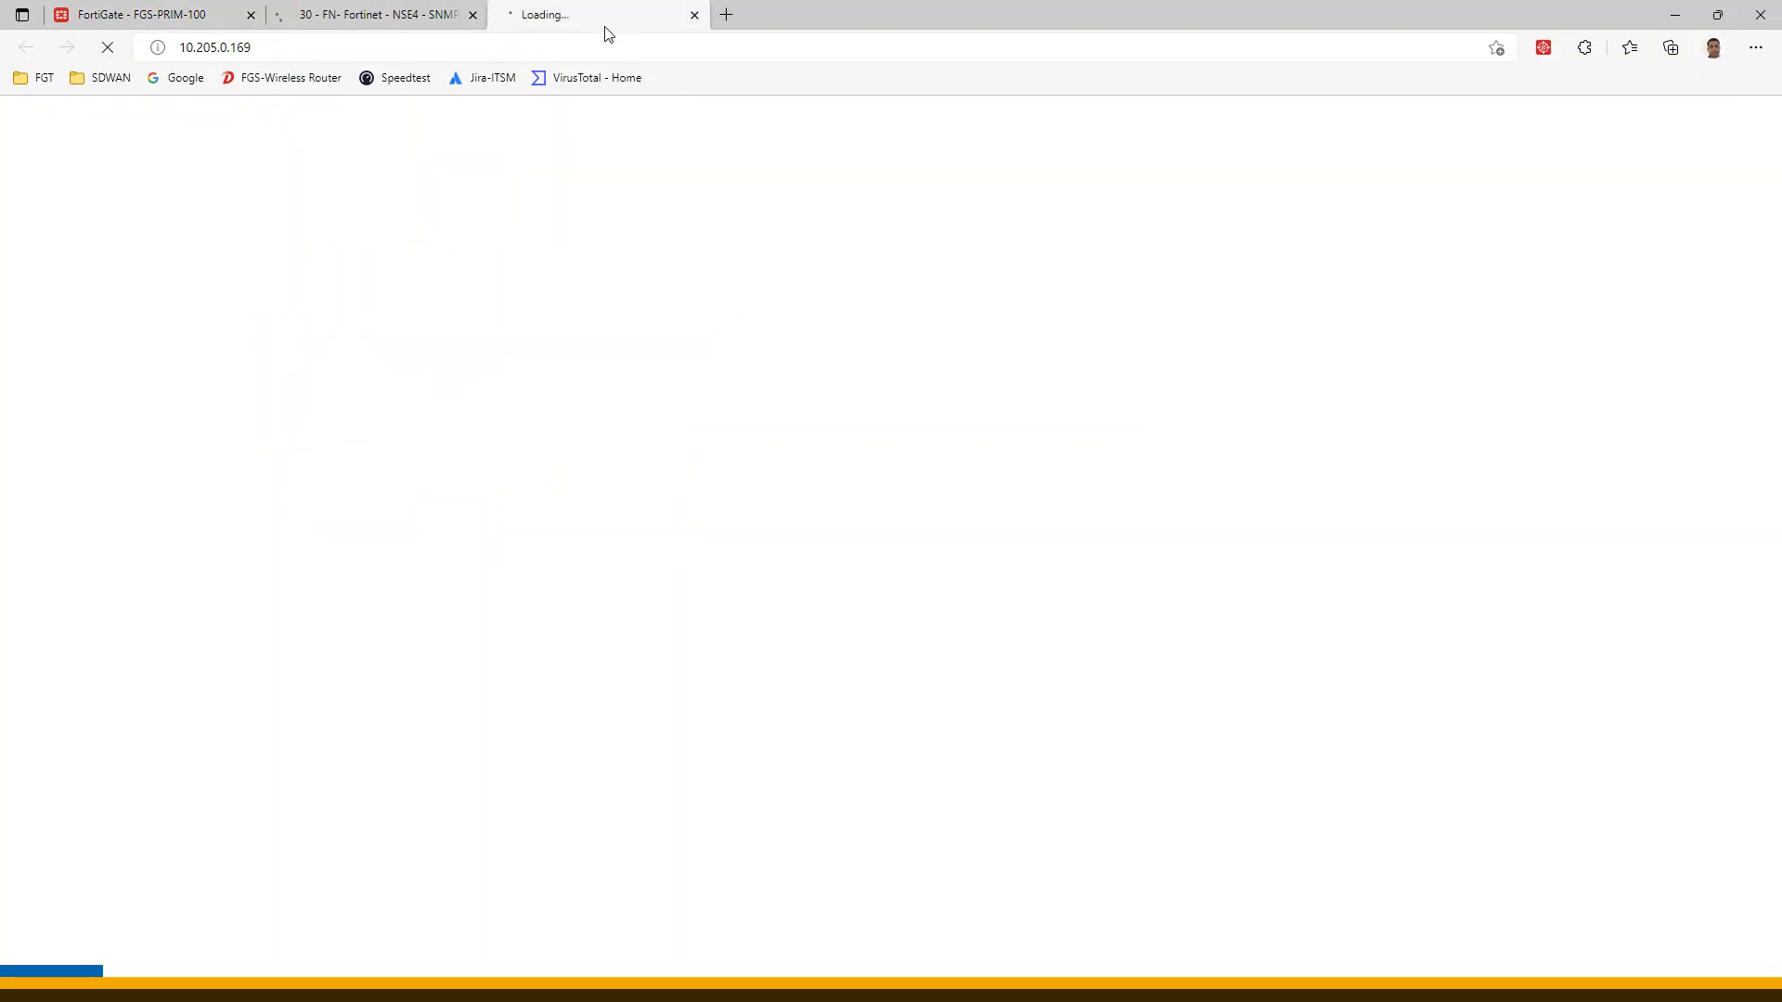
click(394, 15)
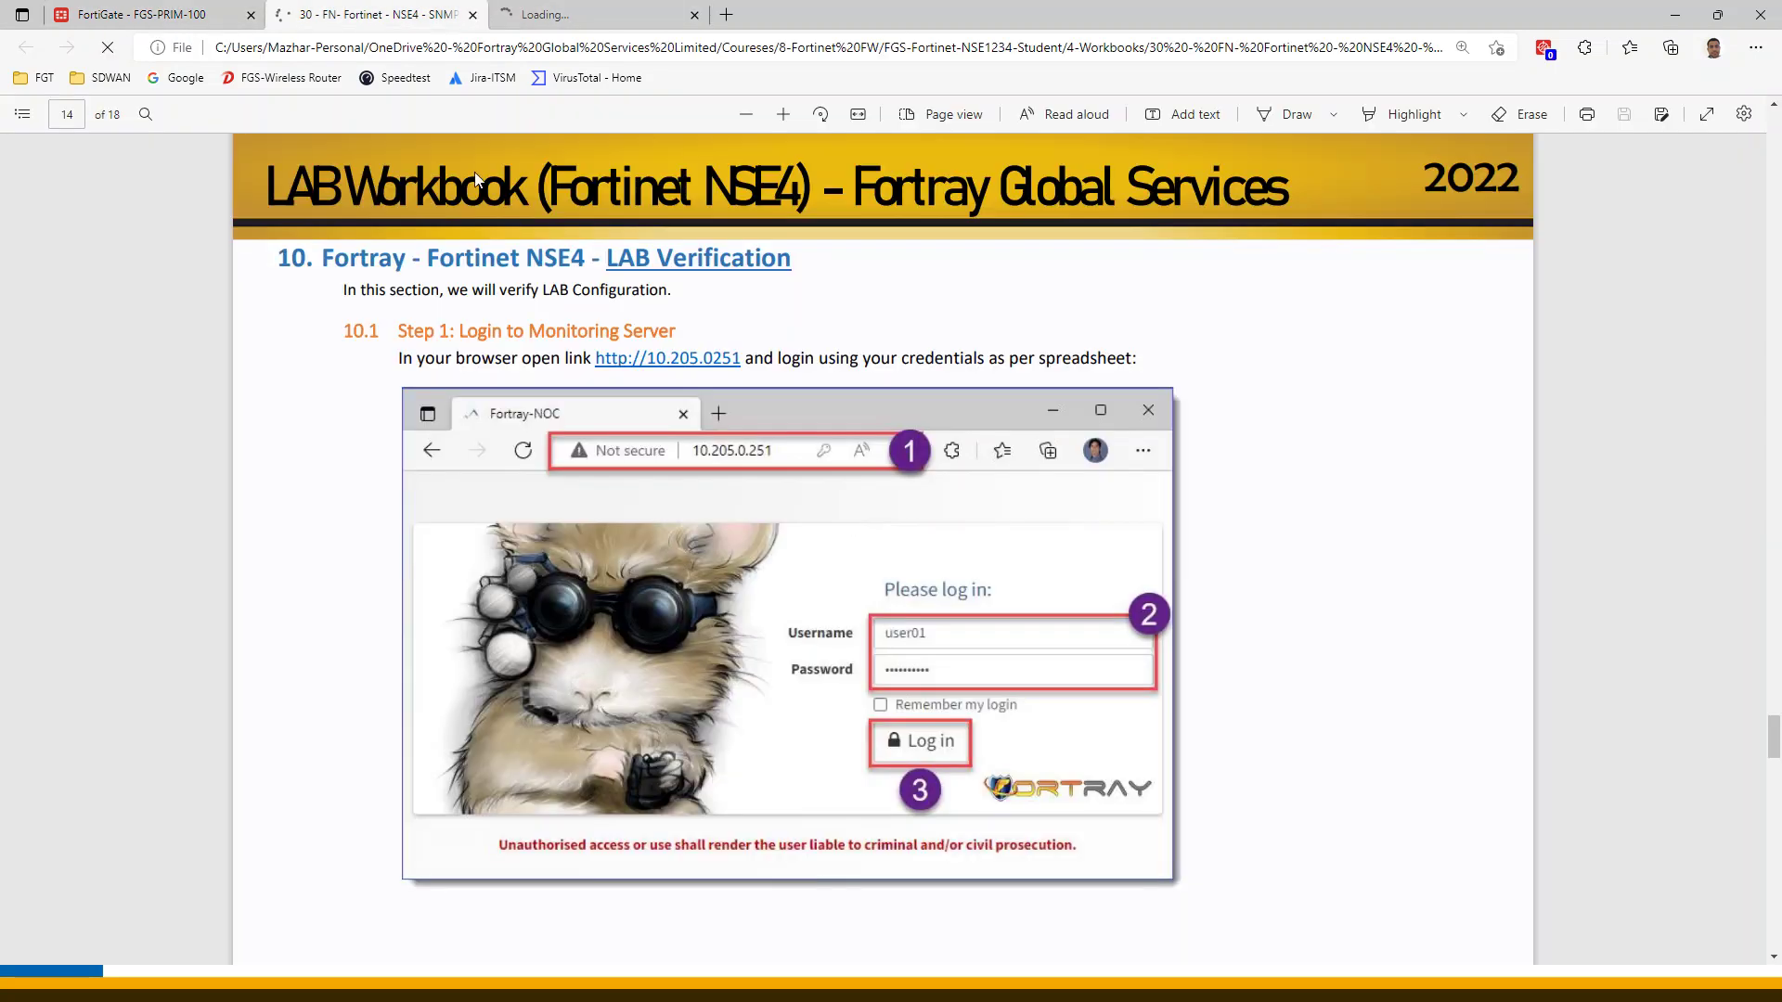
click(533, 20)
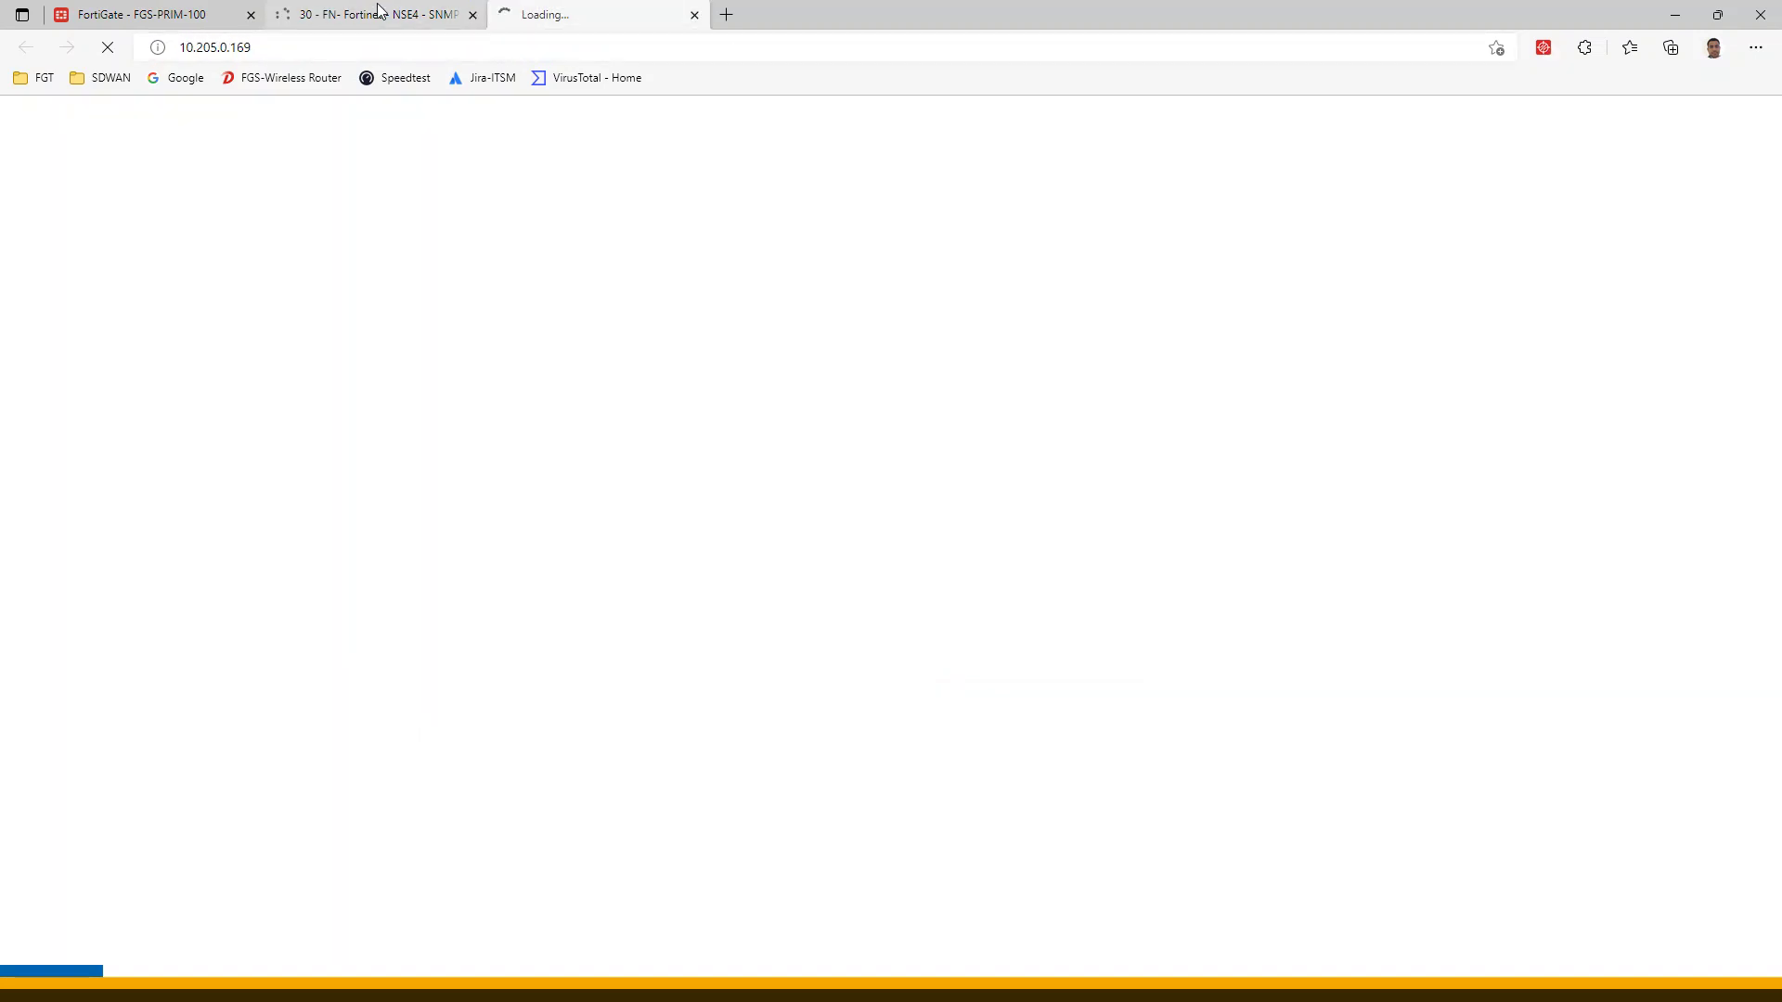
click(376, 14)
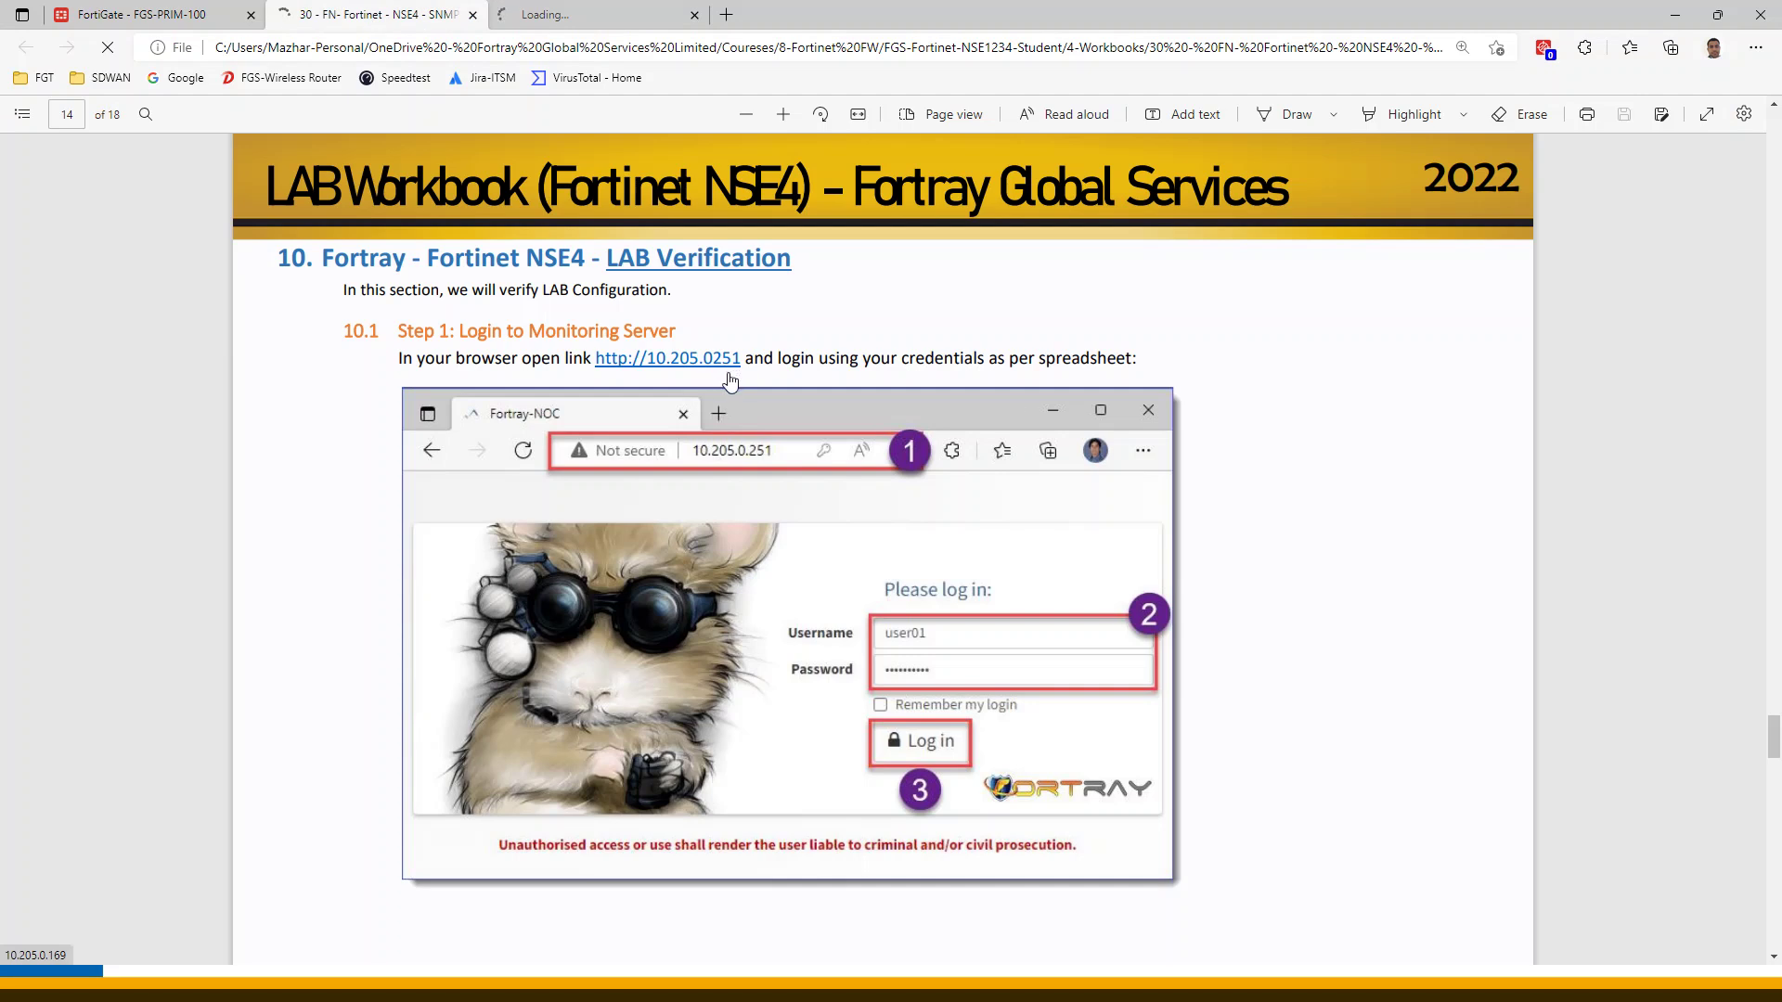
click(604, 15)
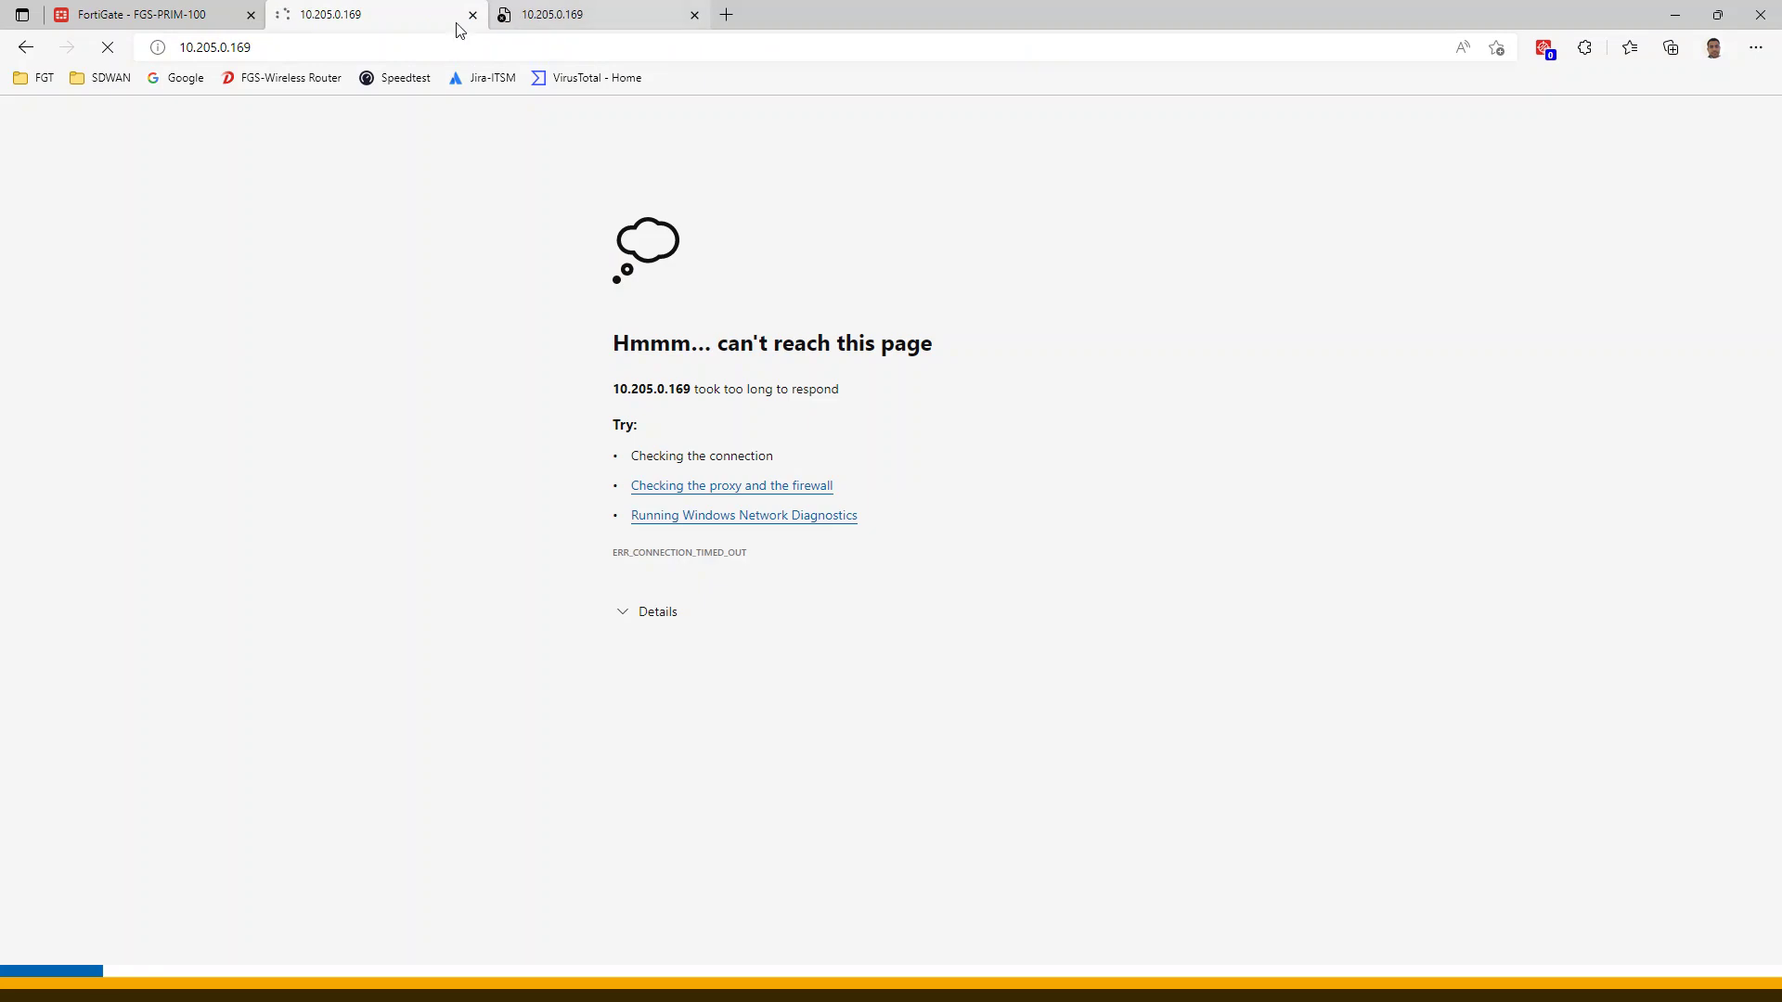
click(25, 46)
click(534, 19)
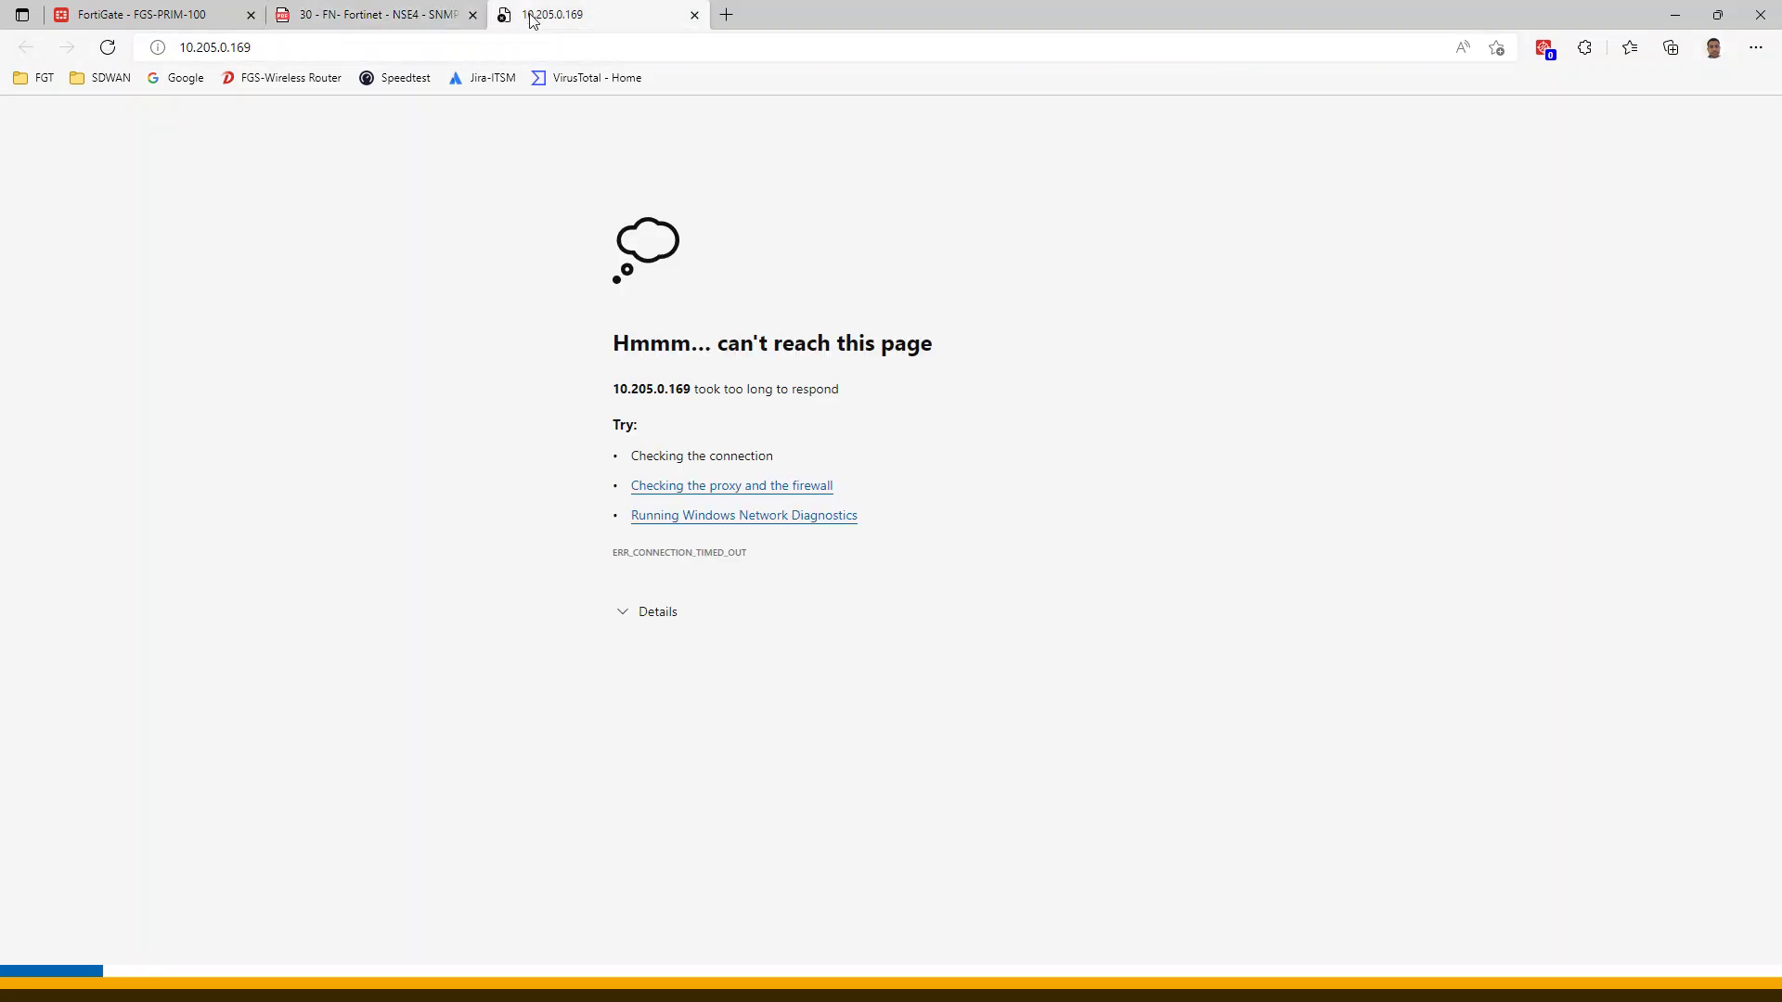
click(427, 48)
text(10.205.0.251)
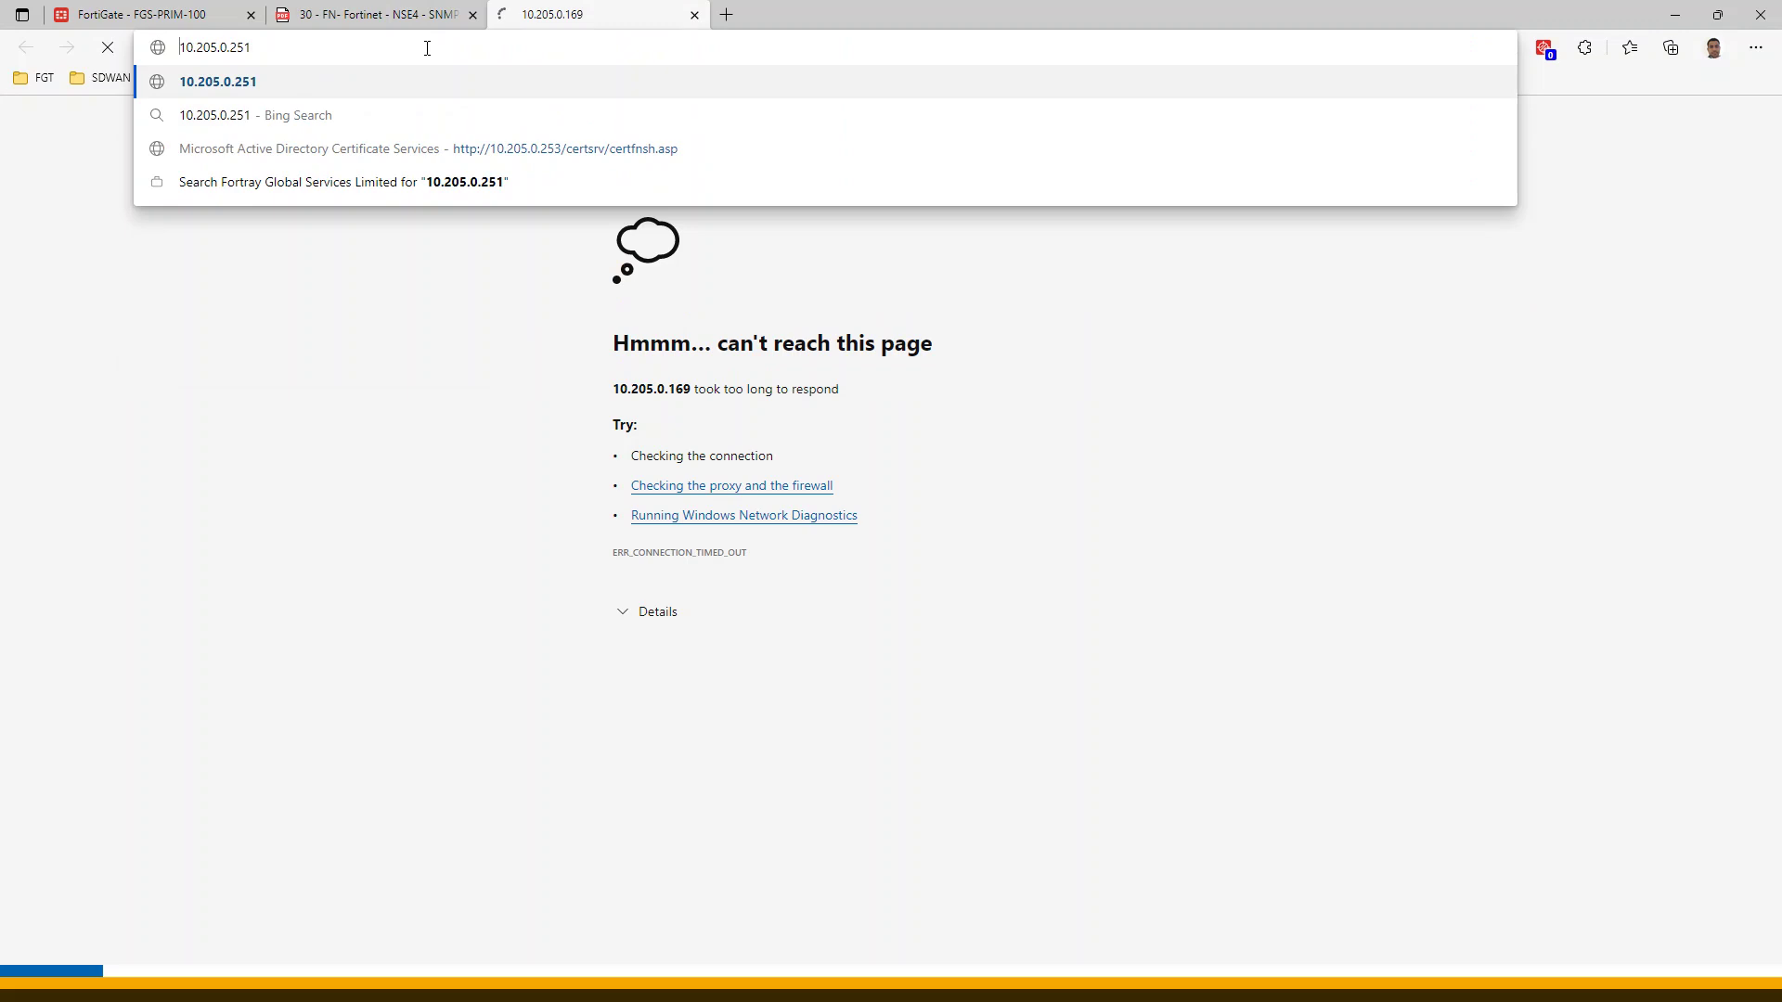
key(Home)
text(https://)
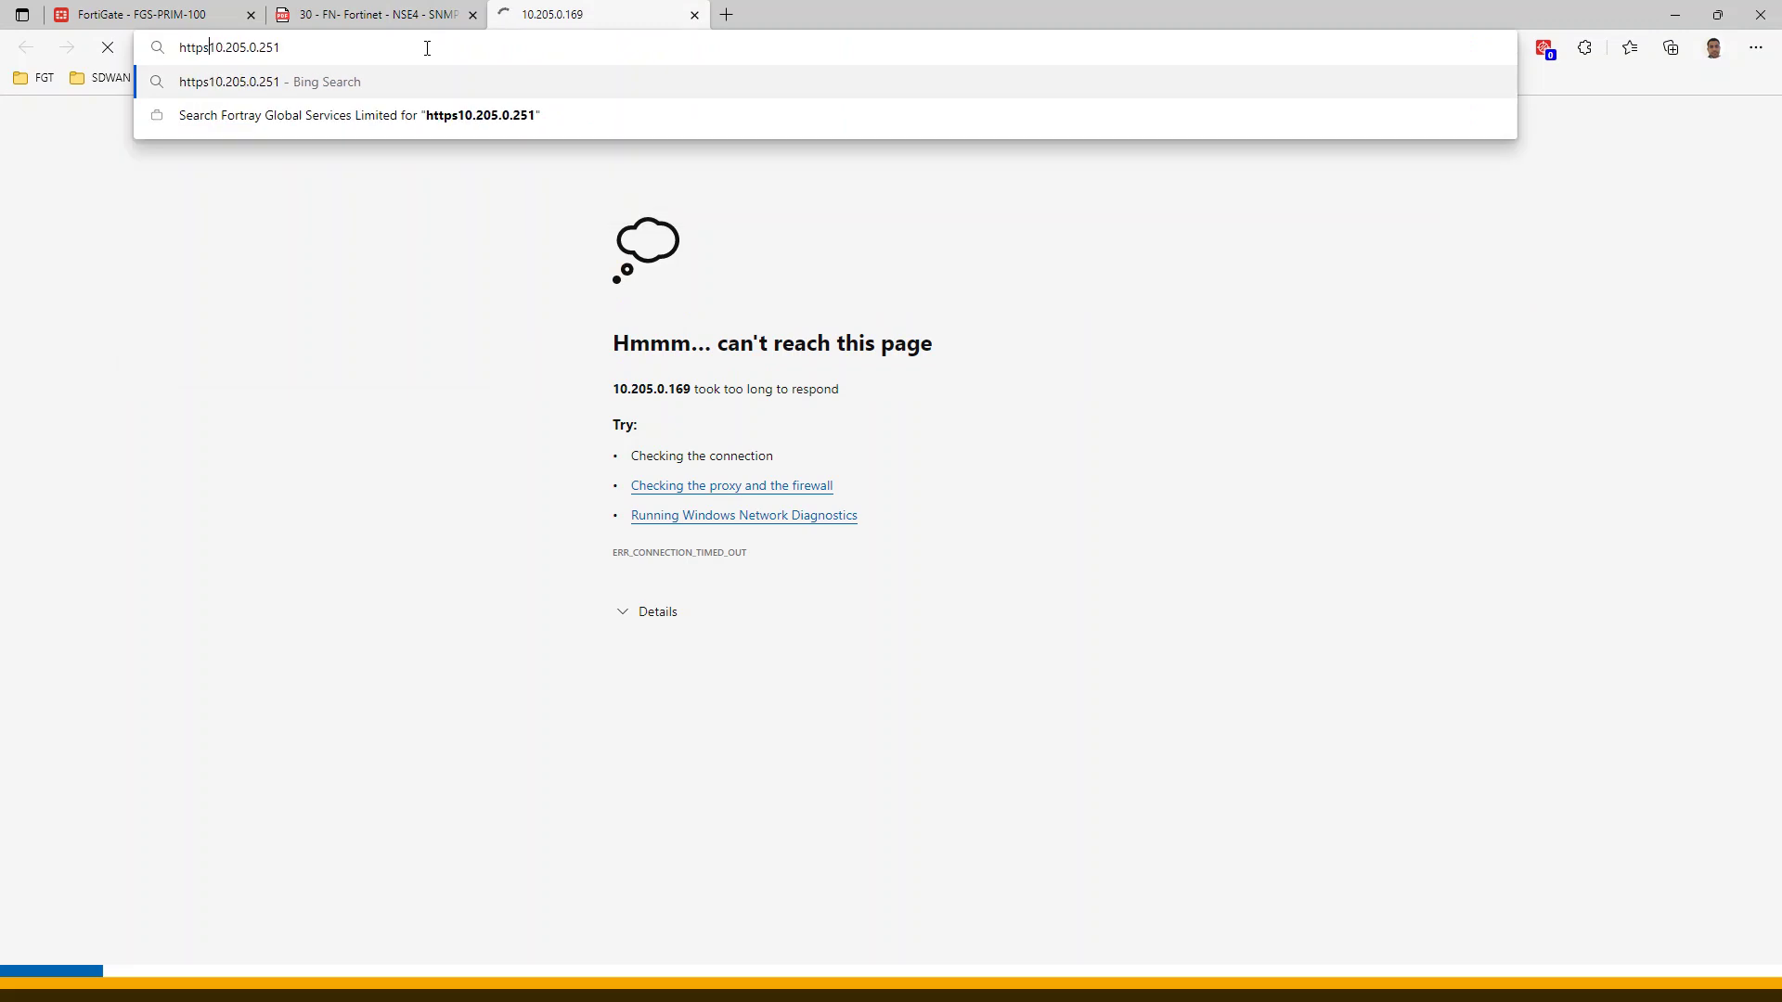
key(Return)
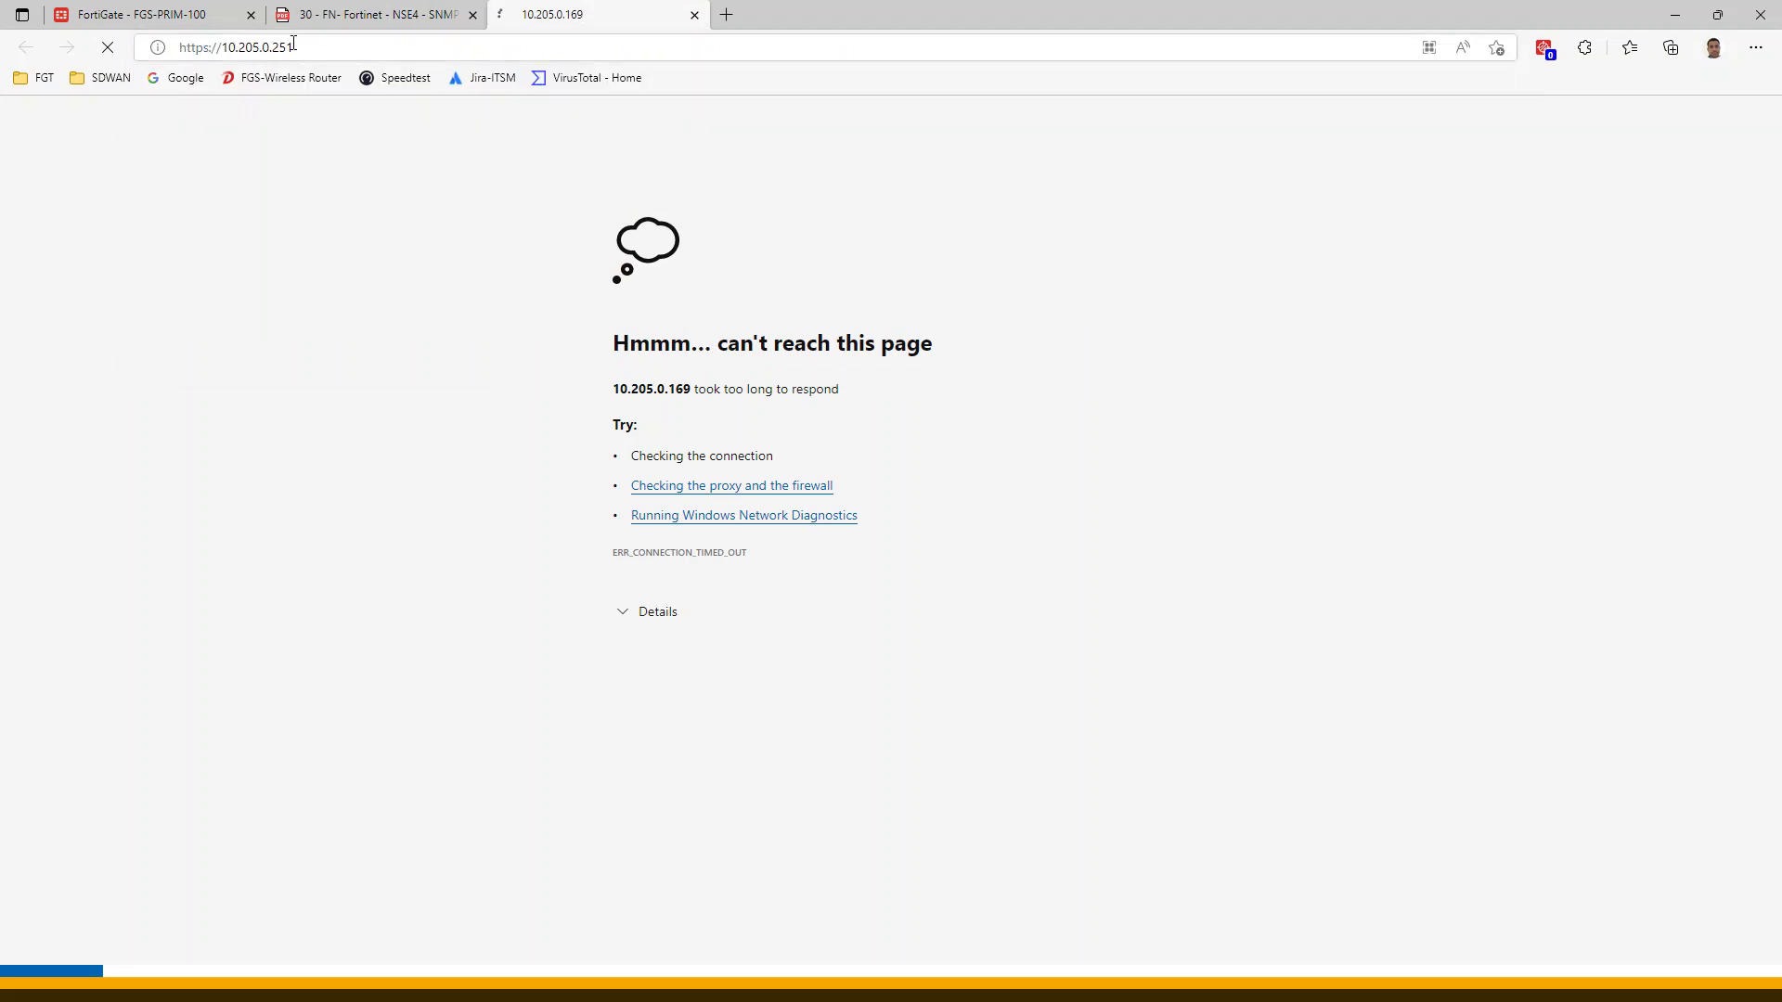
click(321, 50)
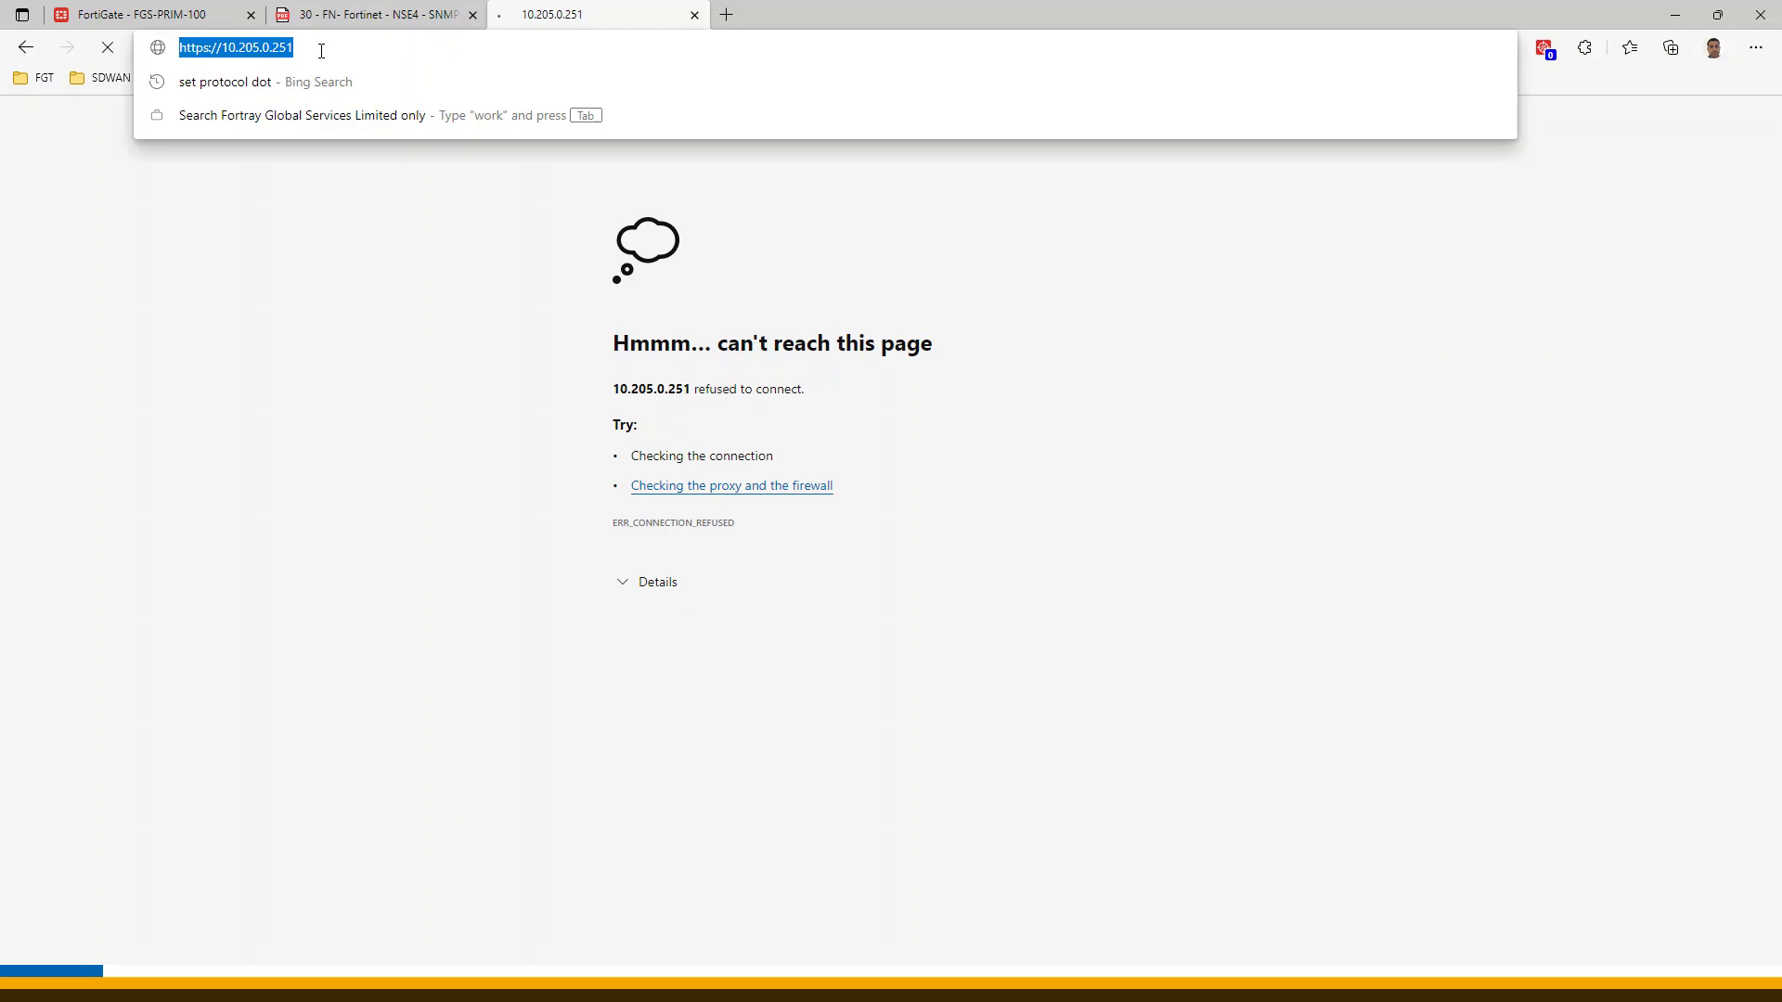
key(Home)
key(Right)
key(Right)
key(Delete)
key(Return)
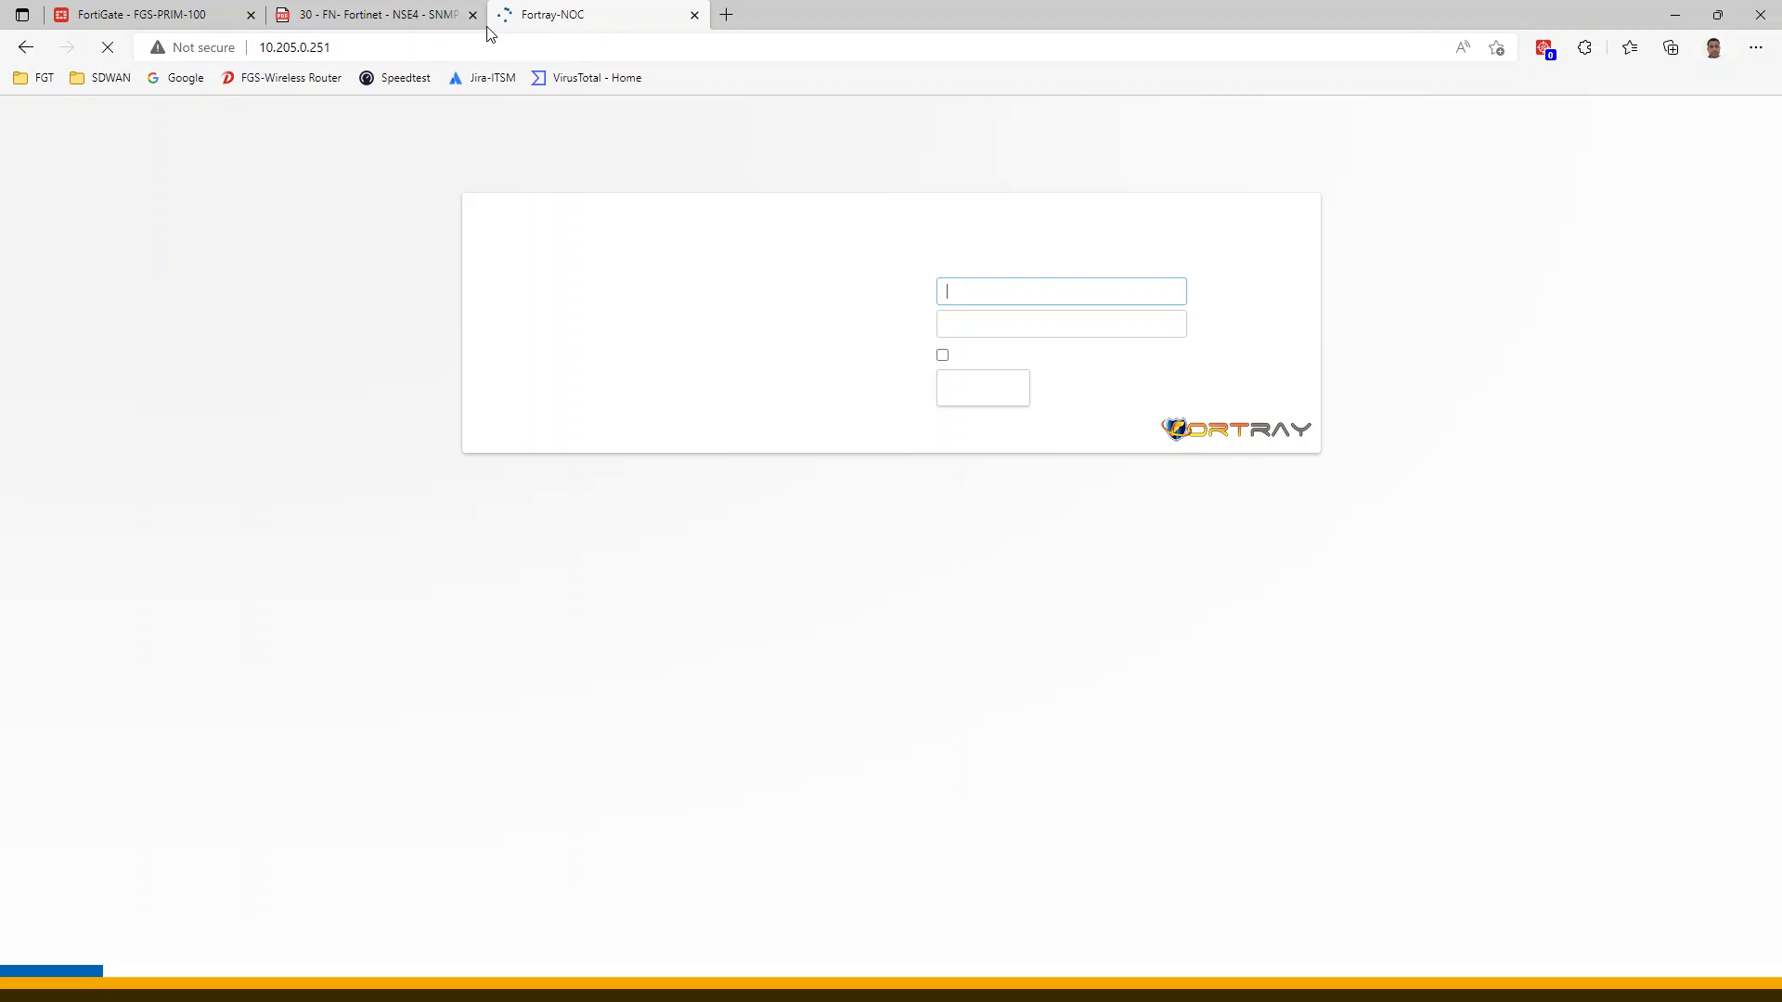
Enter the username and password on the Fortray-NOC login page
text(user01)
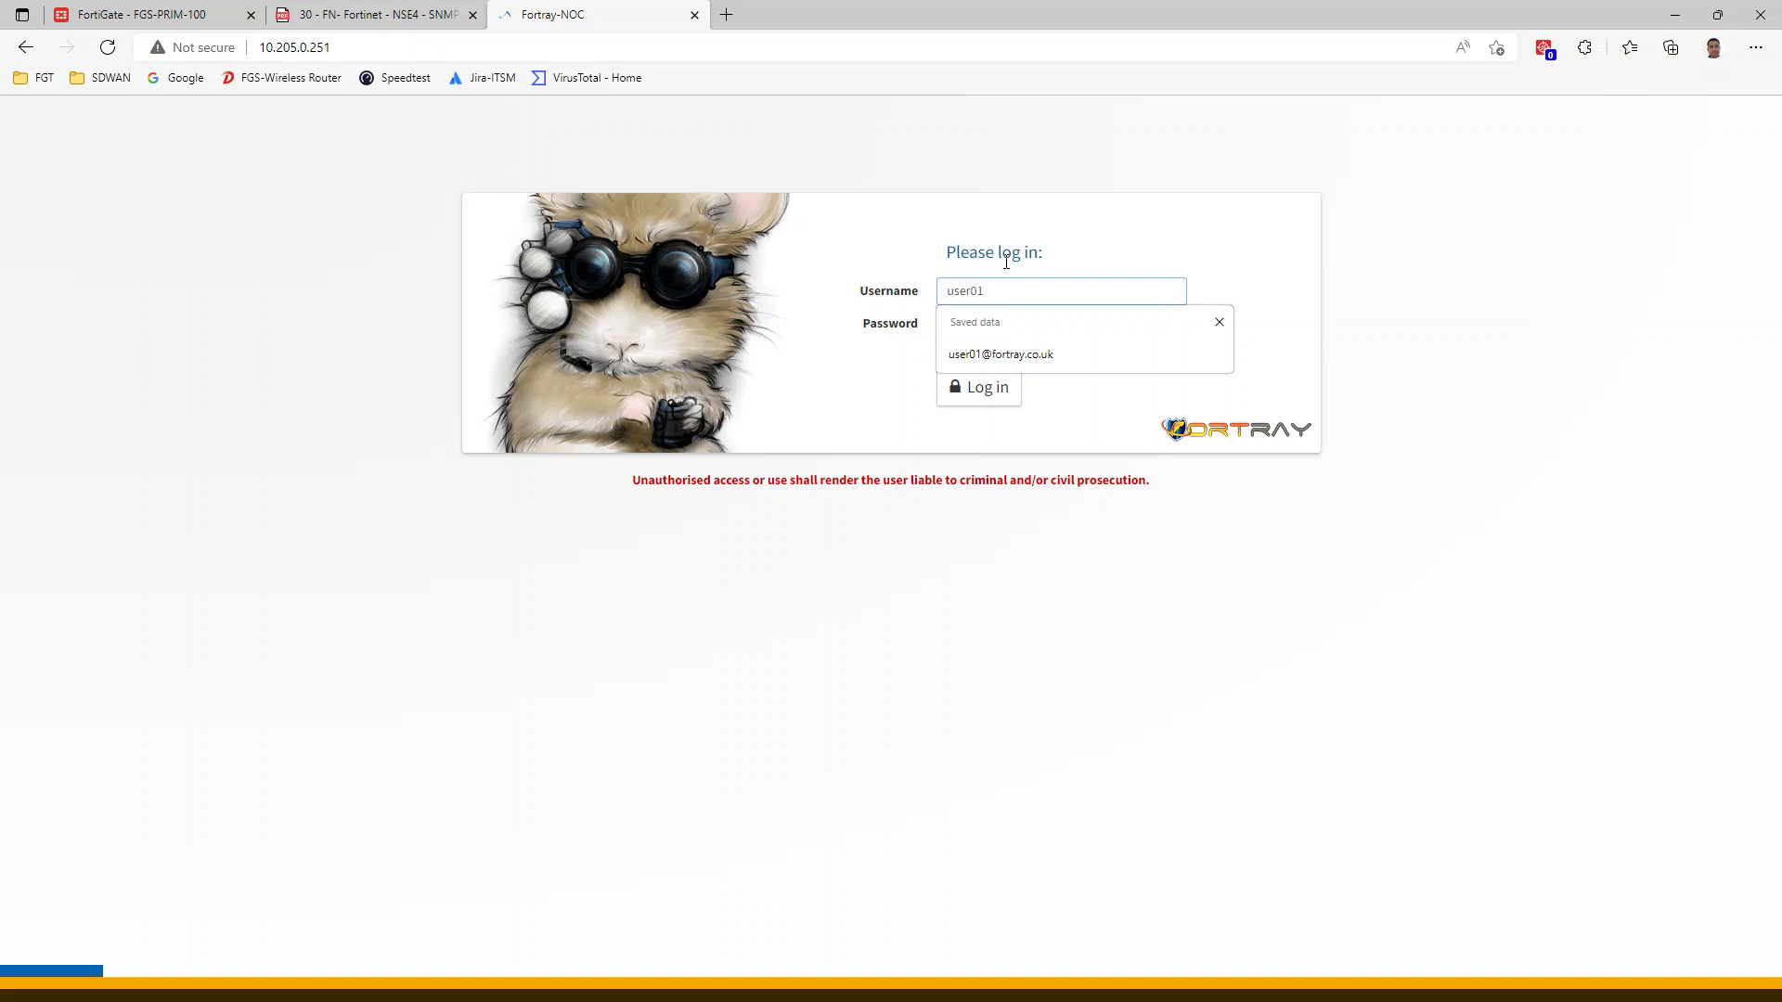
key(Tab)
text(••••)
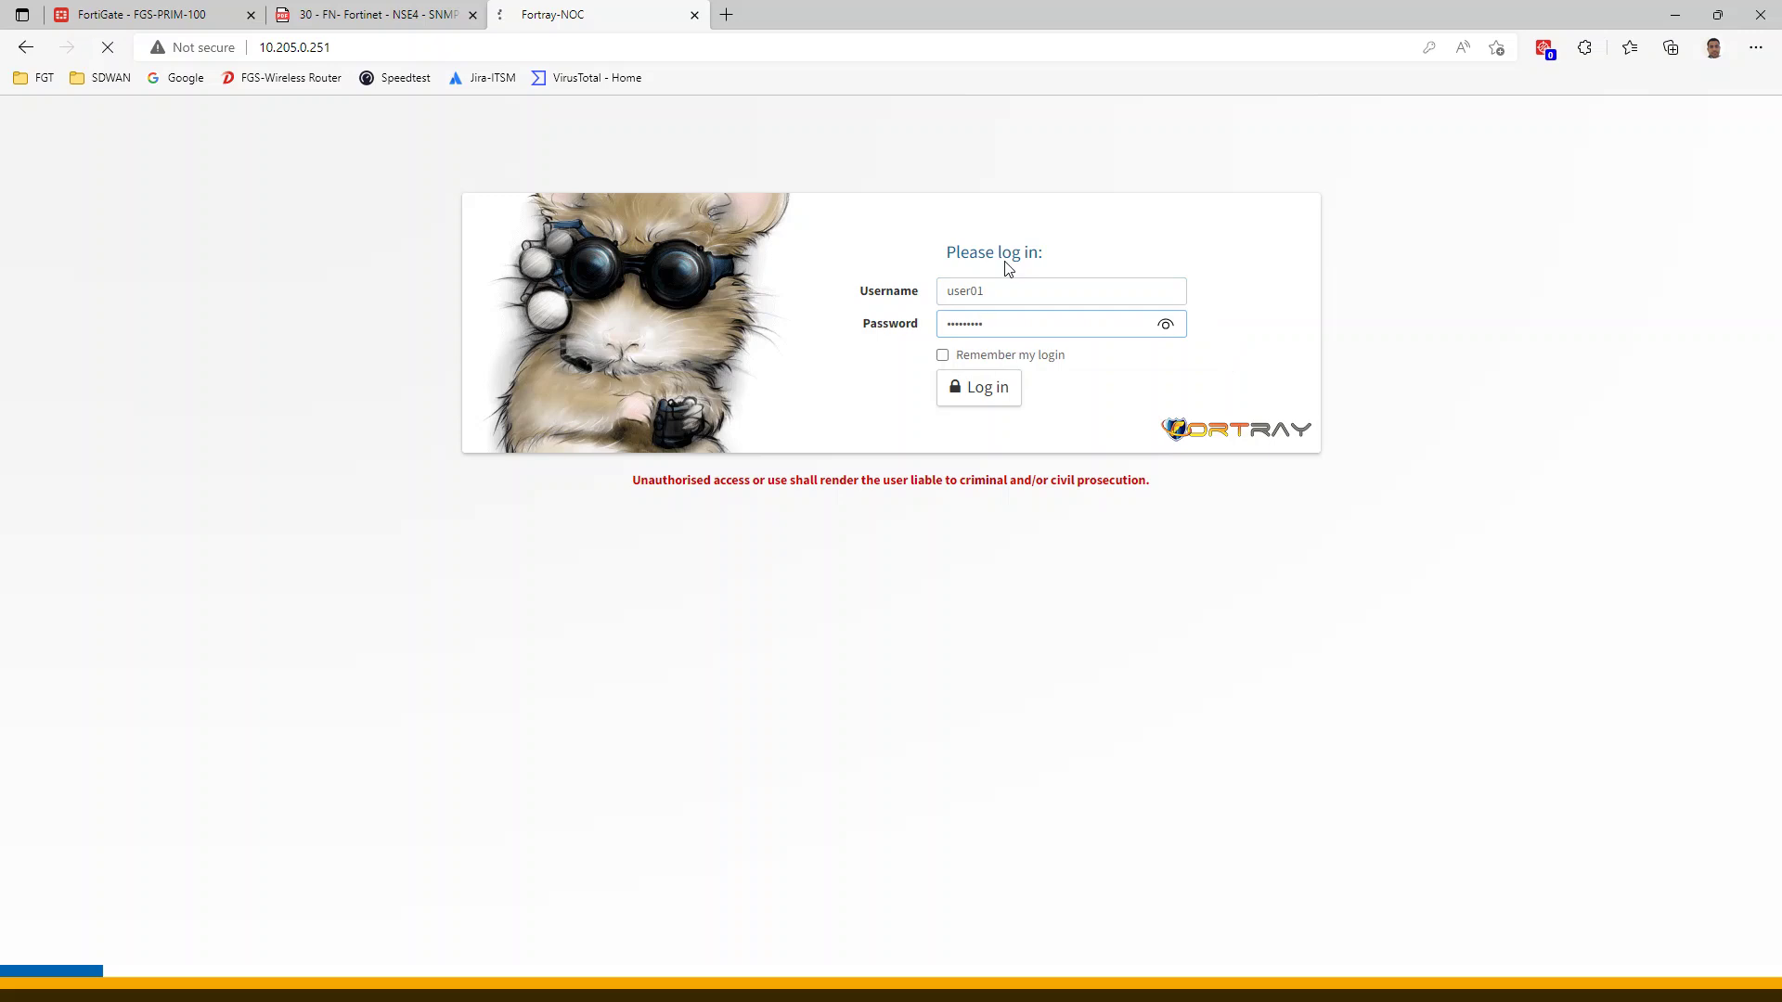
Log in, save the password in Edge, and open the Devices list showing FortiGate 10.205.1.100
click(990, 394)
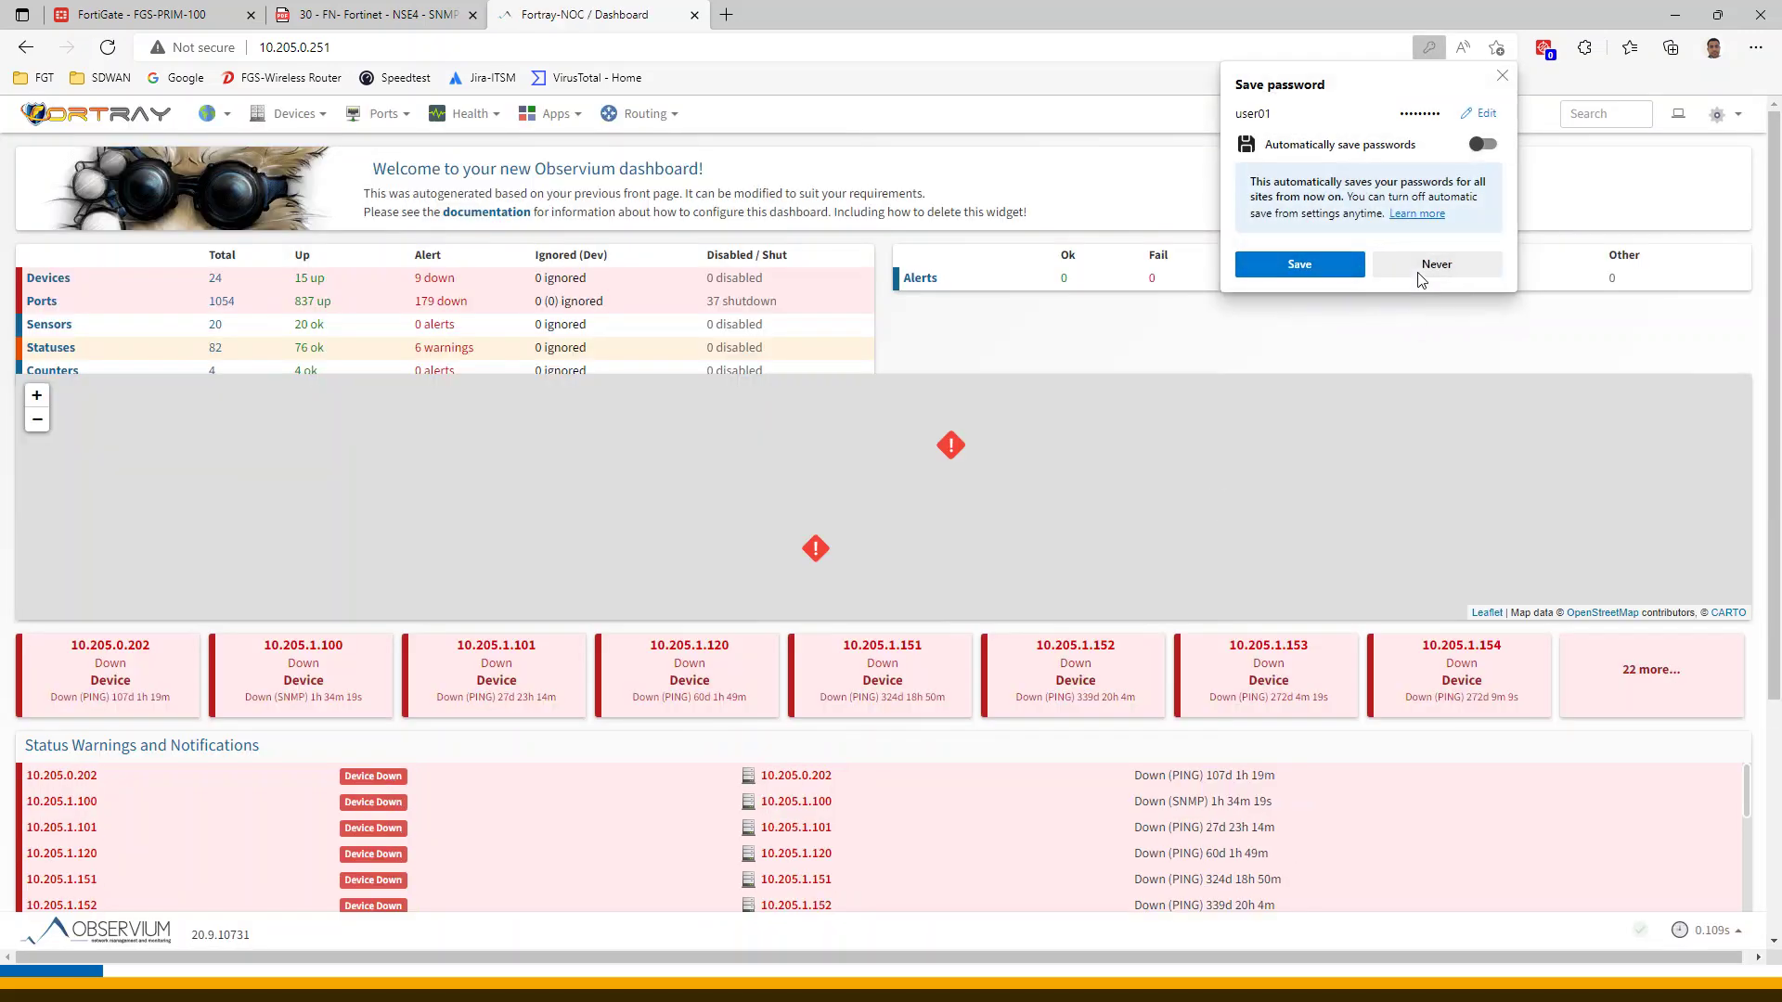
click(1325, 269)
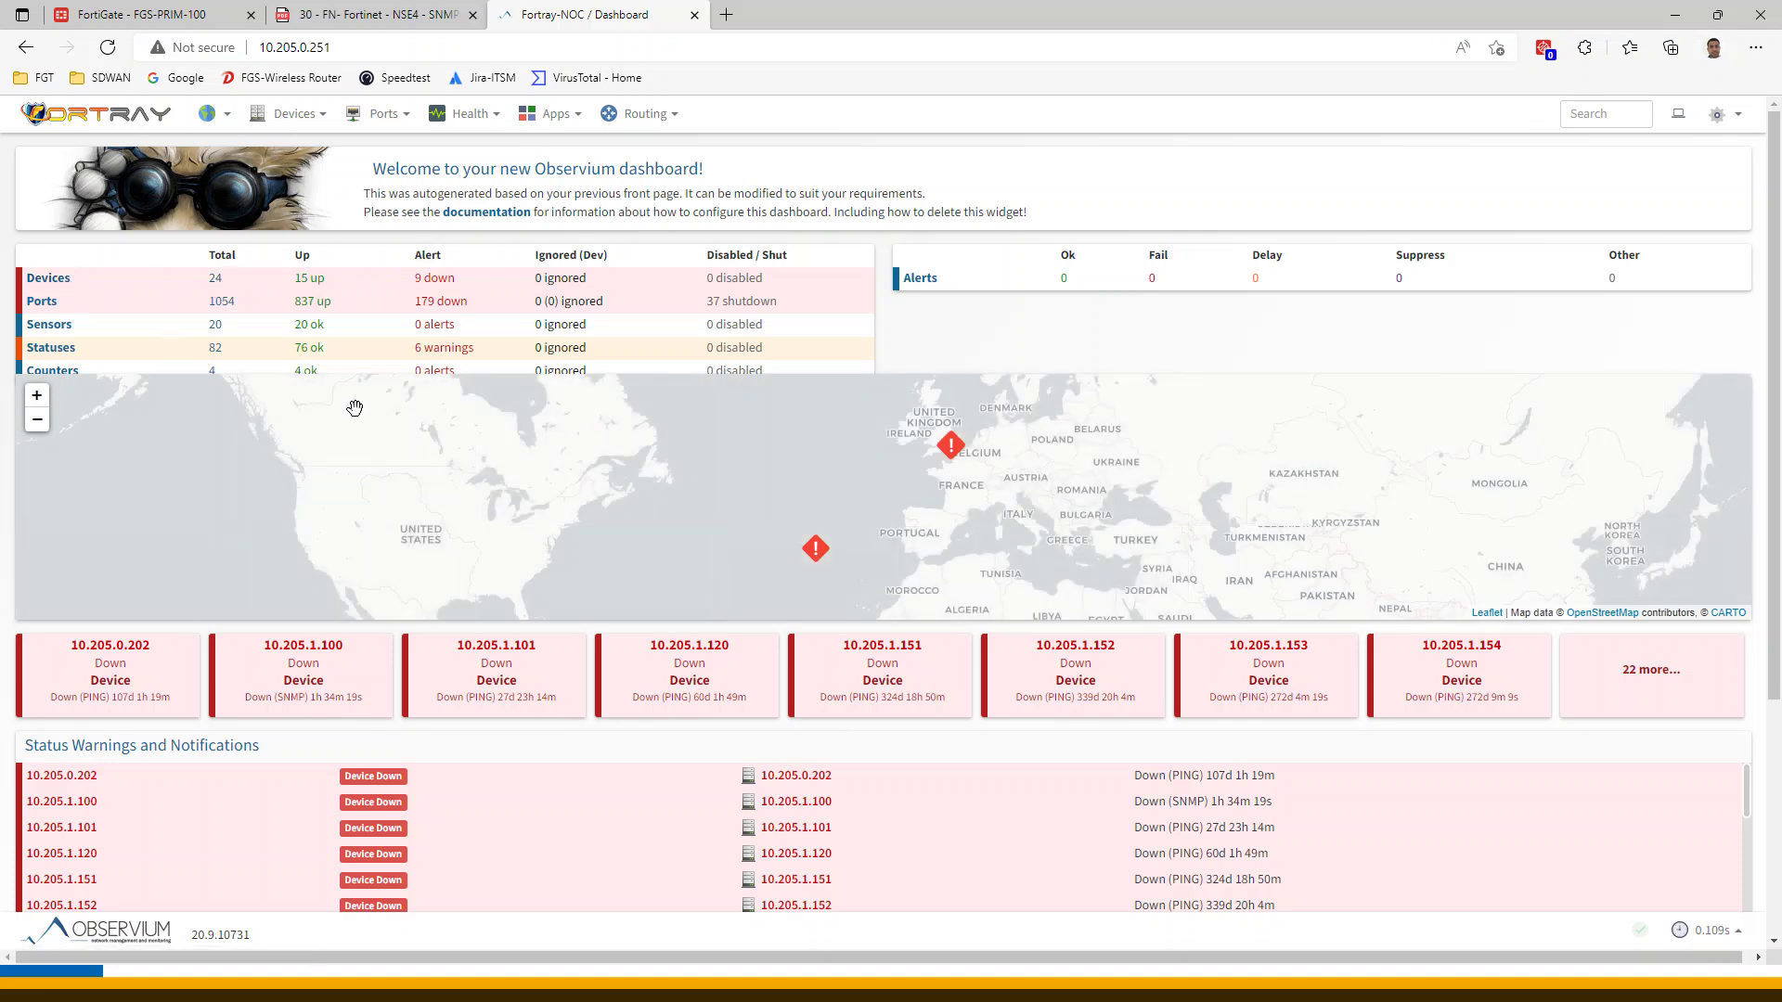
click(217, 279)
click(401, 13)
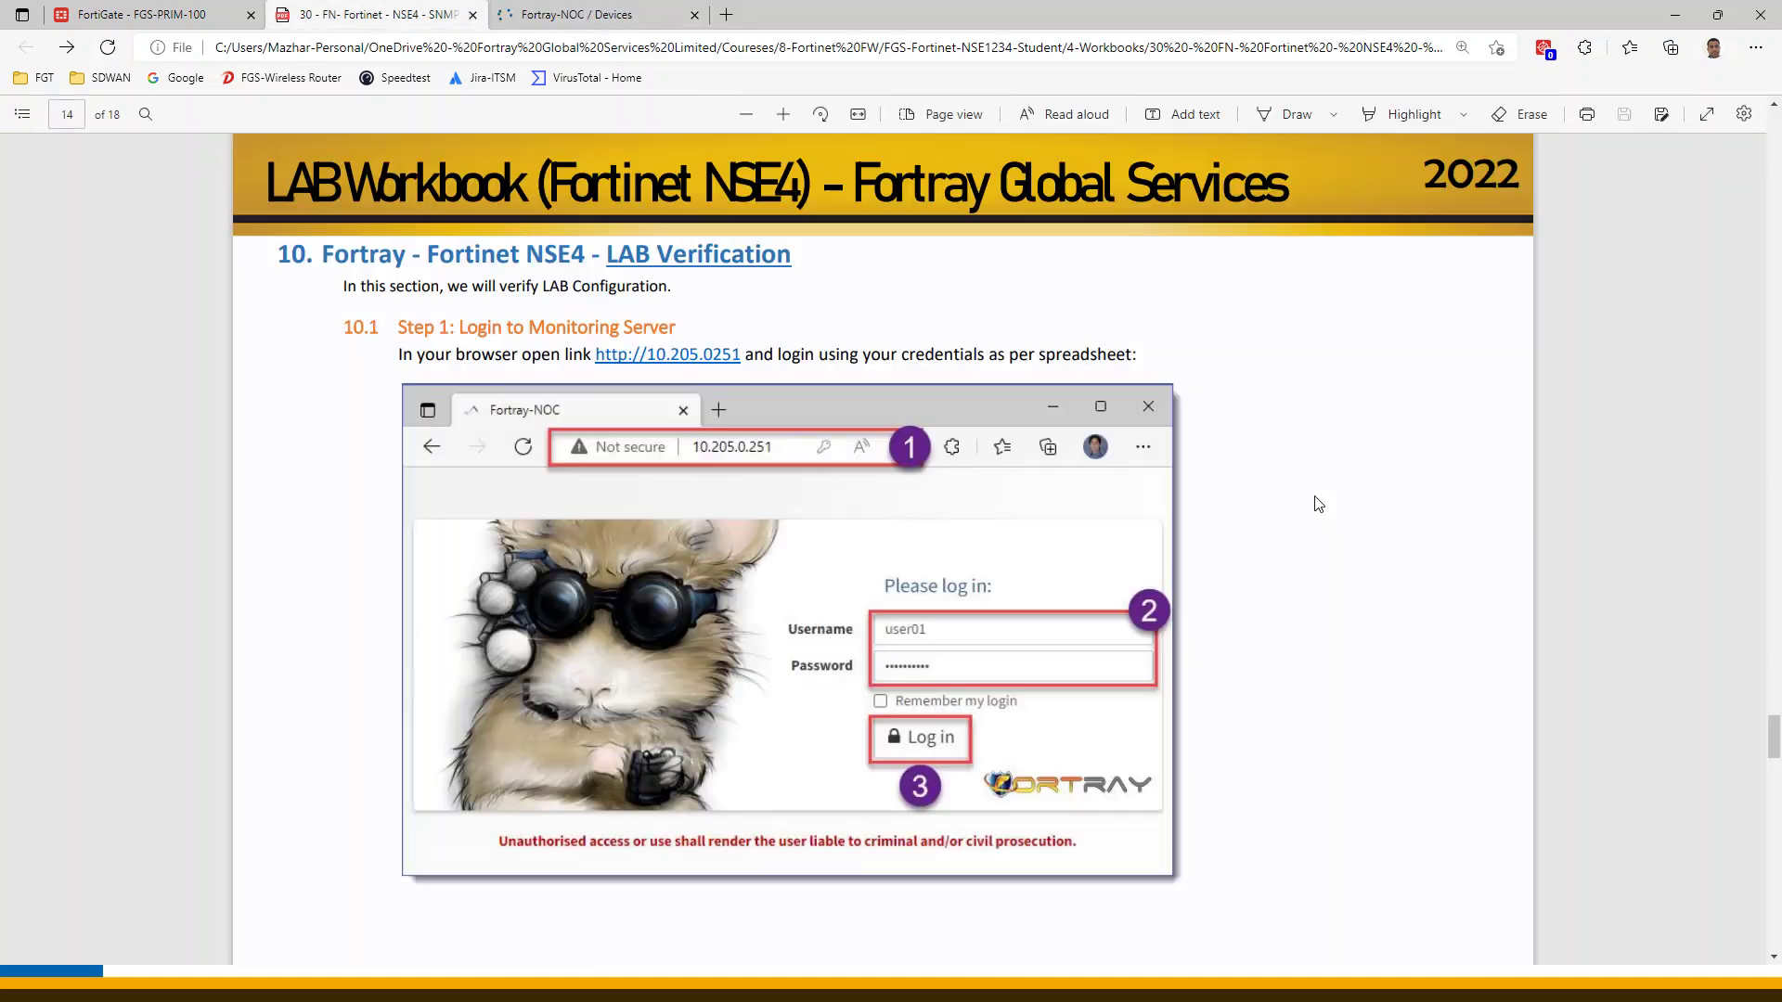
click(576, 13)
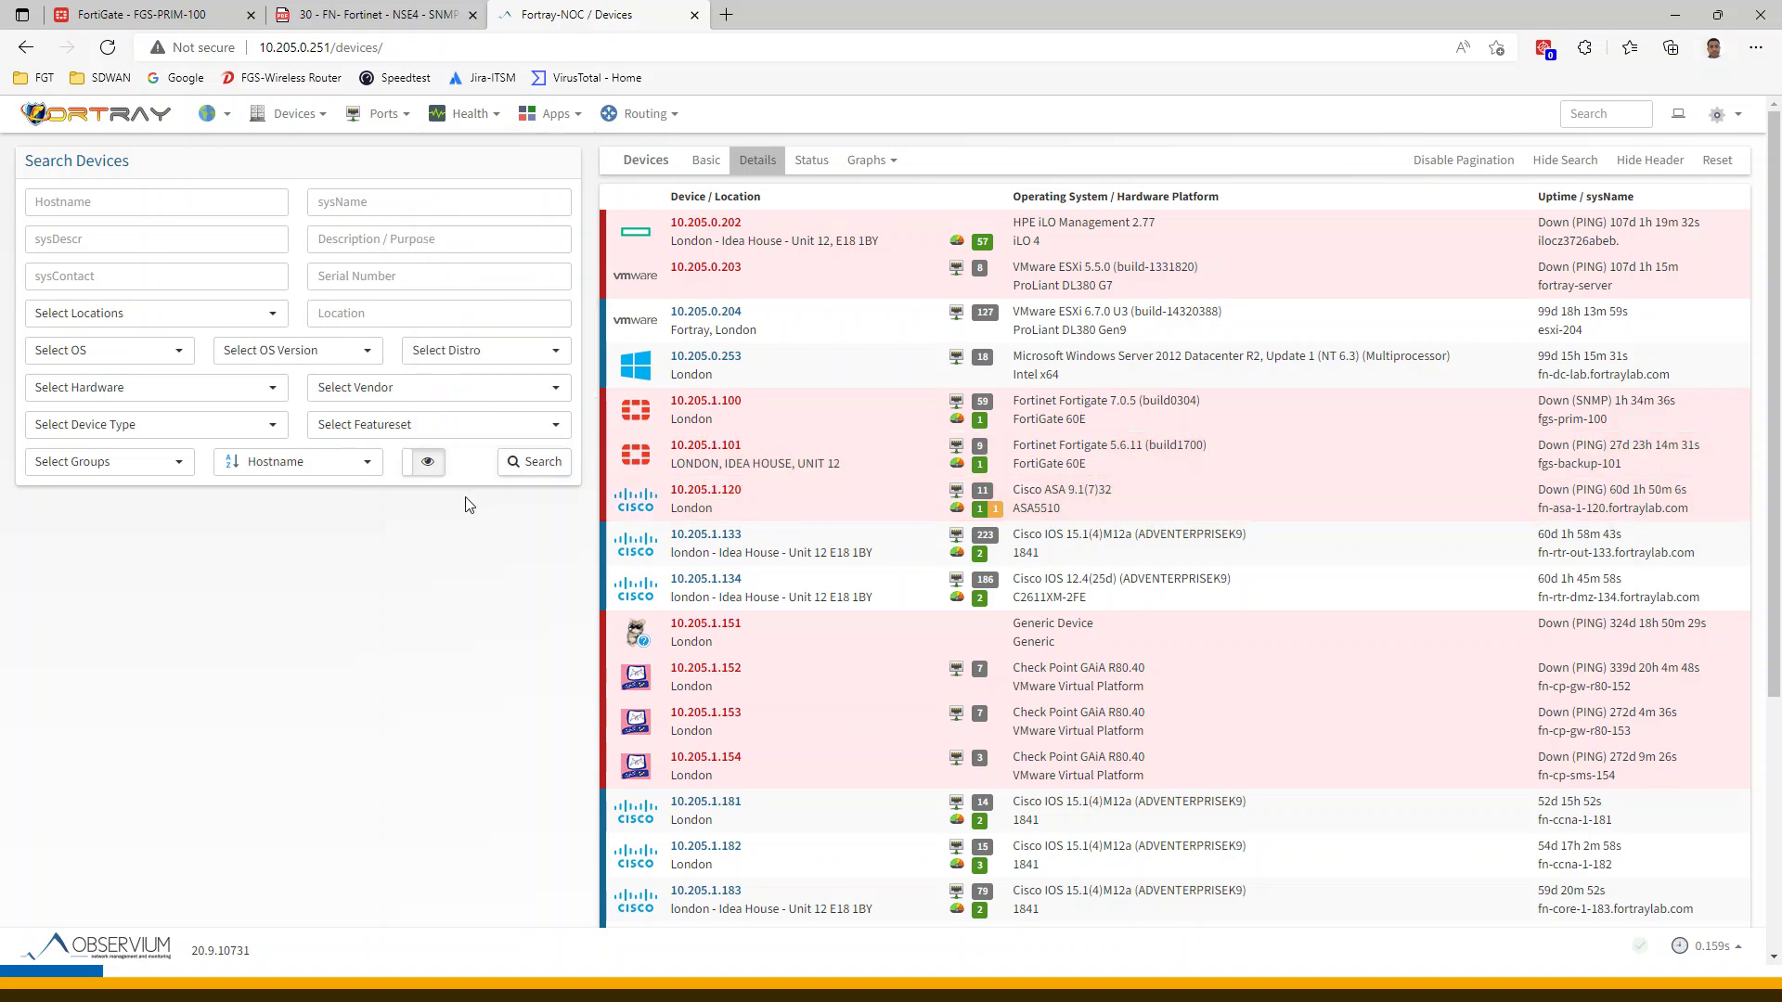
Open FortiGate 10.205.1.100's overview, review its syslog entries, and open its total-traffic graph
click(716, 402)
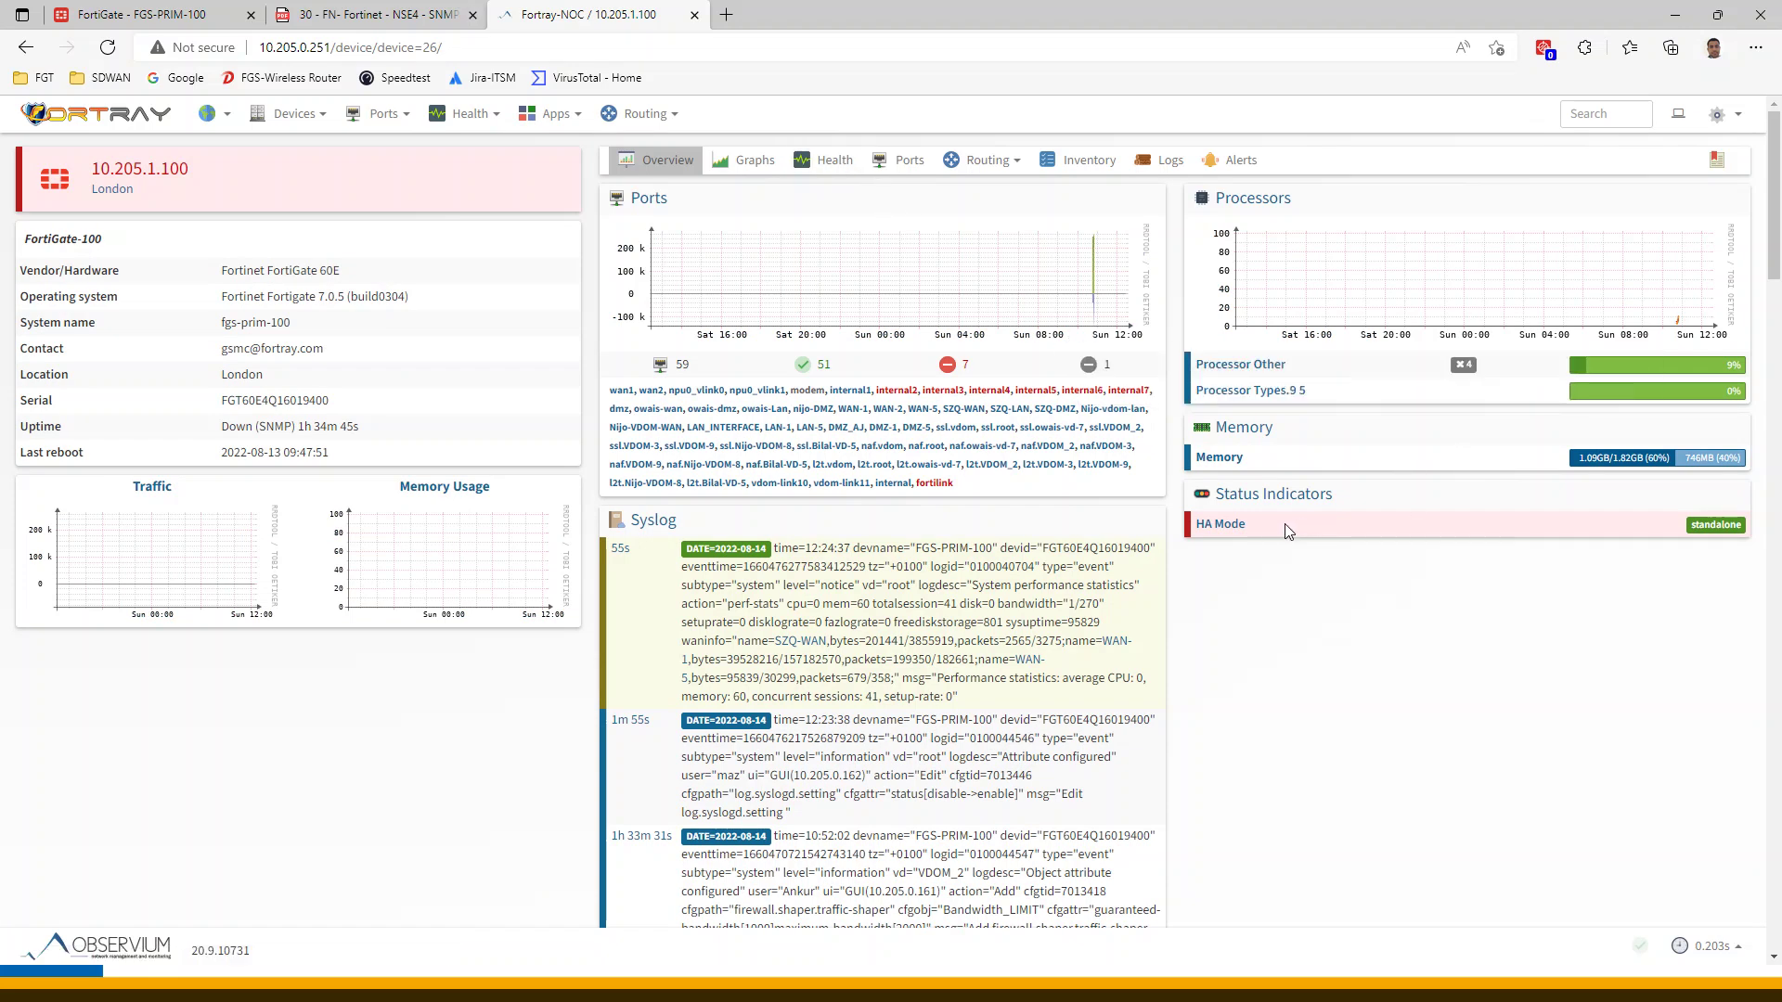
scroll(1265, 644, down, 7)
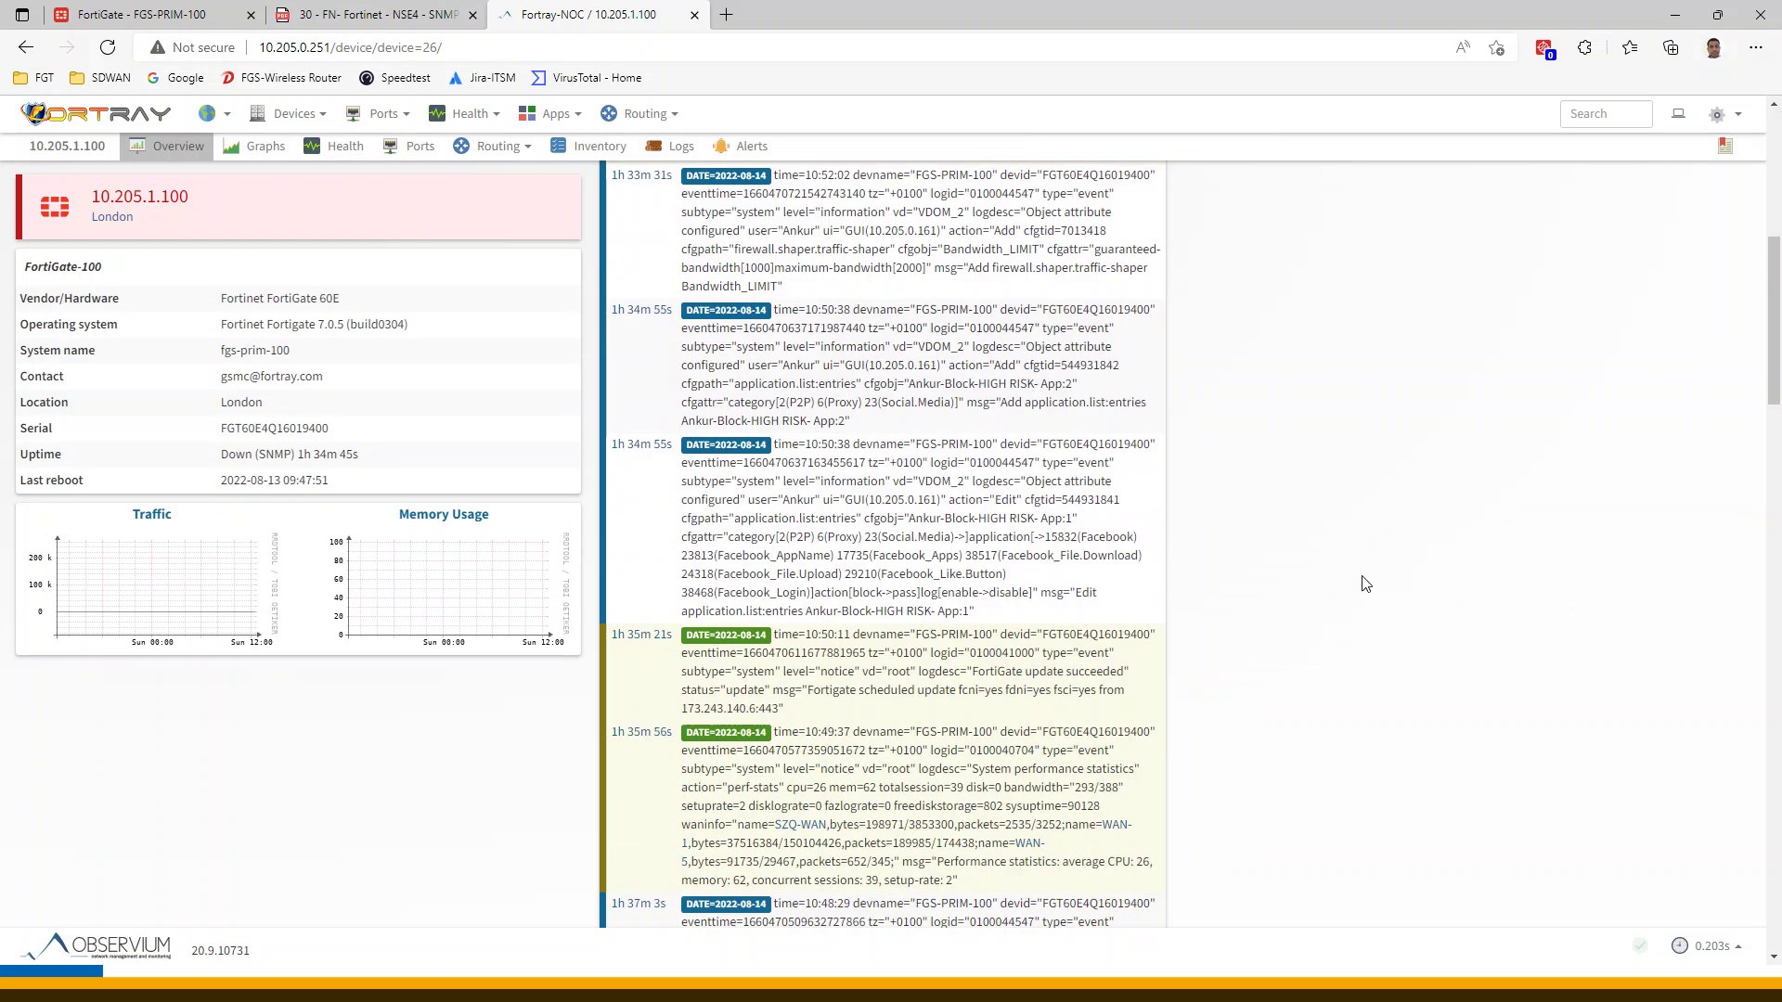
scroll(798, 685, up, 7)
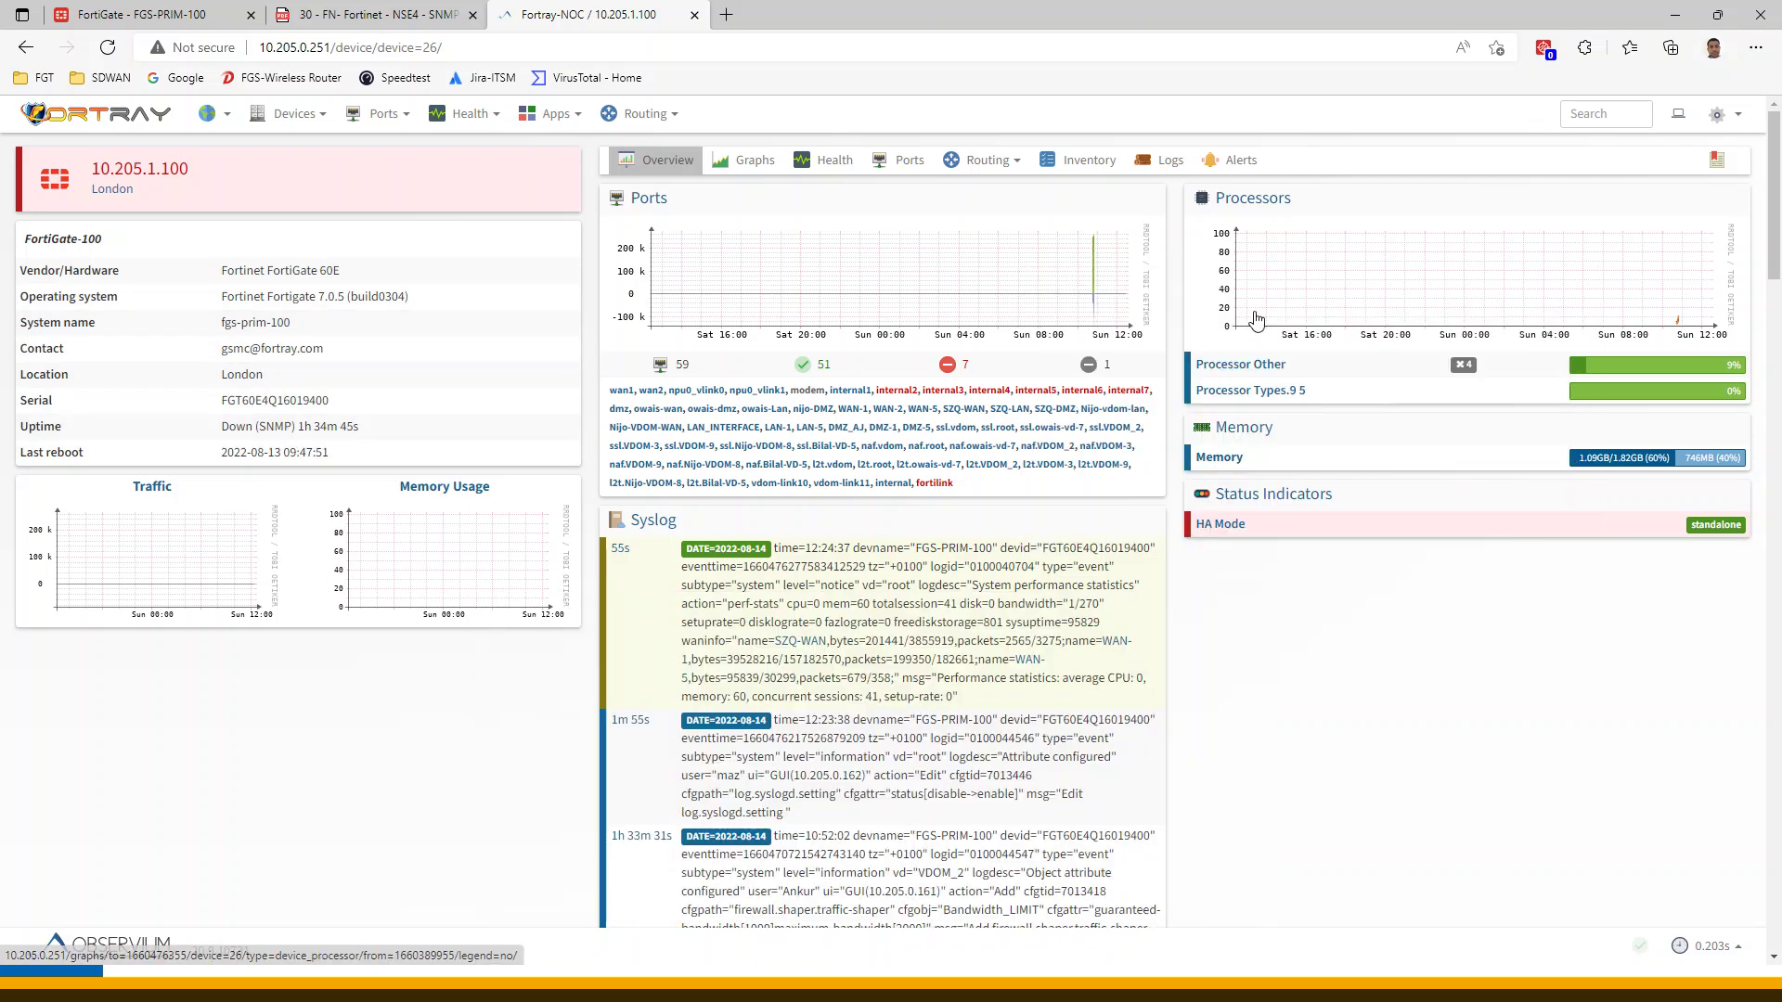
click(1038, 274)
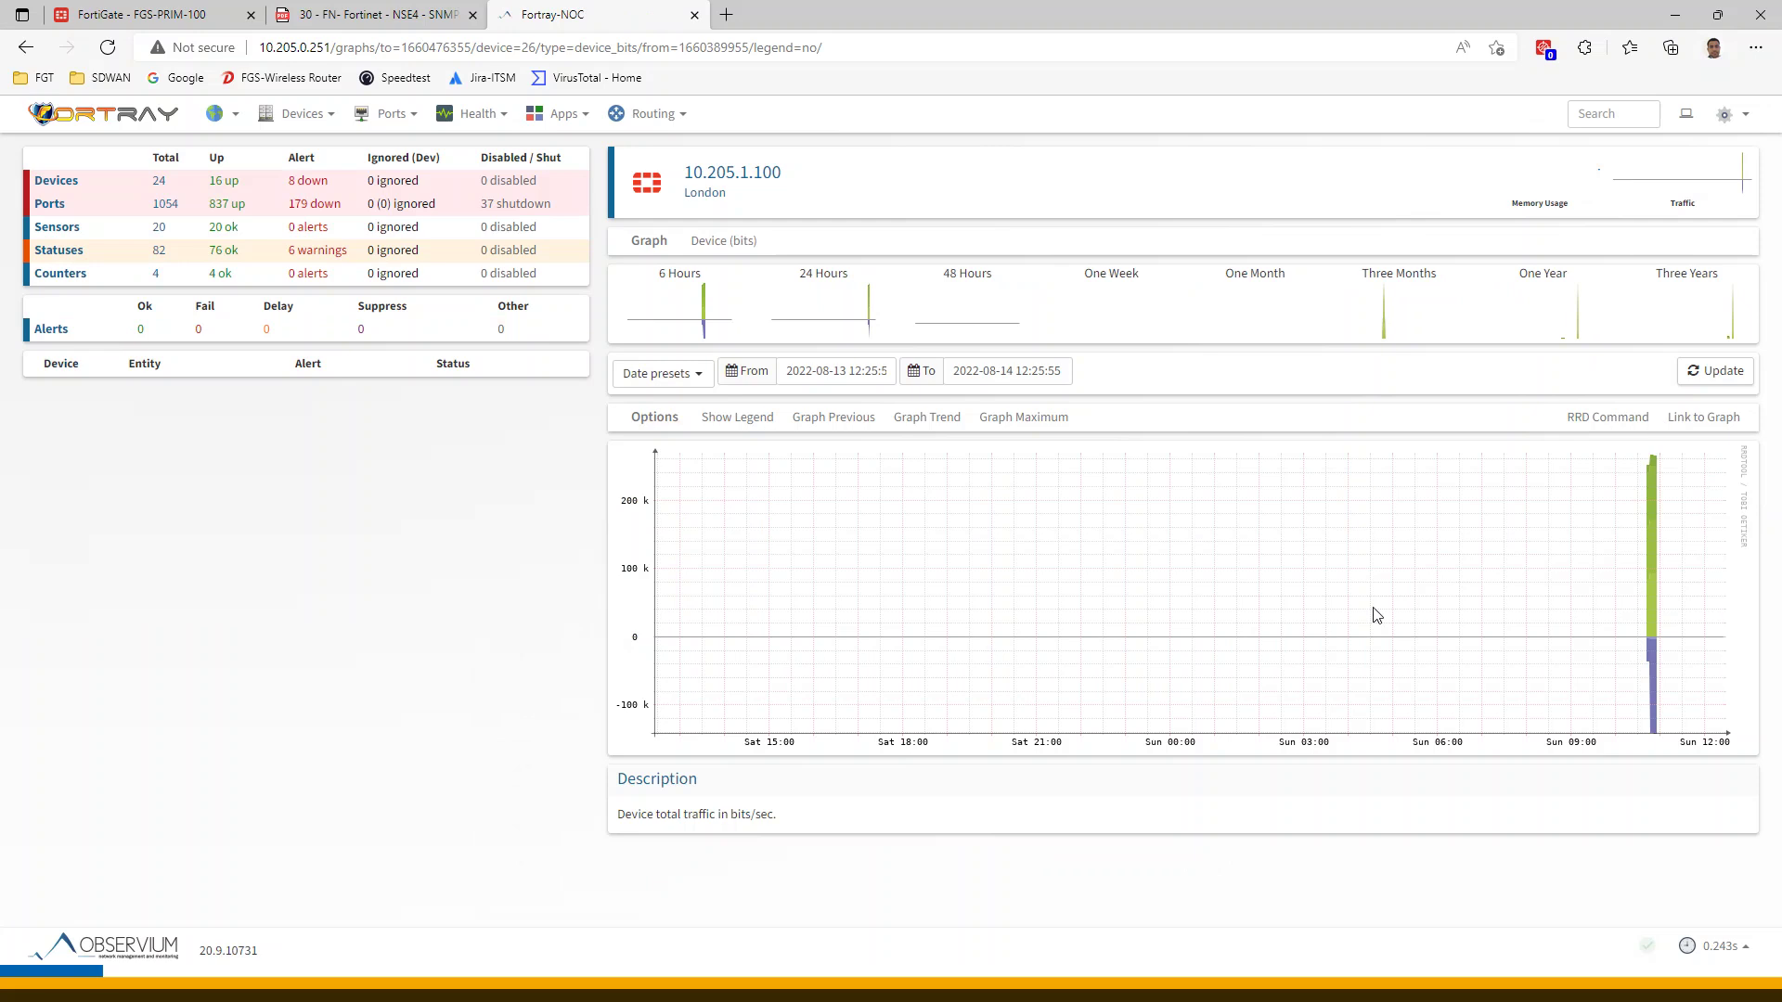
Browse 10.205.1.100's Ports, Graphs, Health, Inventory and Logs tabs, scrolling the 106-entry event log
click(26, 47)
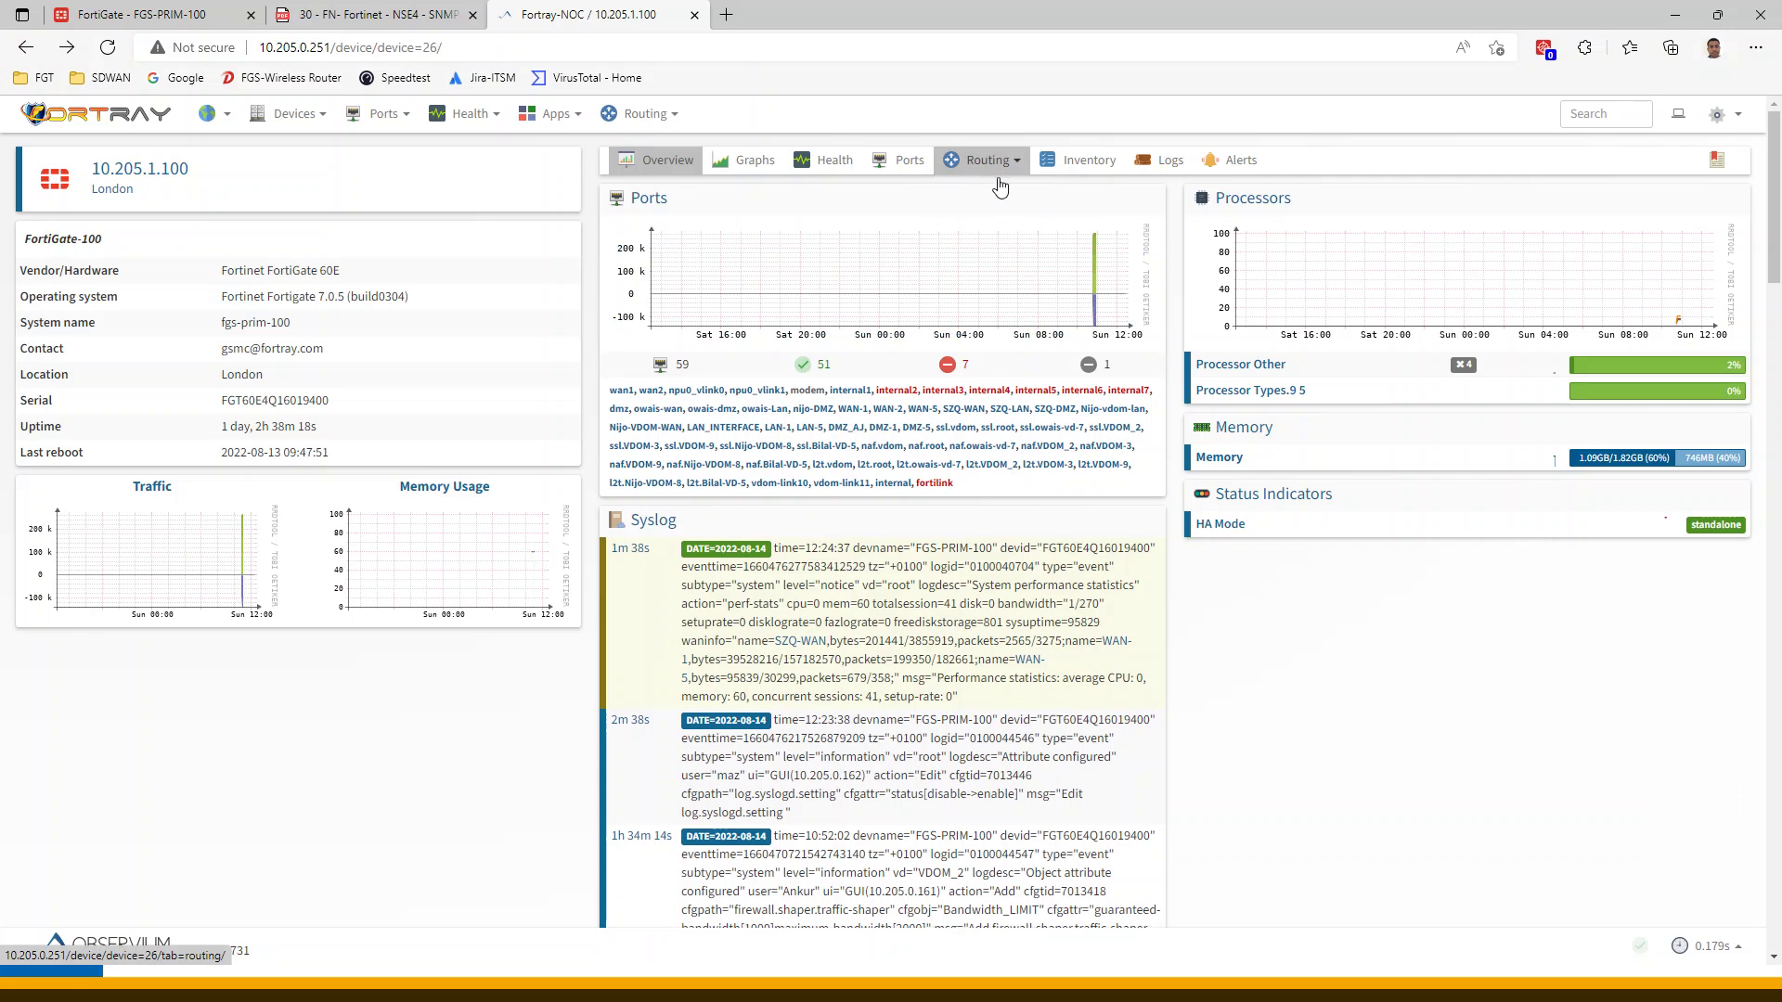
click(905, 159)
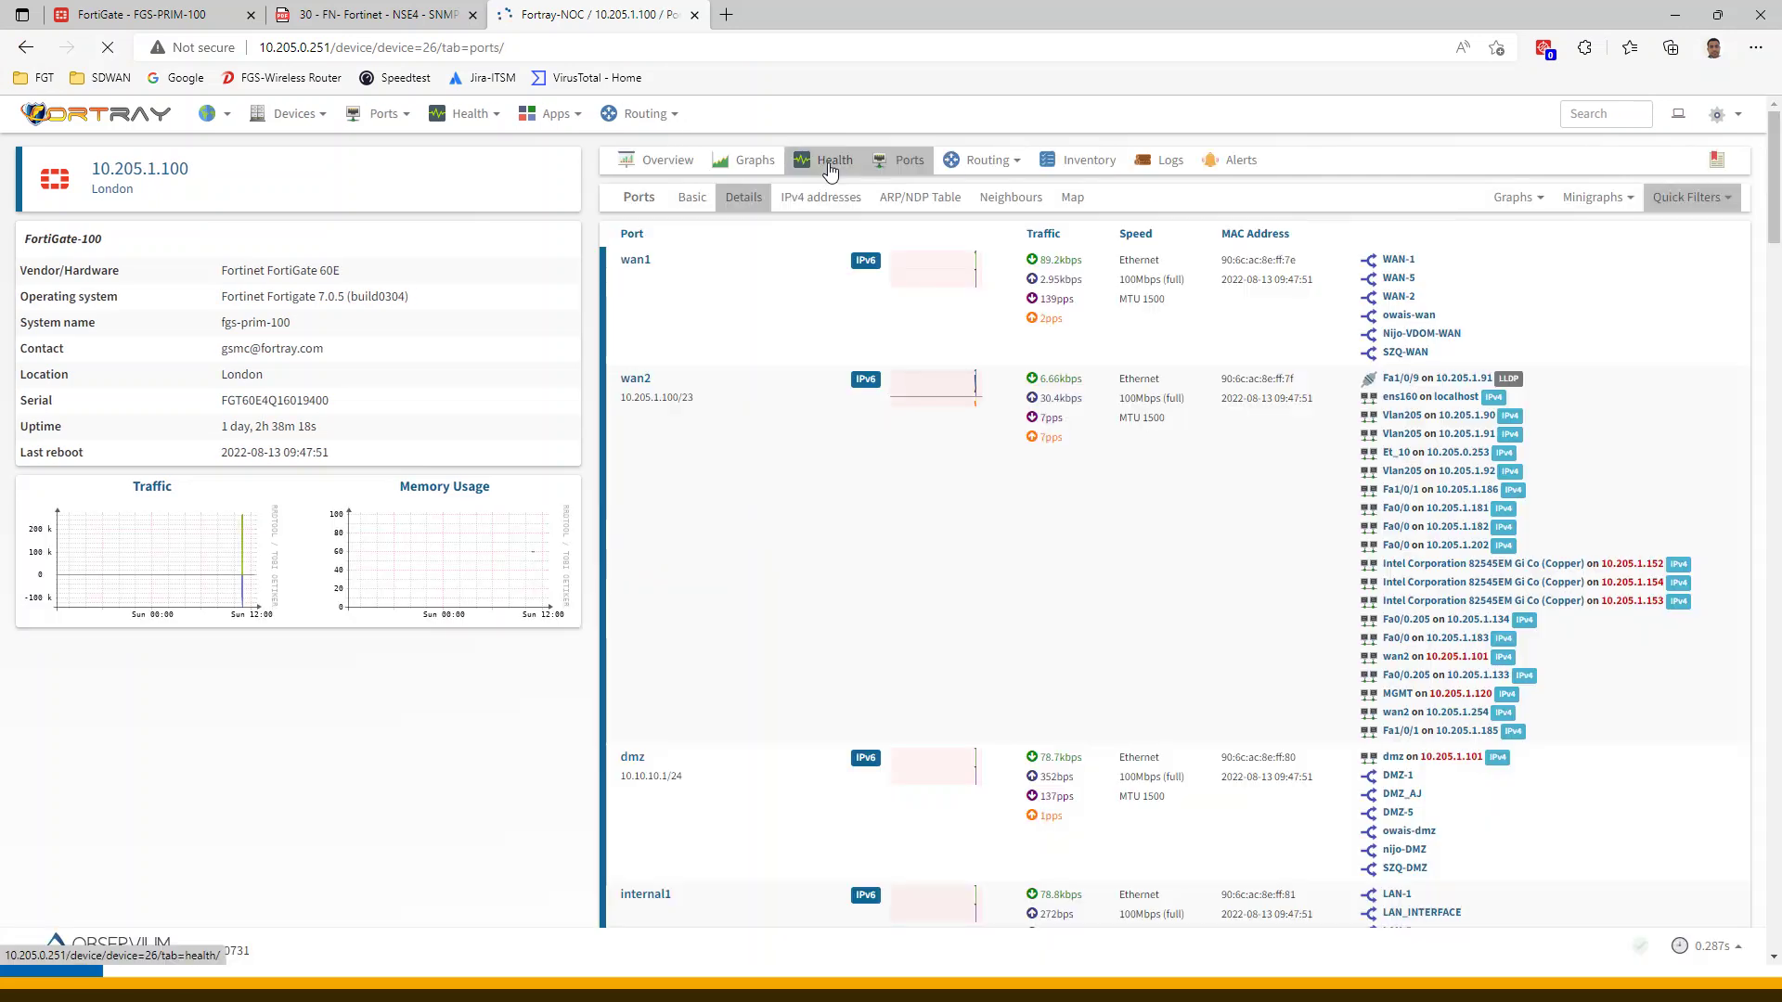
click(755, 163)
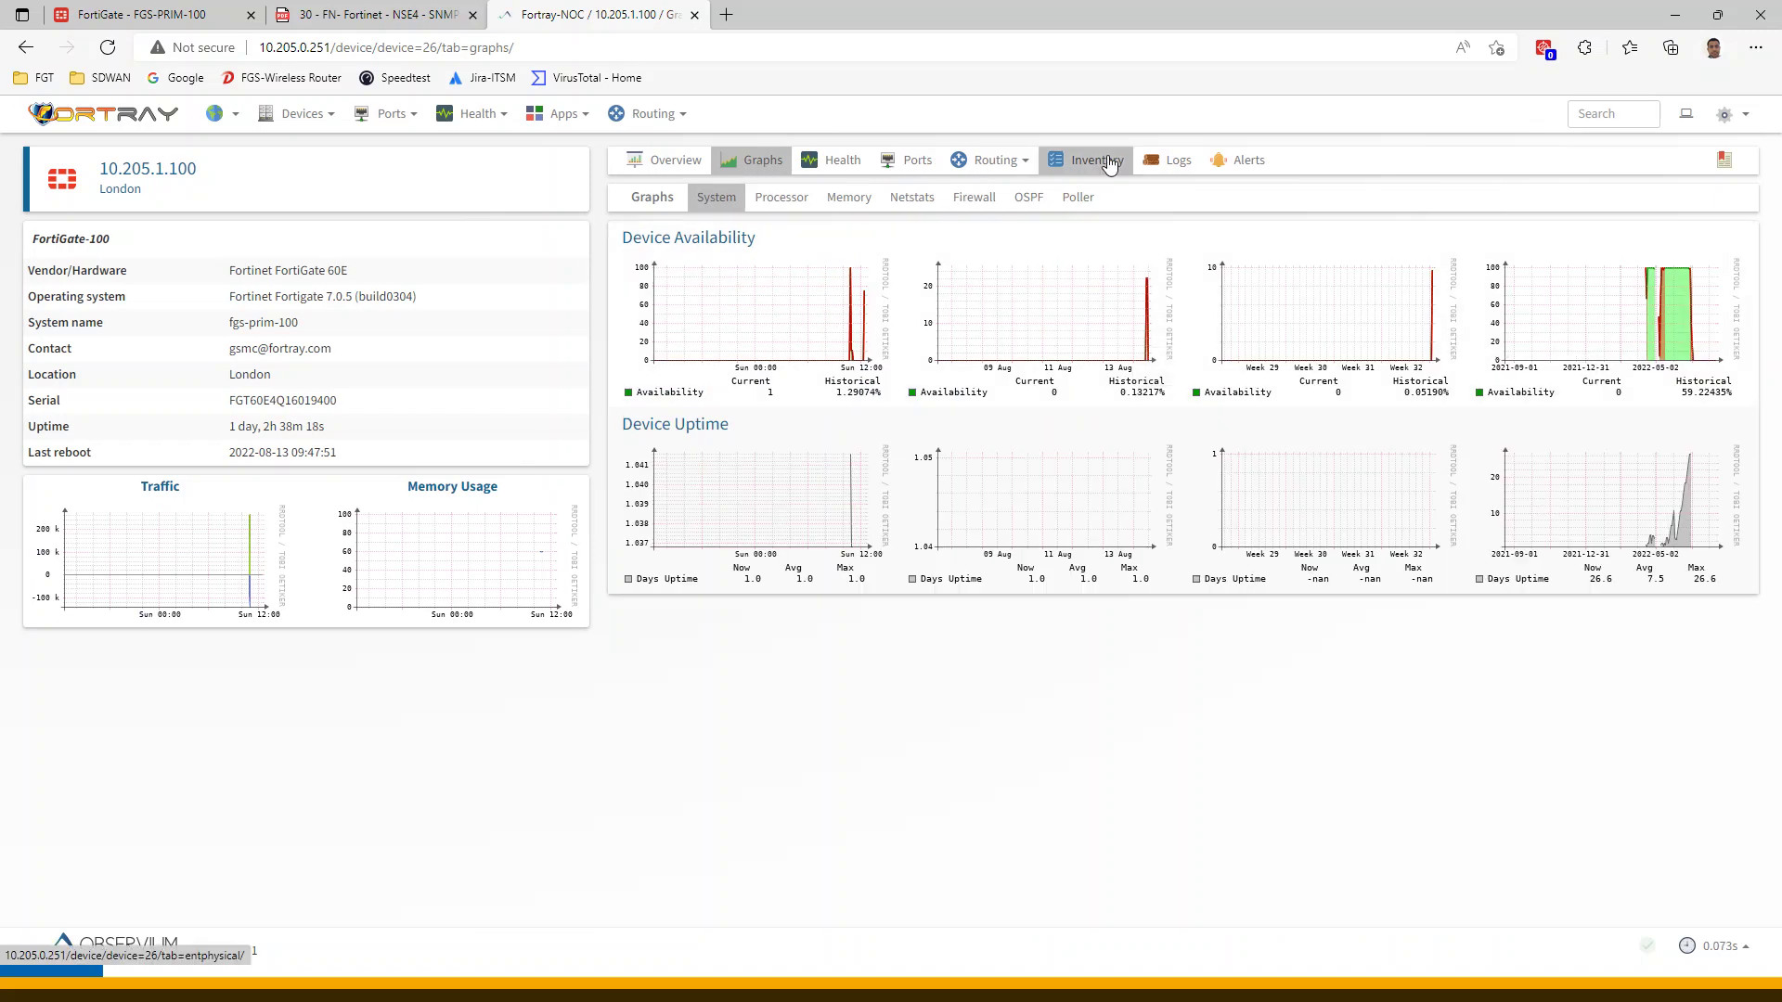
click(832, 160)
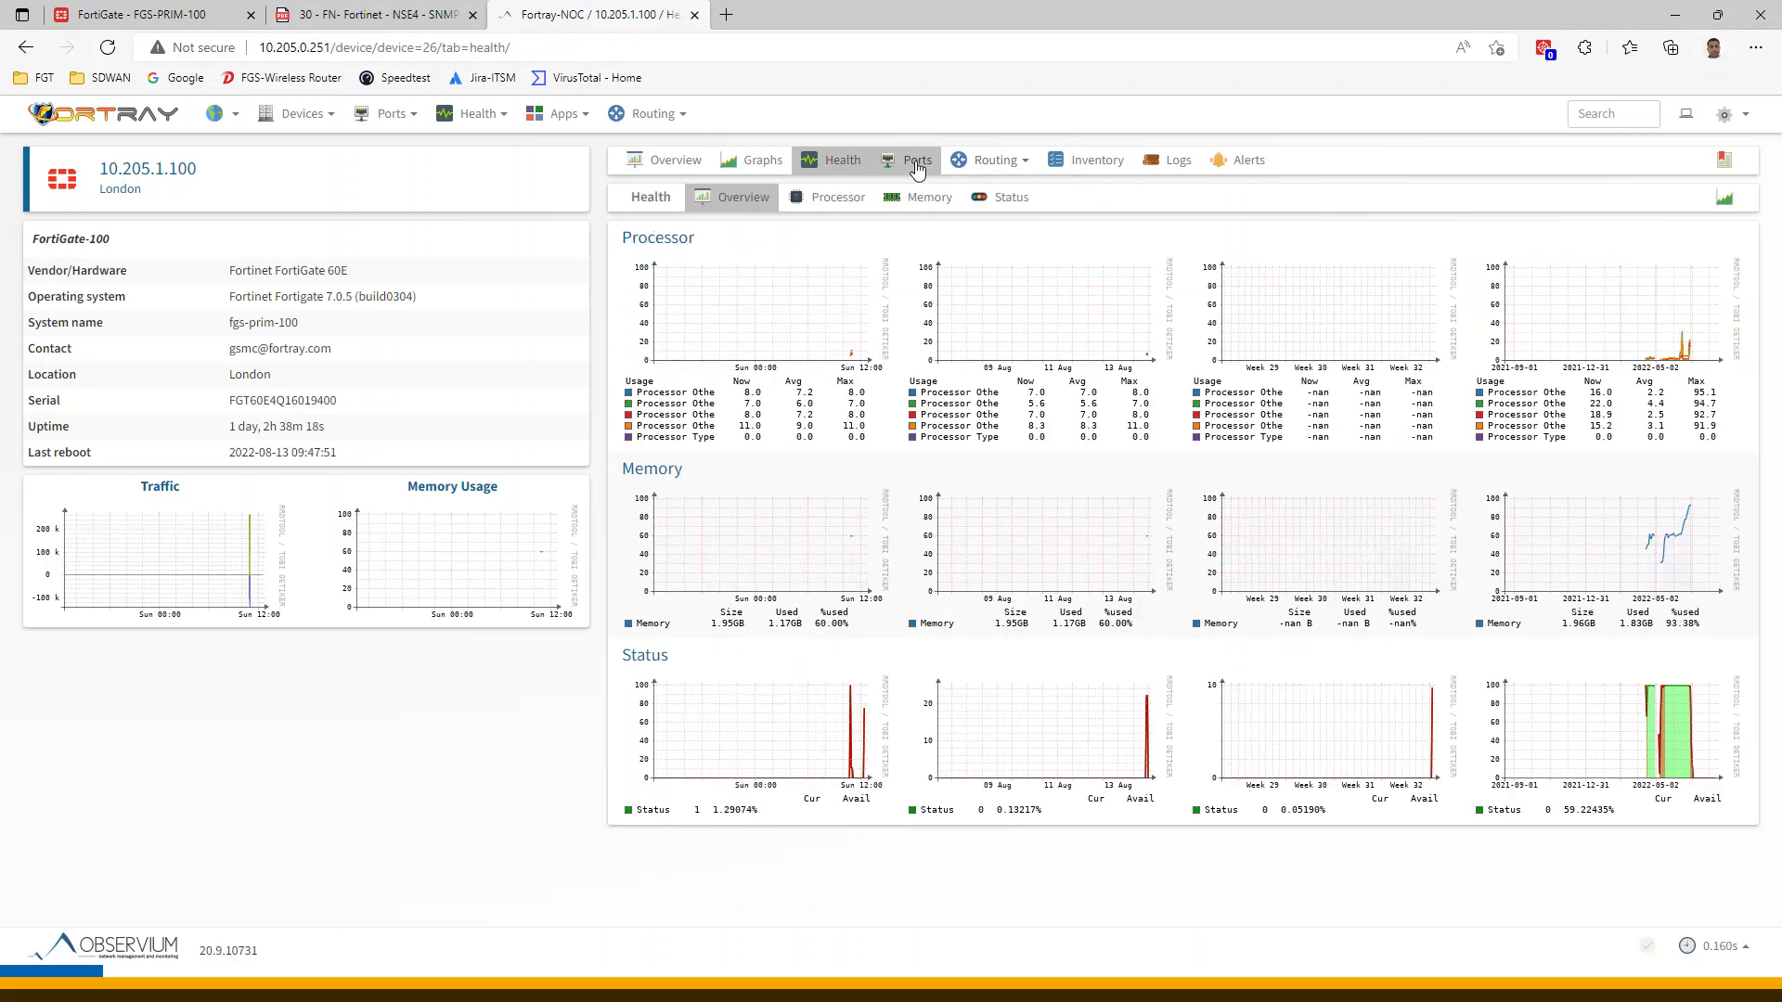
click(917, 159)
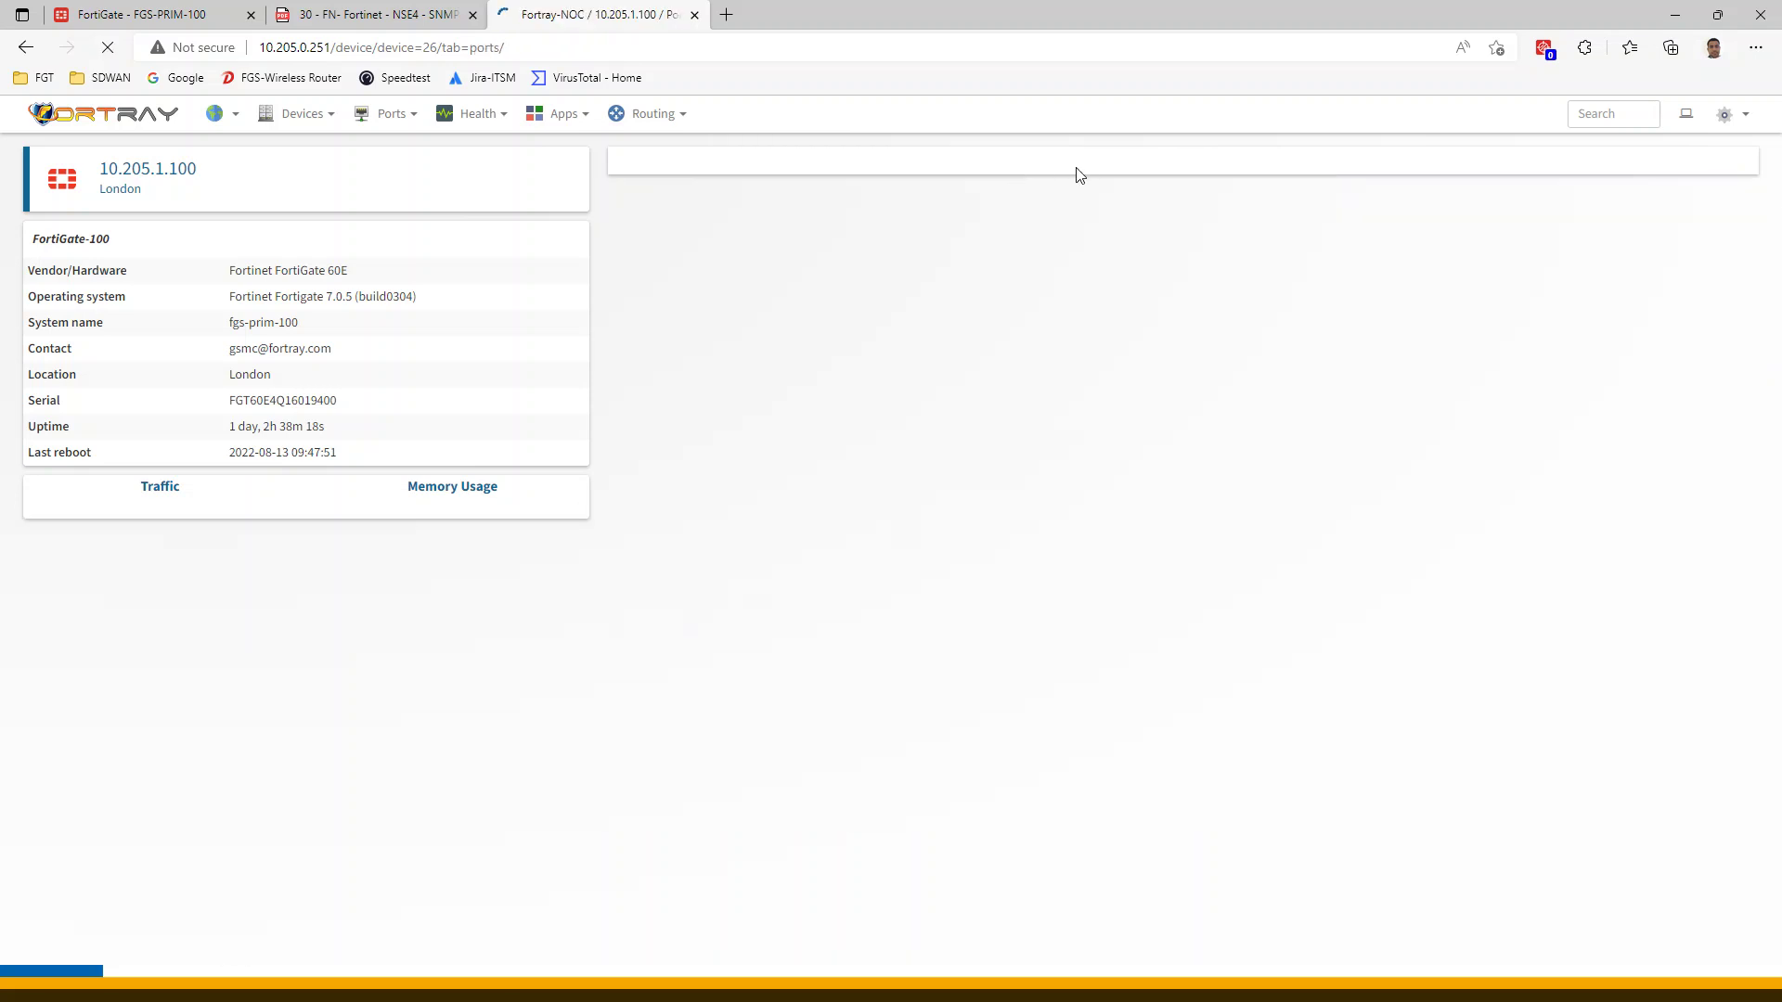
click(1086, 172)
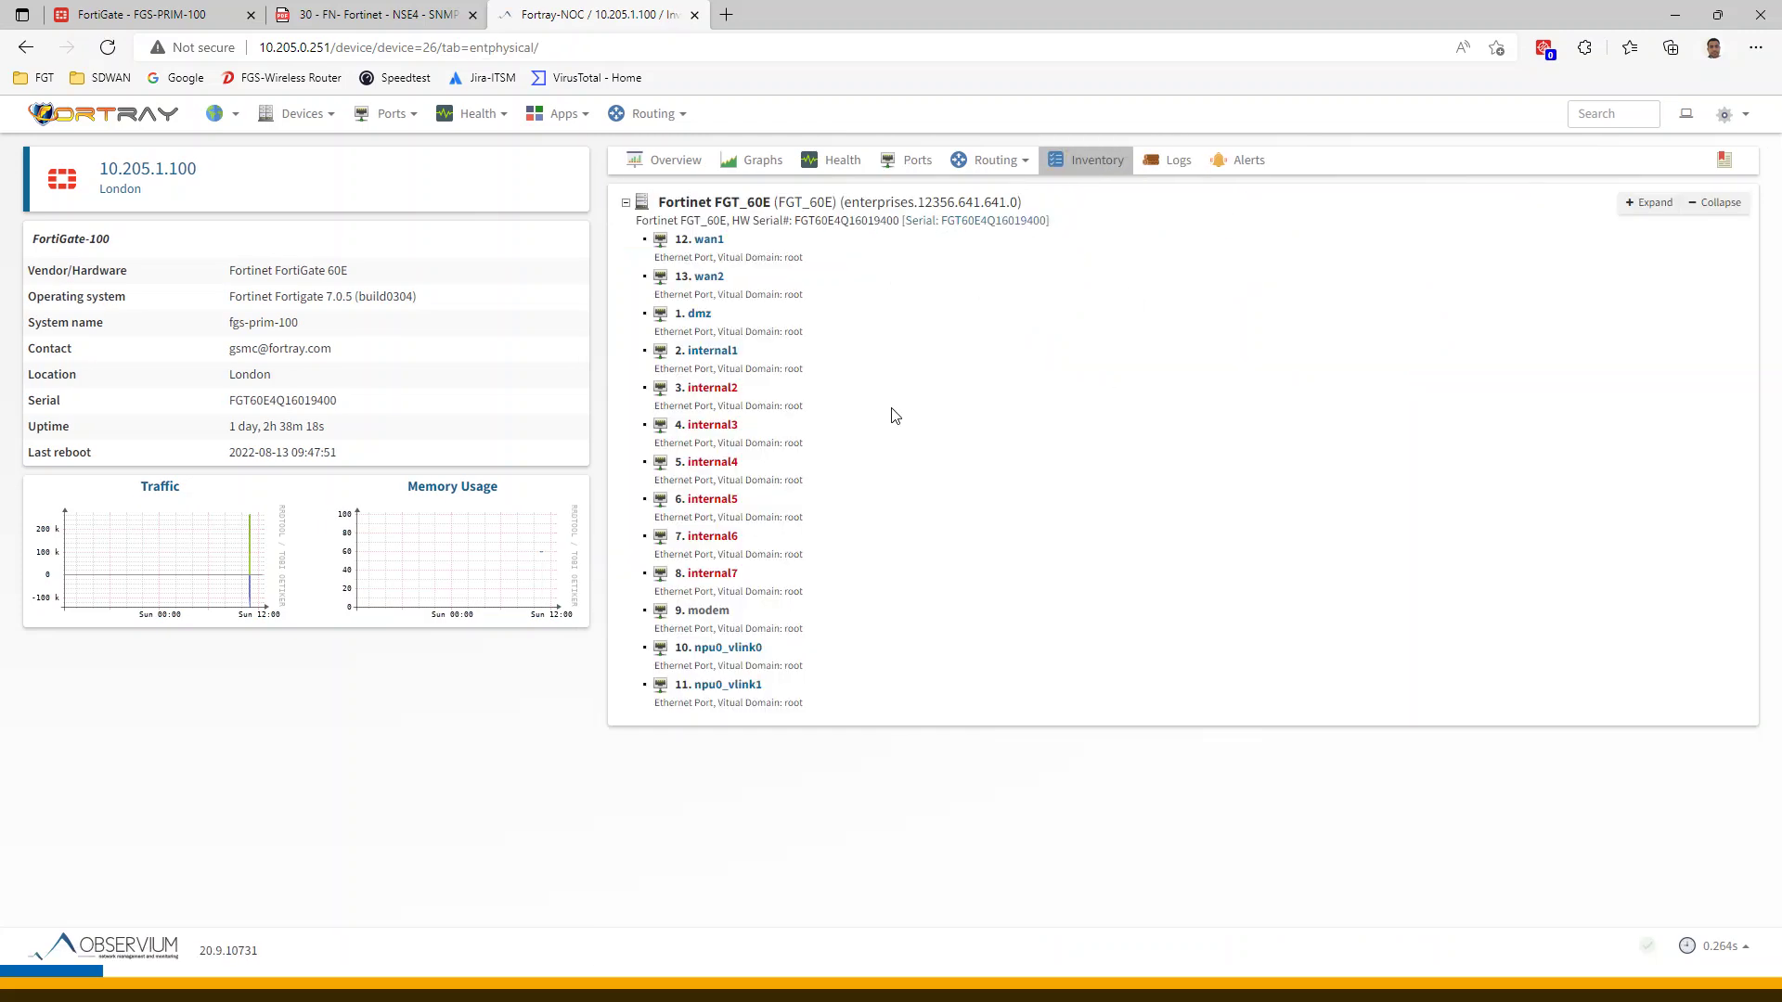
click(1184, 172)
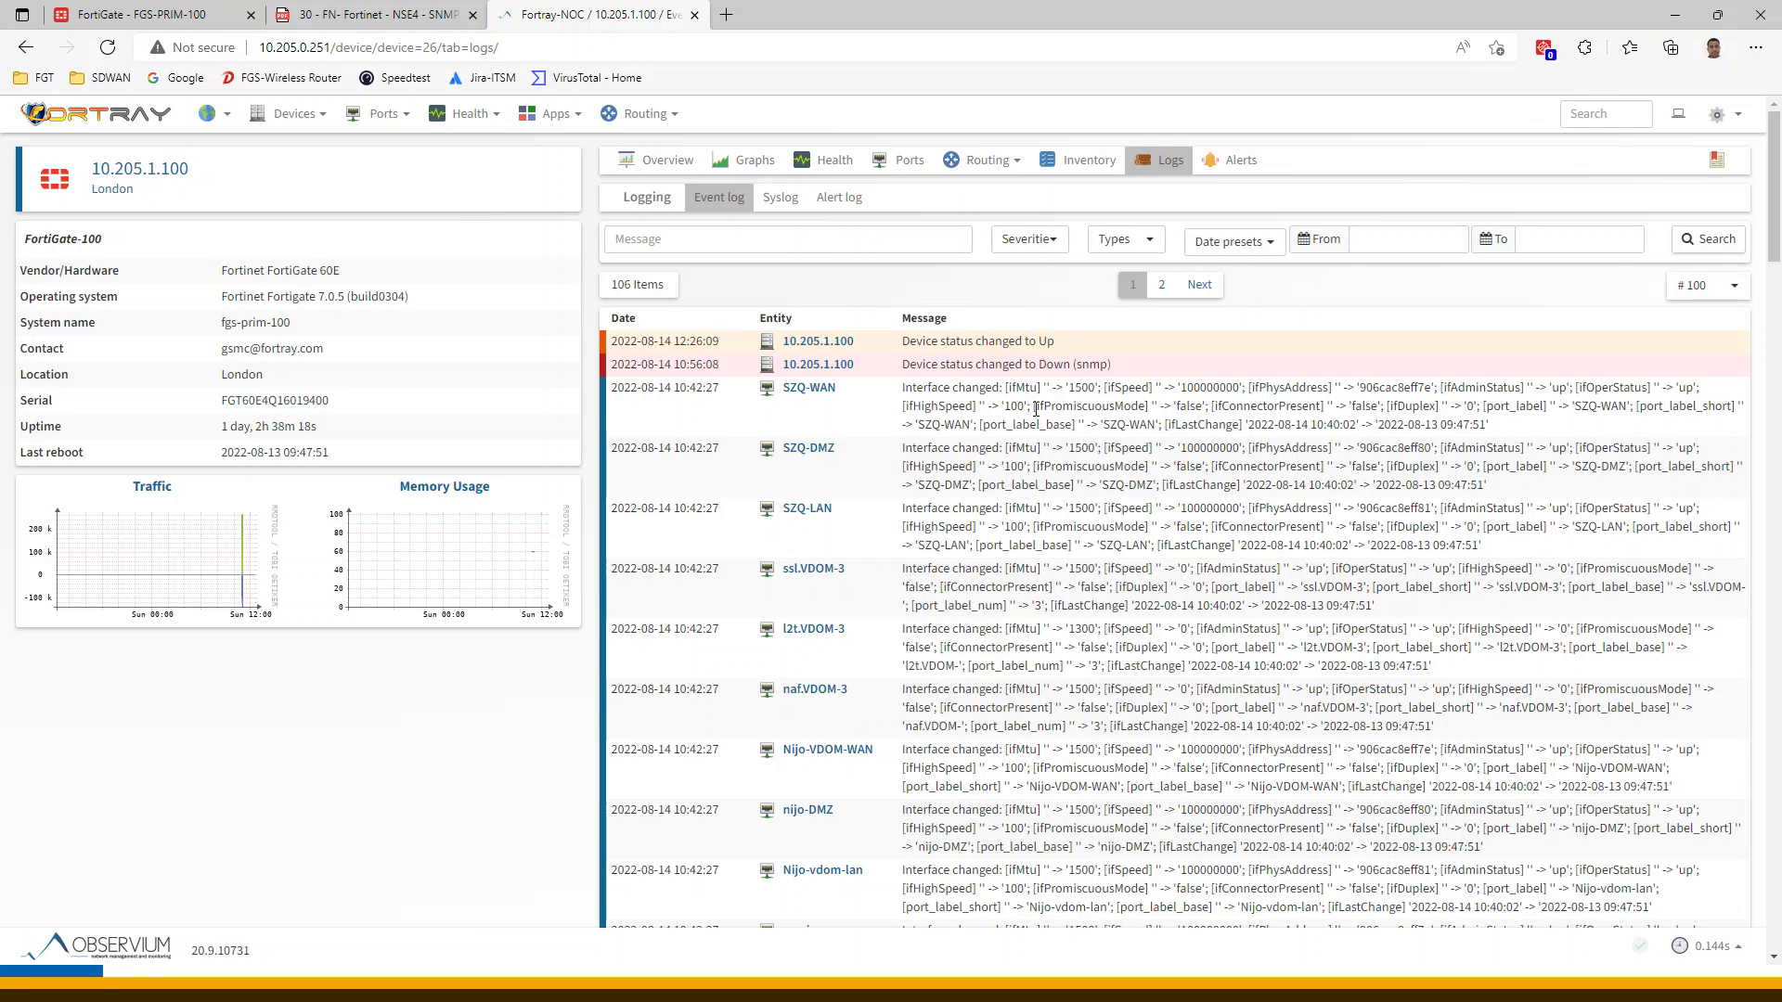
scroll(1196, 426, down, 20)
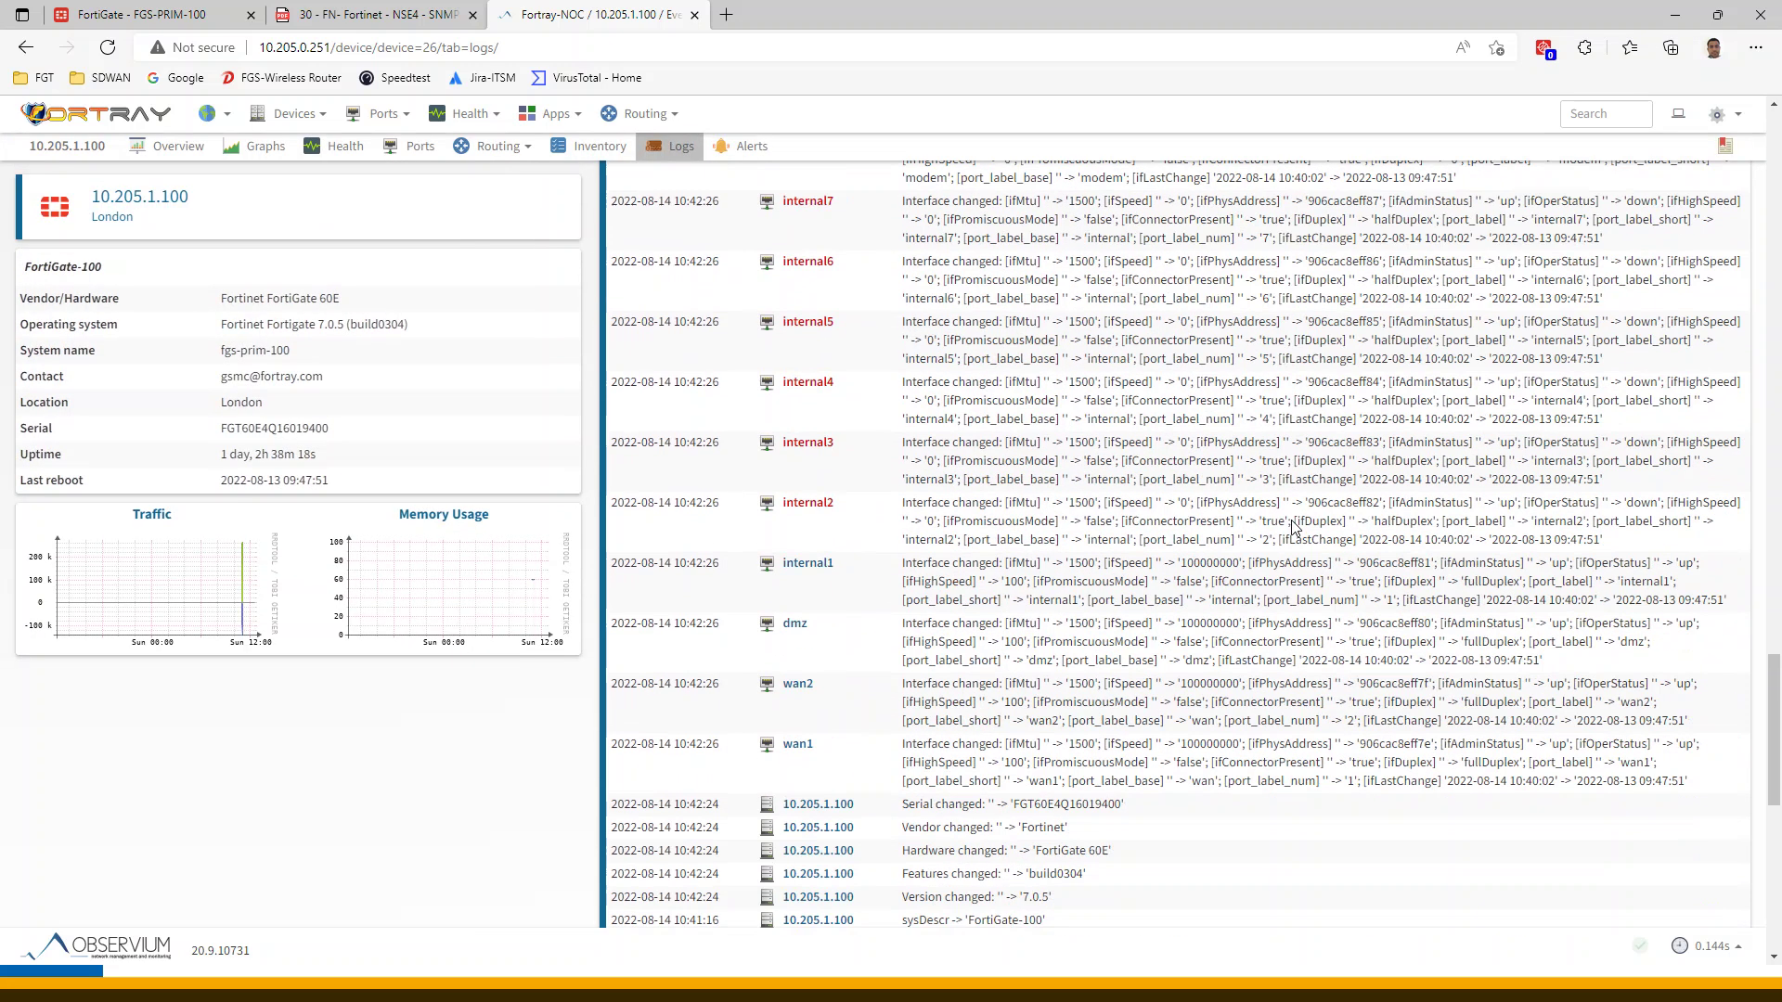
mouse_move(464, 113)
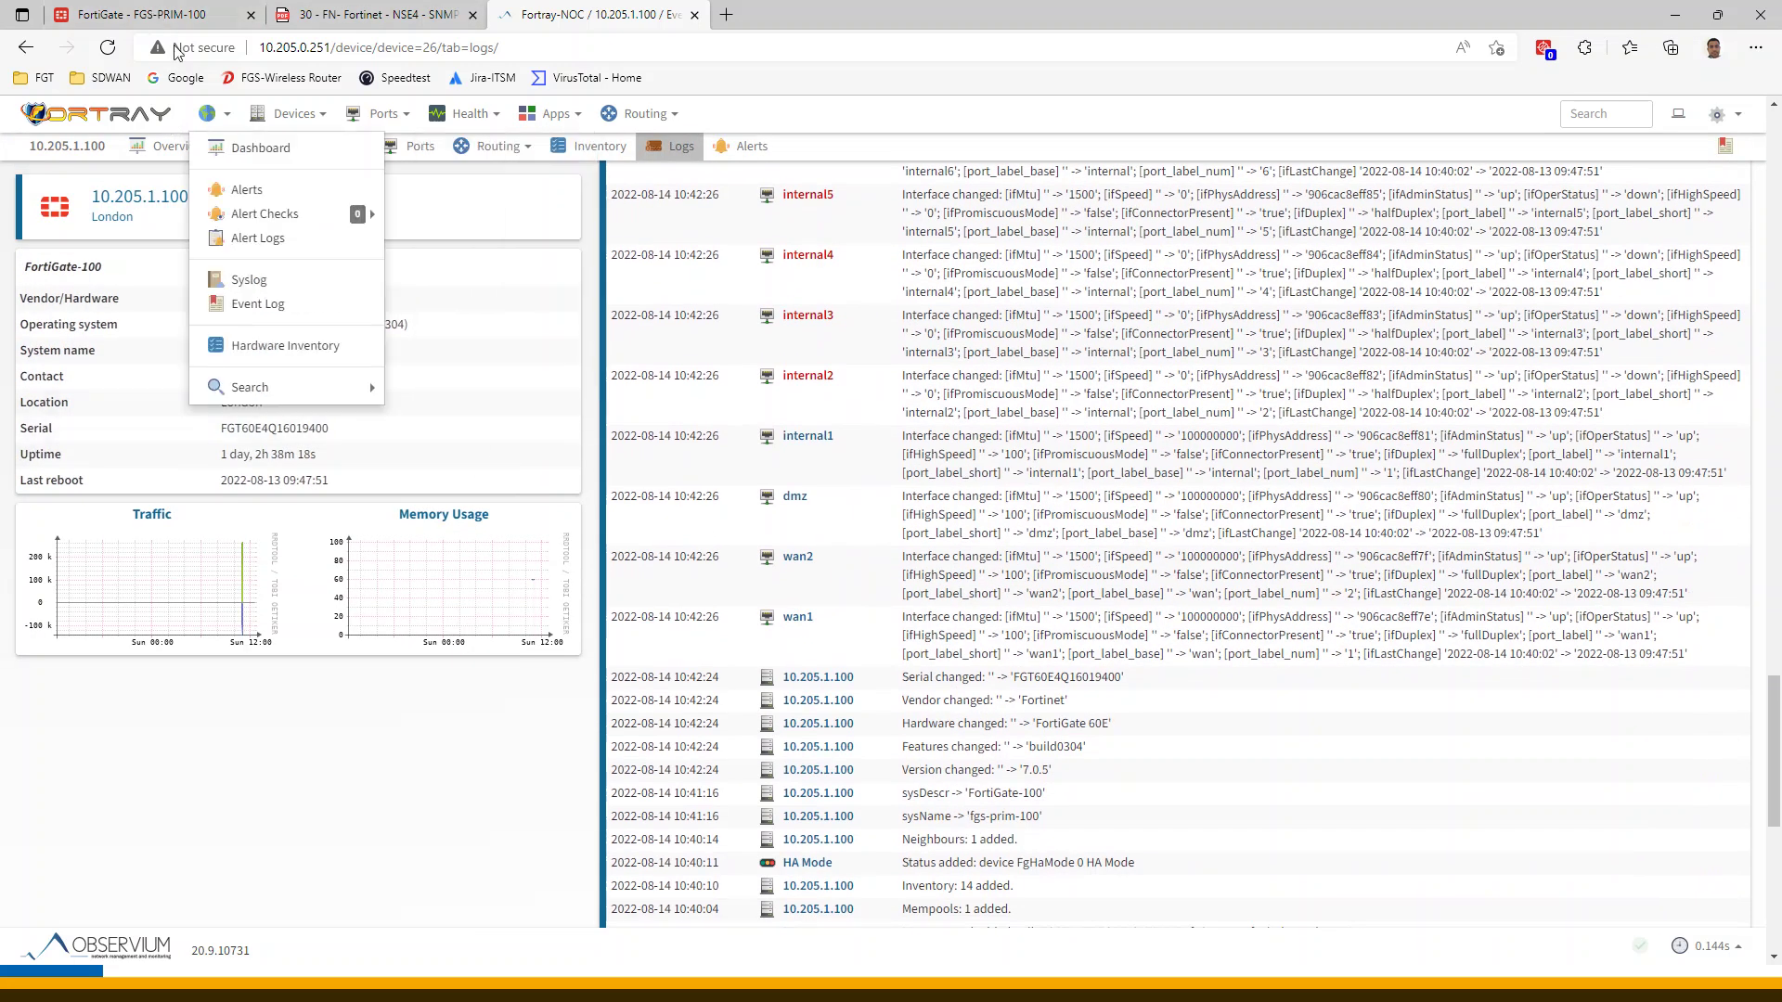
click(185, 20)
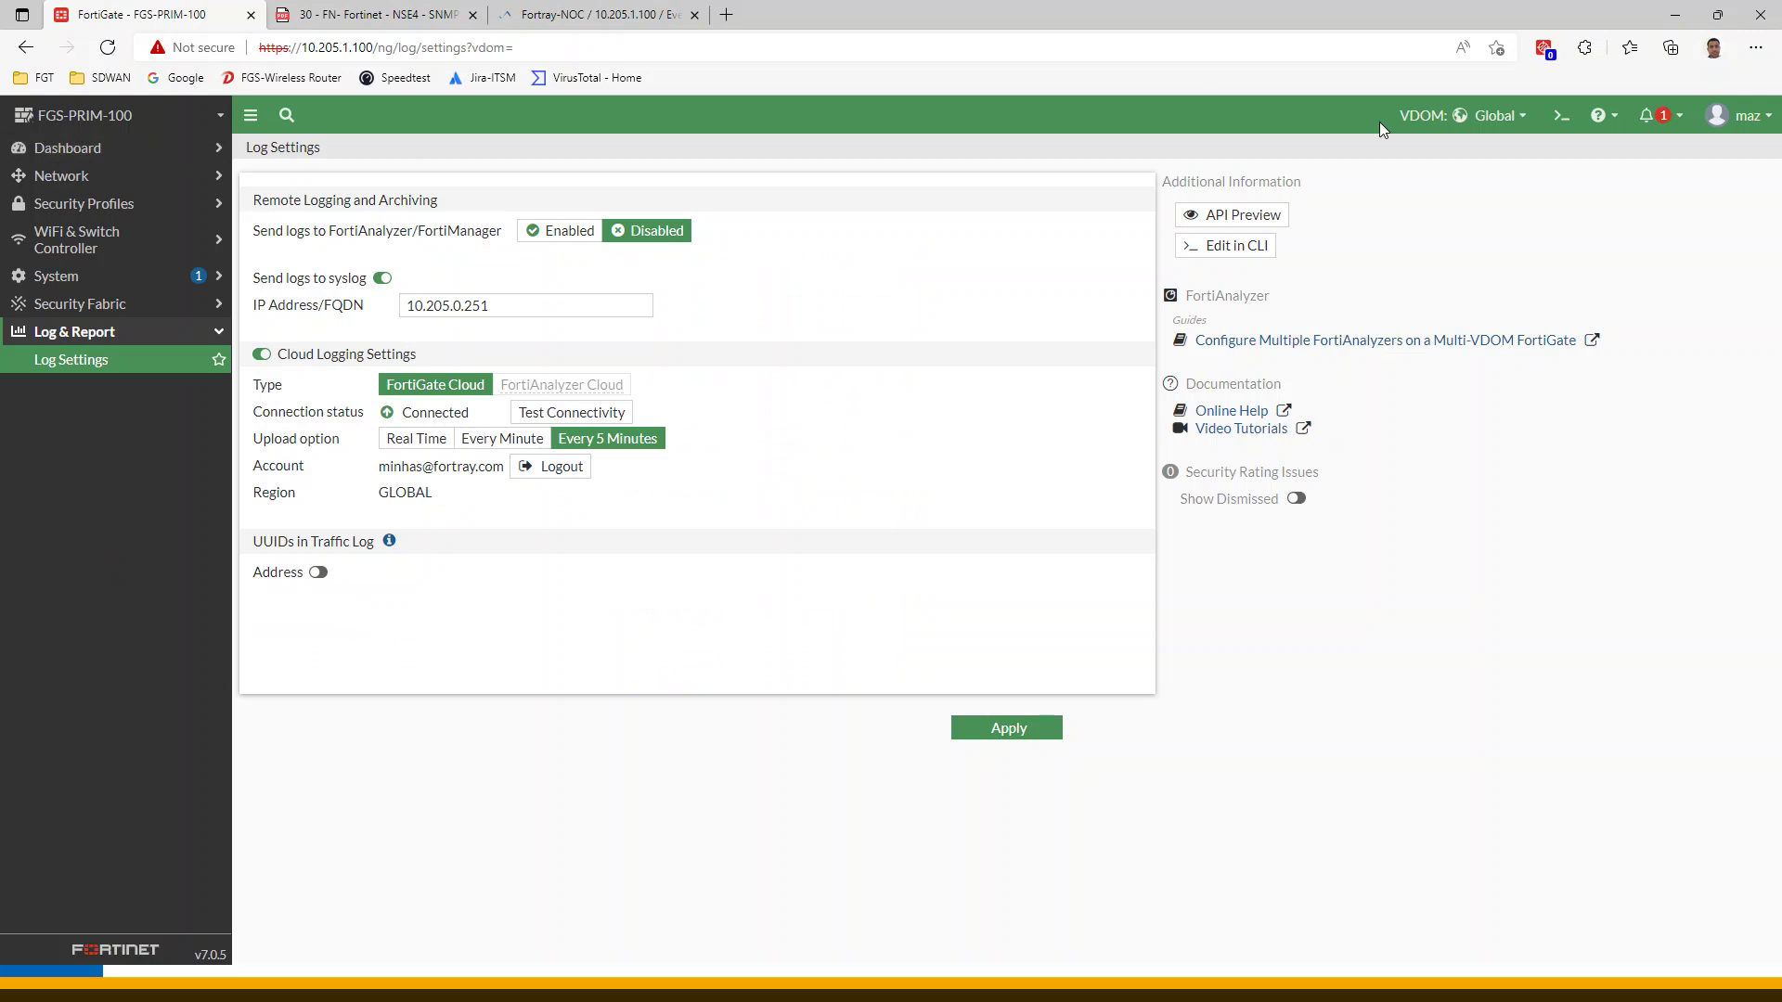
Switch to the root VDOM and view the Forward Traffic log read from Memory
click(1460, 115)
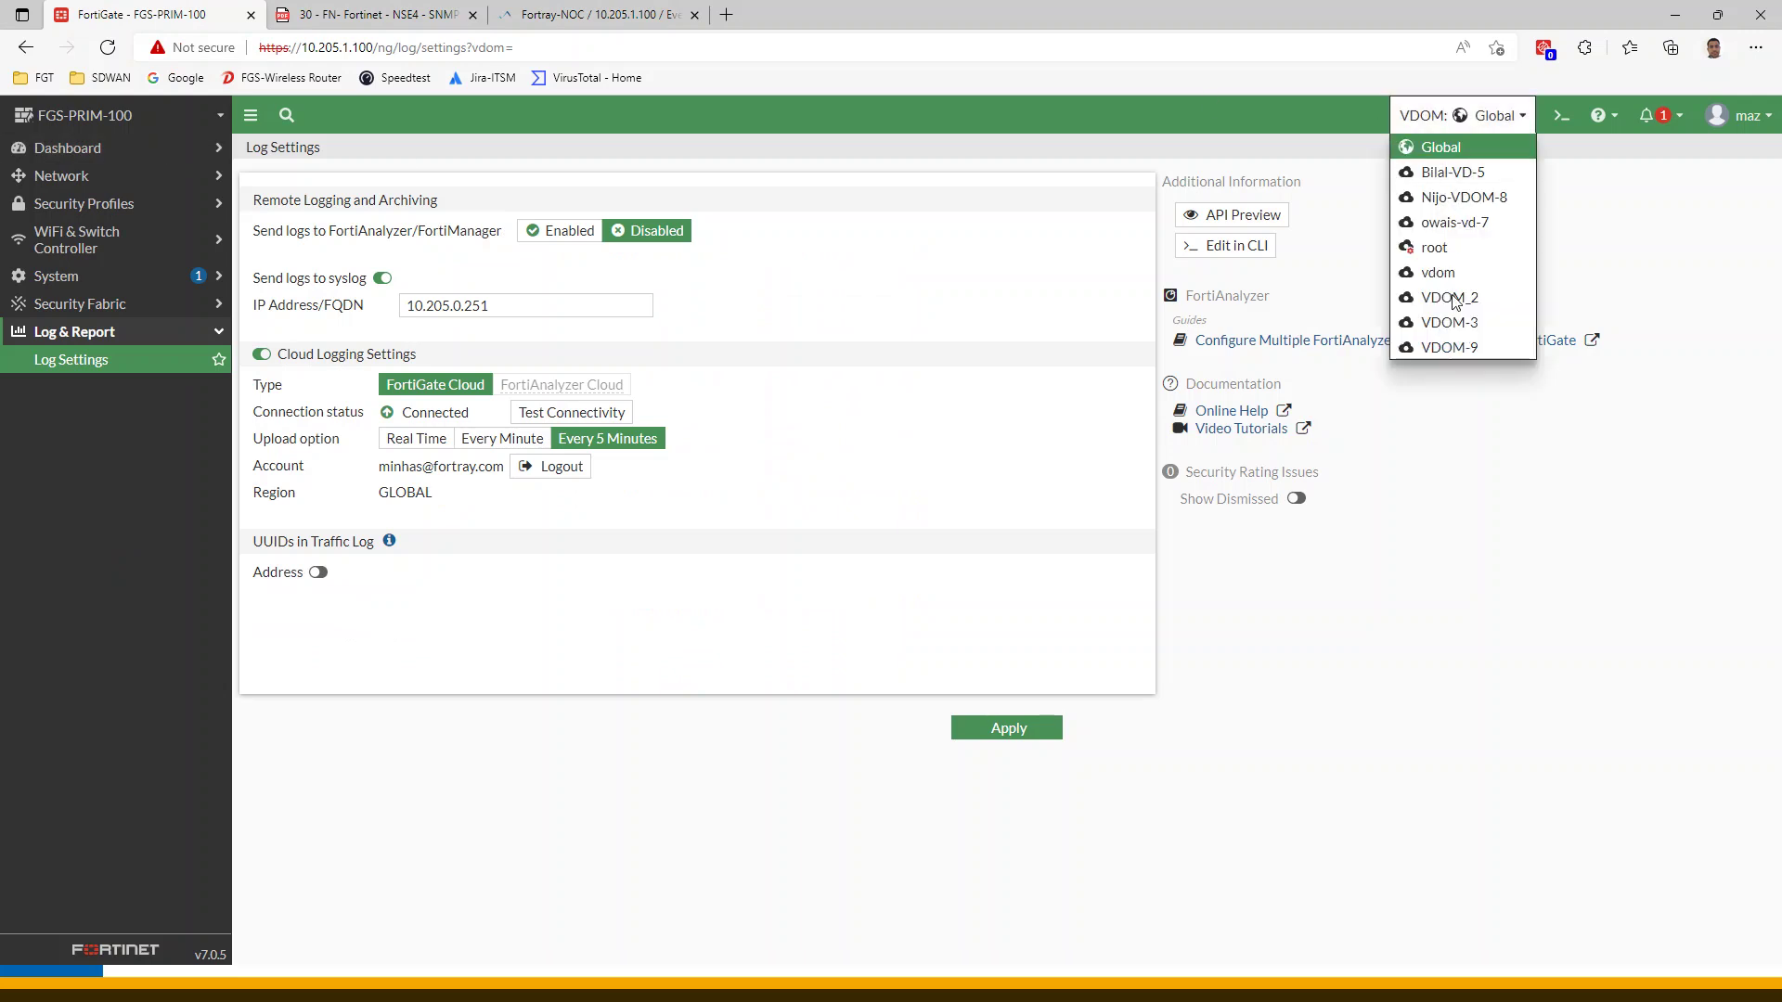
click(1424, 249)
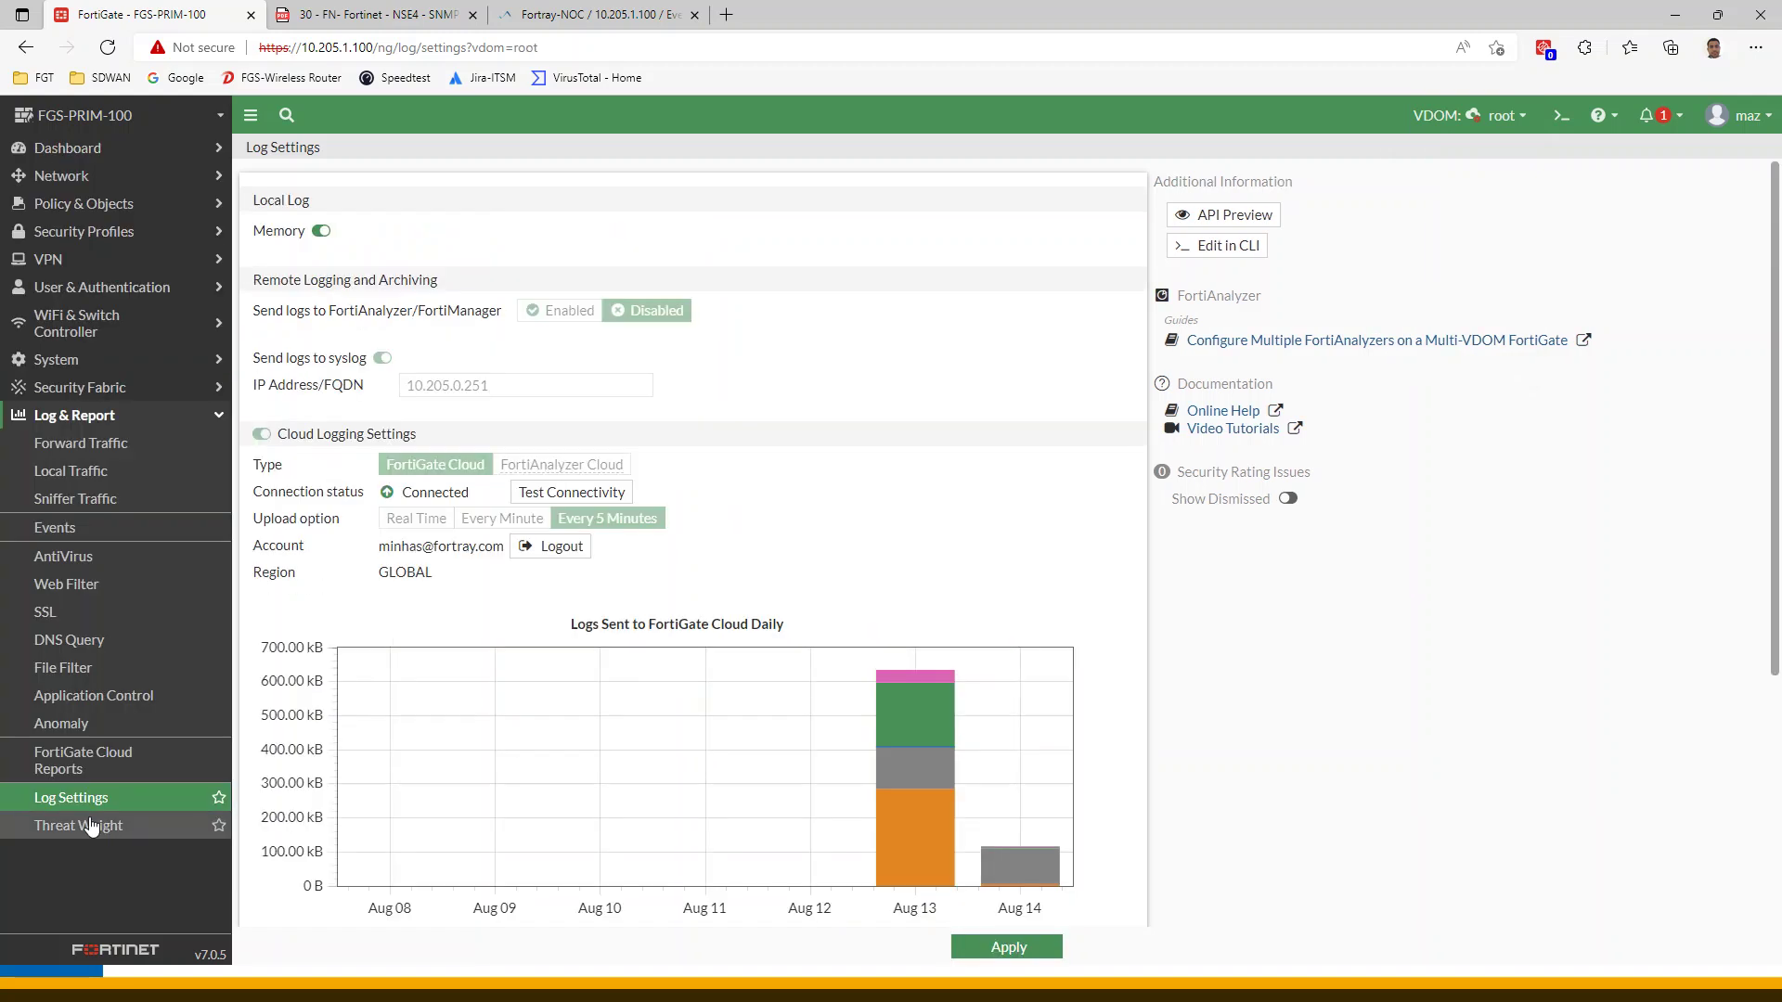
click(88, 445)
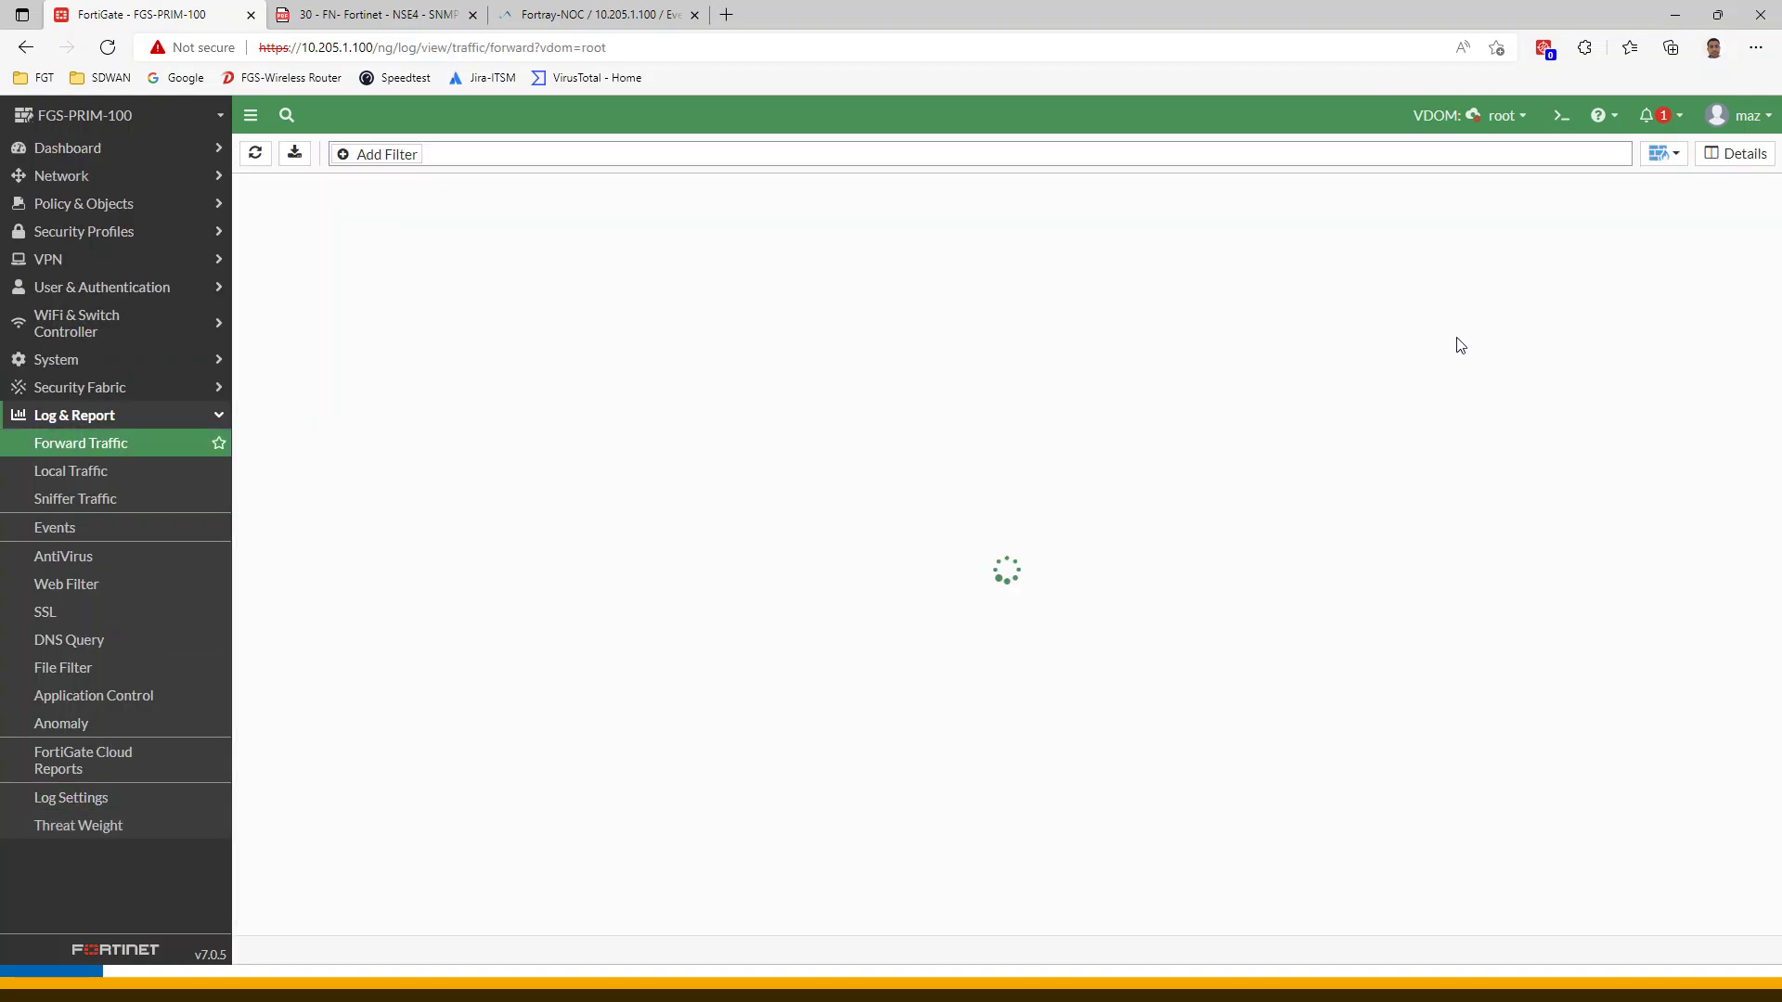
click(1661, 154)
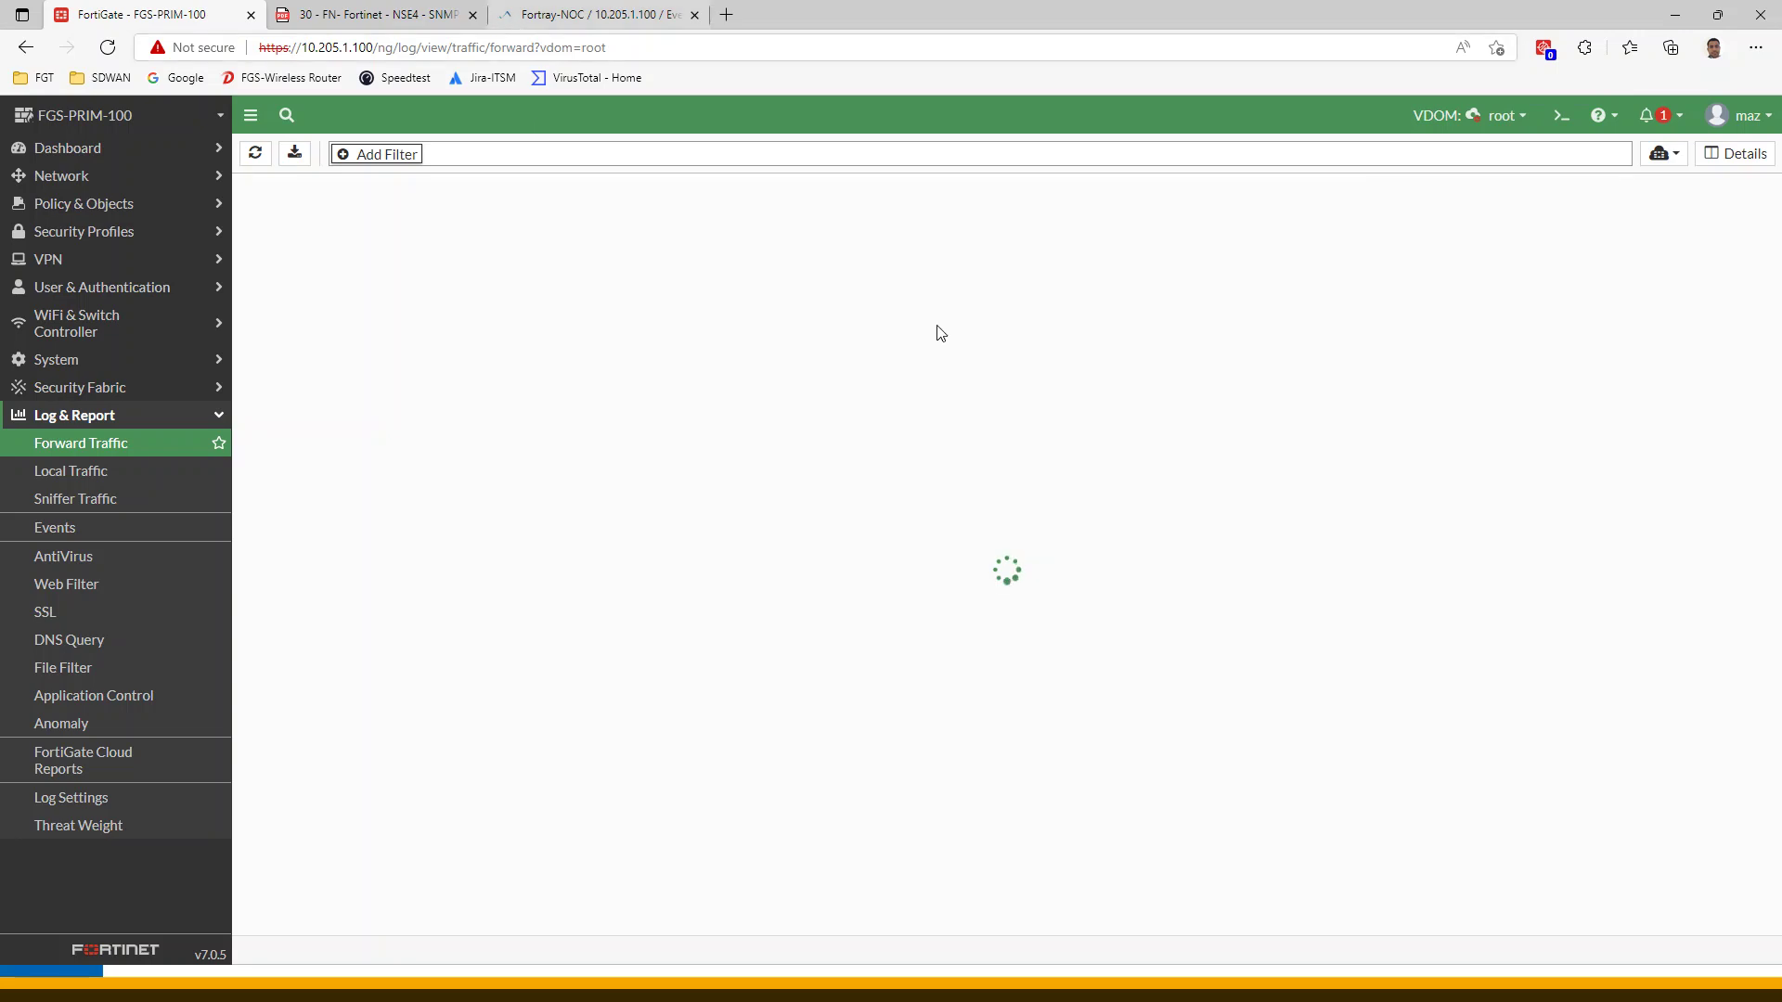
click(531, 14)
click(164, 16)
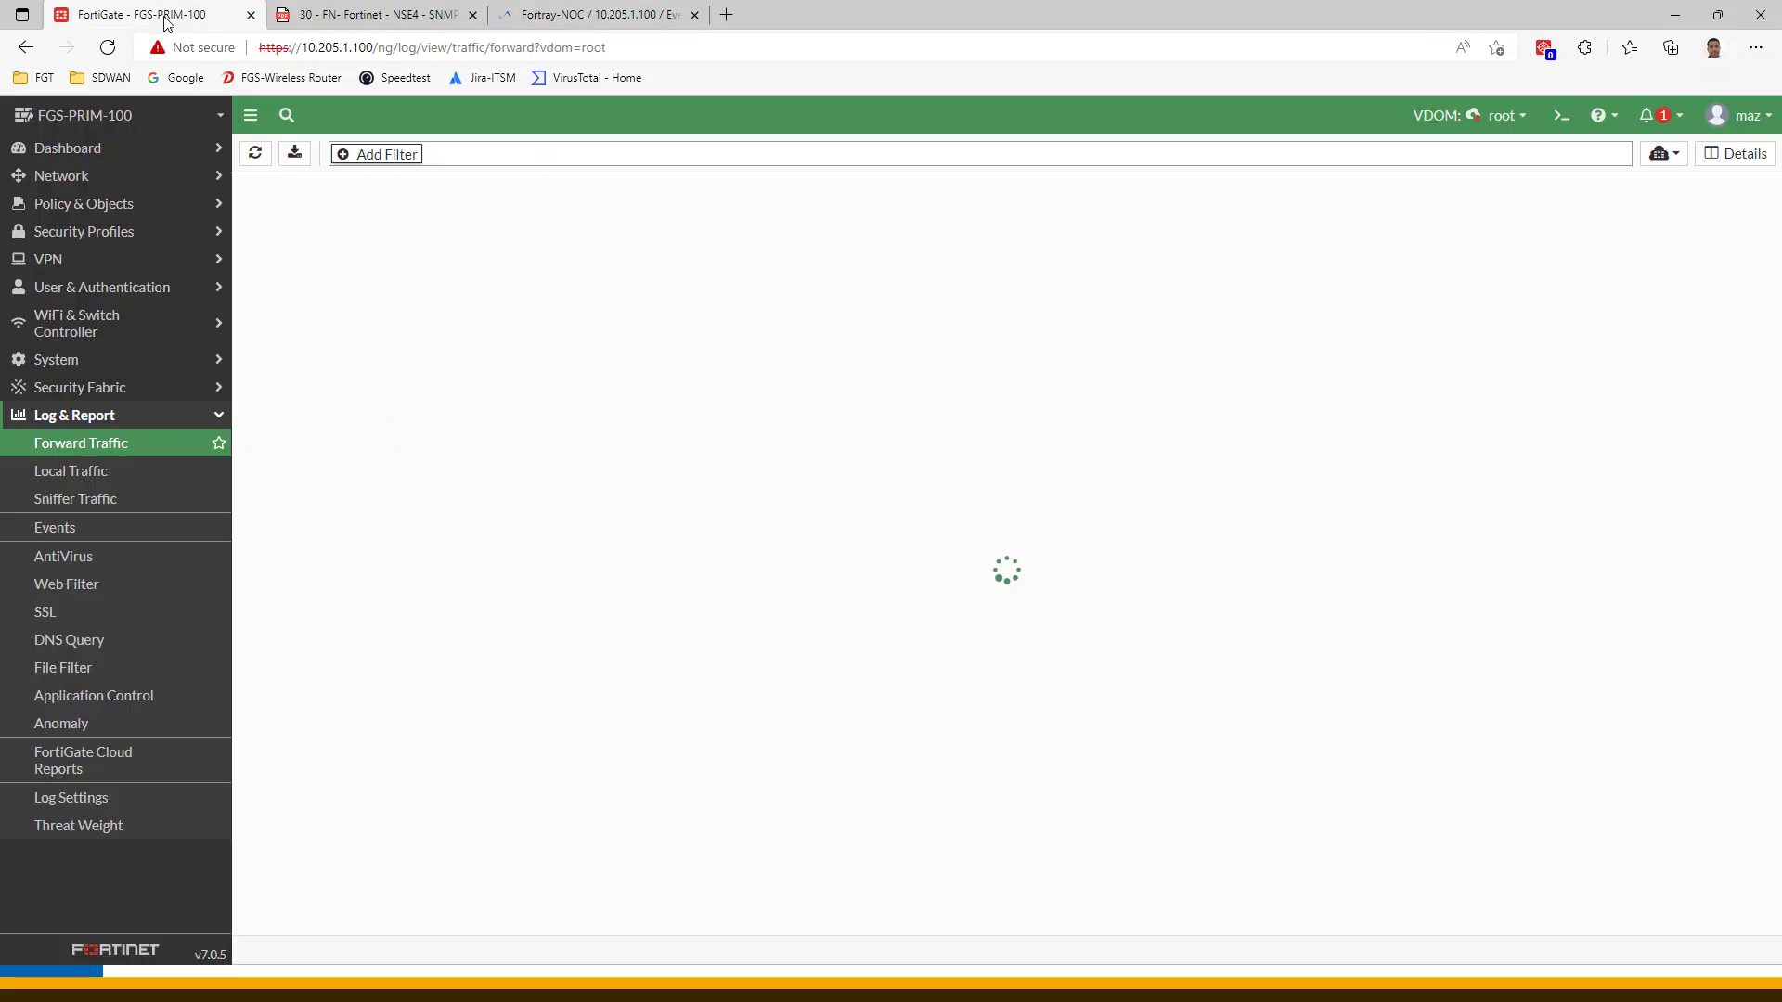
click(1663, 154)
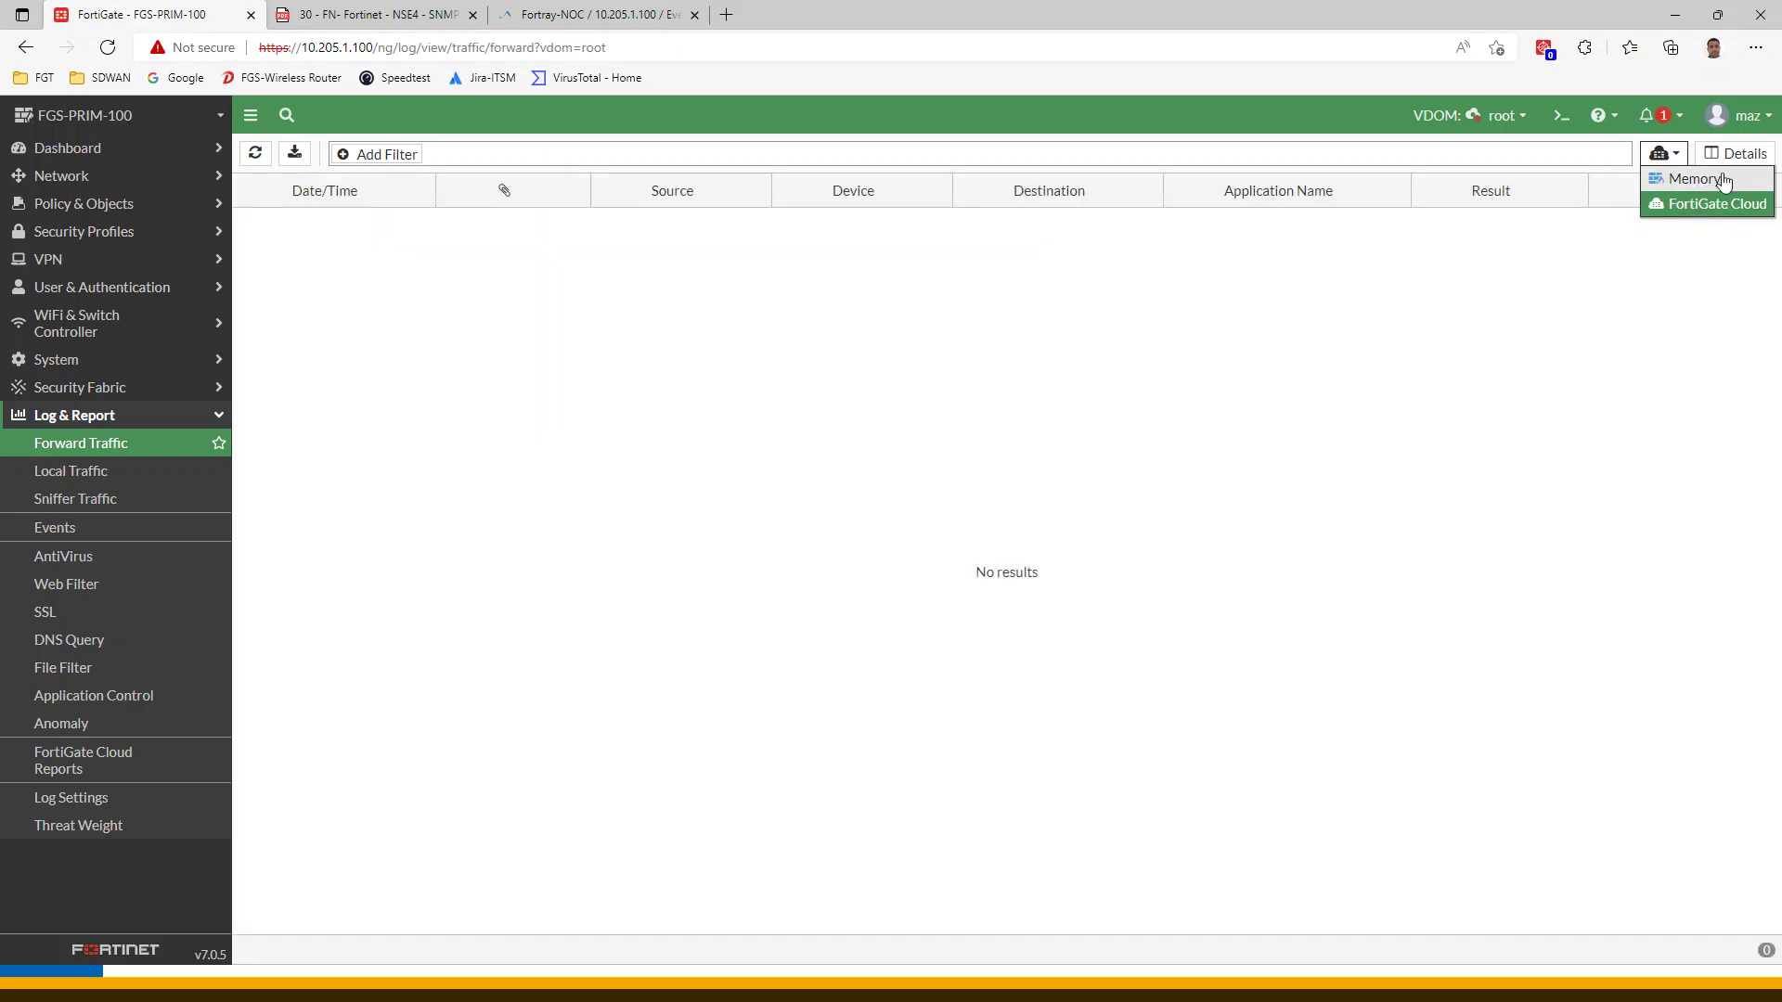
click(1695, 178)
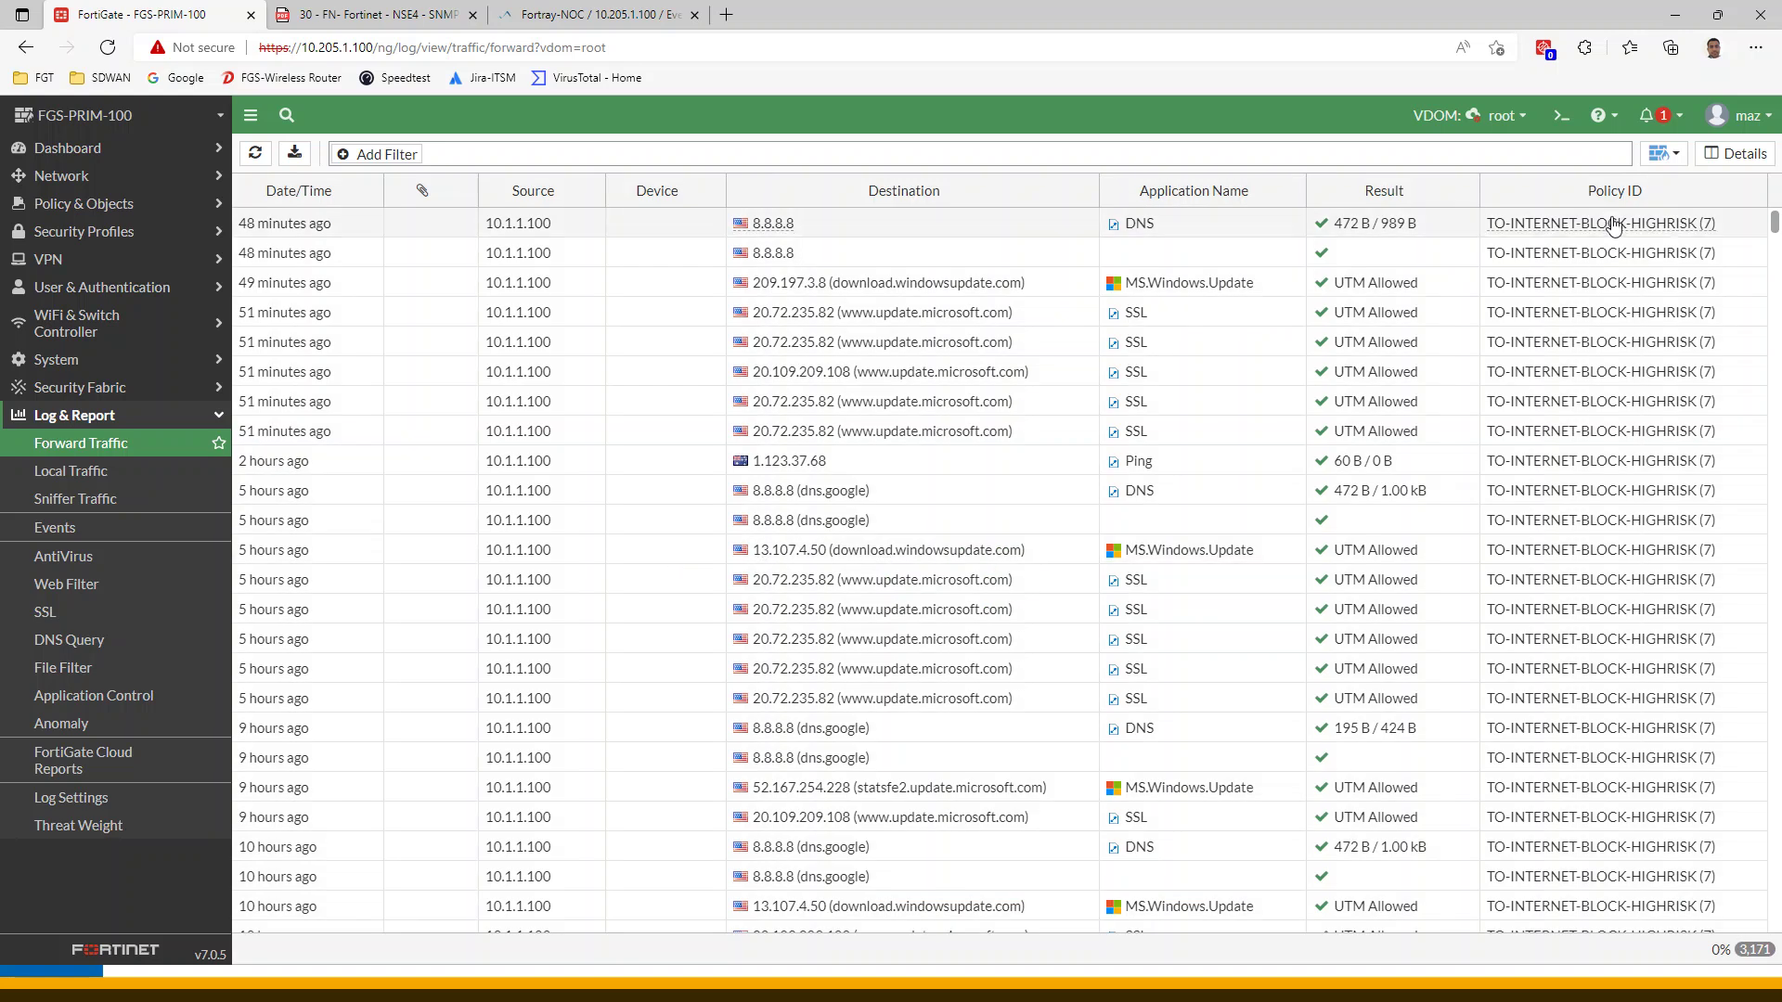
click(530, 18)
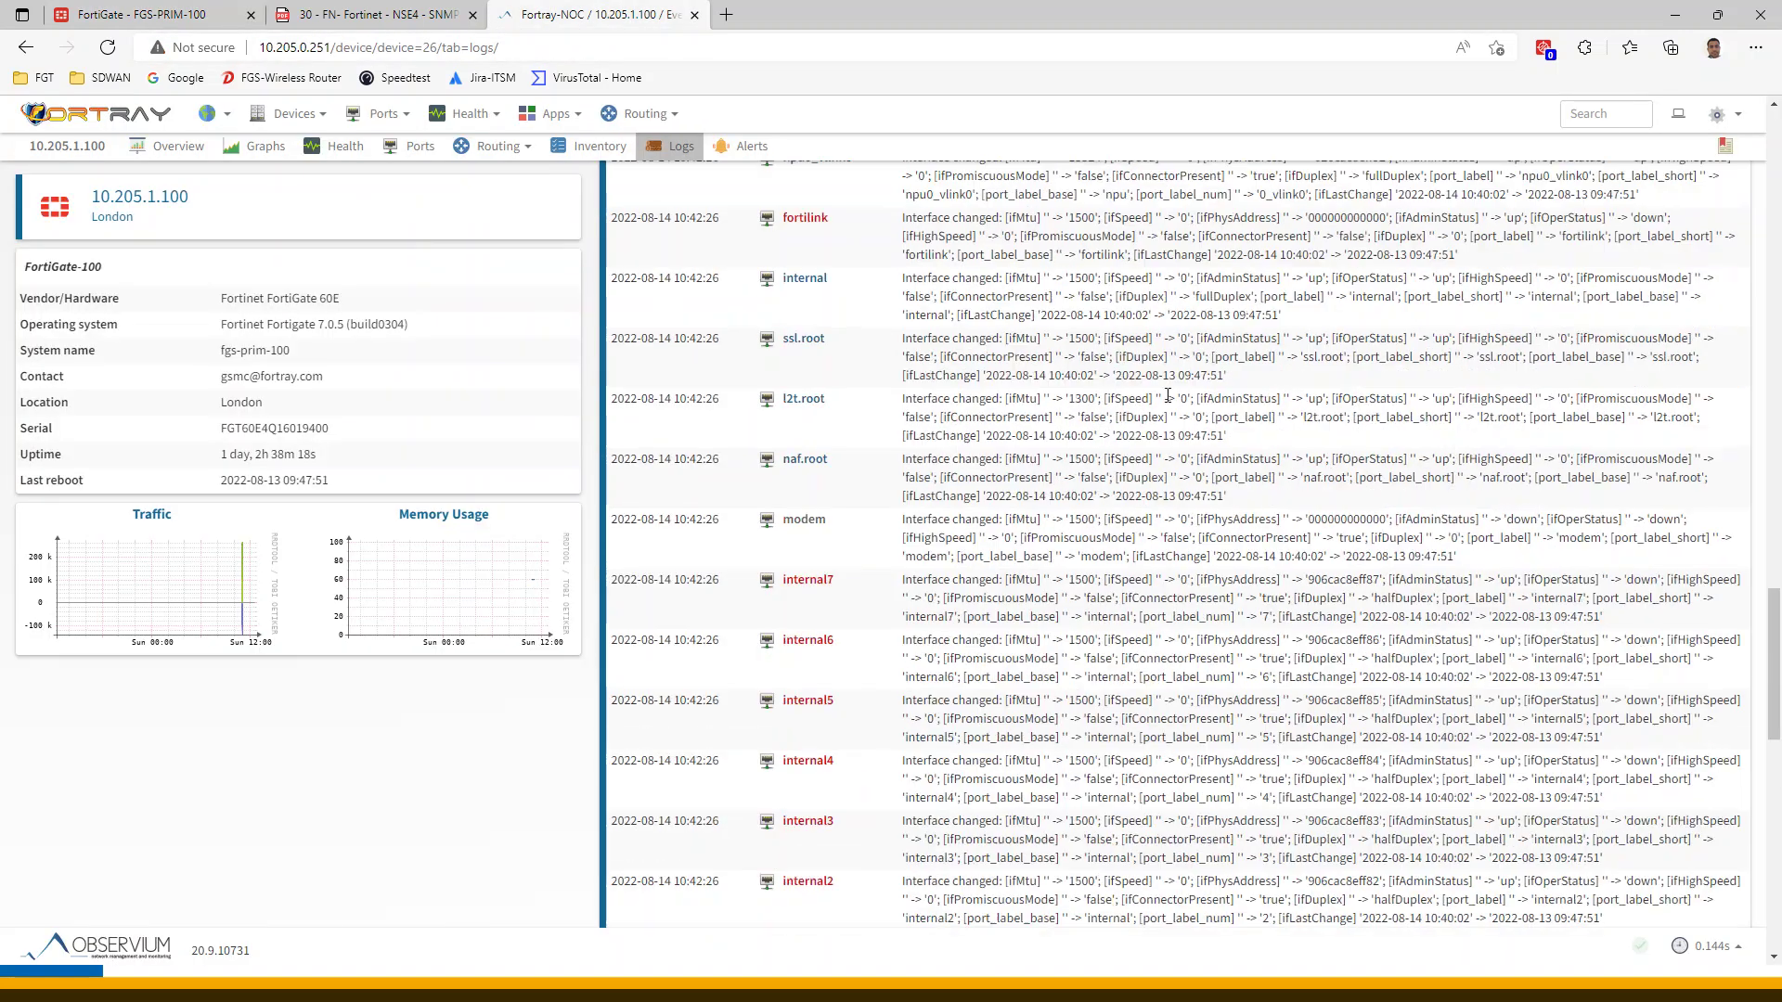
Show 10.205.1.100's yearly Device Availability graph with Graph Previous on, showing 58.98434% availability
scroll(1167, 397, up, 15)
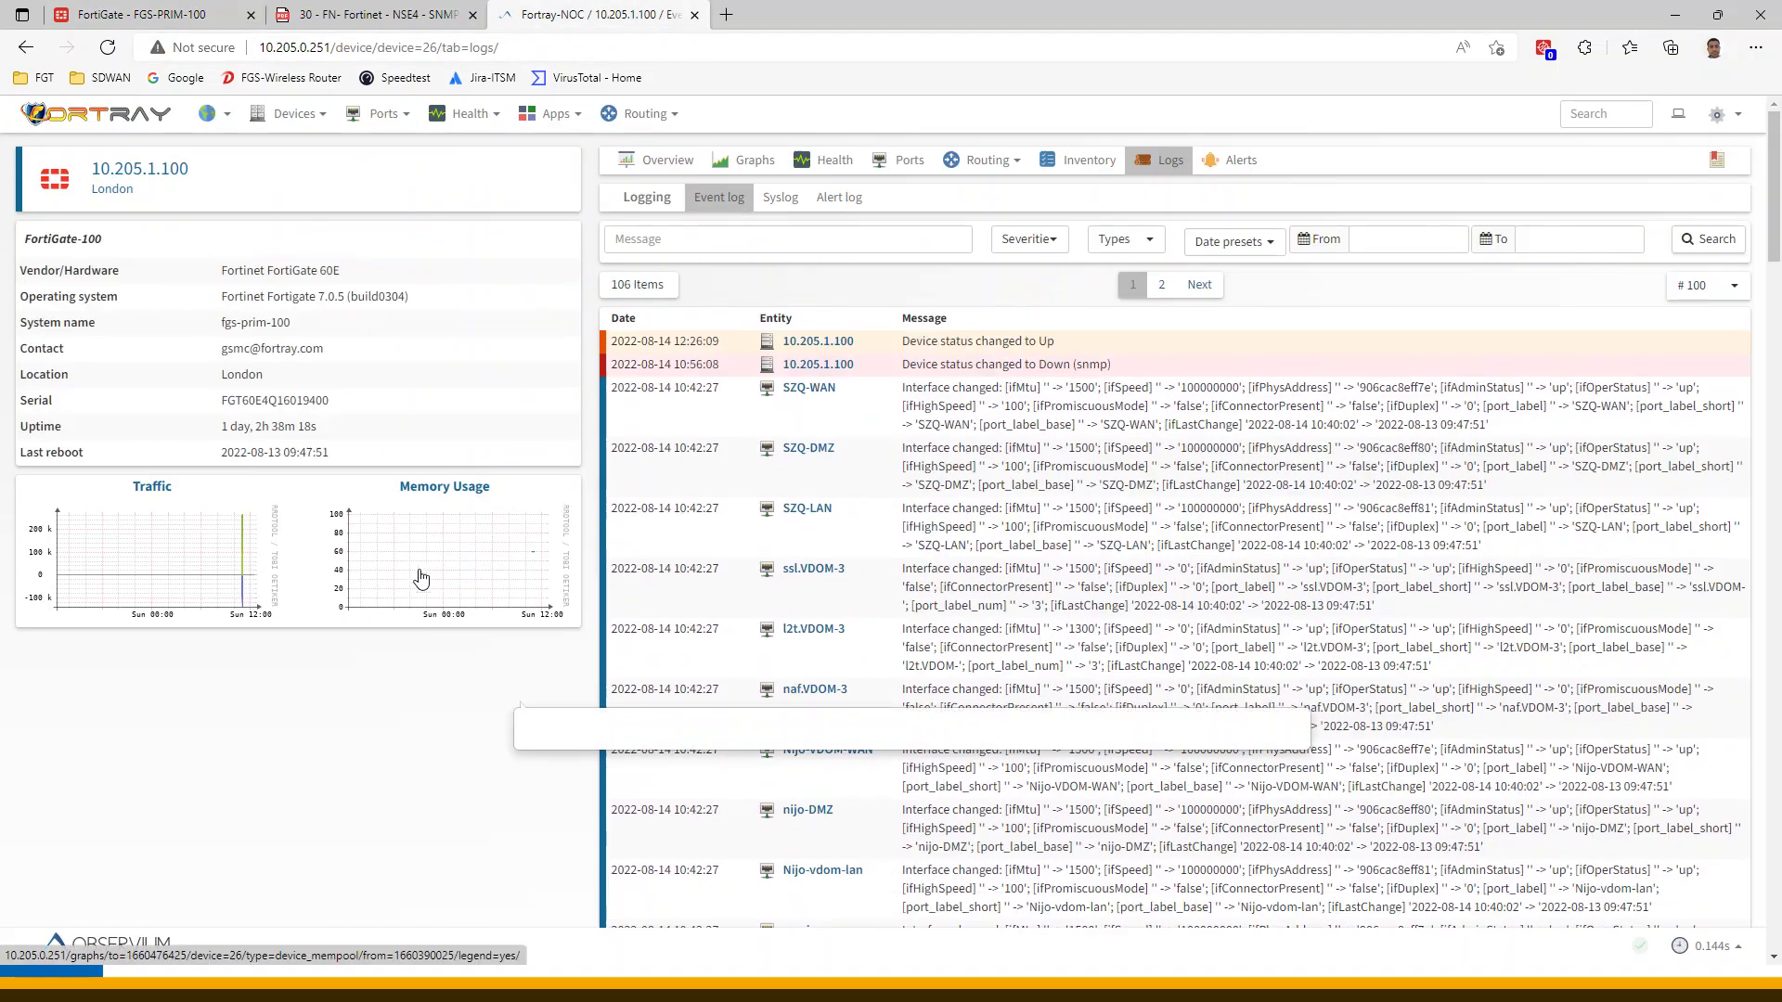
click(752, 166)
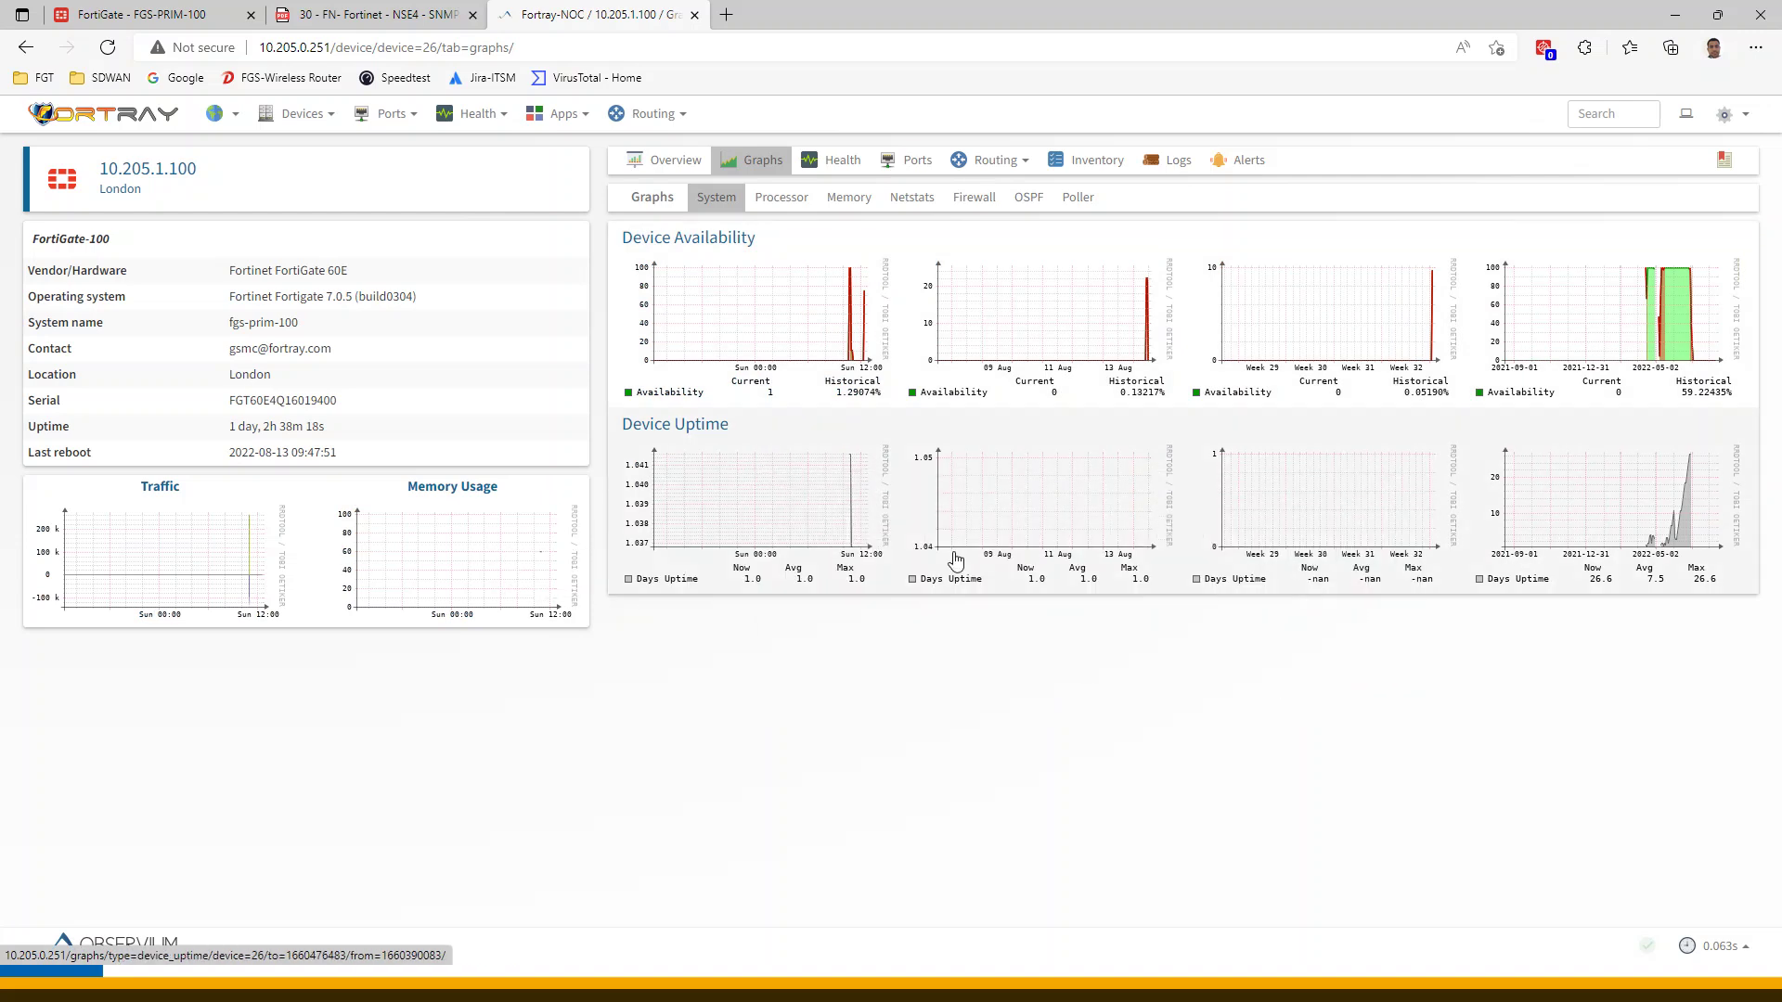
click(1718, 447)
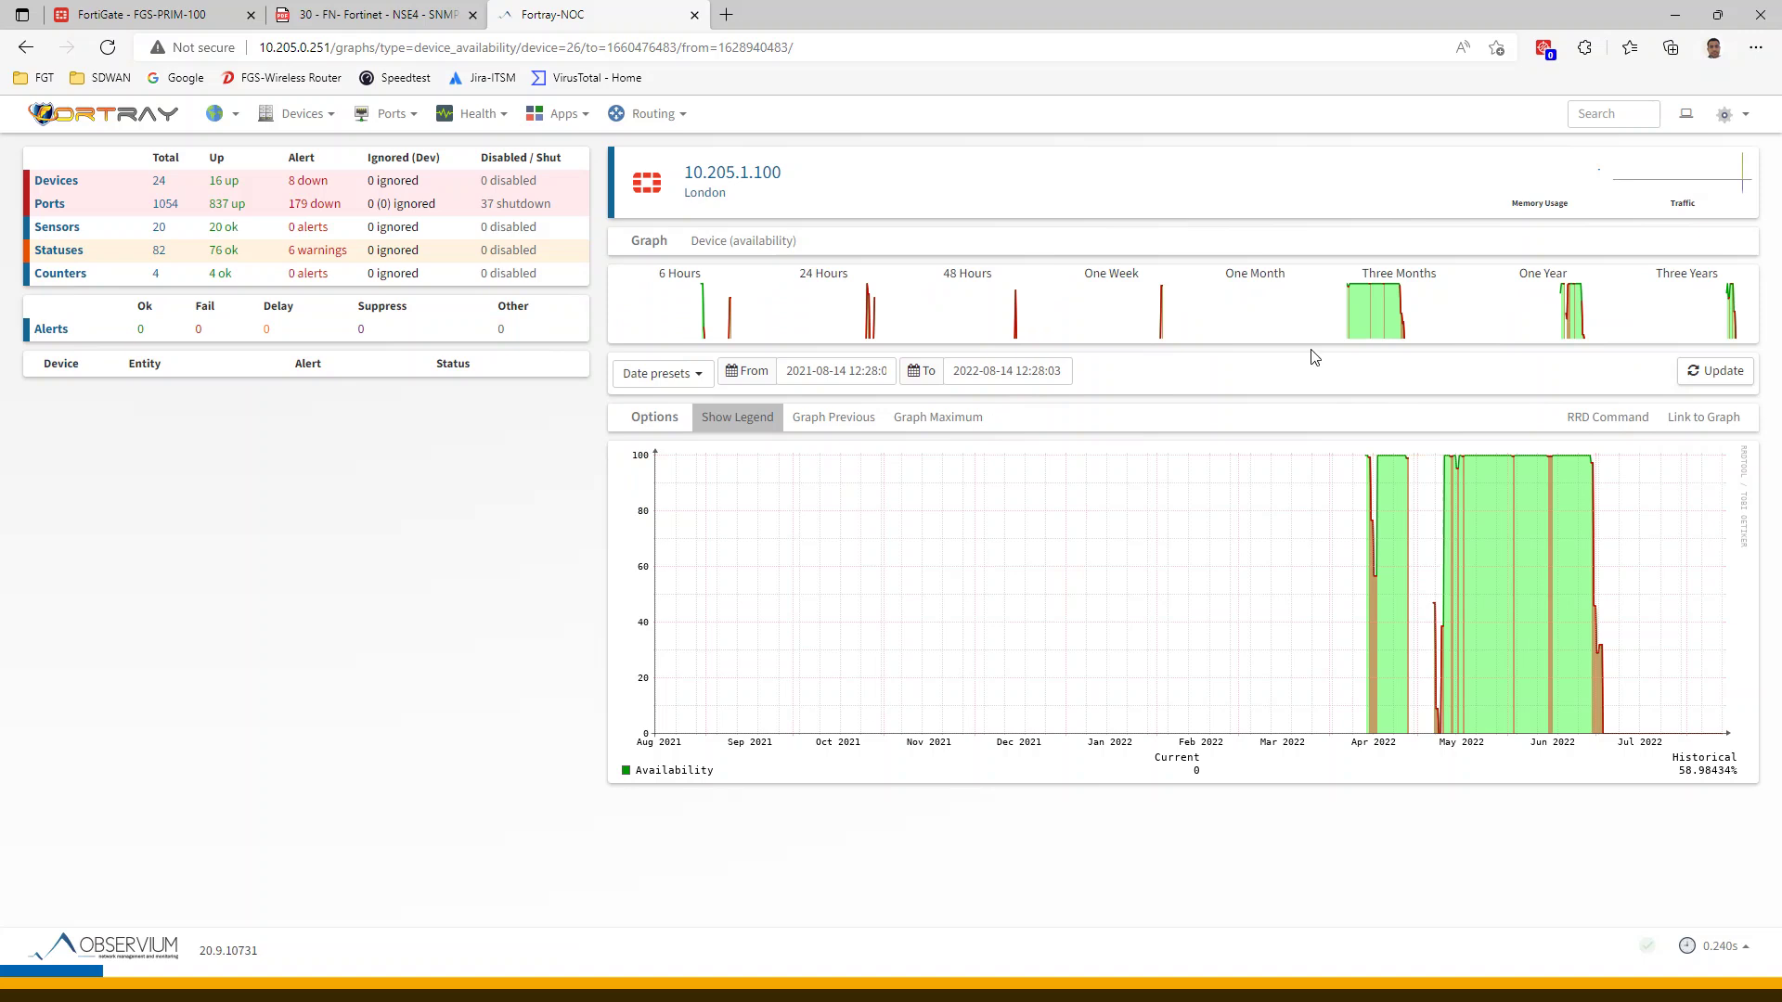
click(832, 422)
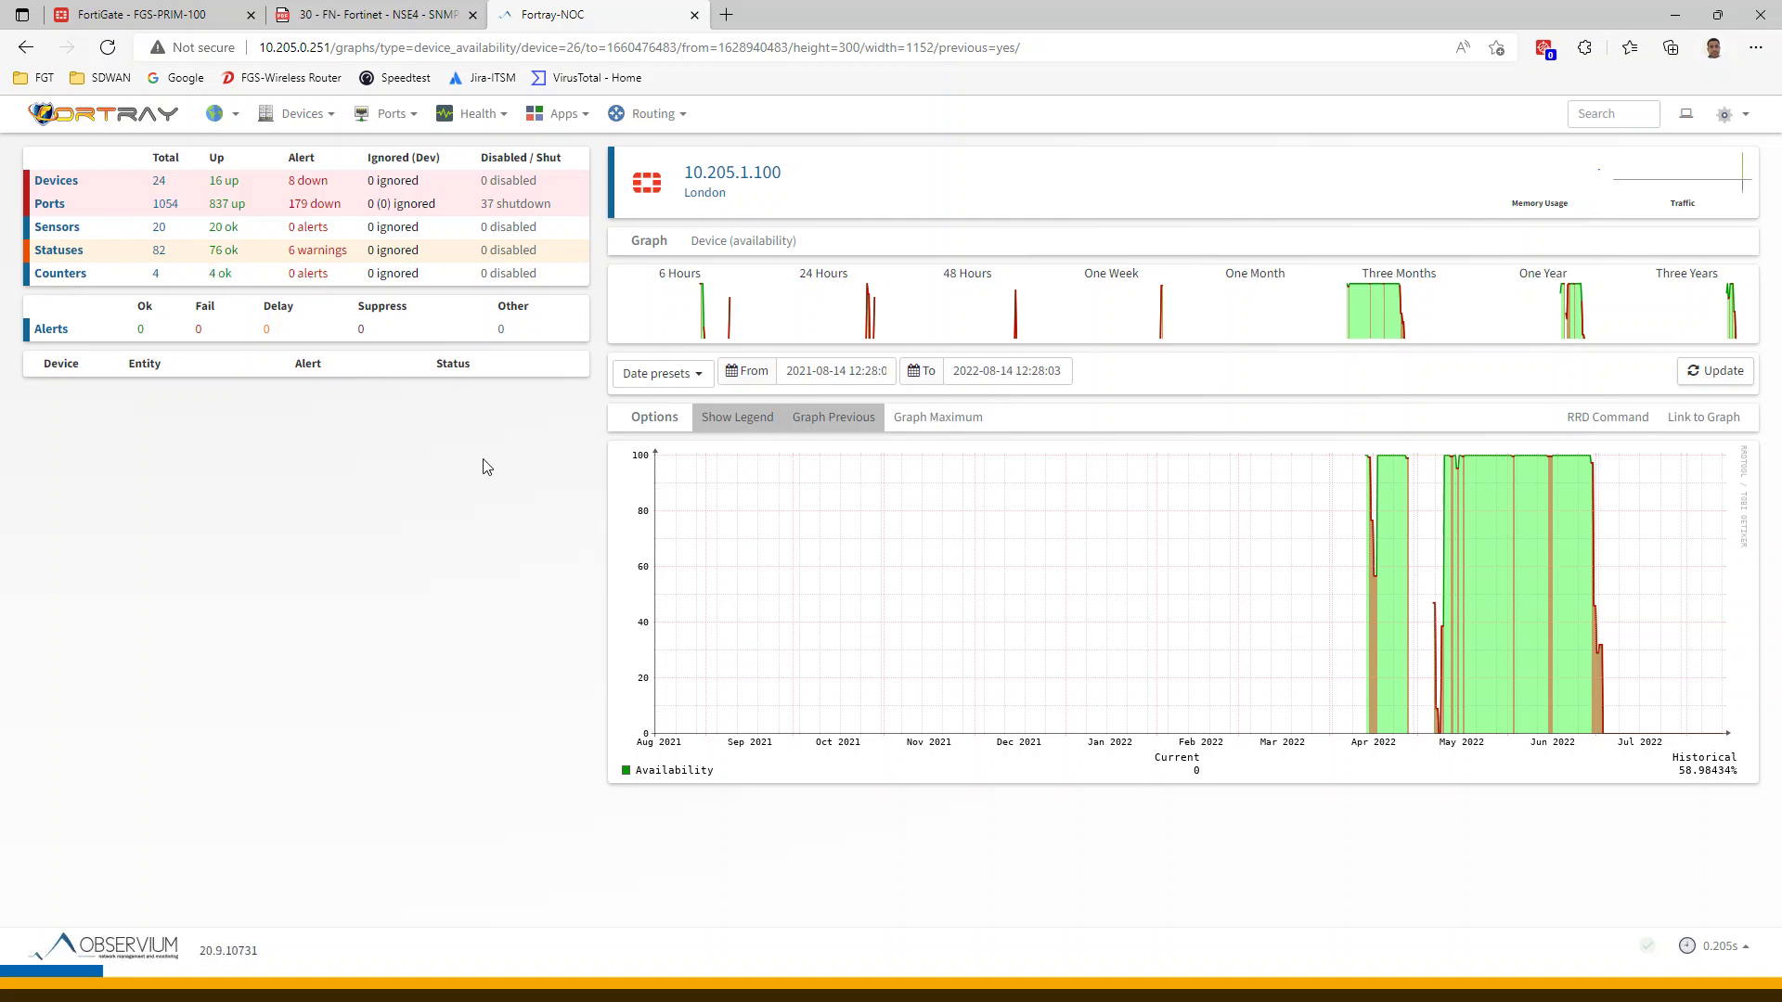
key(ctrl+1)
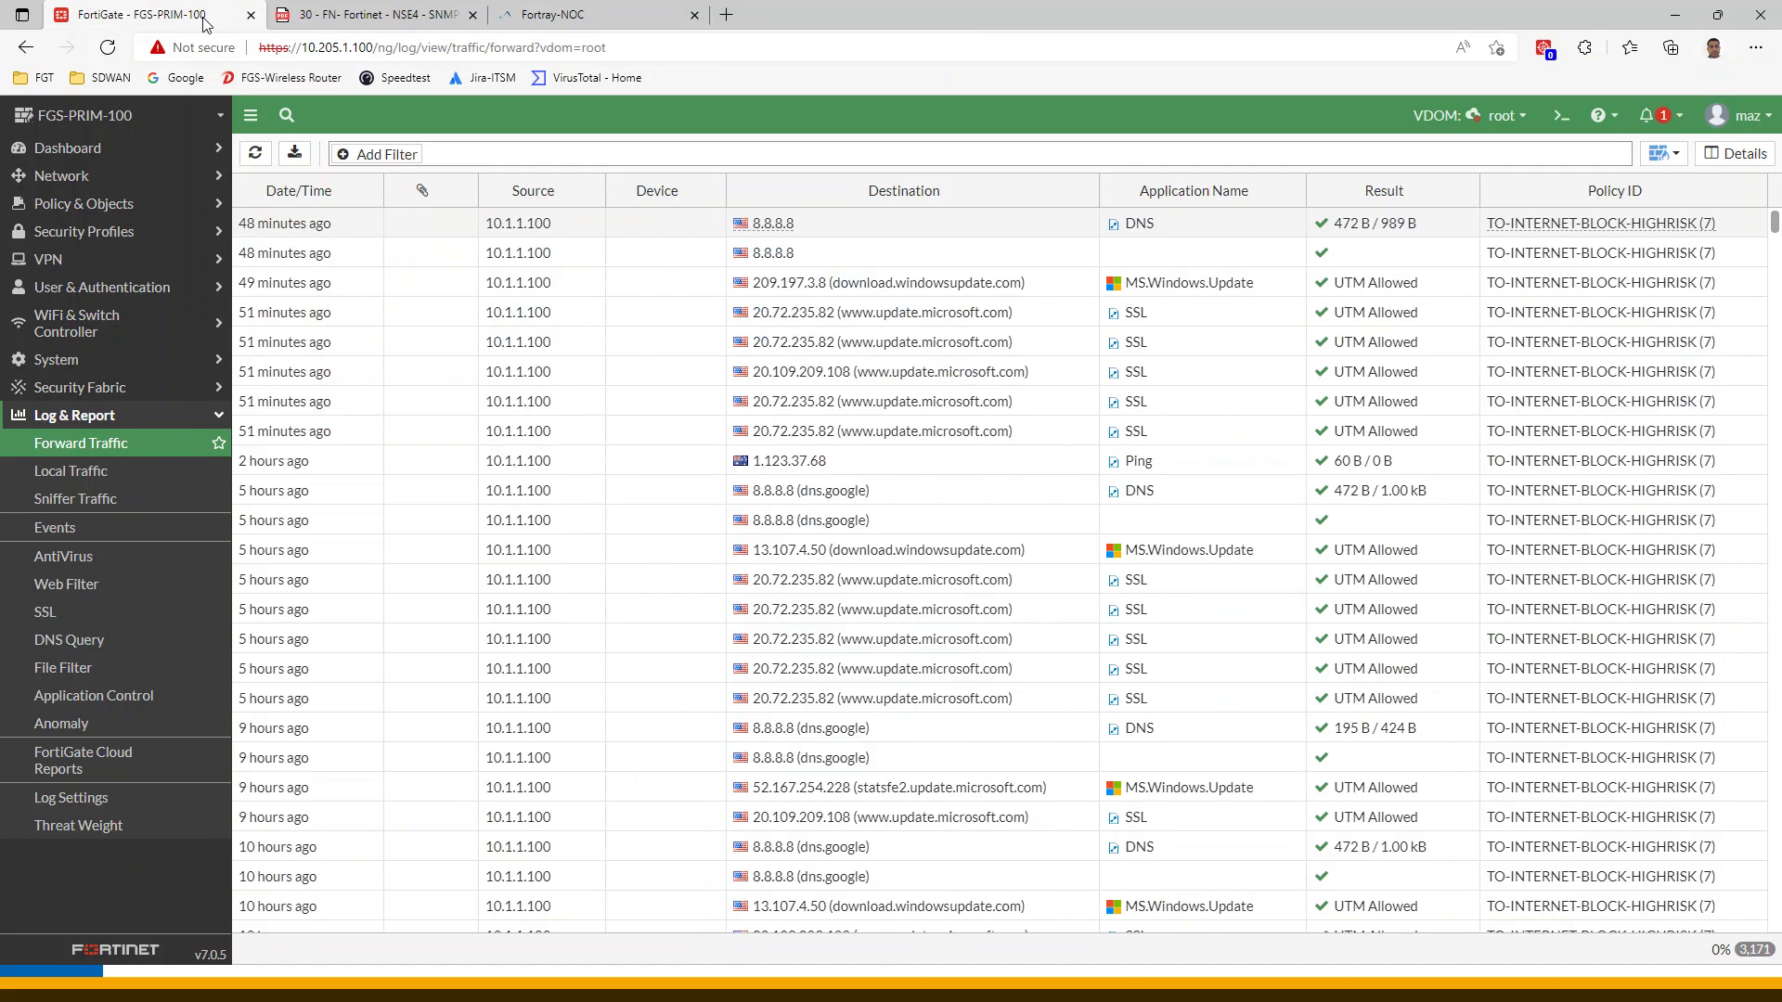
click(548, 17)
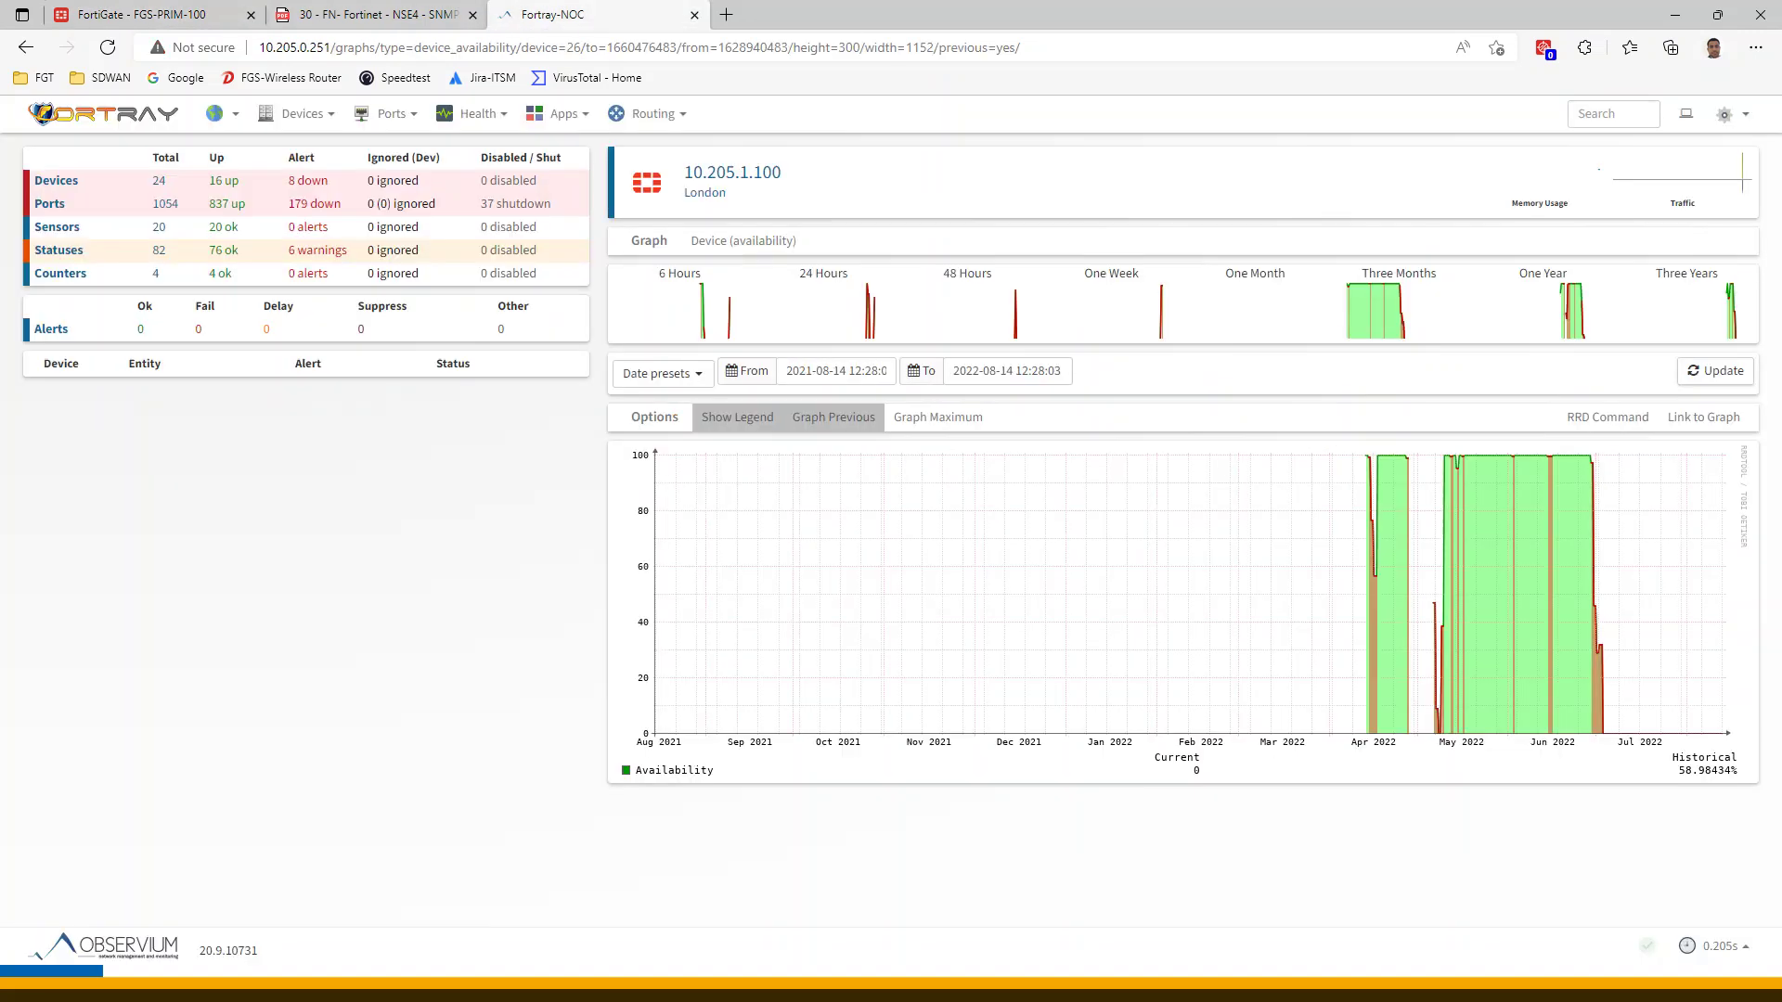